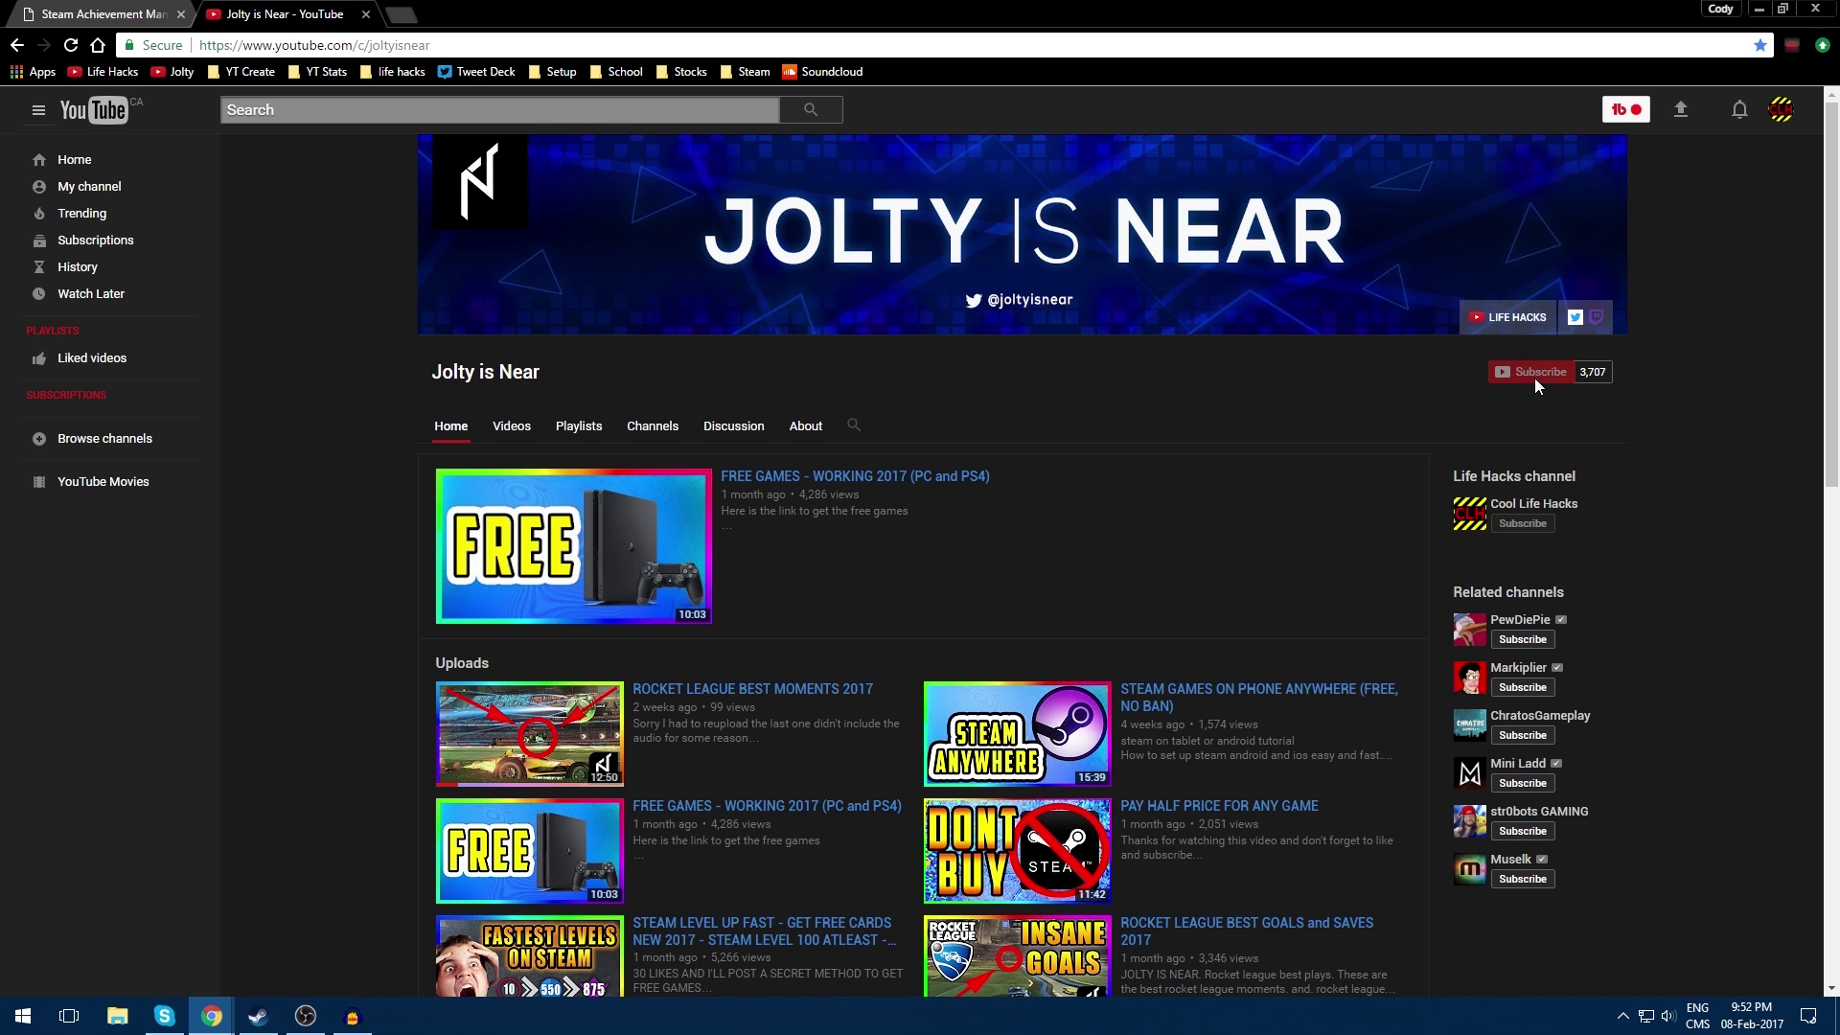
Step: Subscribe to the Jolty is Near channel and turn on all notifications for it
left_click(1534, 378)
left_click(1568, 374)
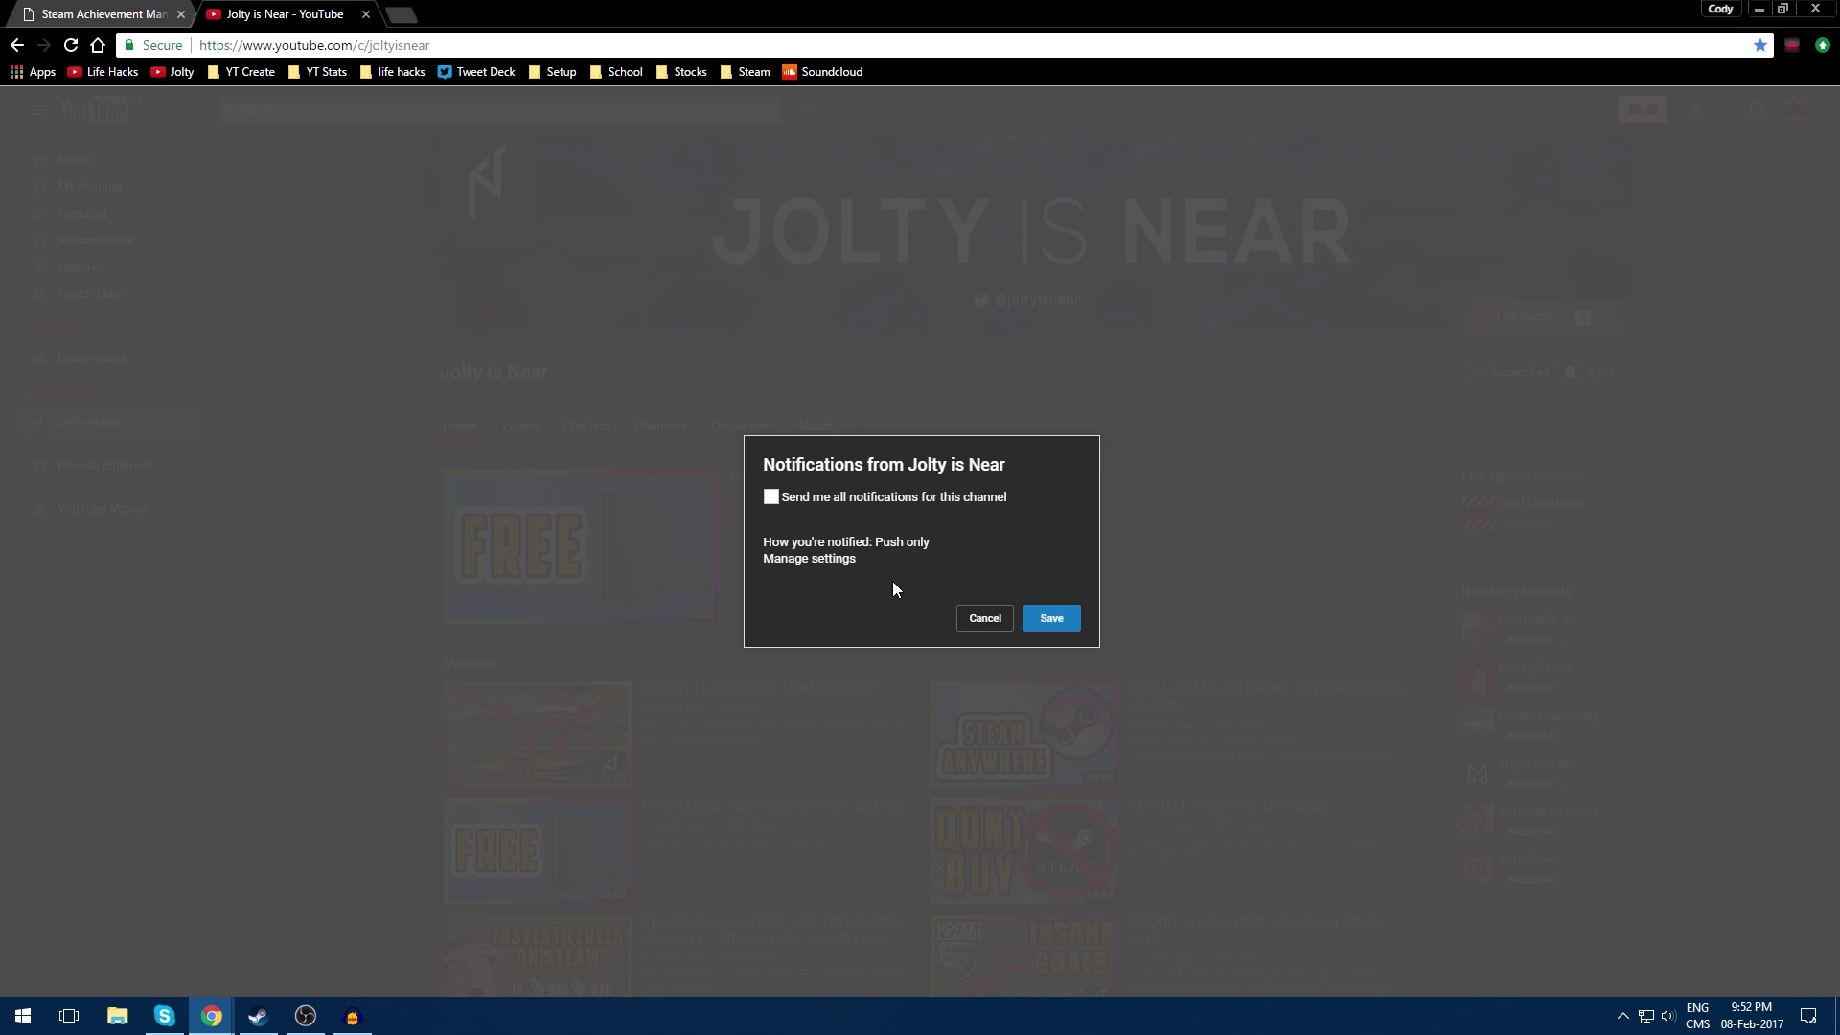
left_click(857, 498)
left_click(1052, 618)
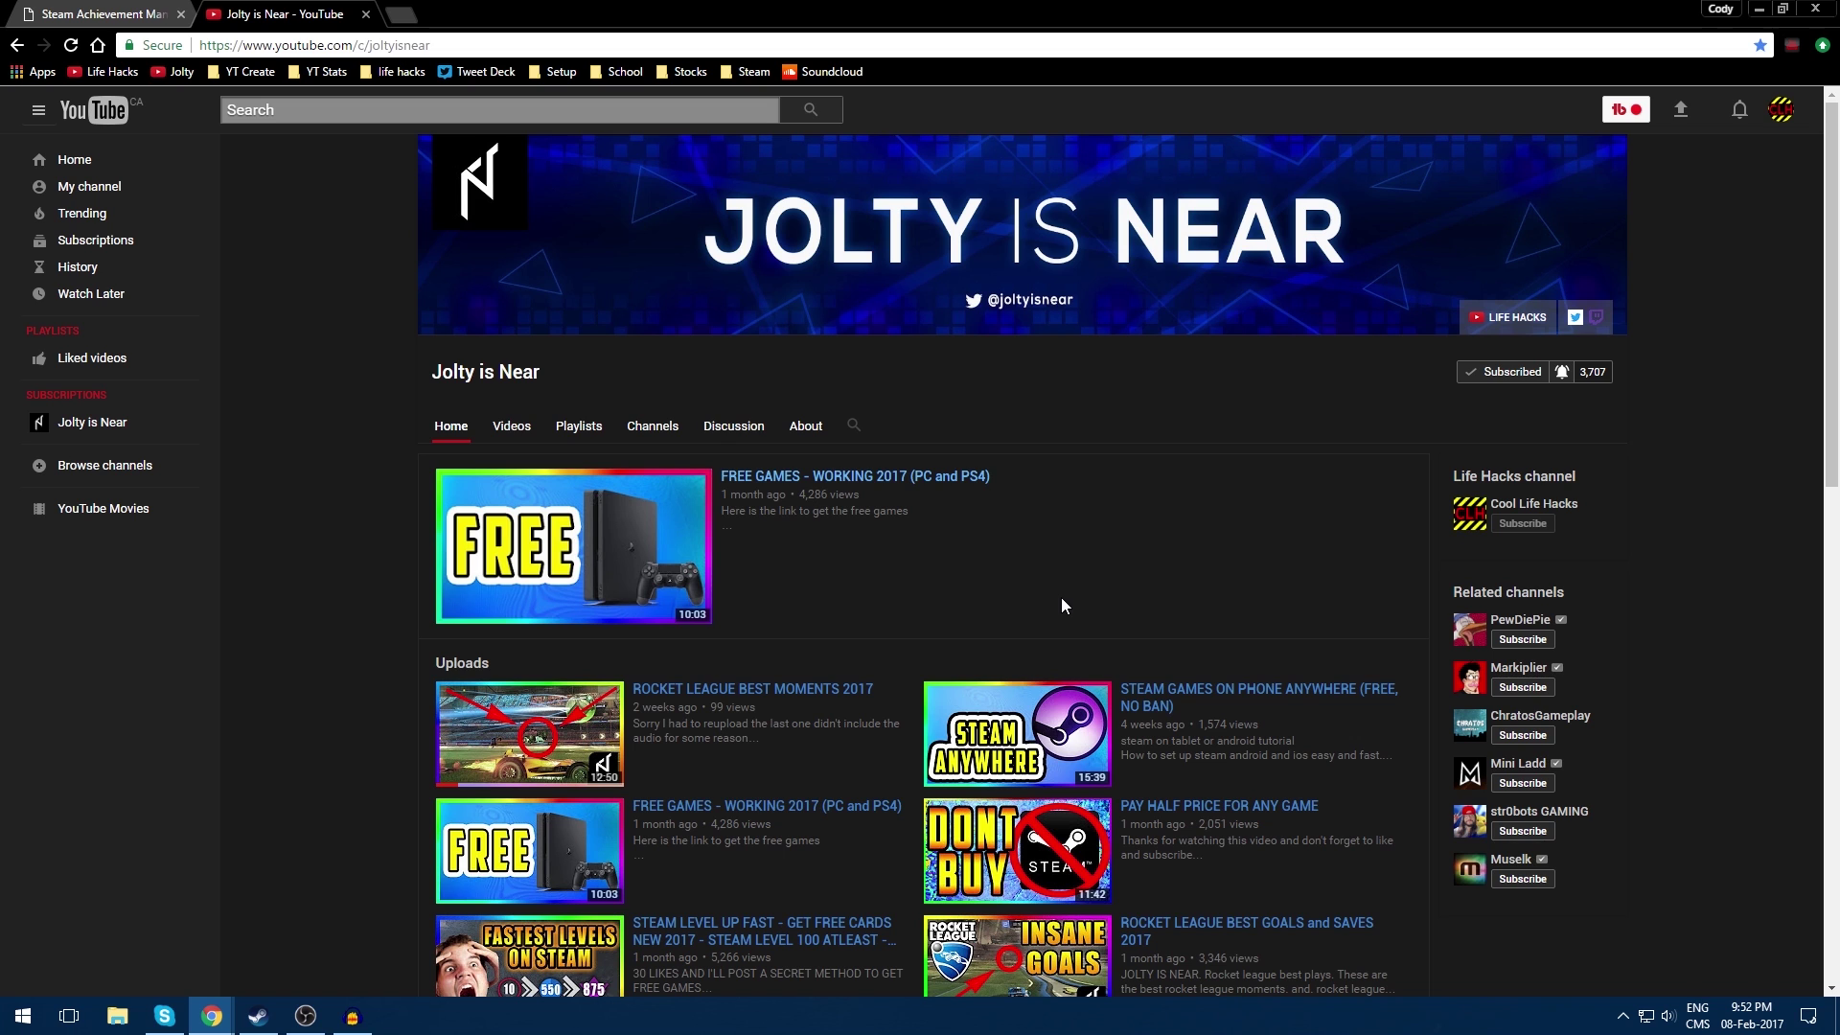
Step: Switch to Steam and look over the Jolty is Near group page, including its announcements and comments
key("alt+Tab")
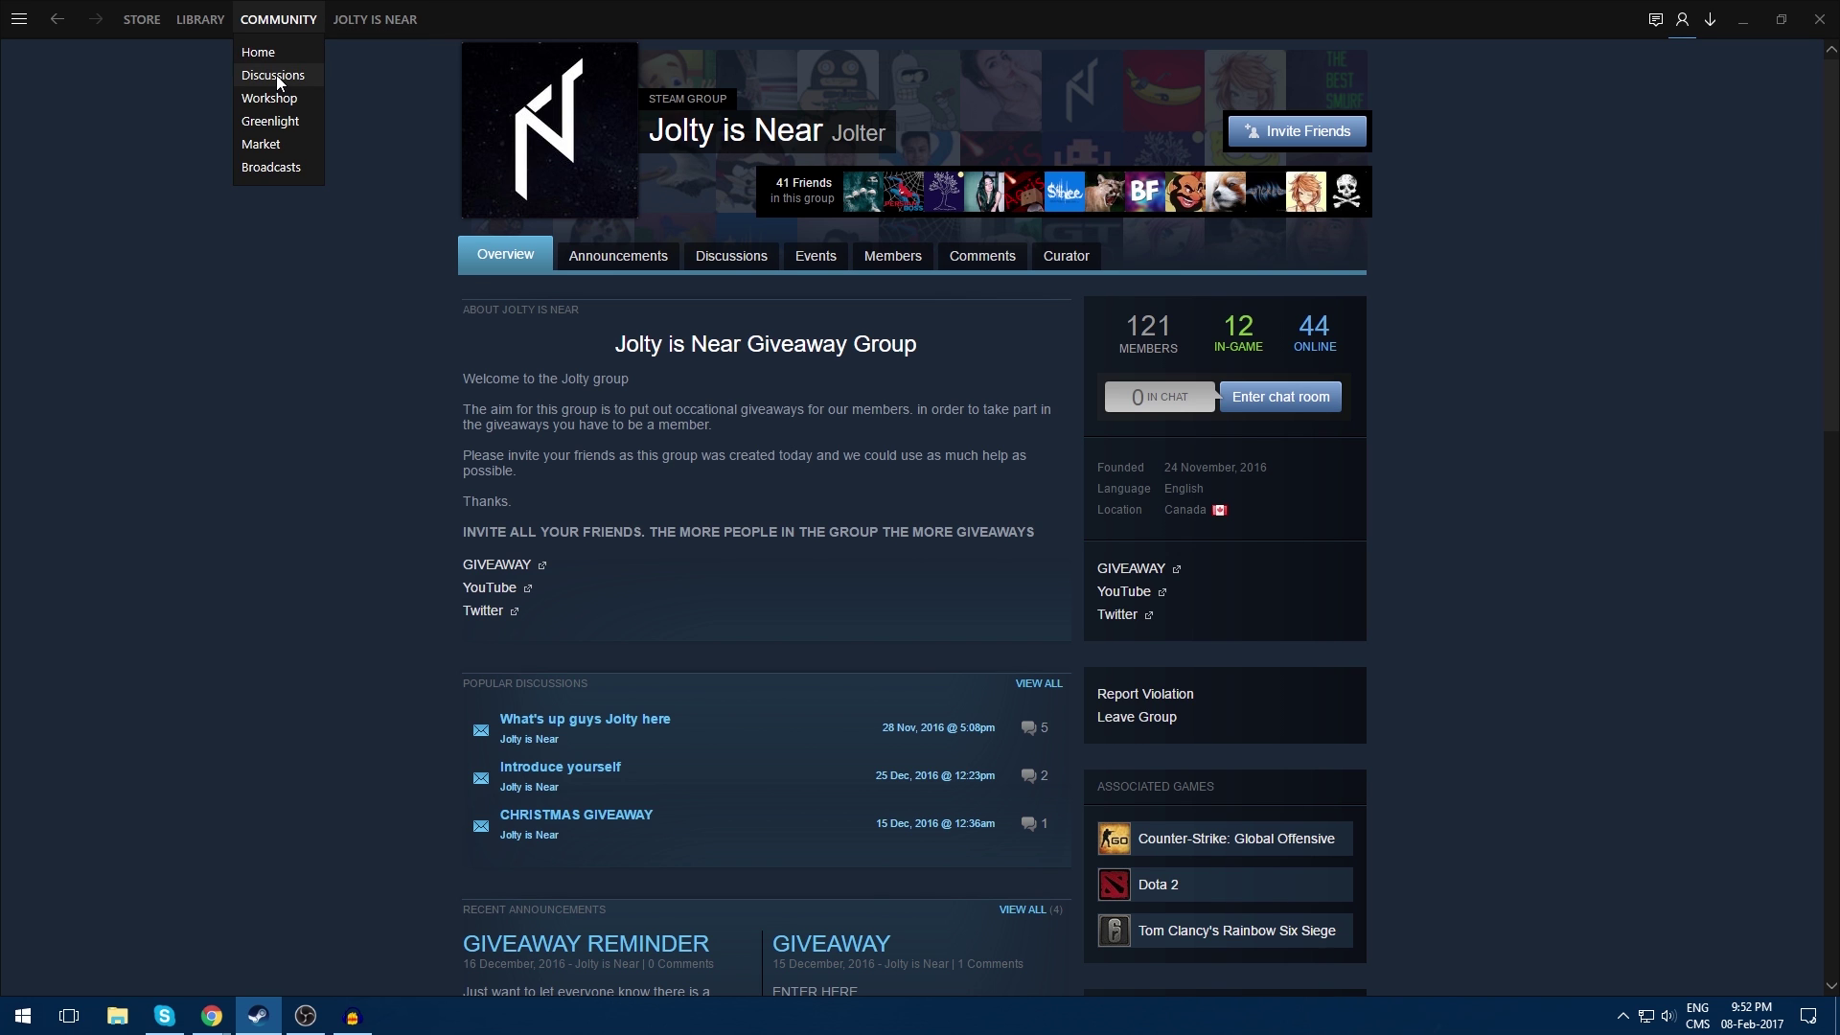
scroll(441, 290, "down", 1)
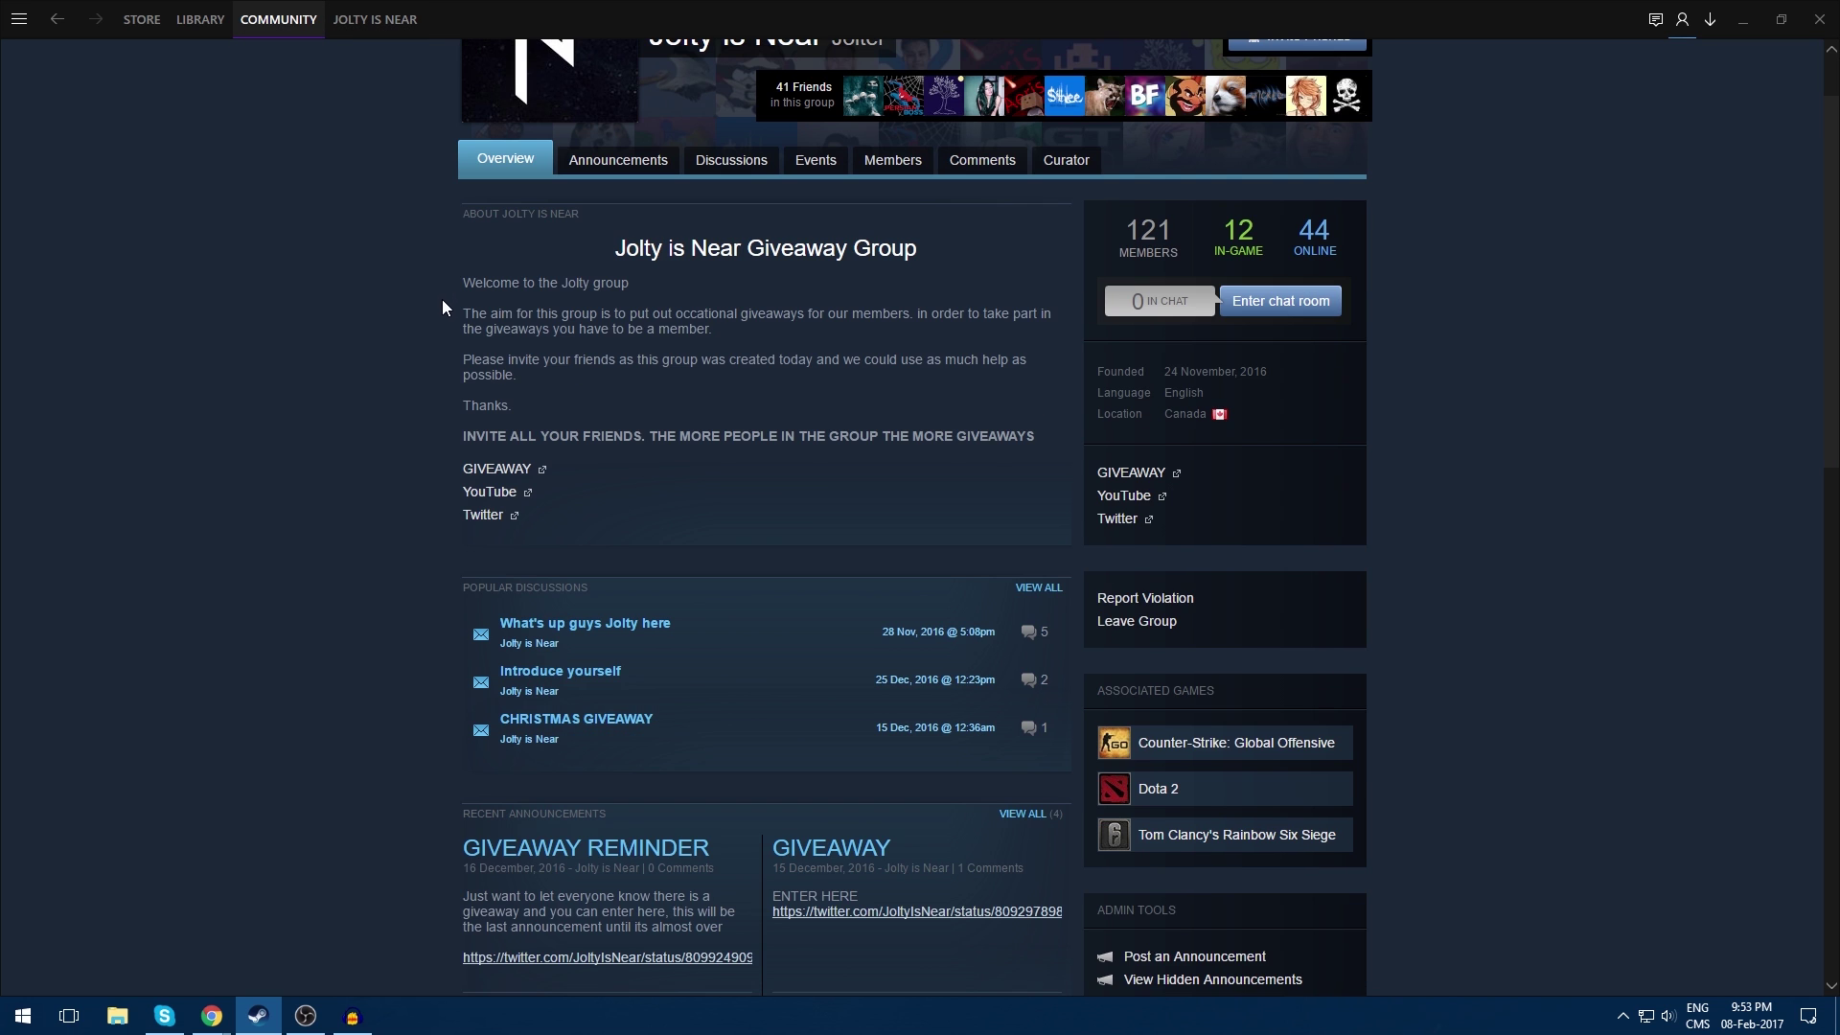
scroll(441, 297, "down", 6)
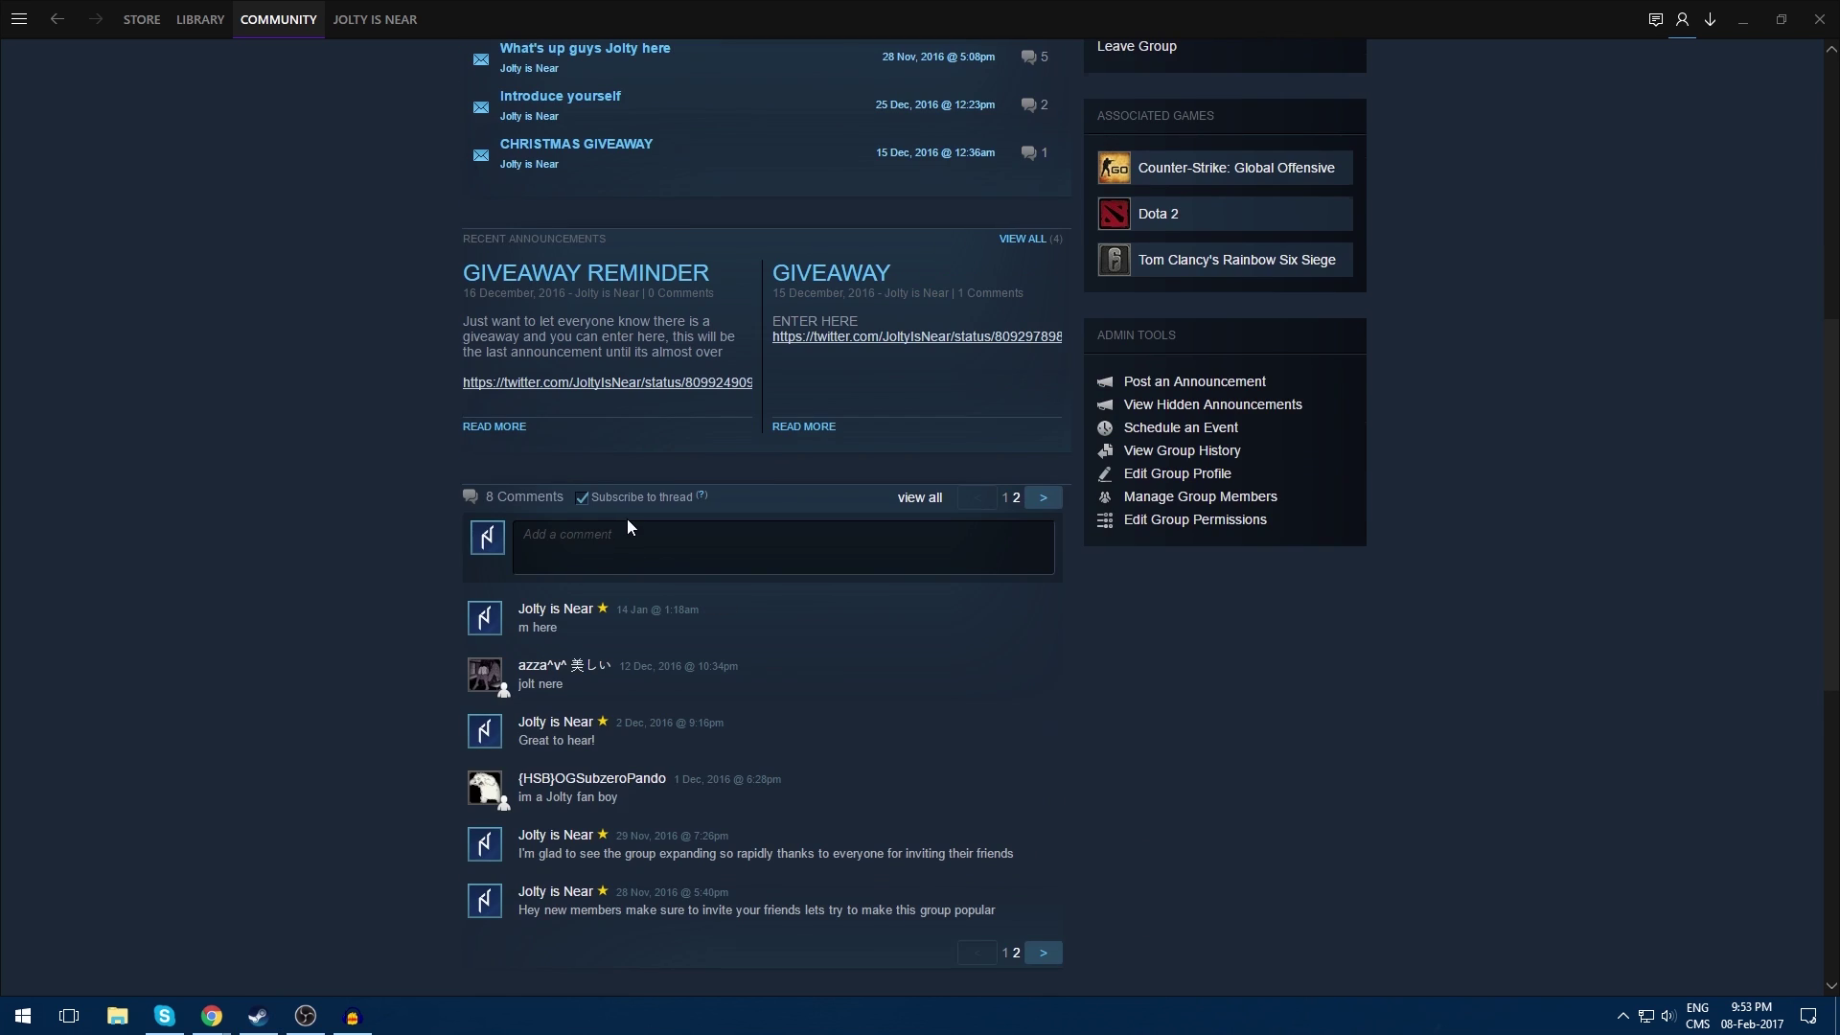
scroll(628, 526, "up", 7)
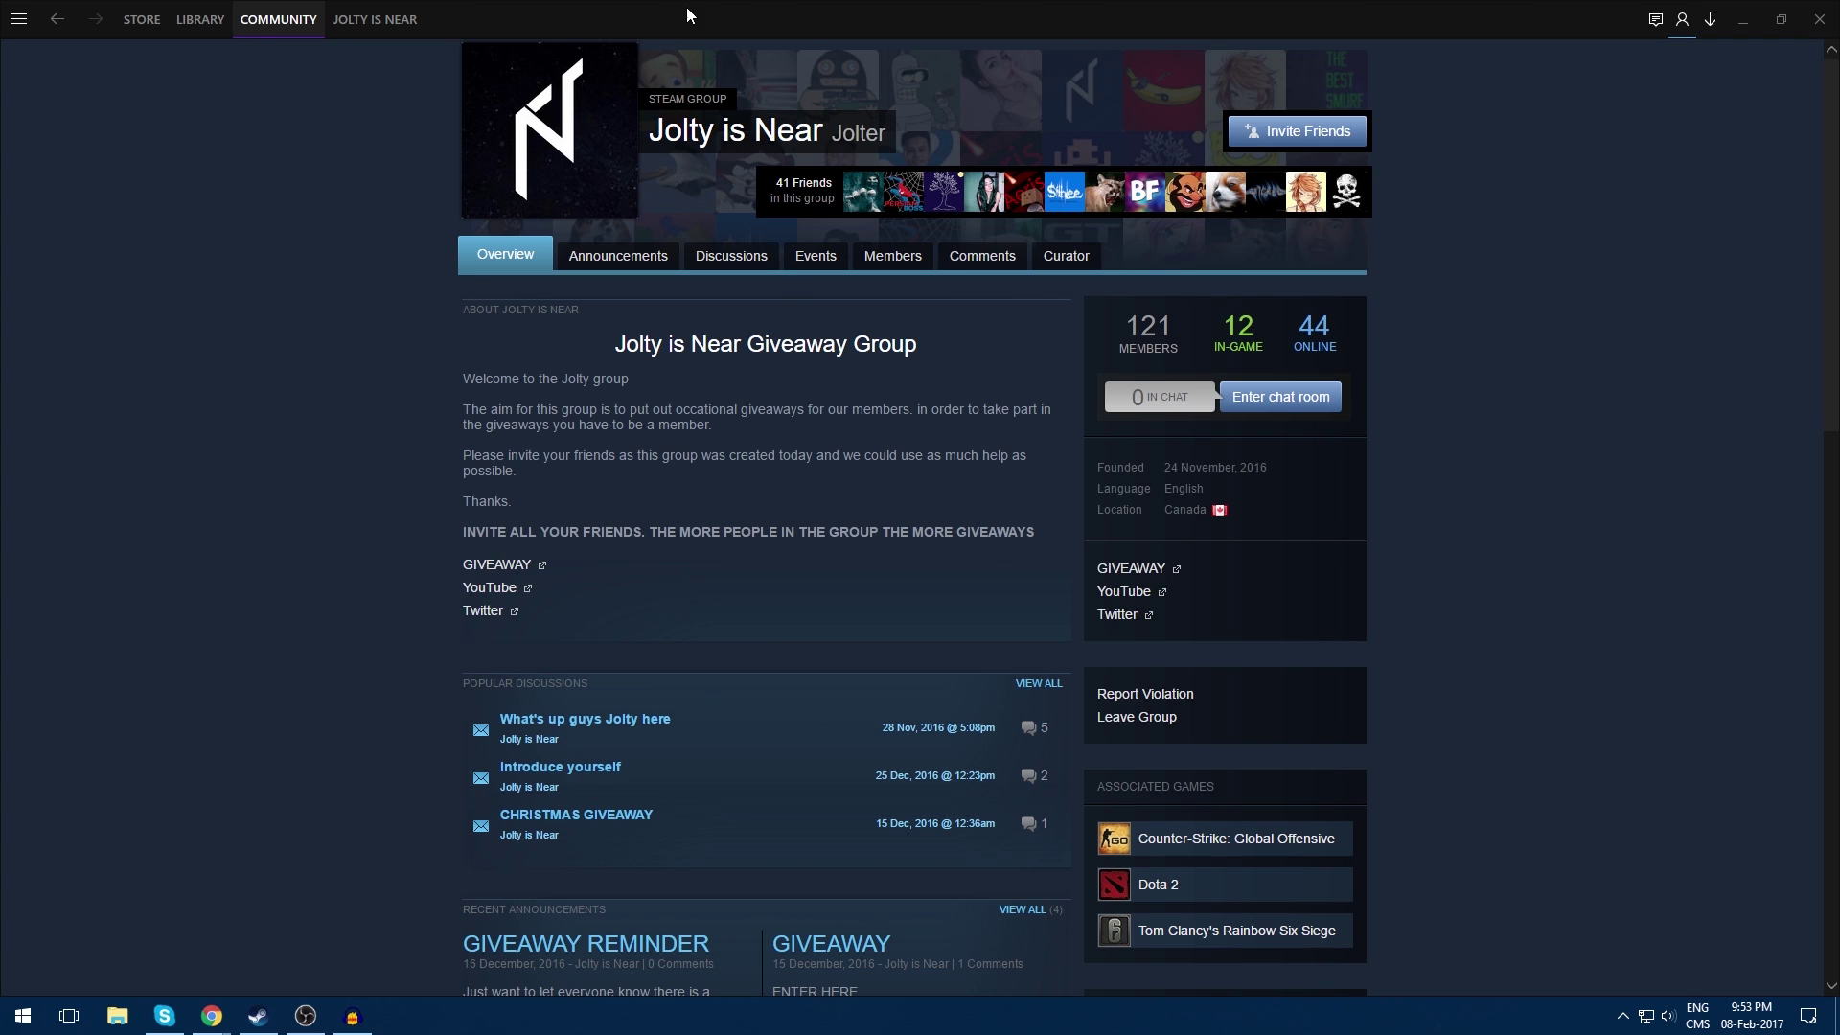
Step: Open the Steam library and view the details of Super Duper Flying Genocide 2017 and the surrounding game list
left_click(200, 19)
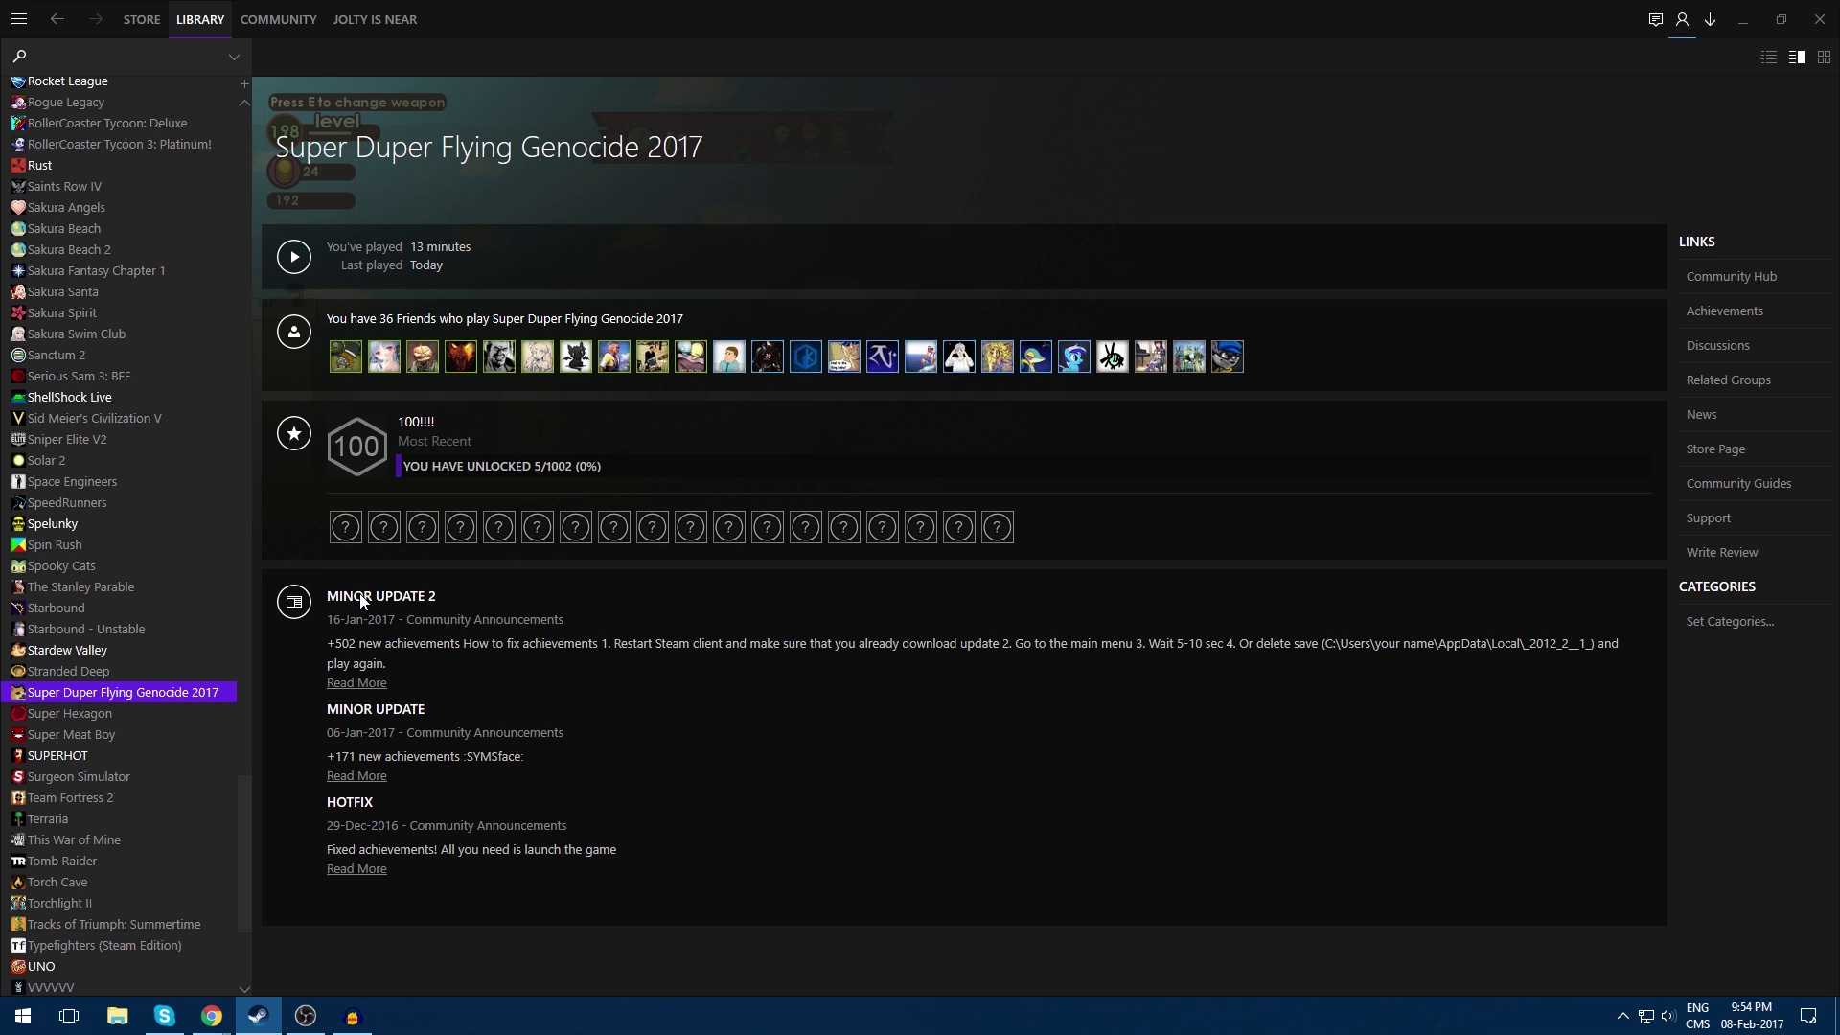
scroll(148, 663, "down", 3)
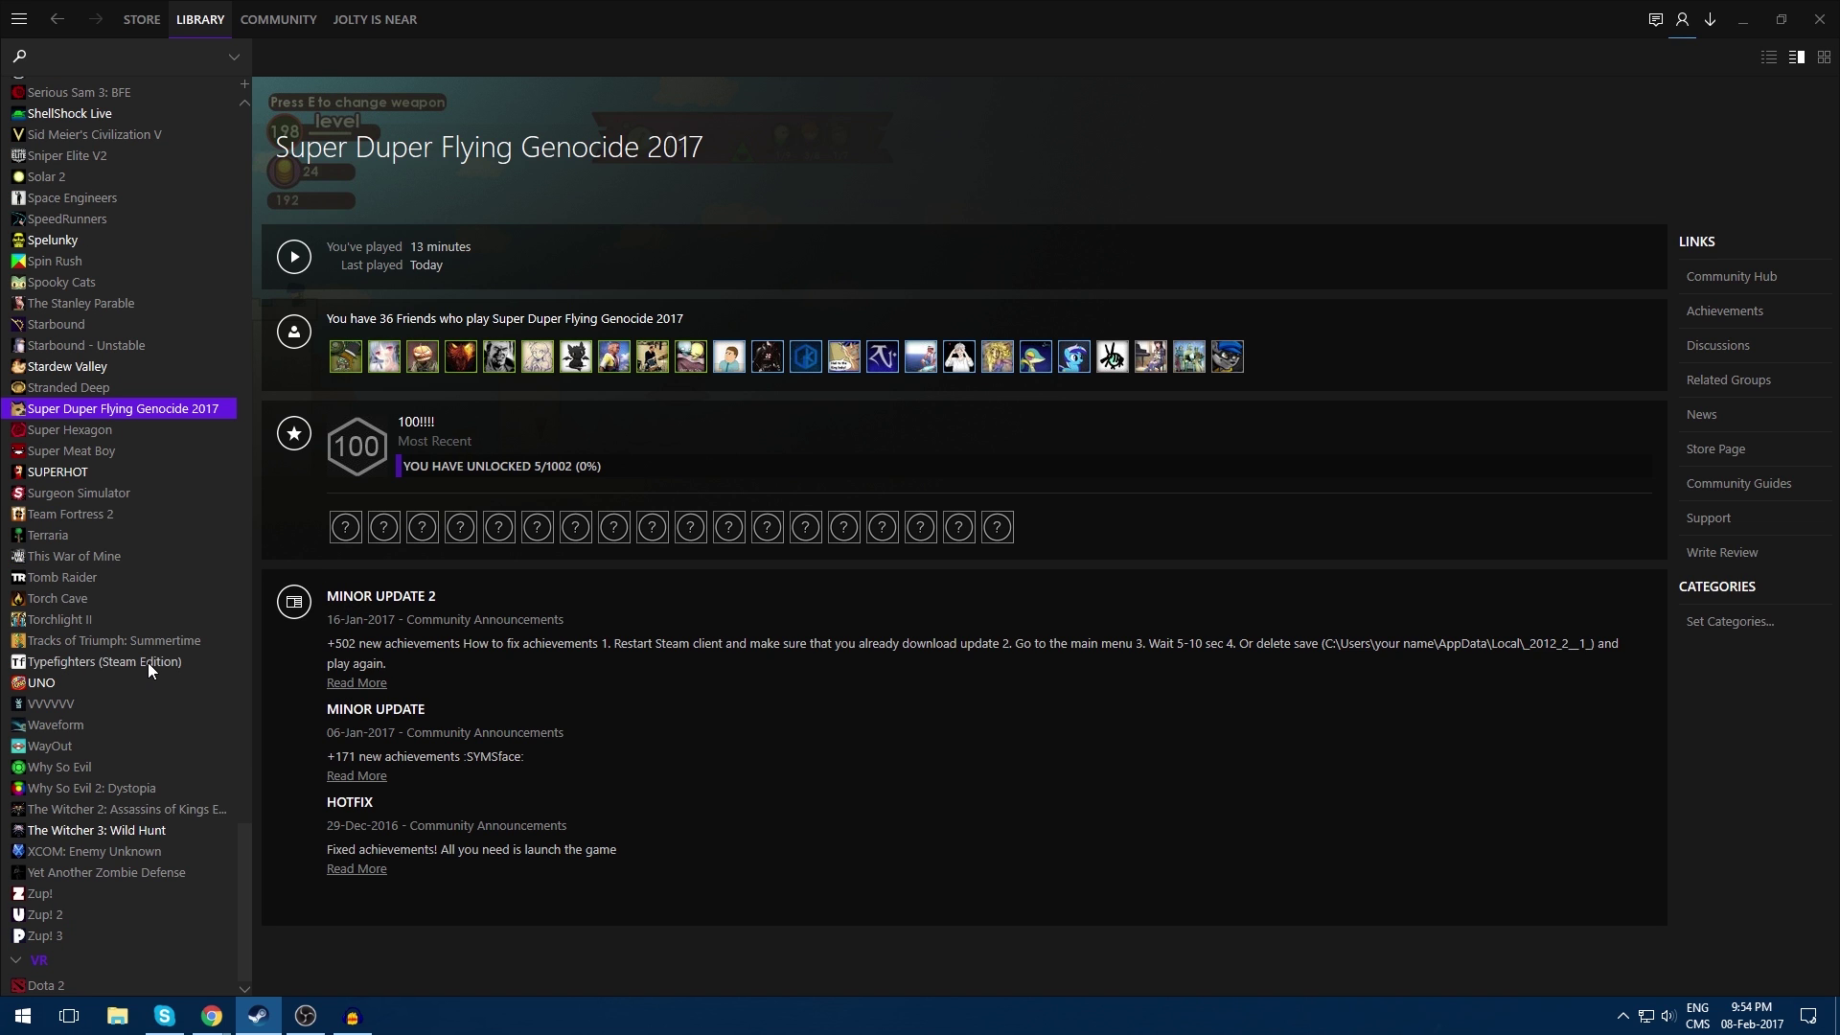
scroll(147, 663, "up", 3)
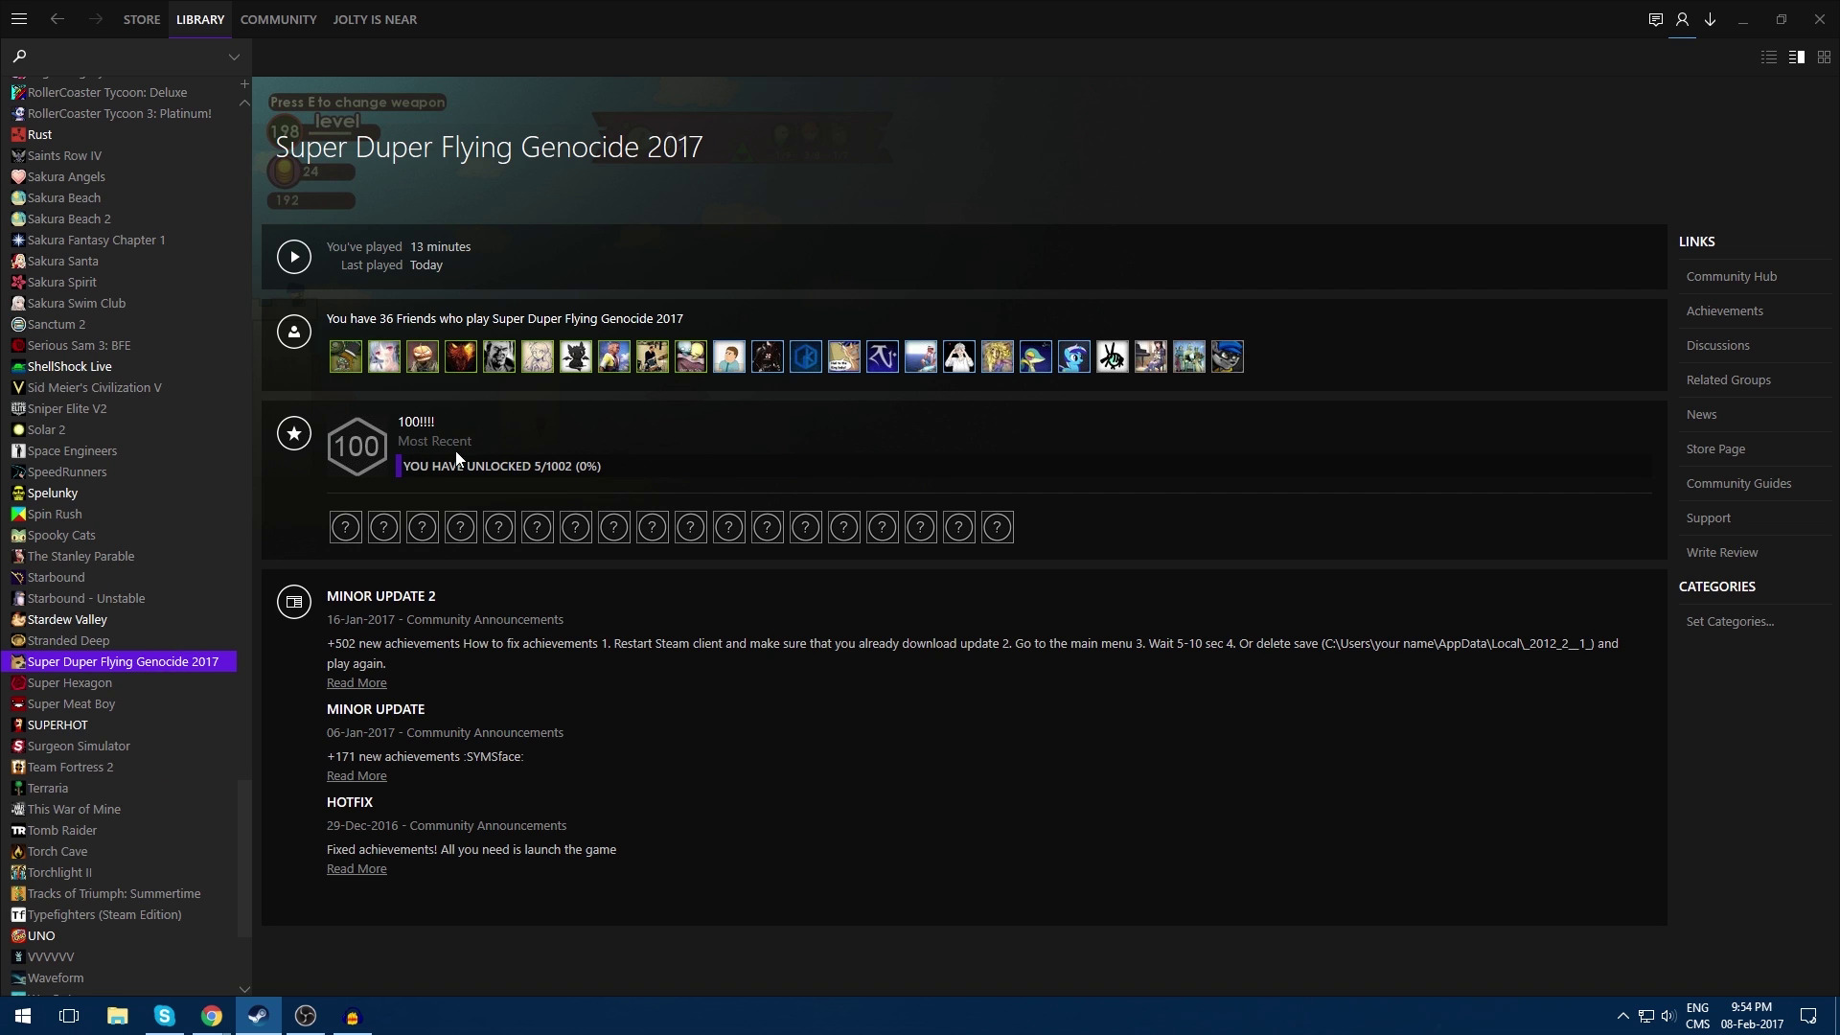
Step: Examine the full personal achievements list for Super Duper Flying Genocide 2017, from the unlocked entries to the last locked one
left_click(375, 19)
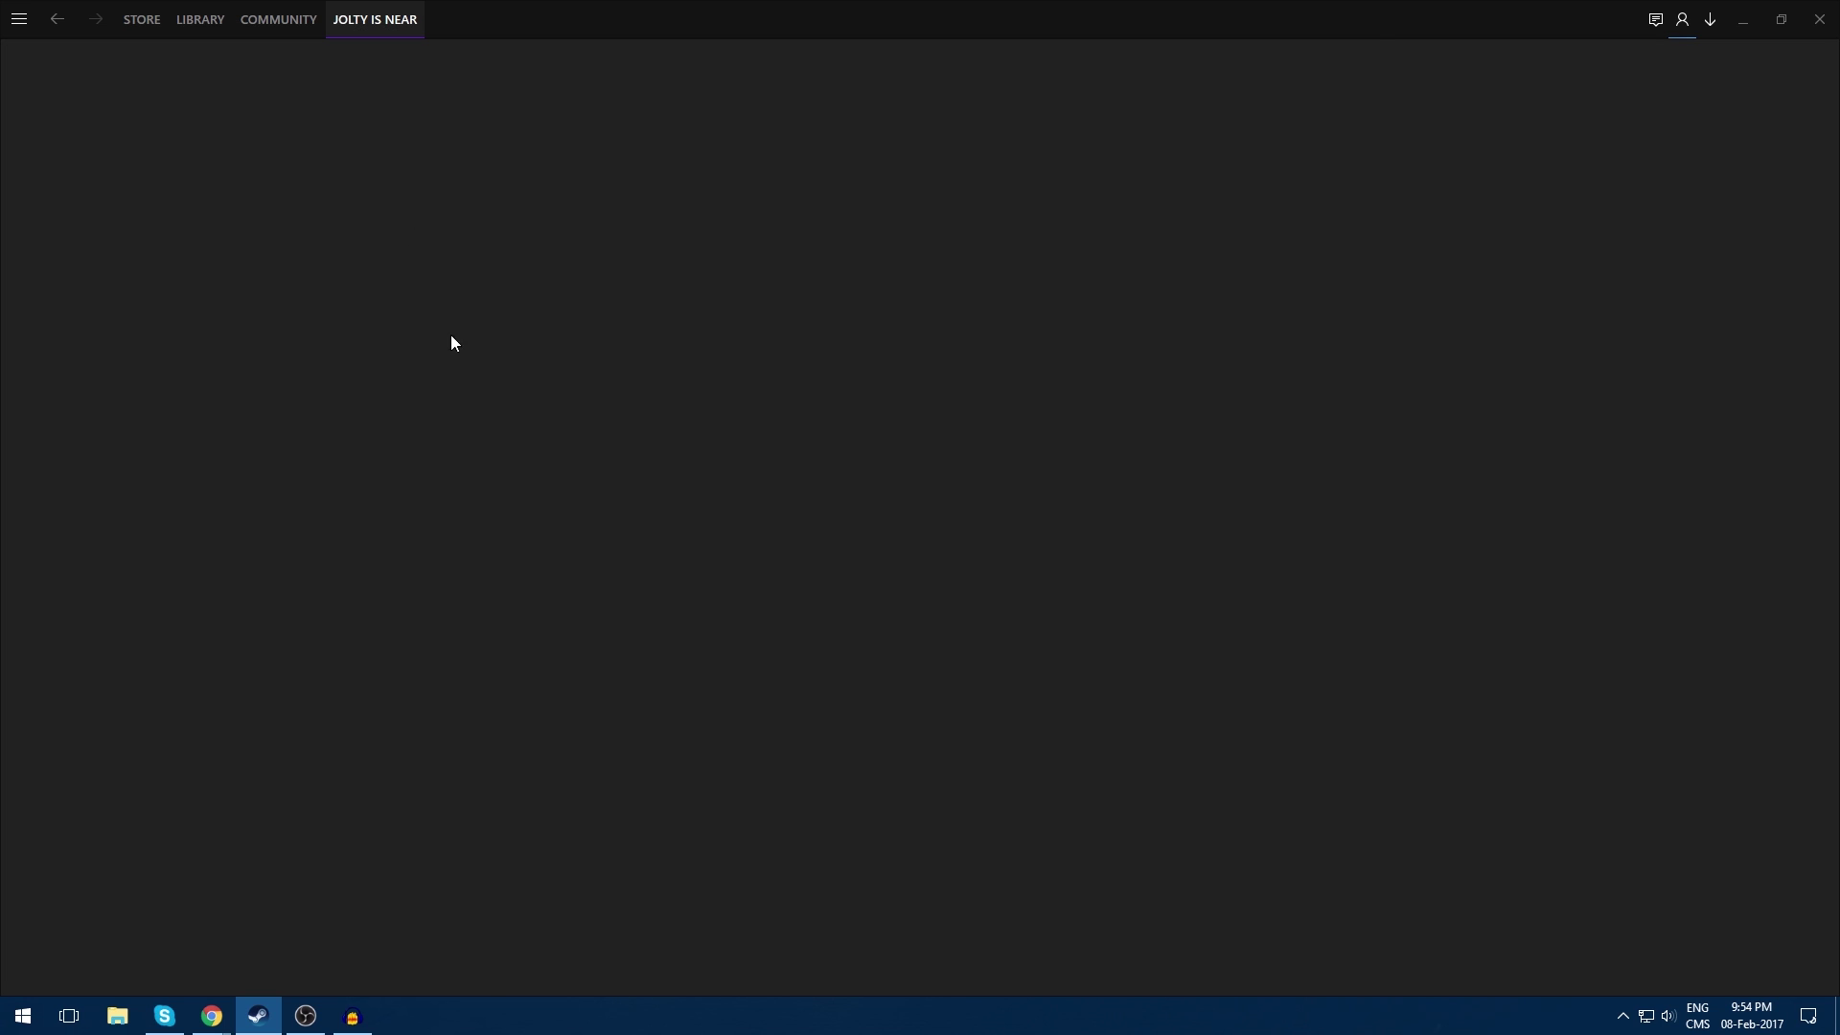
scroll(475, 392, "down", 15)
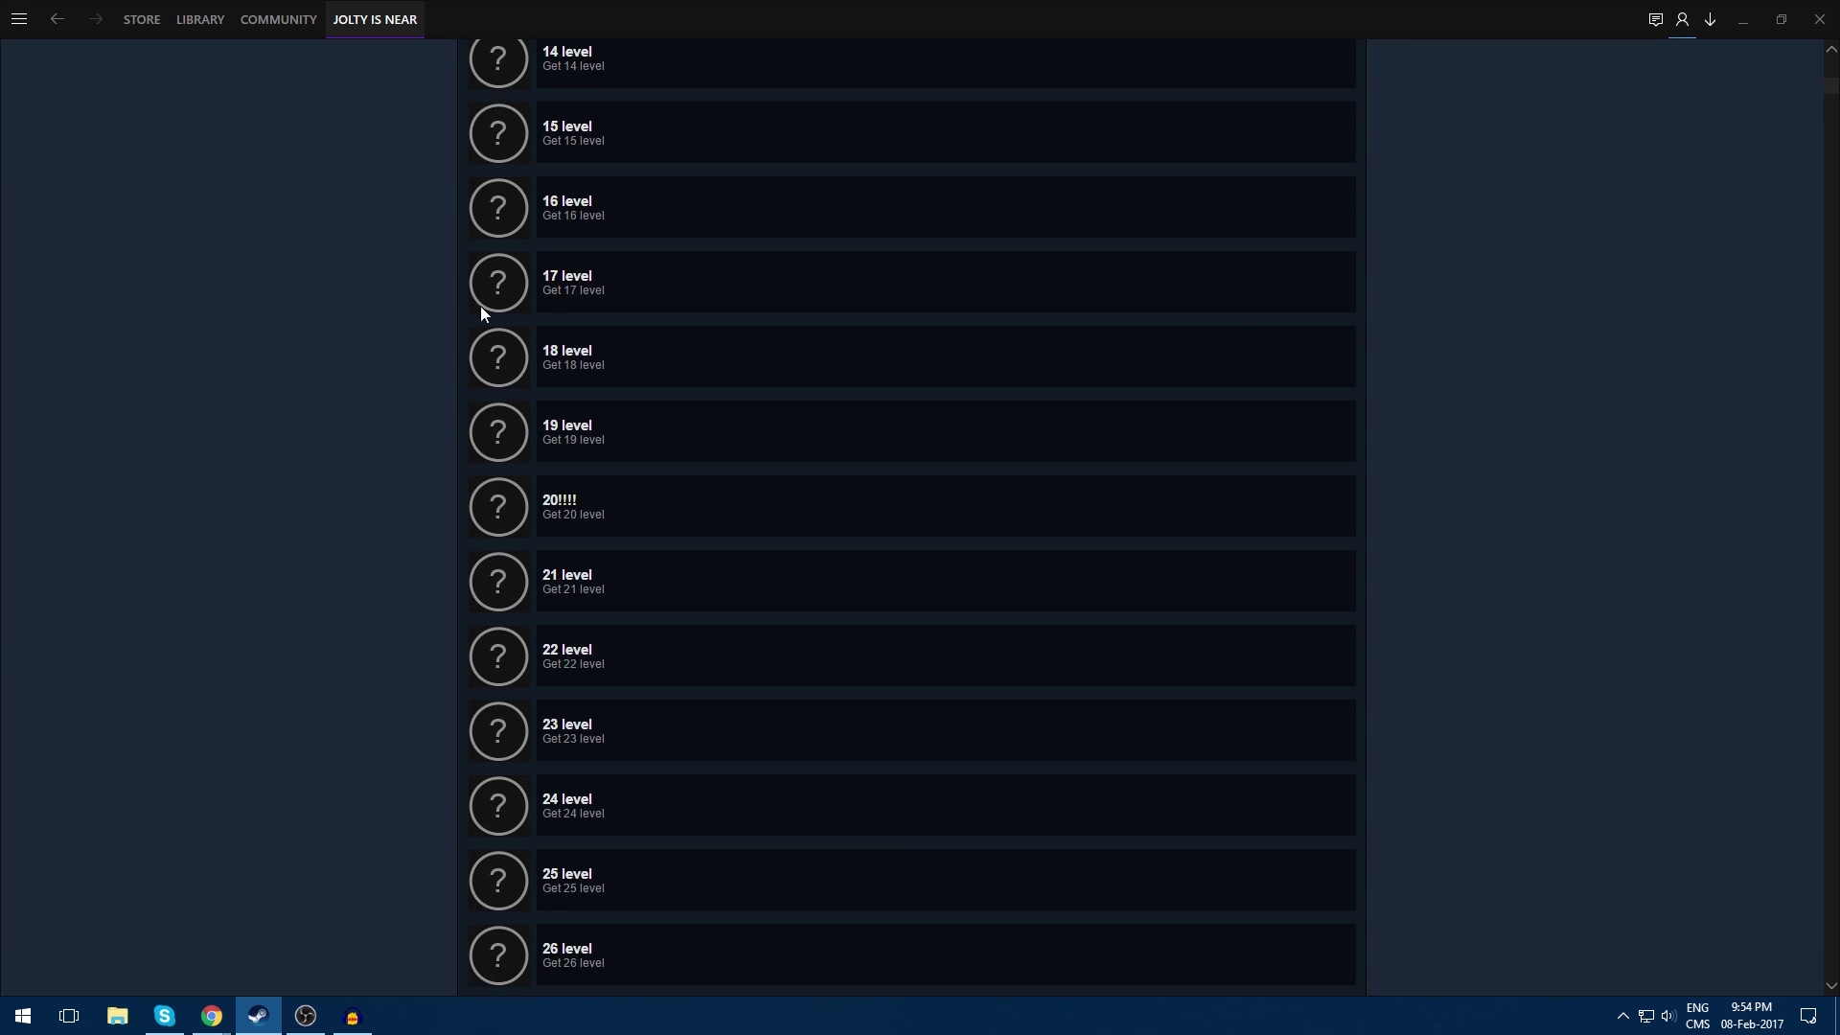
scroll(428, 485, "down", 20)
left_click_drag(1832, 106, 1835, 345)
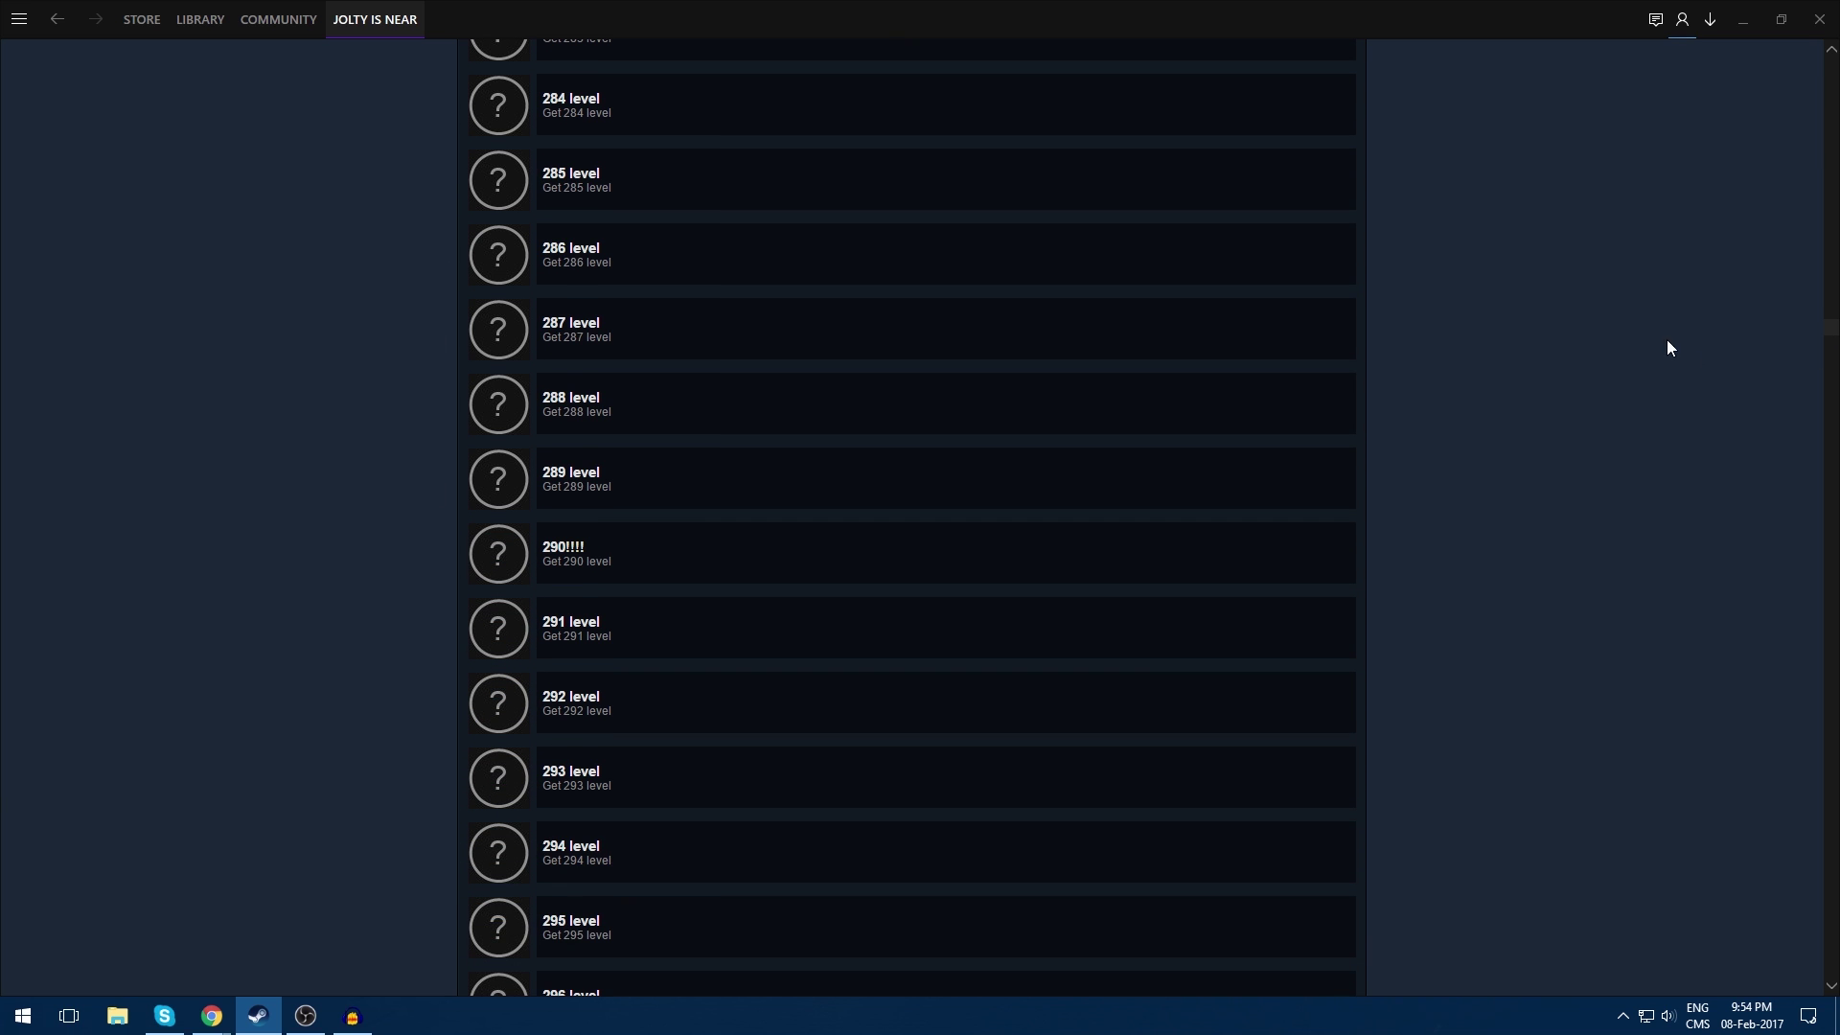
scroll(1667, 341, "down", 20)
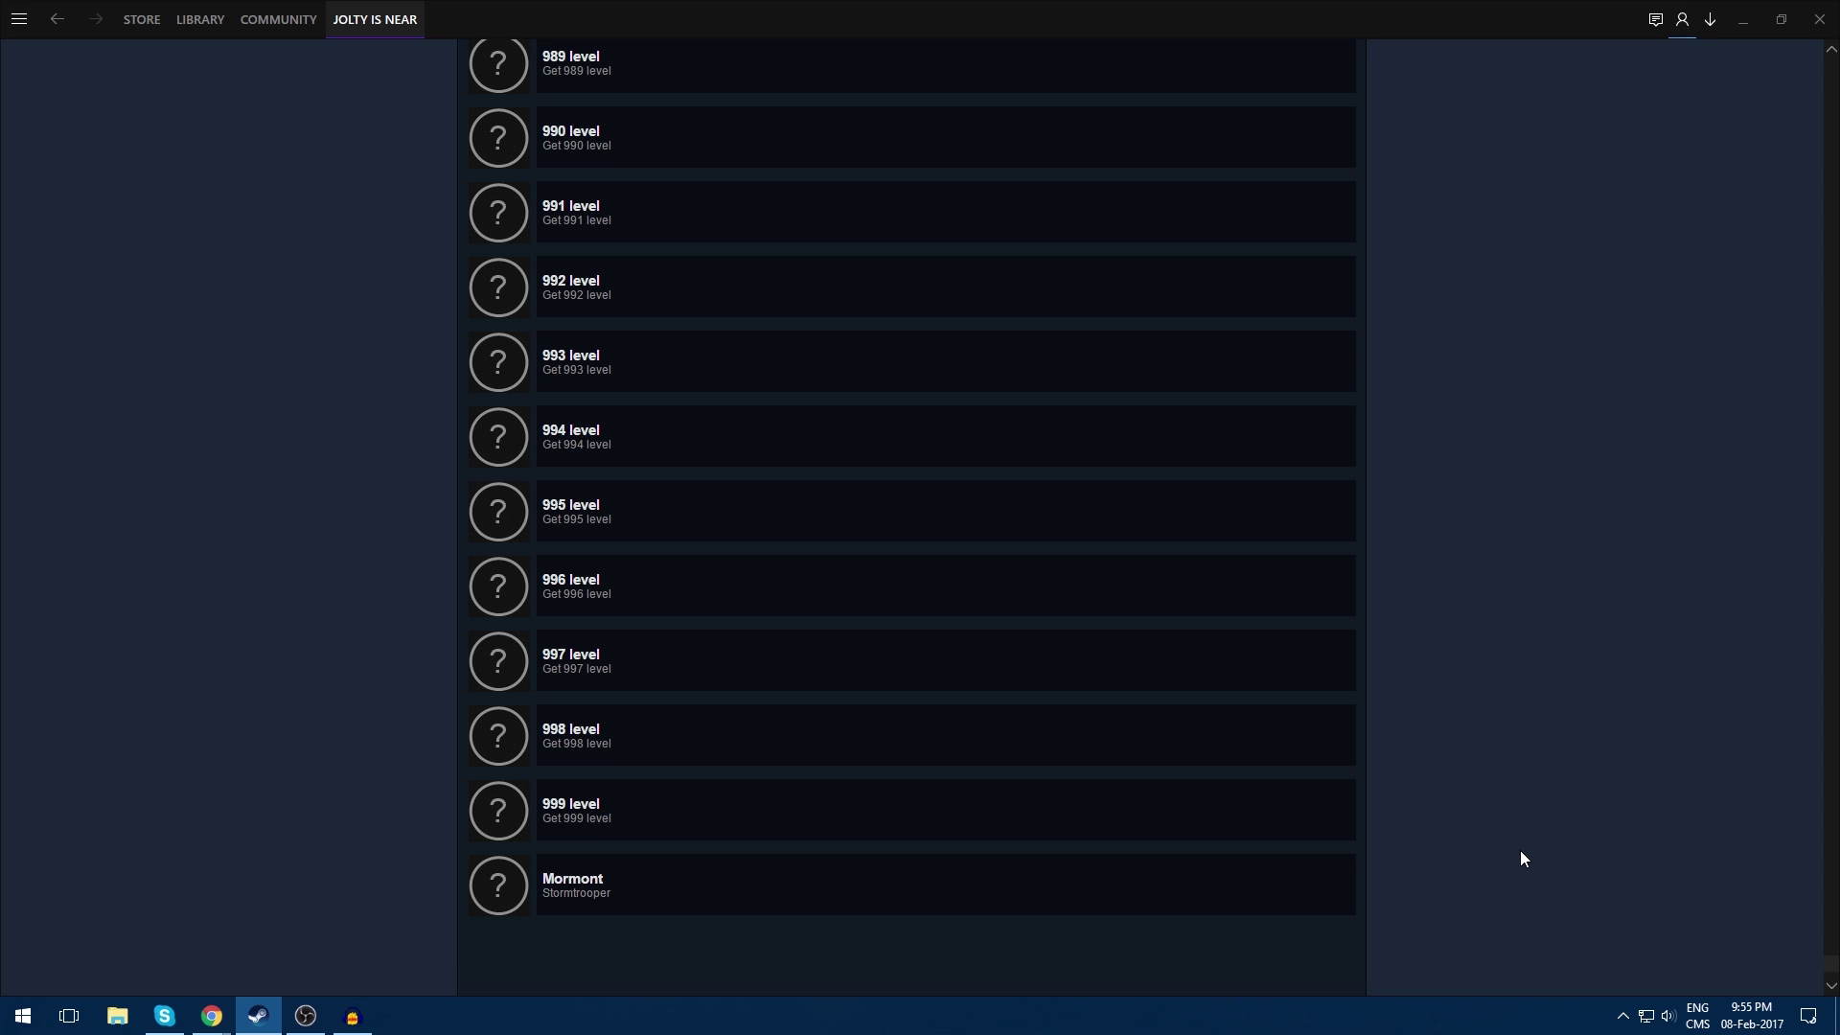
scroll(1432, 534, "up", 20)
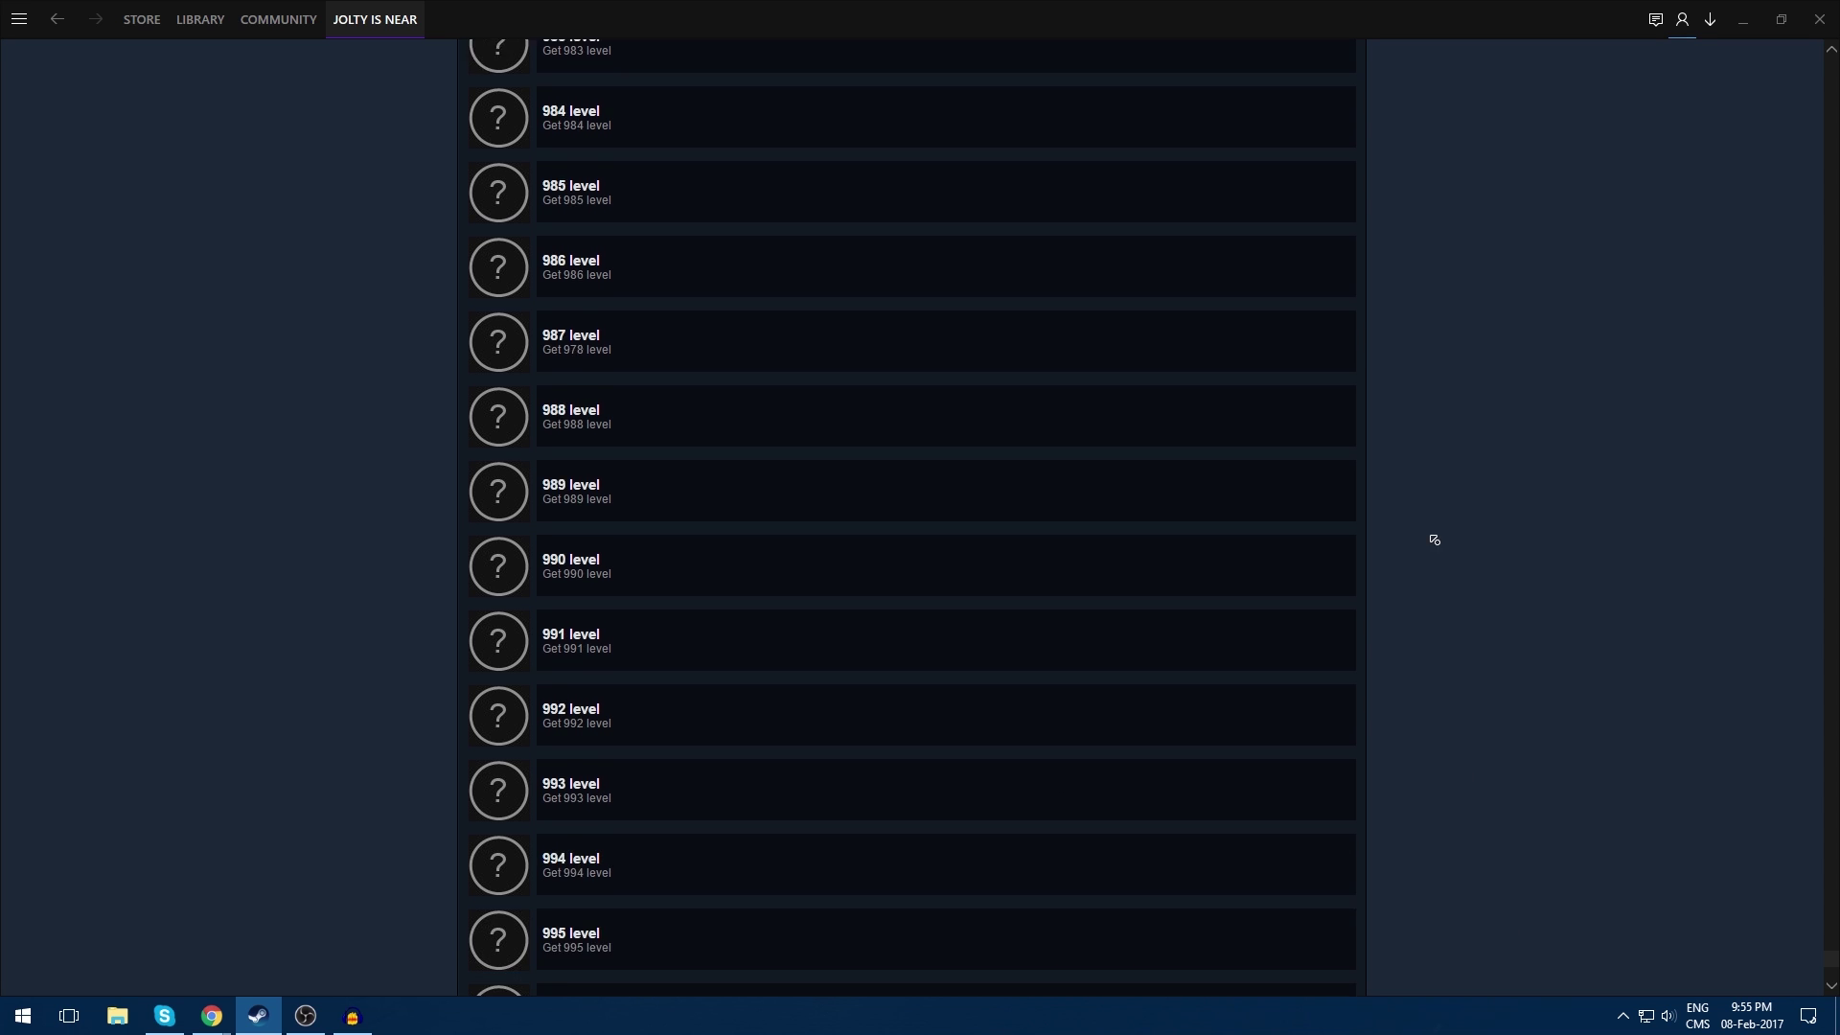
scroll(1667, 498, "up", 20)
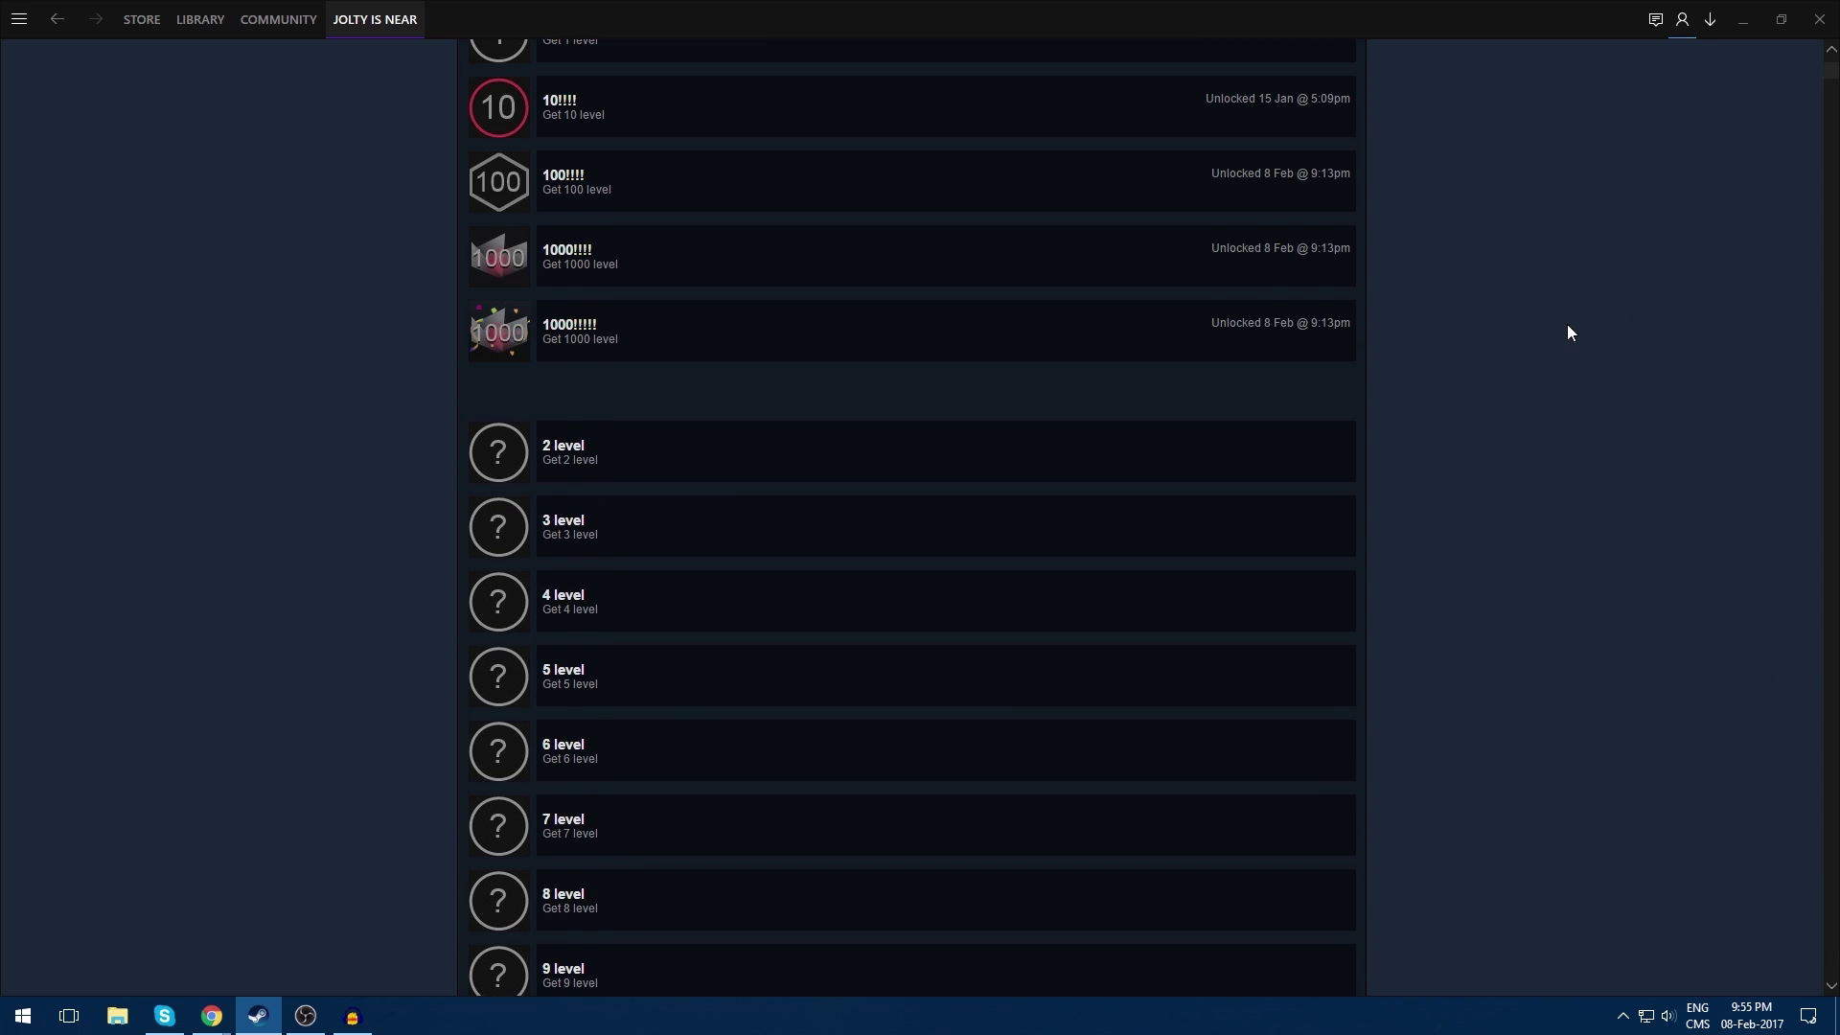
scroll(1537, 345, "up", 2)
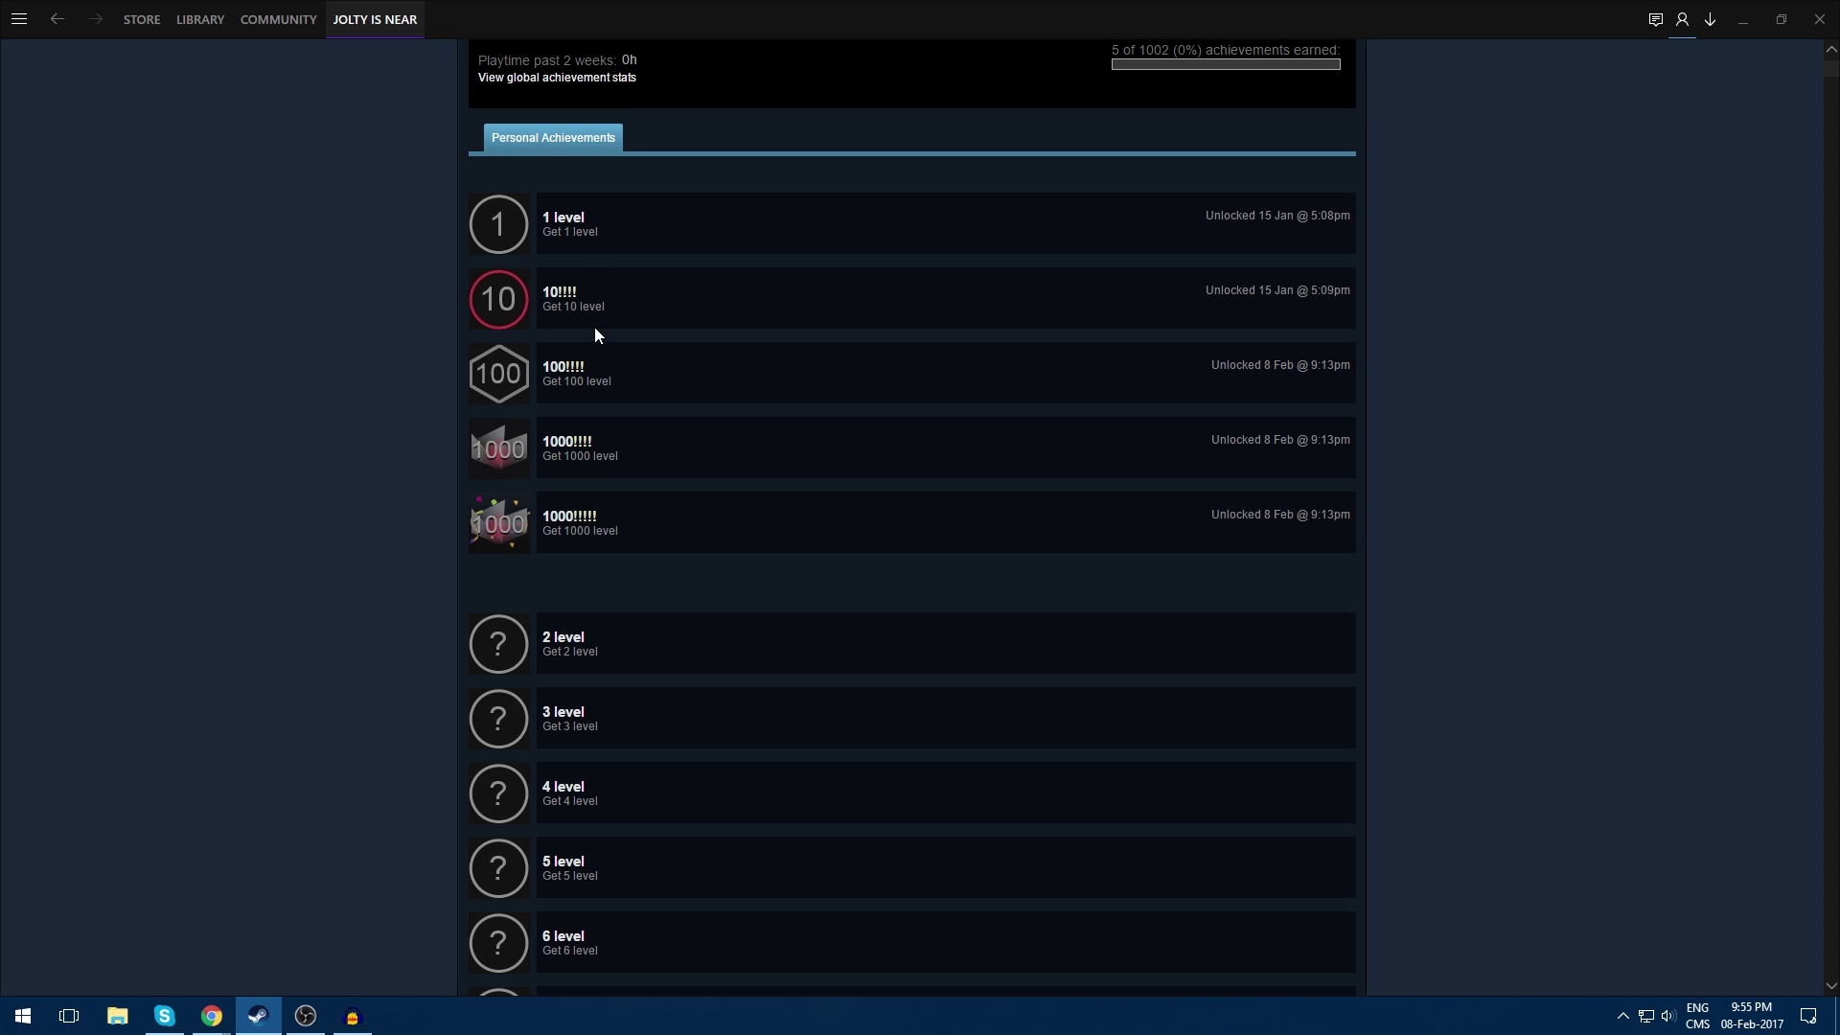
Step: Move the Steam window out of the way, maximize Chrome and show the Steam Achievement Manager page
left_click_drag(782, 19, 1445, 271)
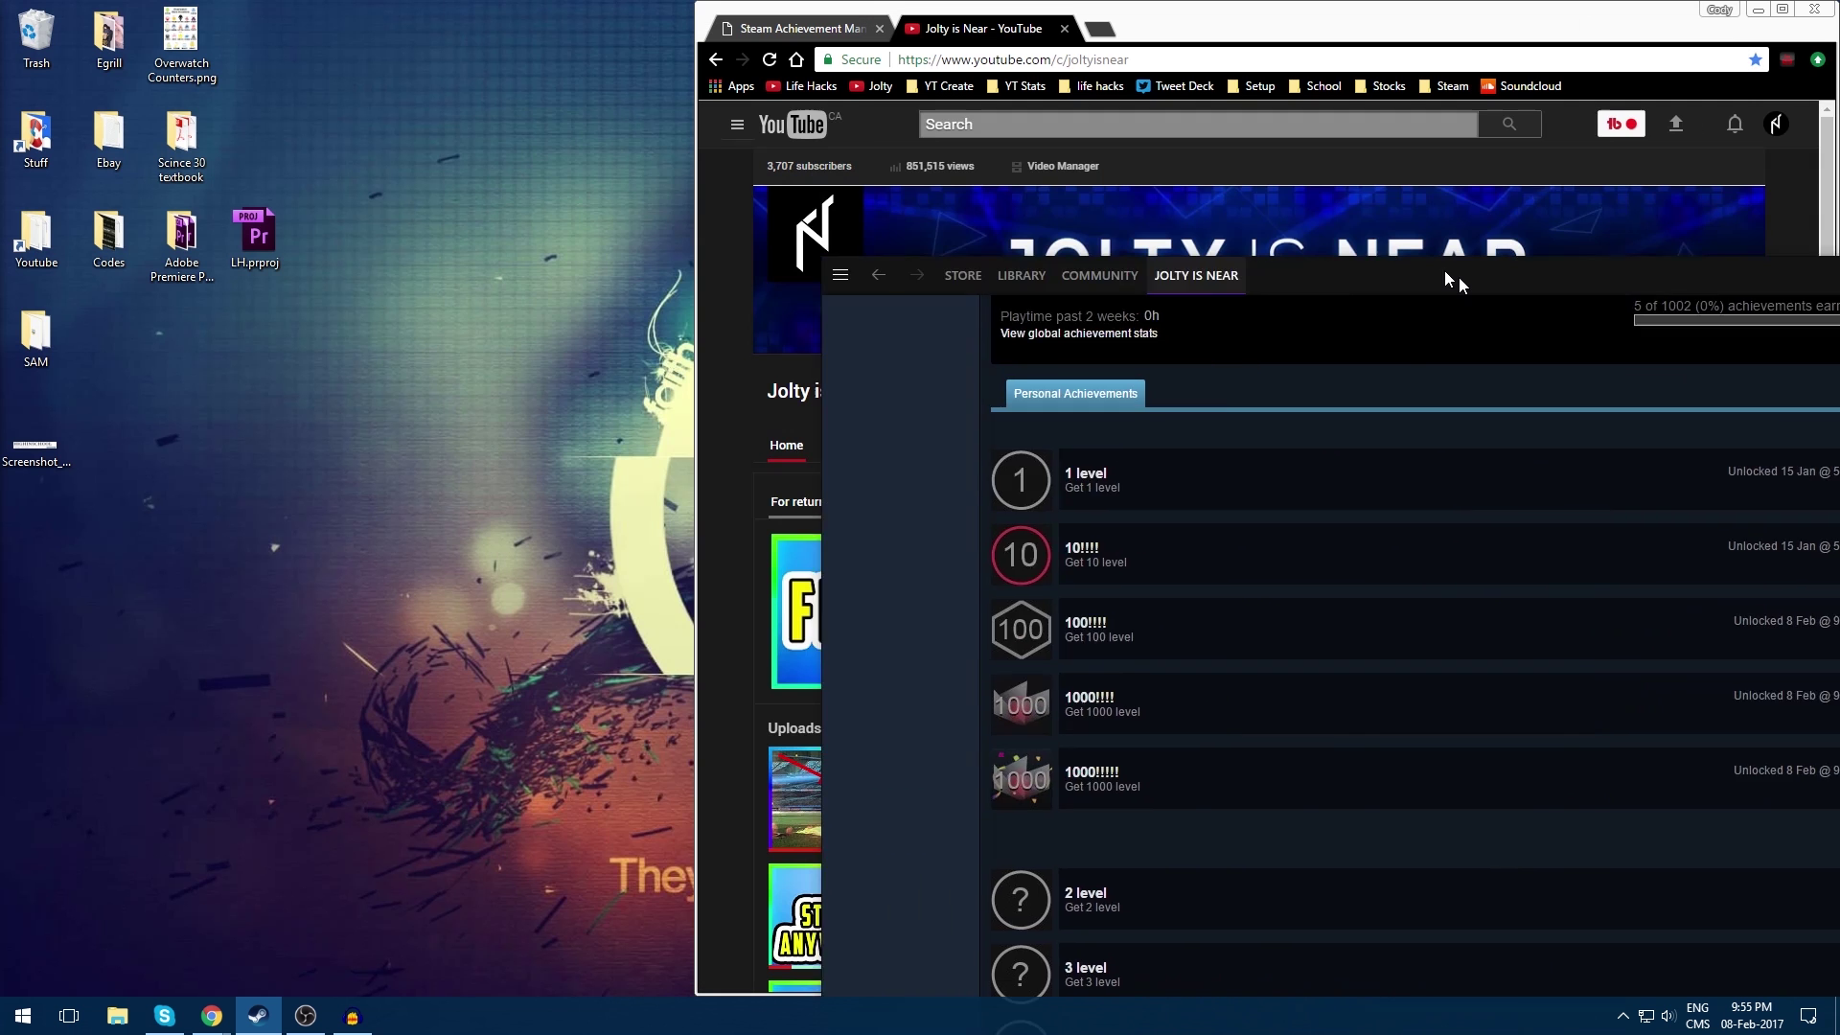
left_click(1556, 190)
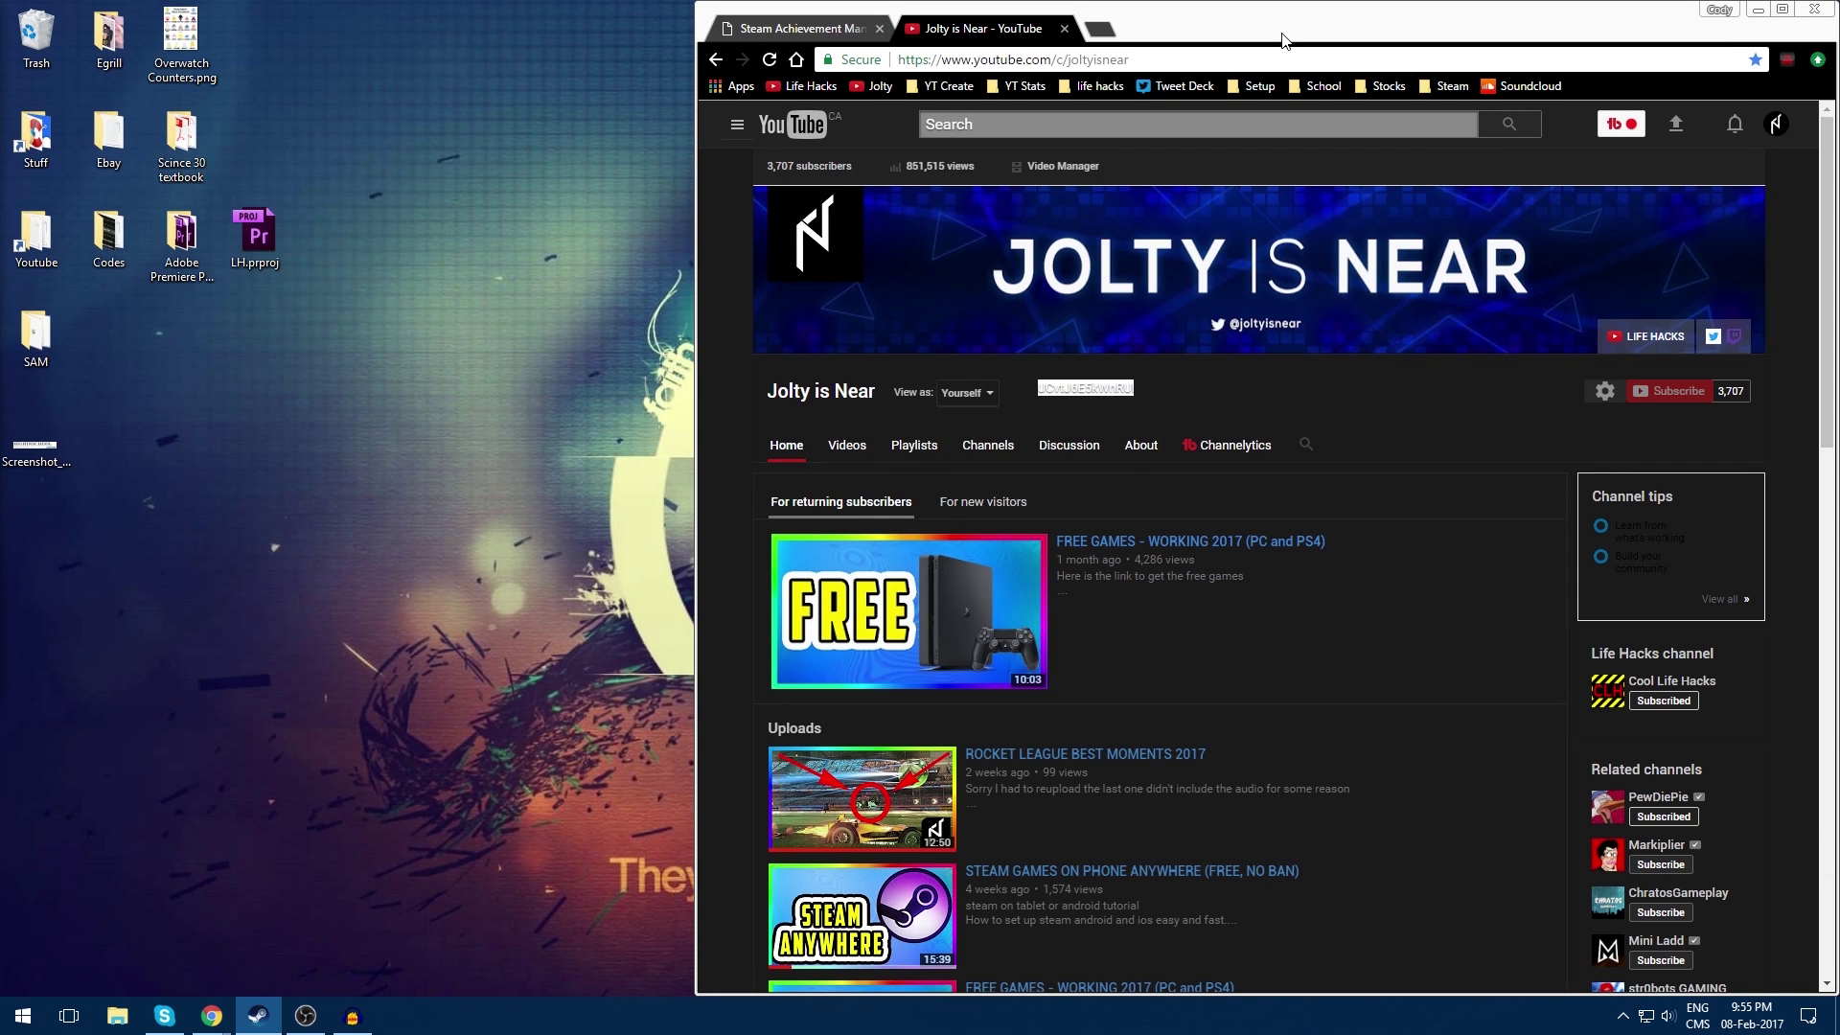
double_click(1355, 29)
left_click(96, 13)
scroll(366, 159, "up", 4)
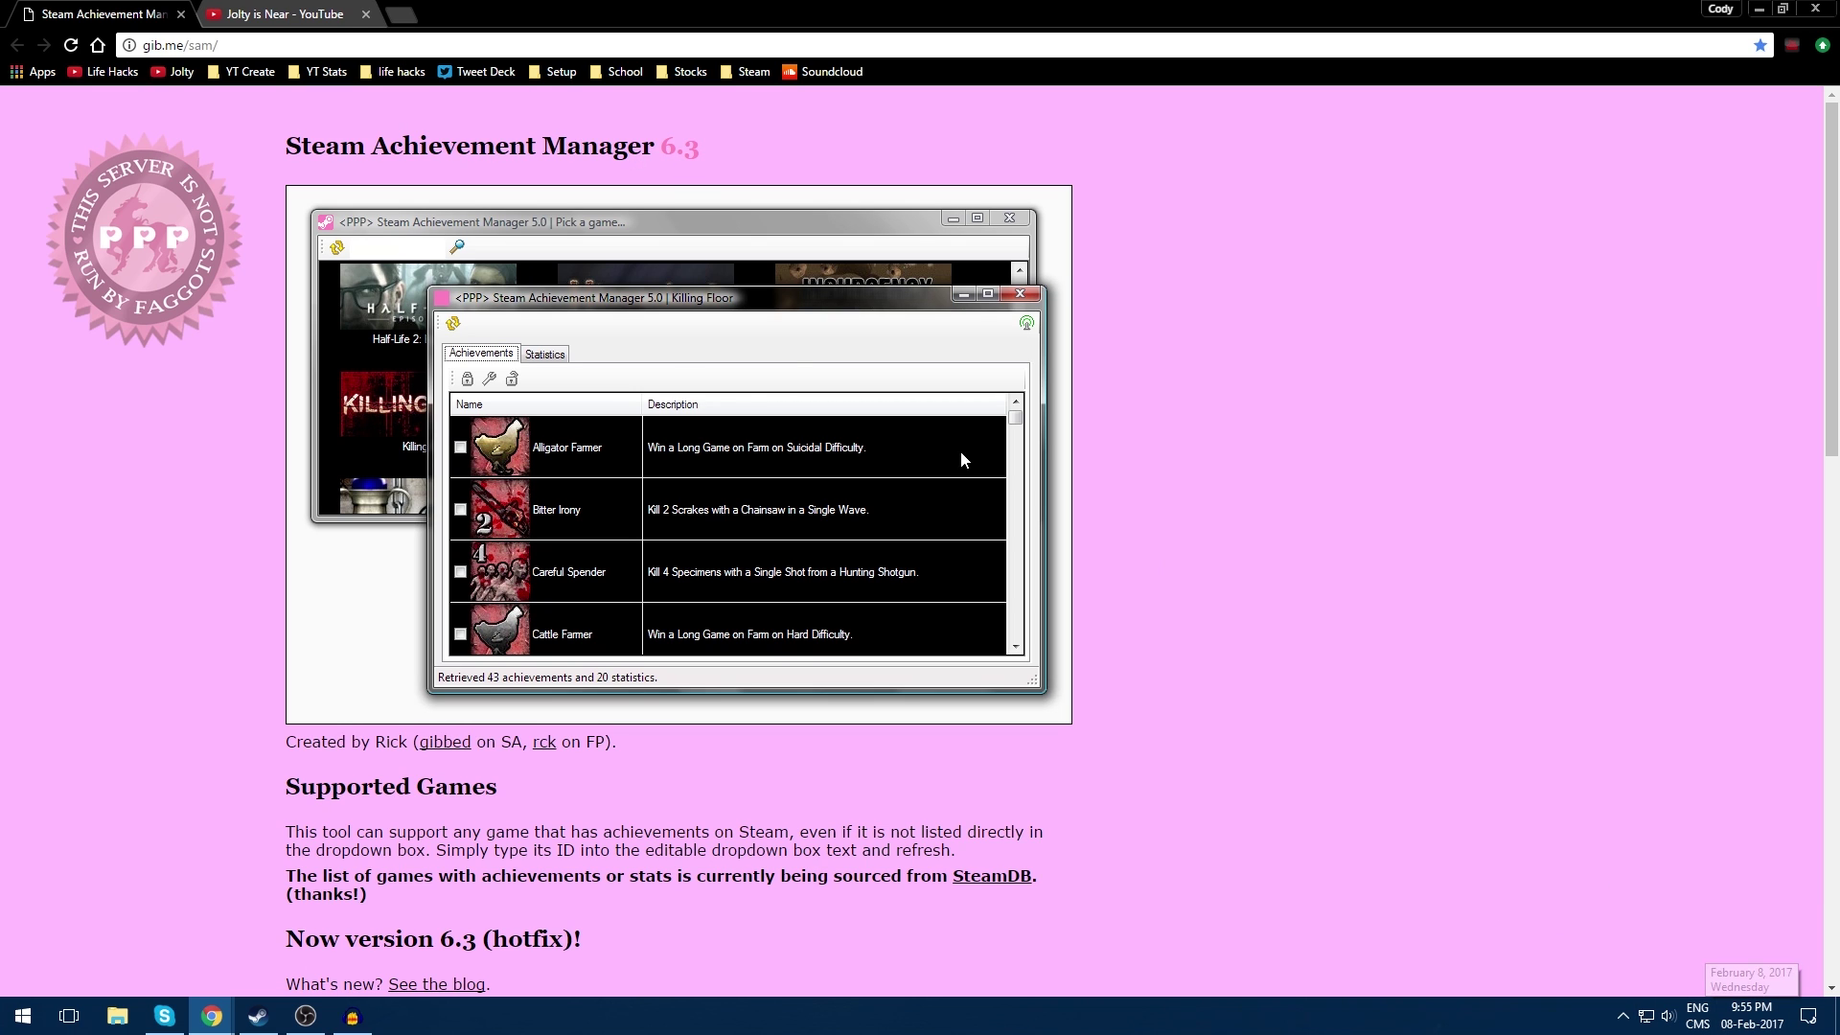
Step: Examine the Steam Achievement Manager page's version, web address and Instructions section
left_click_drag(706, 151, 641, 148)
left_click(666, 147)
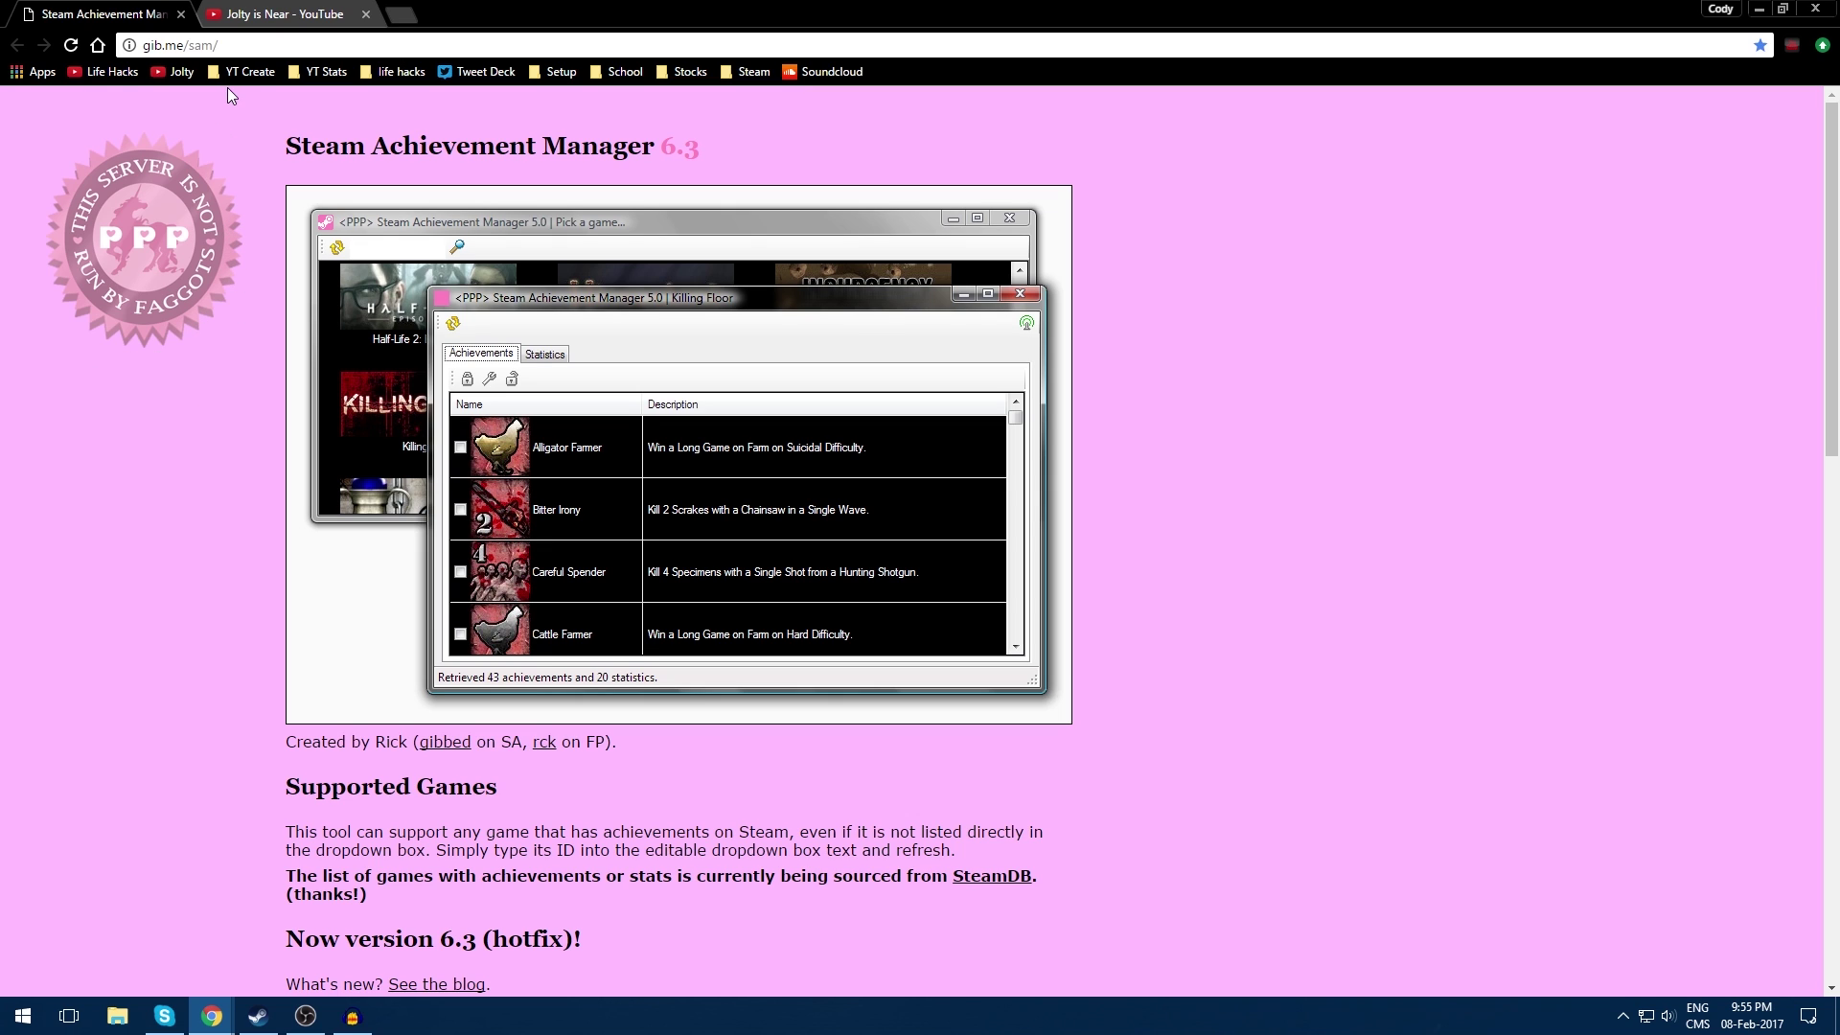
left_click(278, 47)
triple_click(161, 47)
left_click(155, 47)
left_click_drag(183, 47, 220, 56)
left_click(219, 55)
scroll(230, 345, "down", 4)
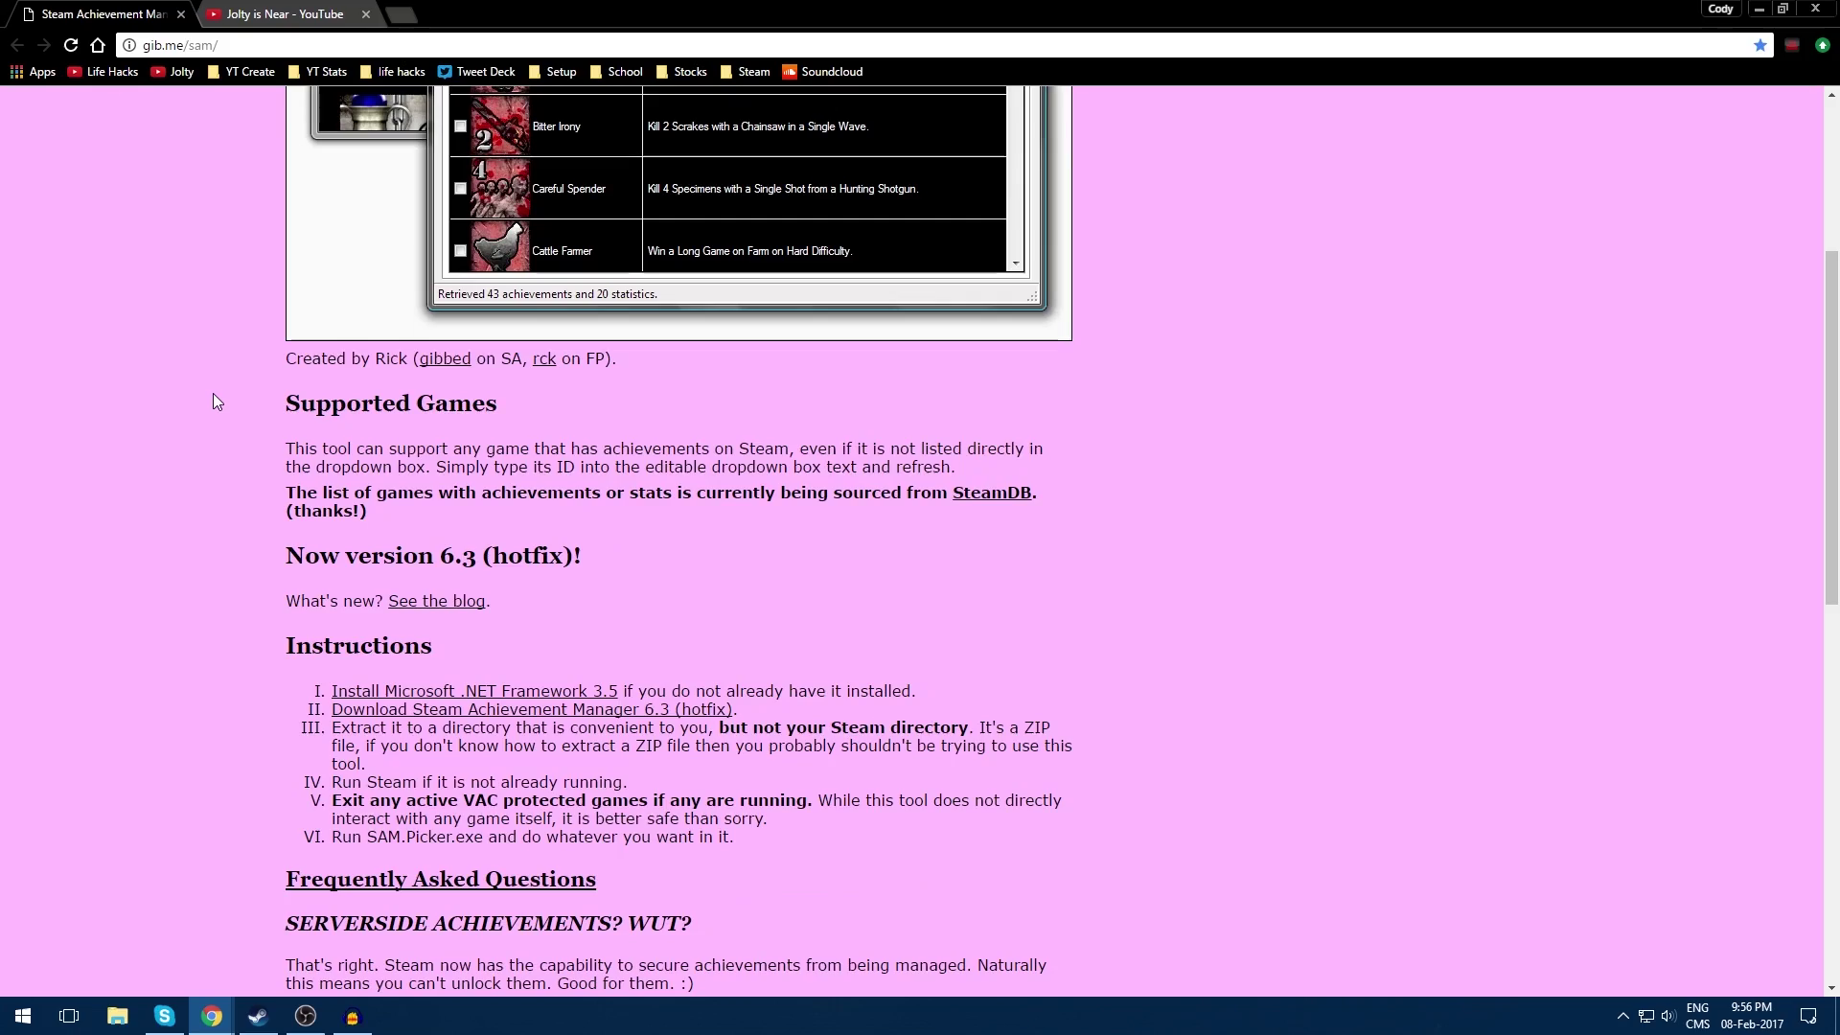
scroll(487, 360, "up", 4)
scroll(592, 466, "down", 7)
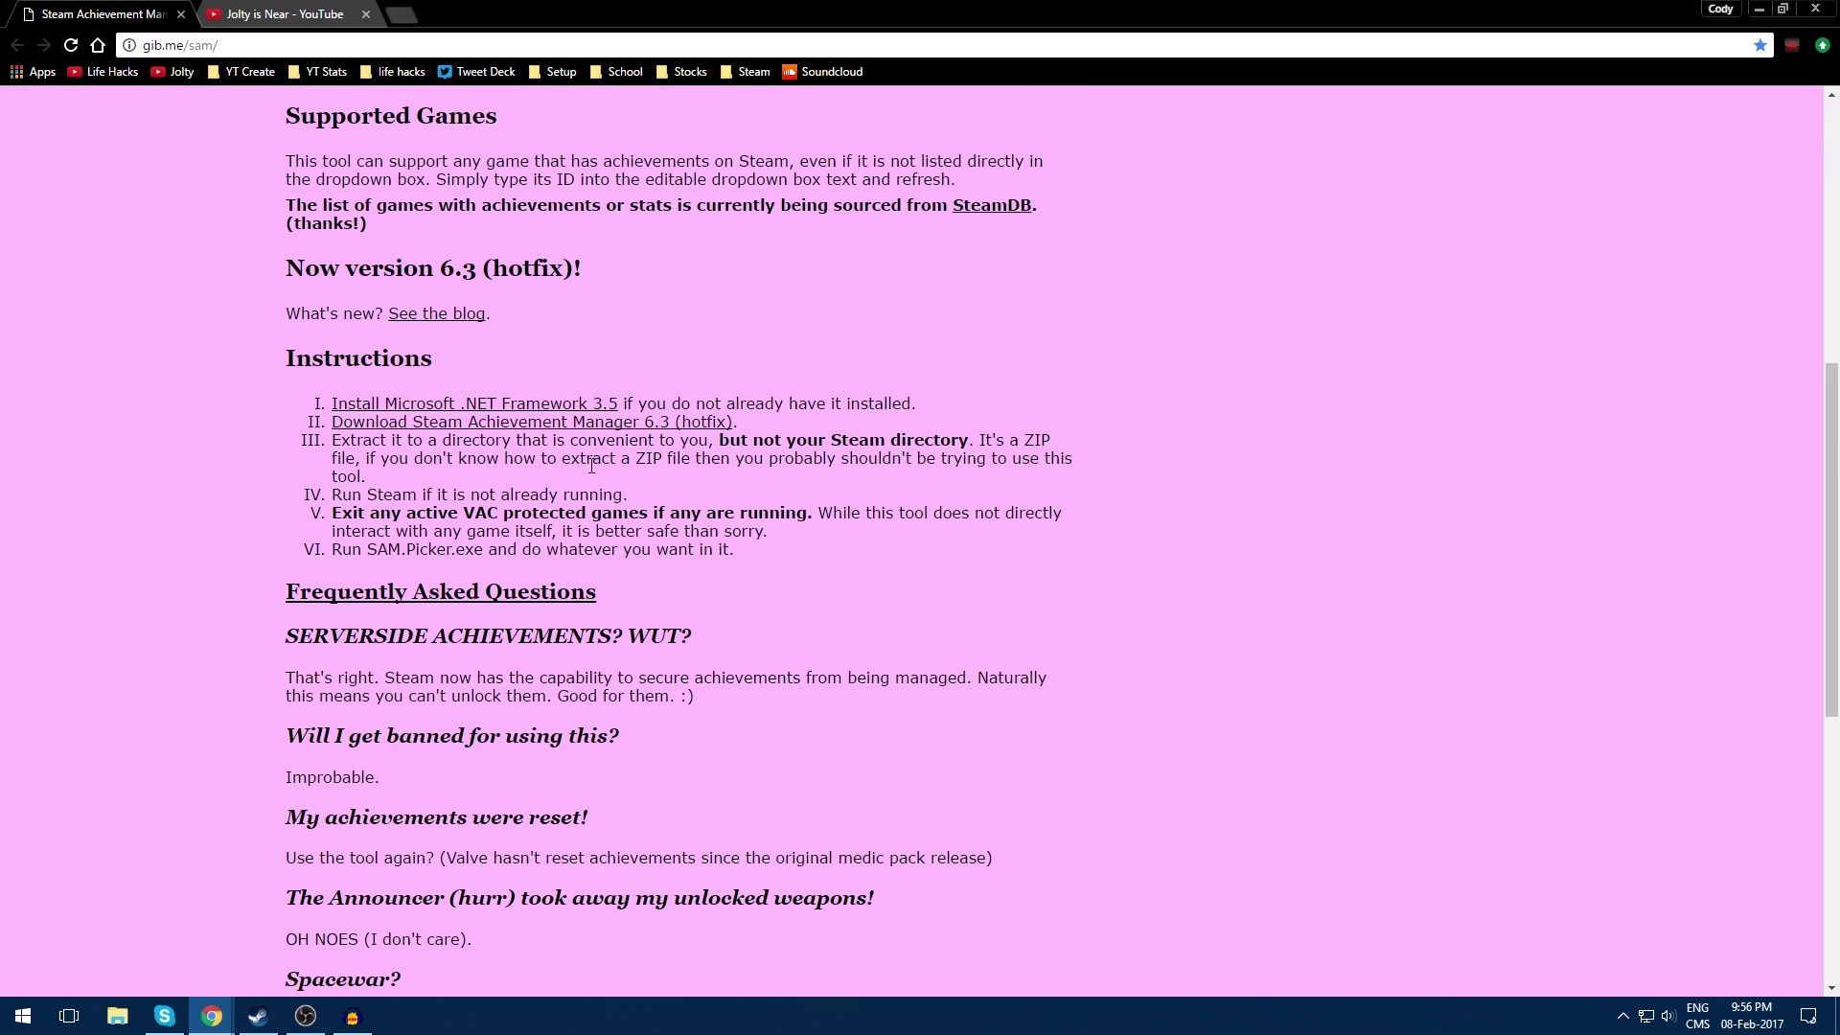
left_click_drag(285, 358, 433, 358)
left_click(421, 358)
scroll(419, 350, "down", 1)
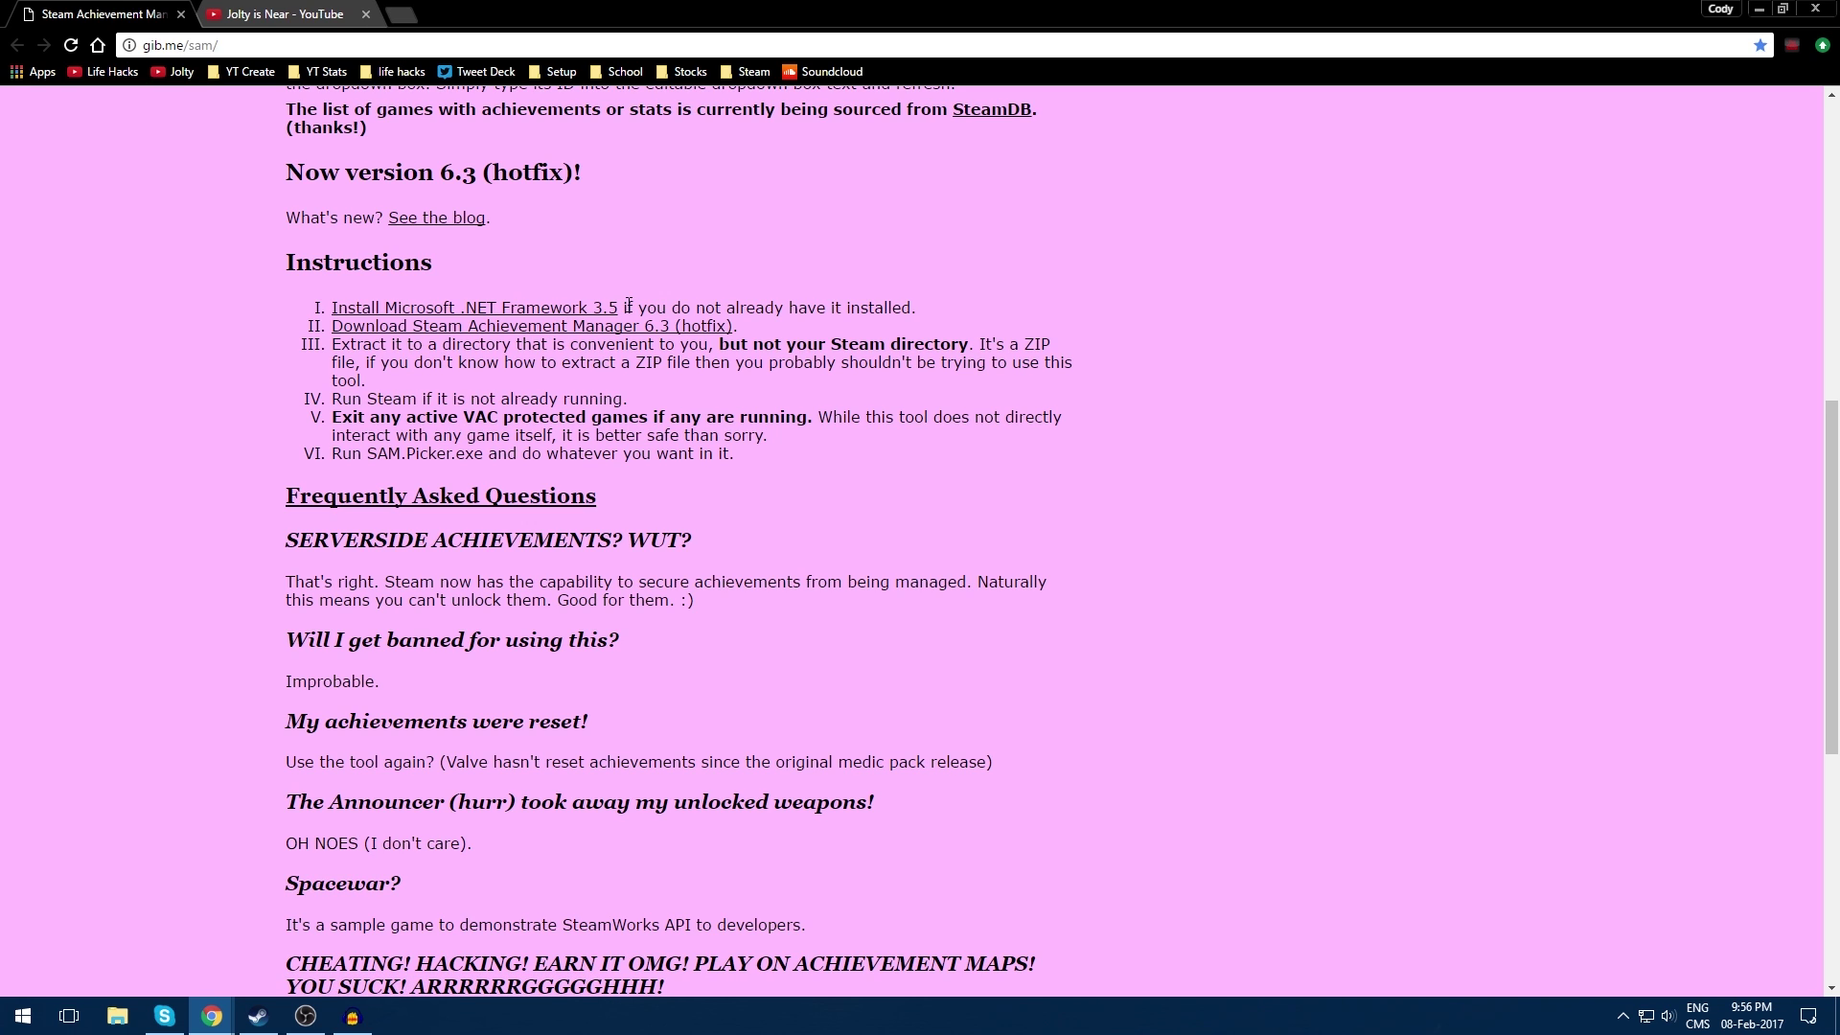
Step: Open the Microsoft .NET Framework 3.5 page from the instructions and request the English download
left_click(564, 311)
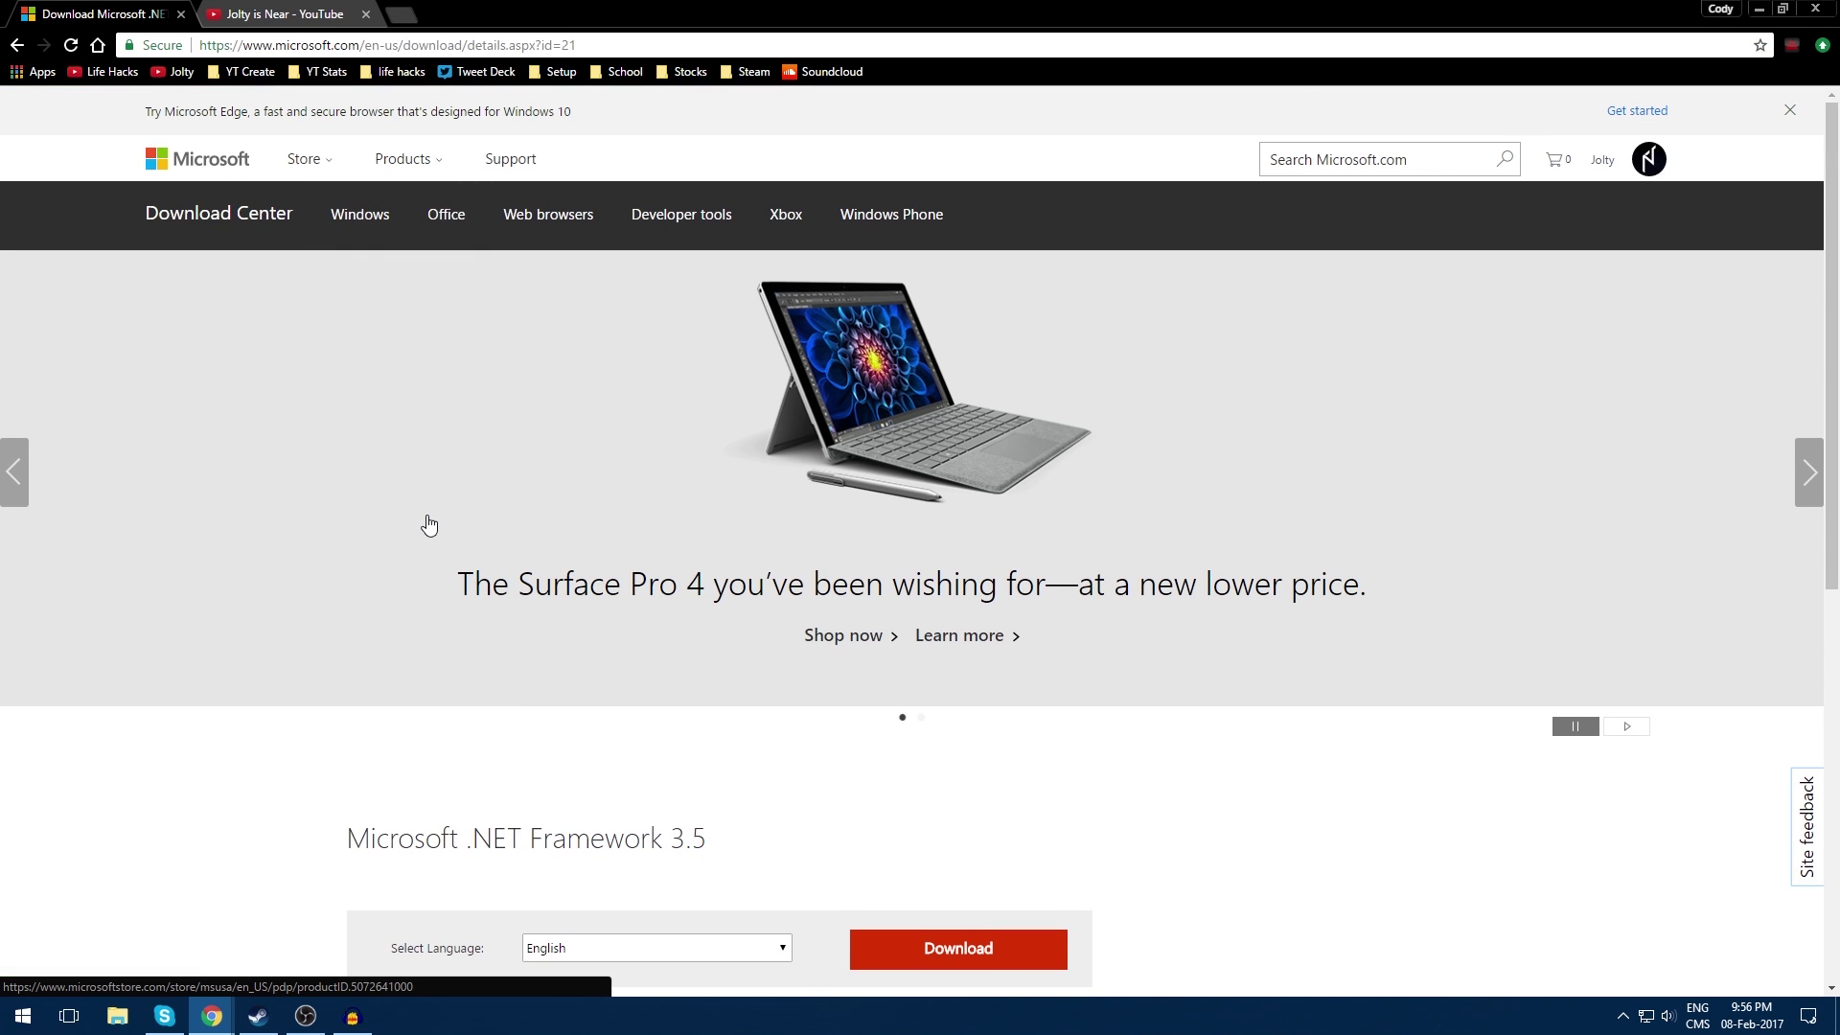
scroll(430, 528, "down", 3)
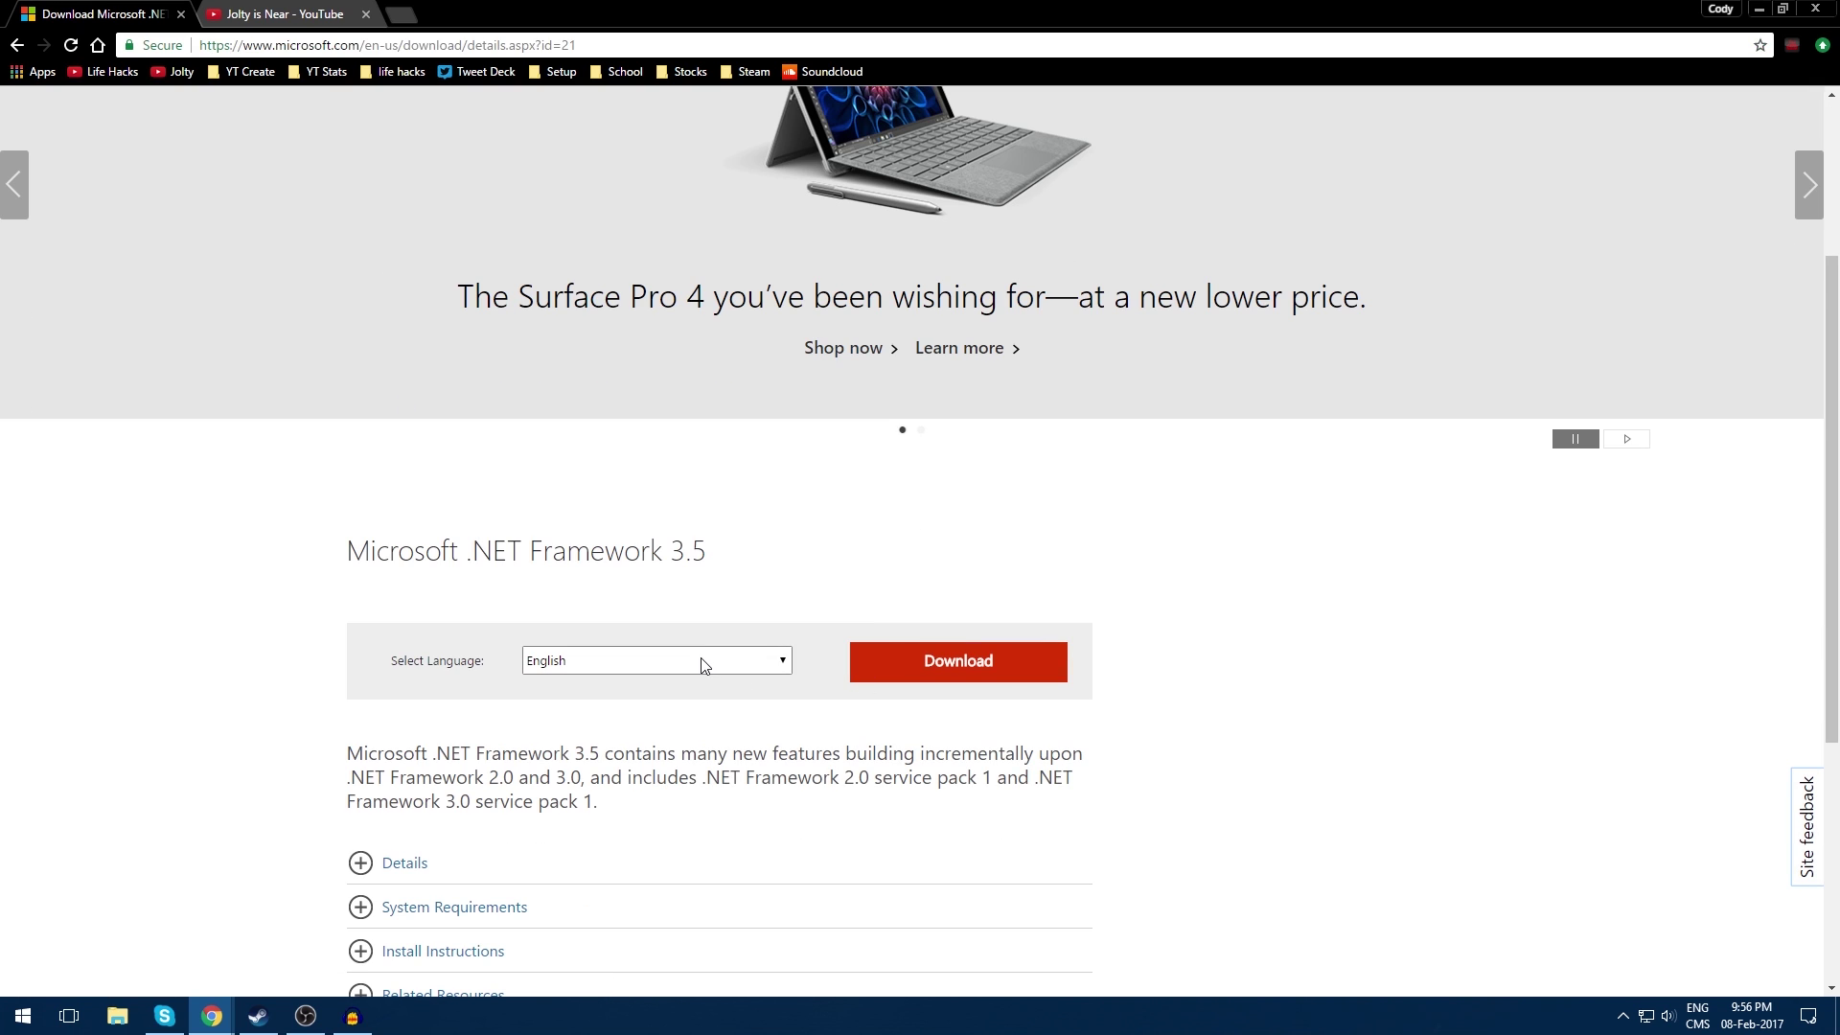
left_click(704, 665)
left_click(686, 681)
scroll(815, 632, "down", 1)
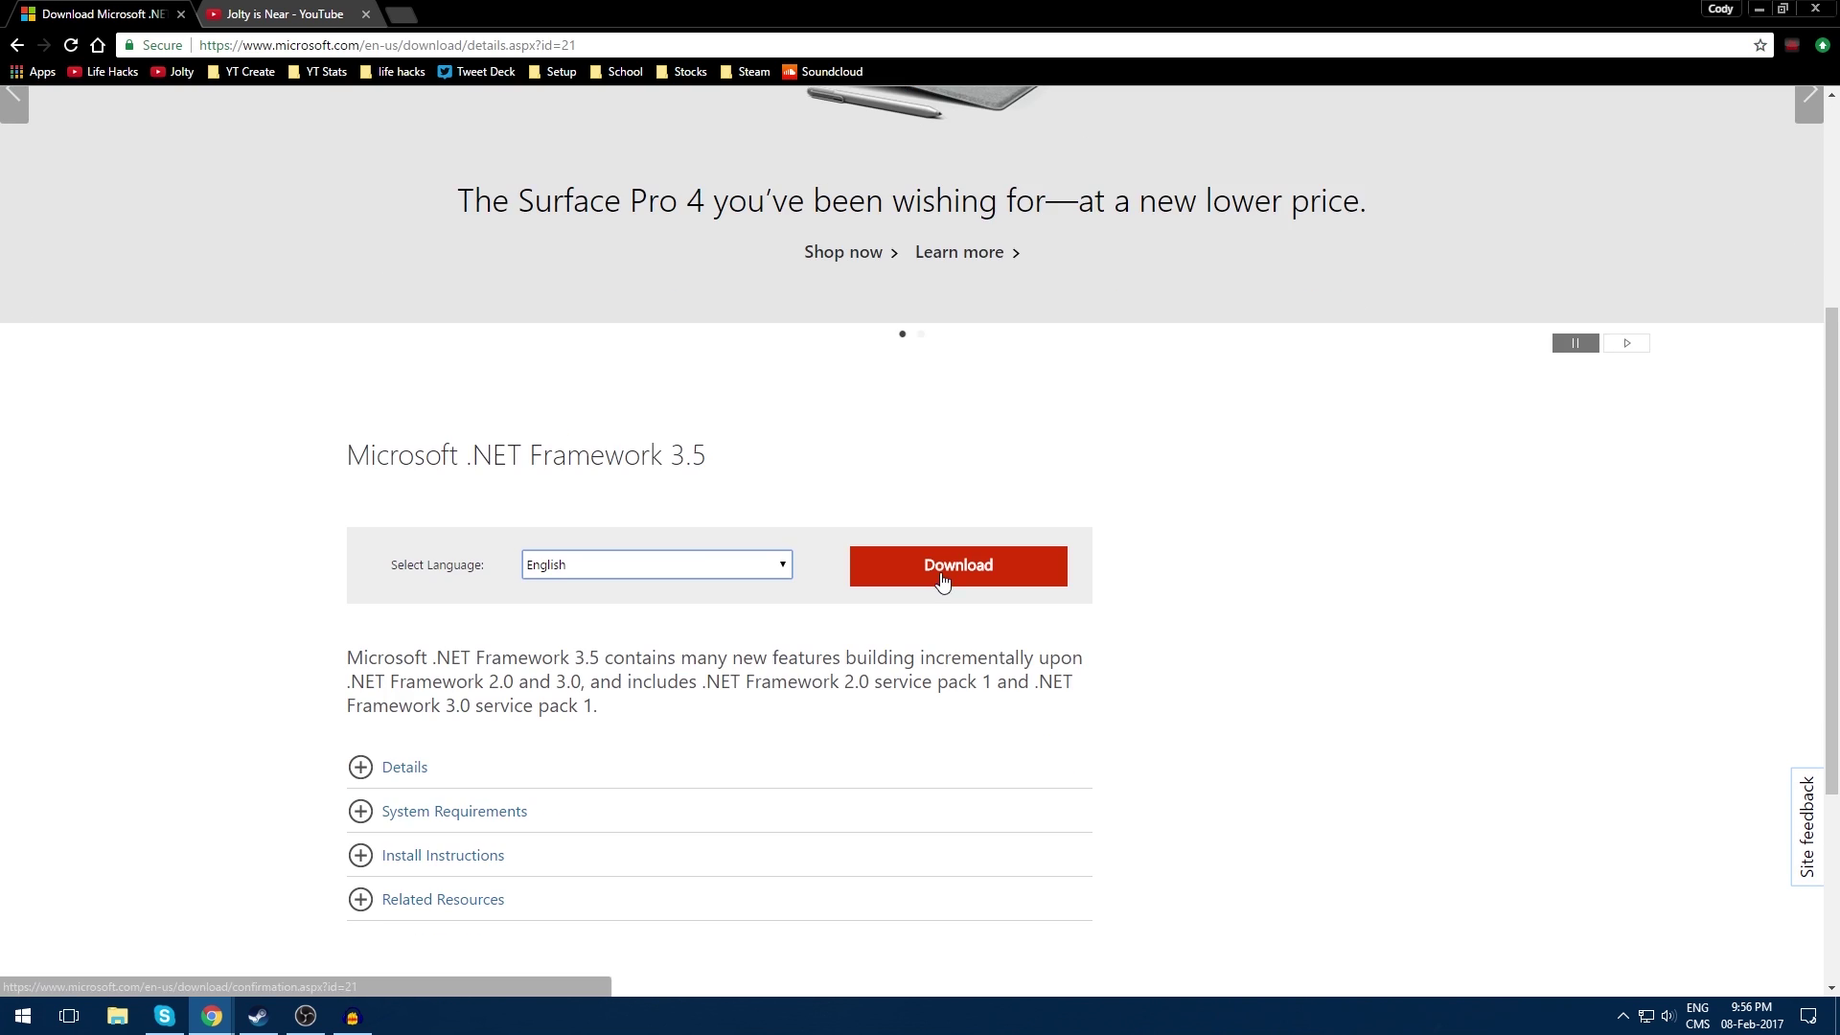
left_click(934, 571)
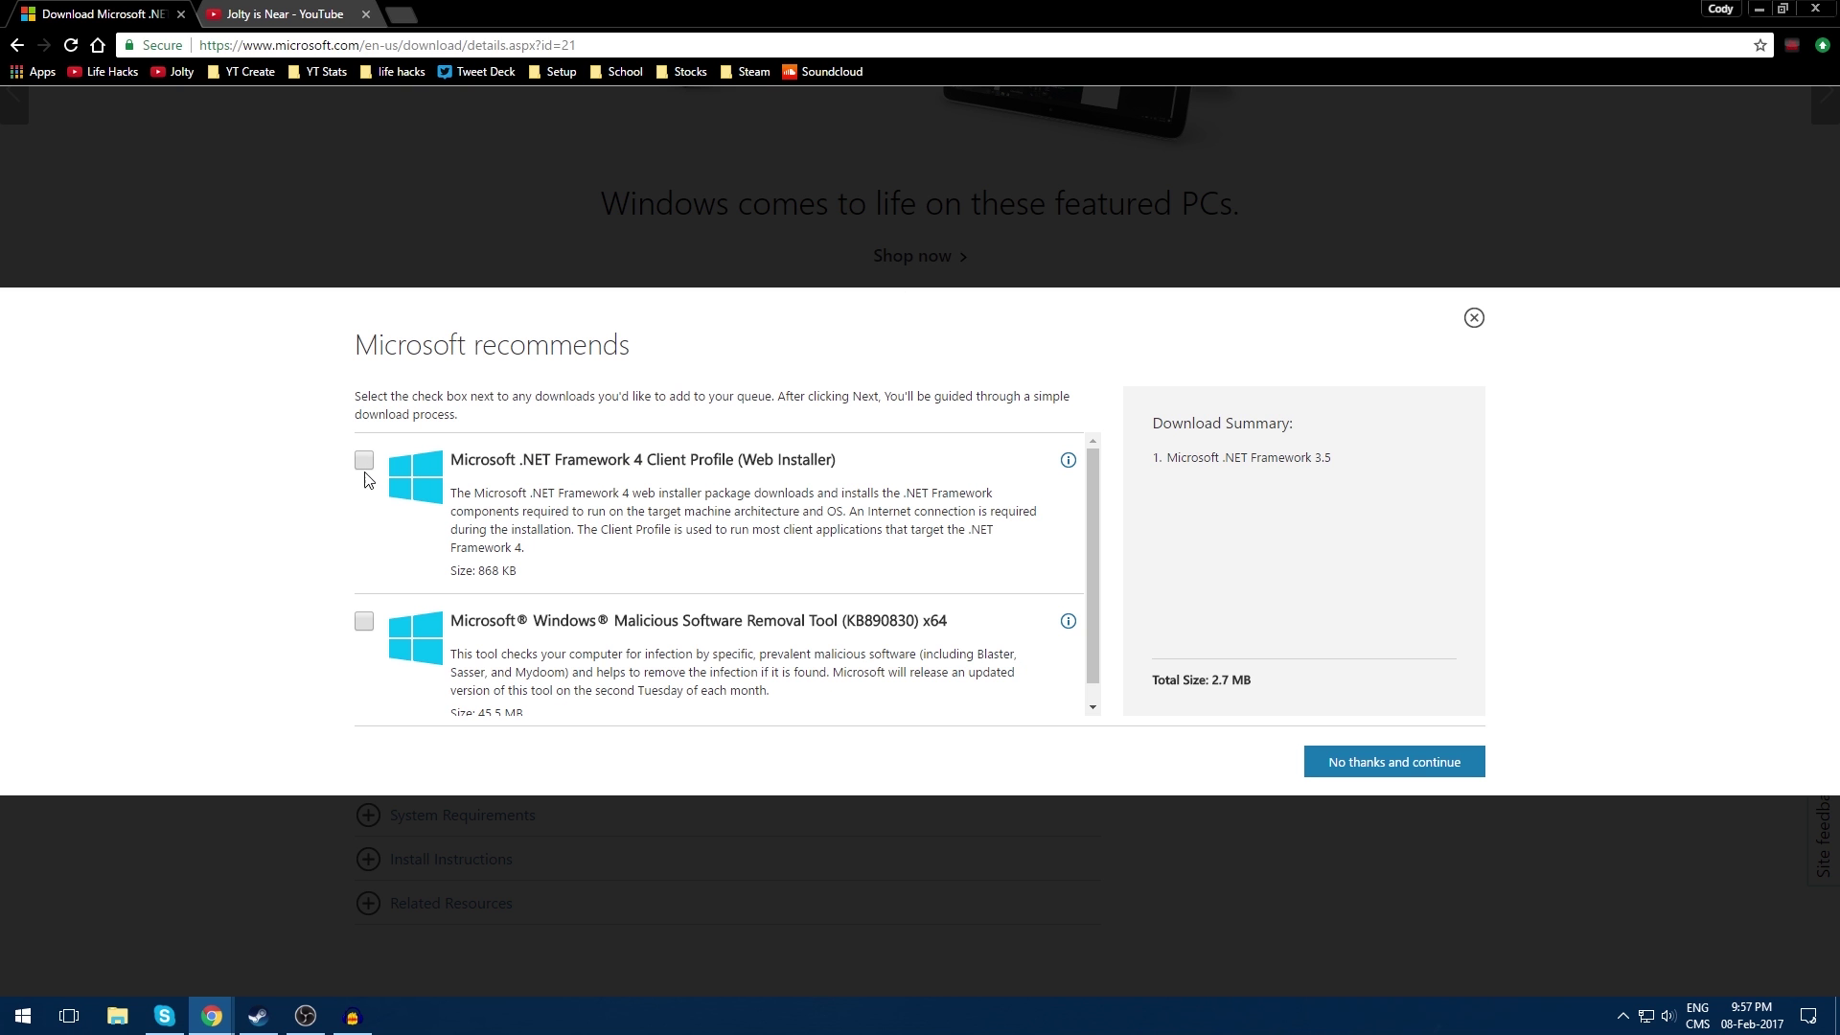
Step: Add only Microsoft .NET Framework 4 Client Profile (Web Installer) to the queue, start the downloads and keep both installer files
left_click(365, 462)
left_click(368, 627)
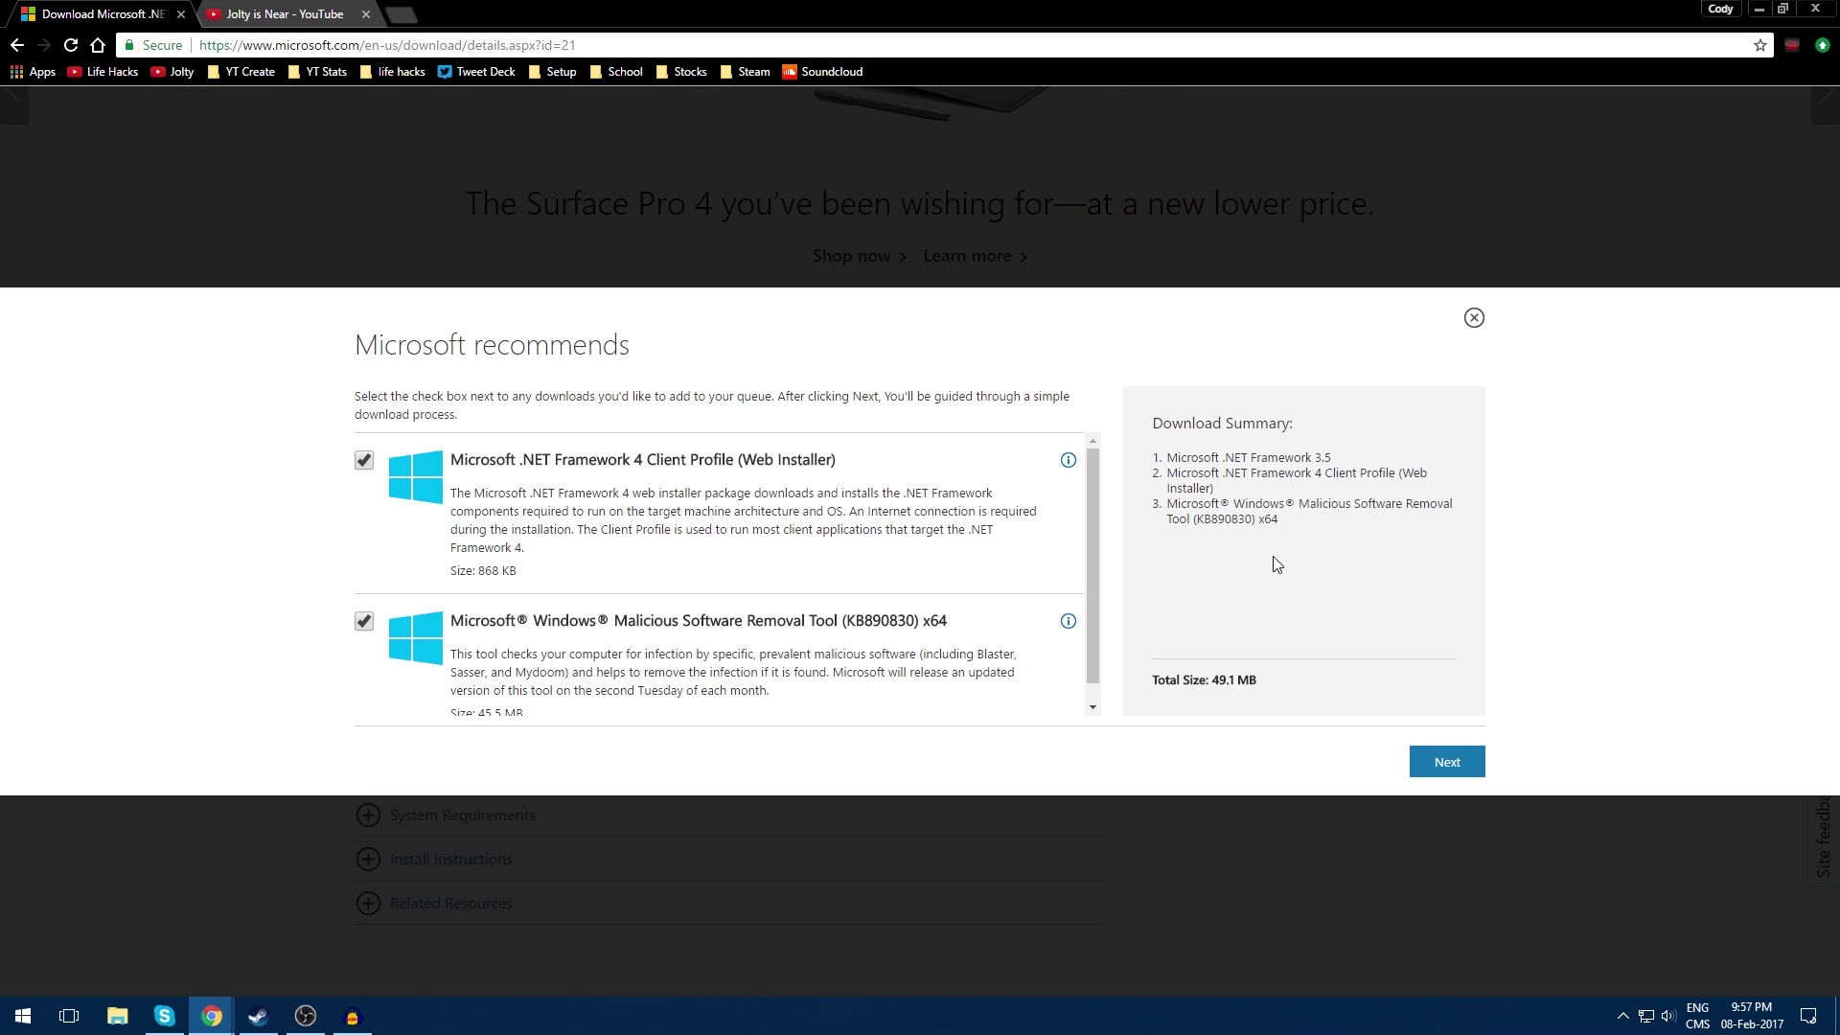
left_click_drag(1284, 525, 1291, 500)
left_click(1464, 517)
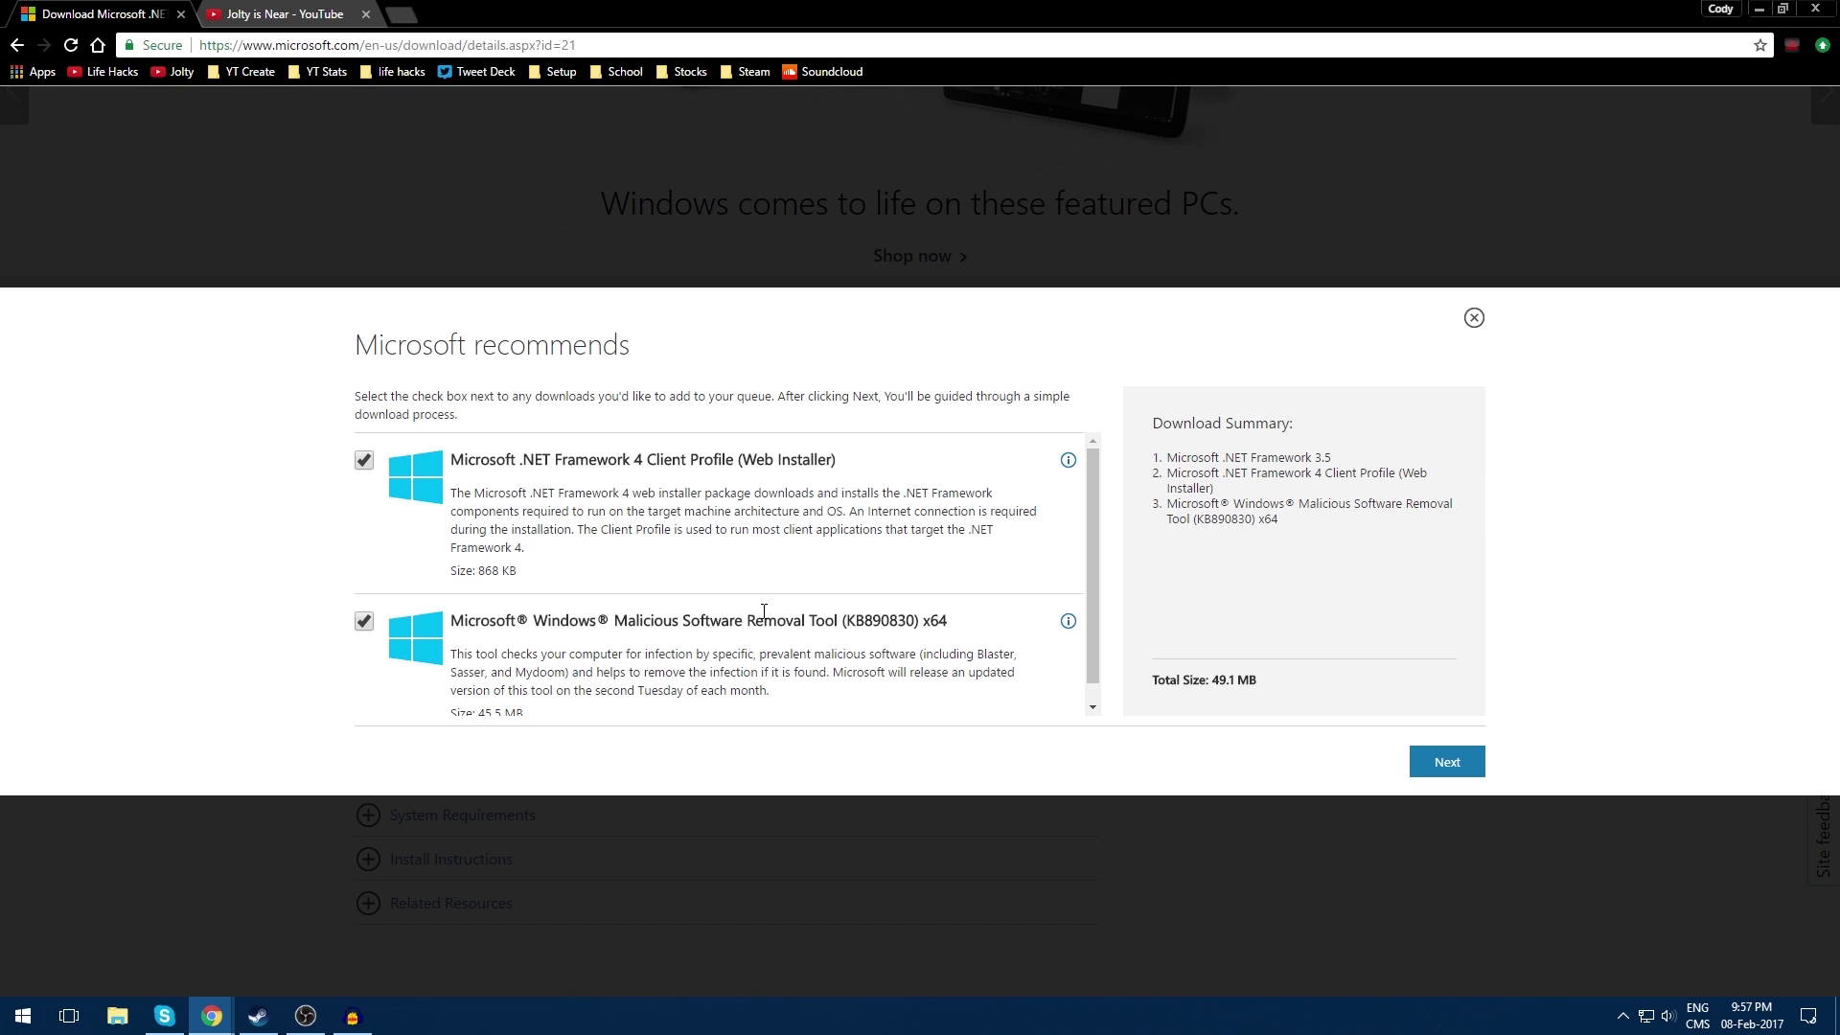
left_click(369, 628)
left_click(367, 465)
left_click(367, 466)
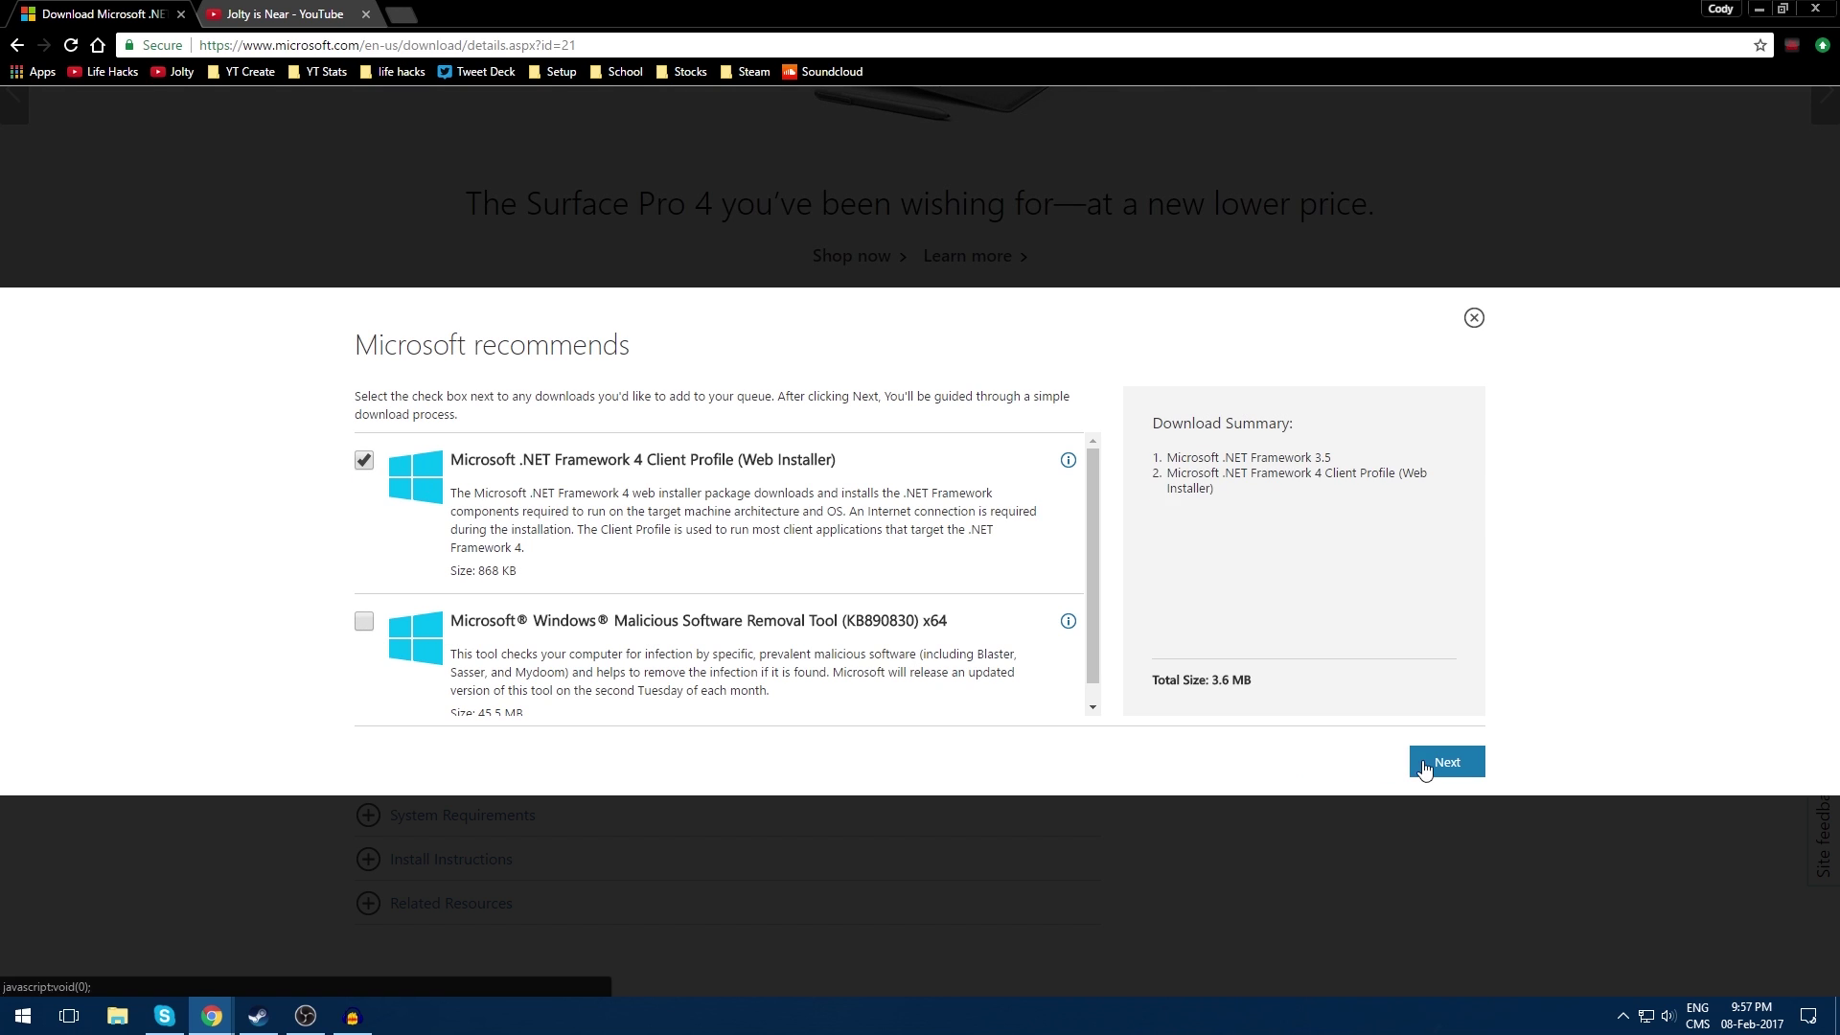
left_click(1450, 774)
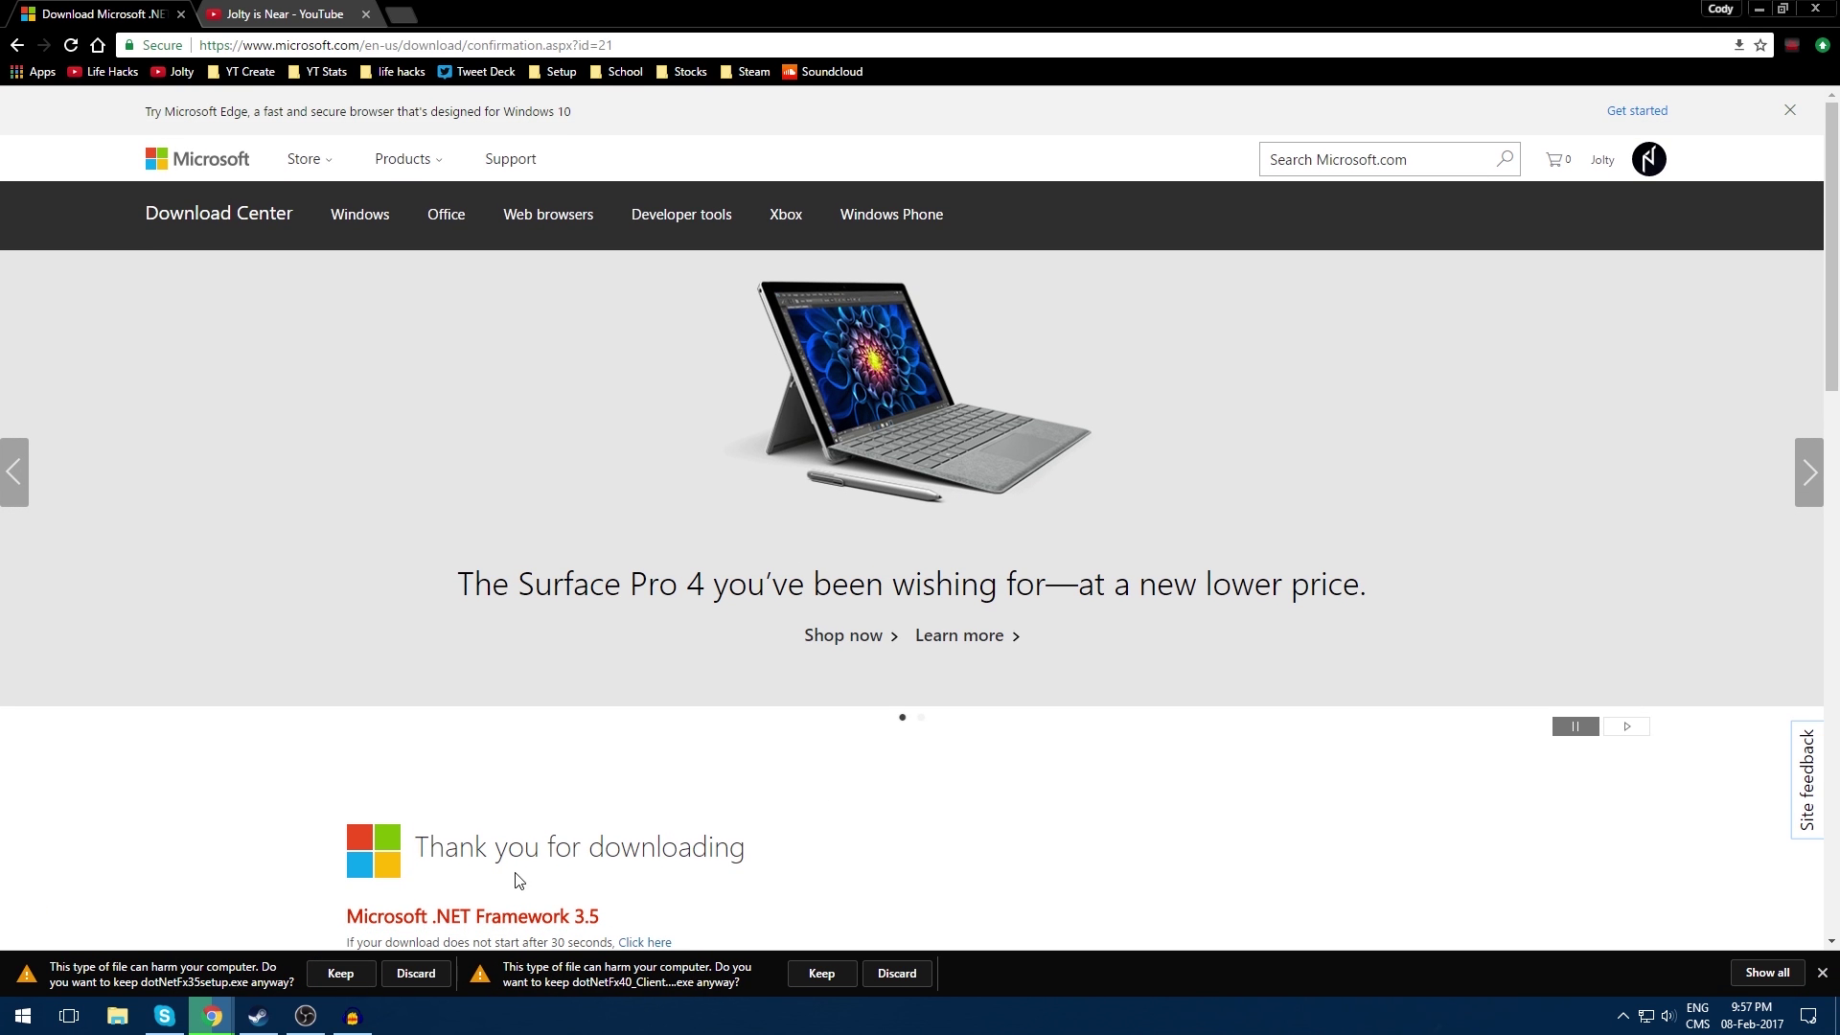
scroll(365, 920, "down", 1)
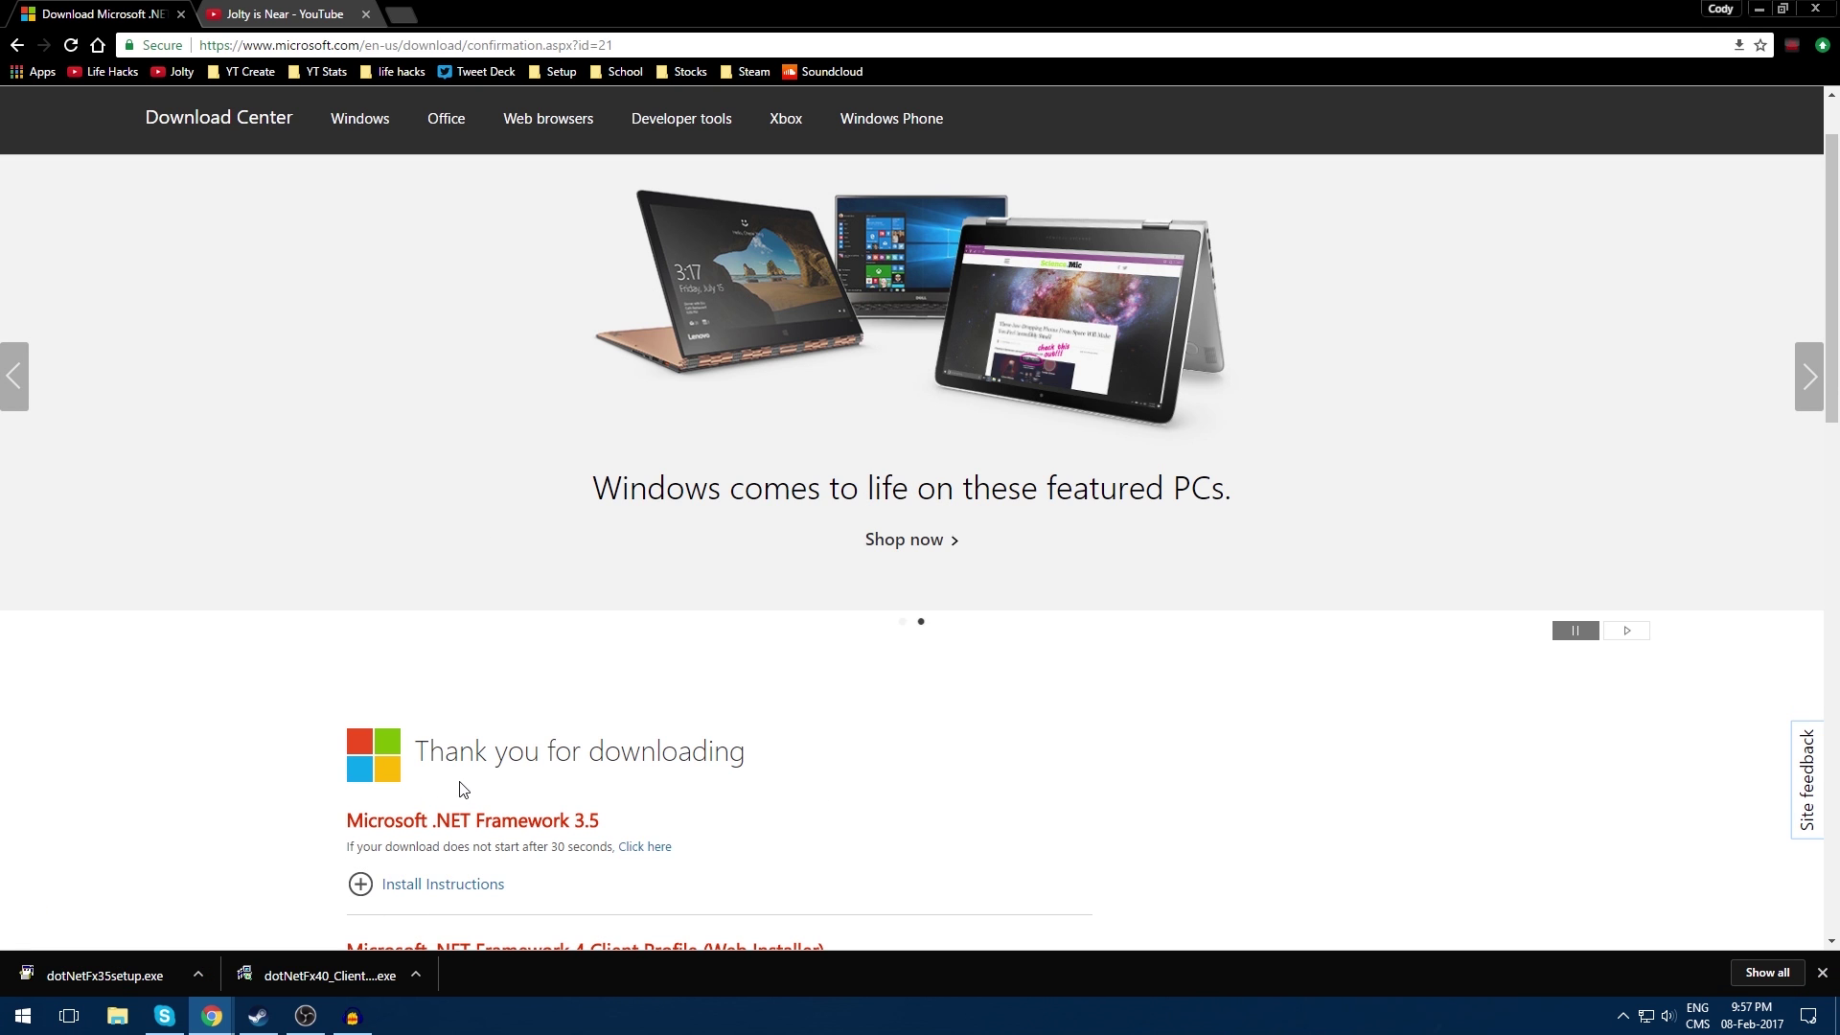
Step: Return to the Steam Achievement Manager instructions, open the 6.3 (hotfix) download page and read its VAC ban warning
key("alt+Left")
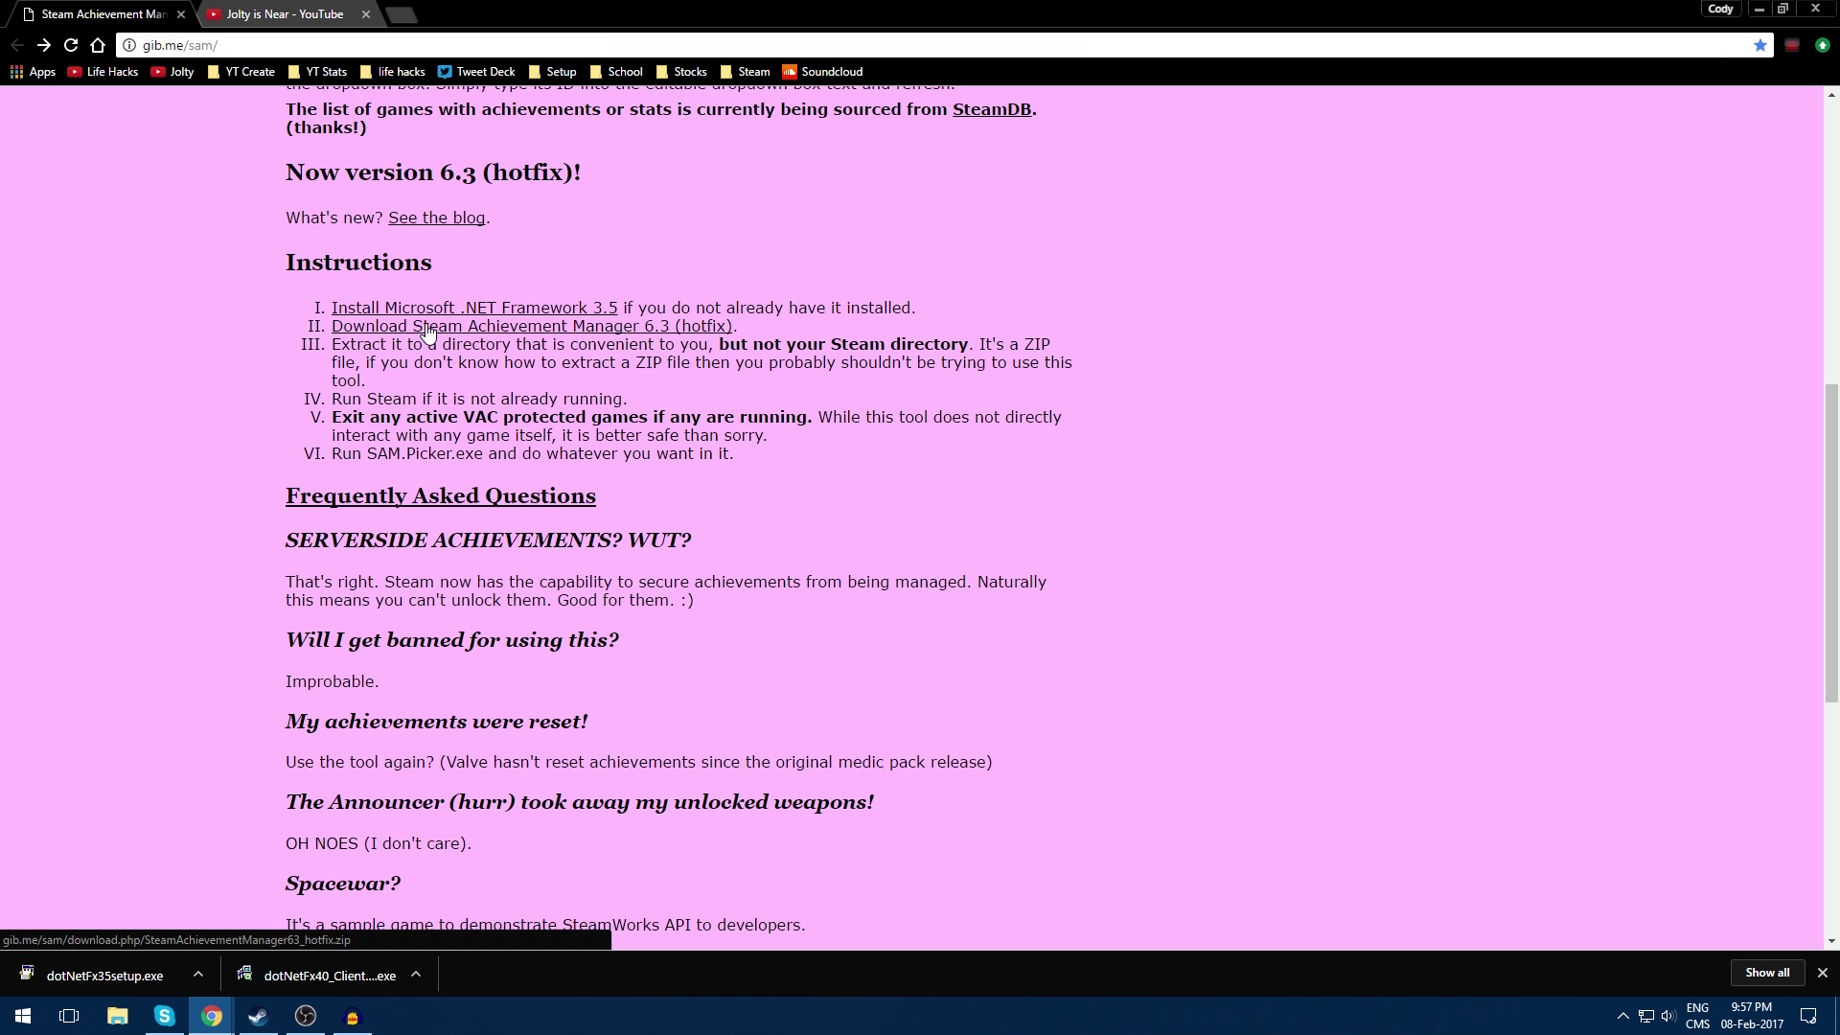
left_click(680, 328)
left_click_drag(287, 146, 461, 139)
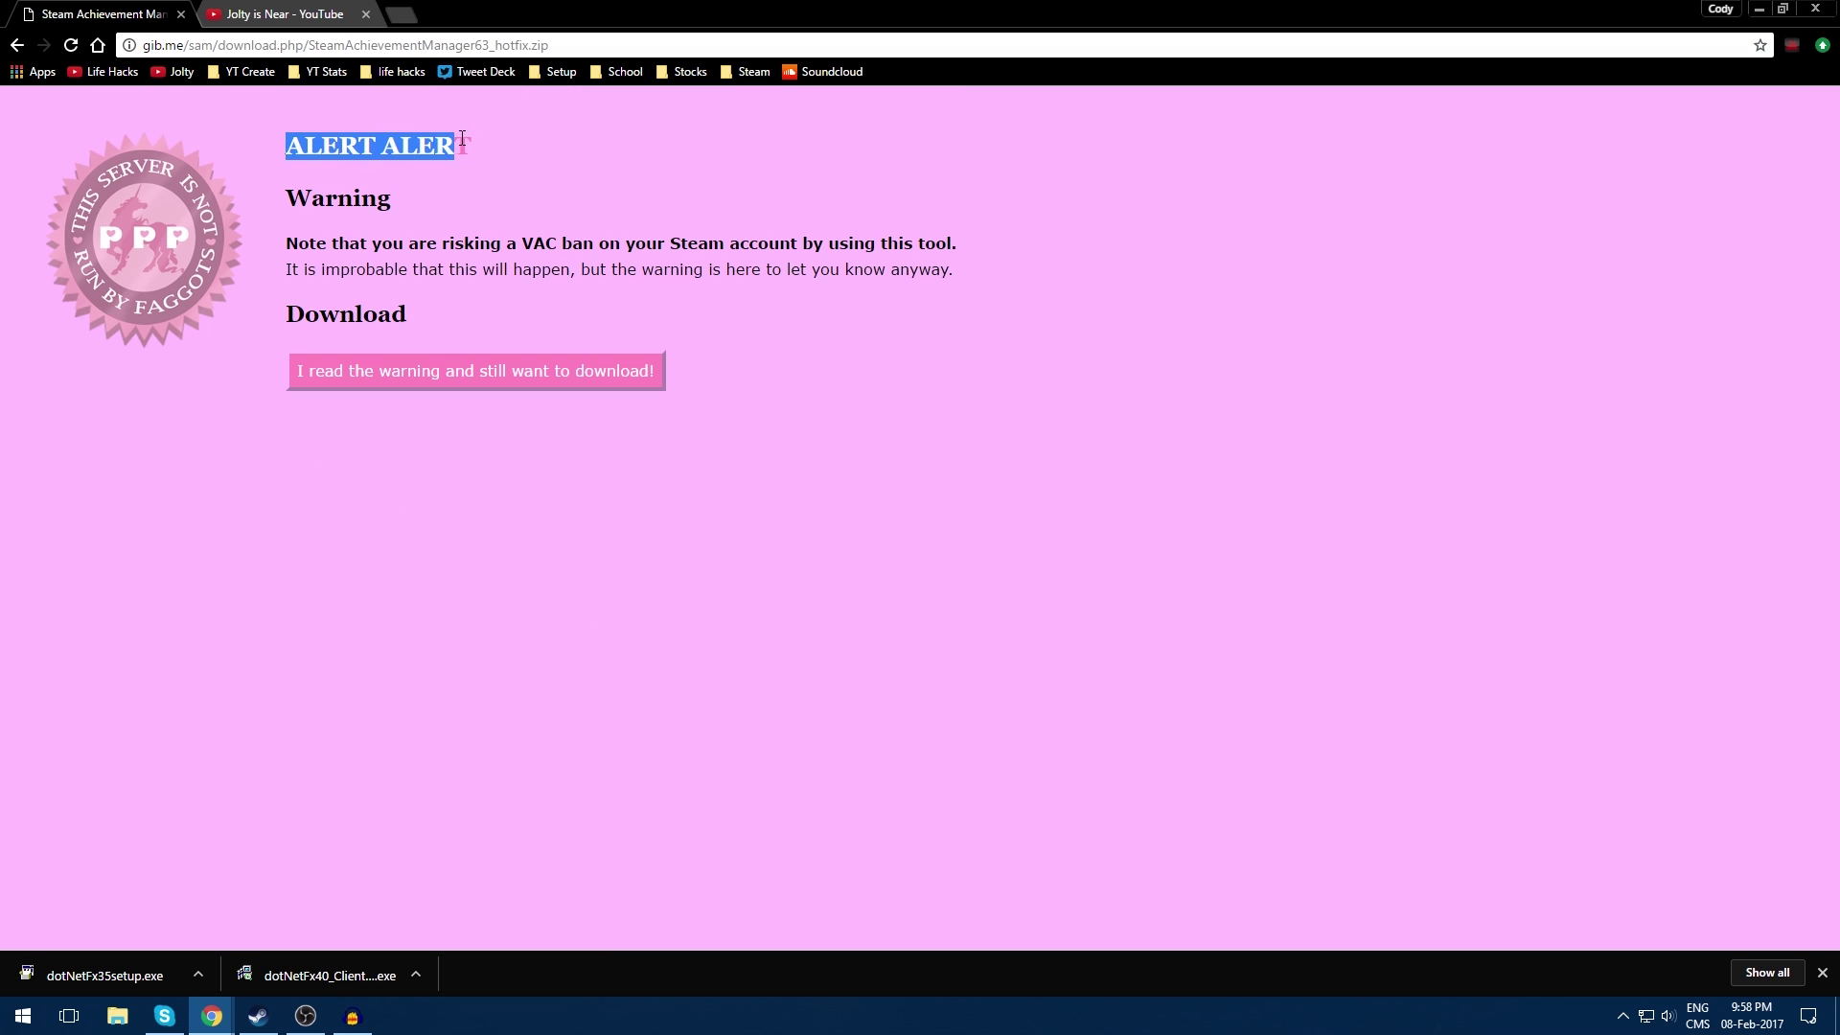
left_click(462, 141)
left_click_drag(391, 198, 879, 245)
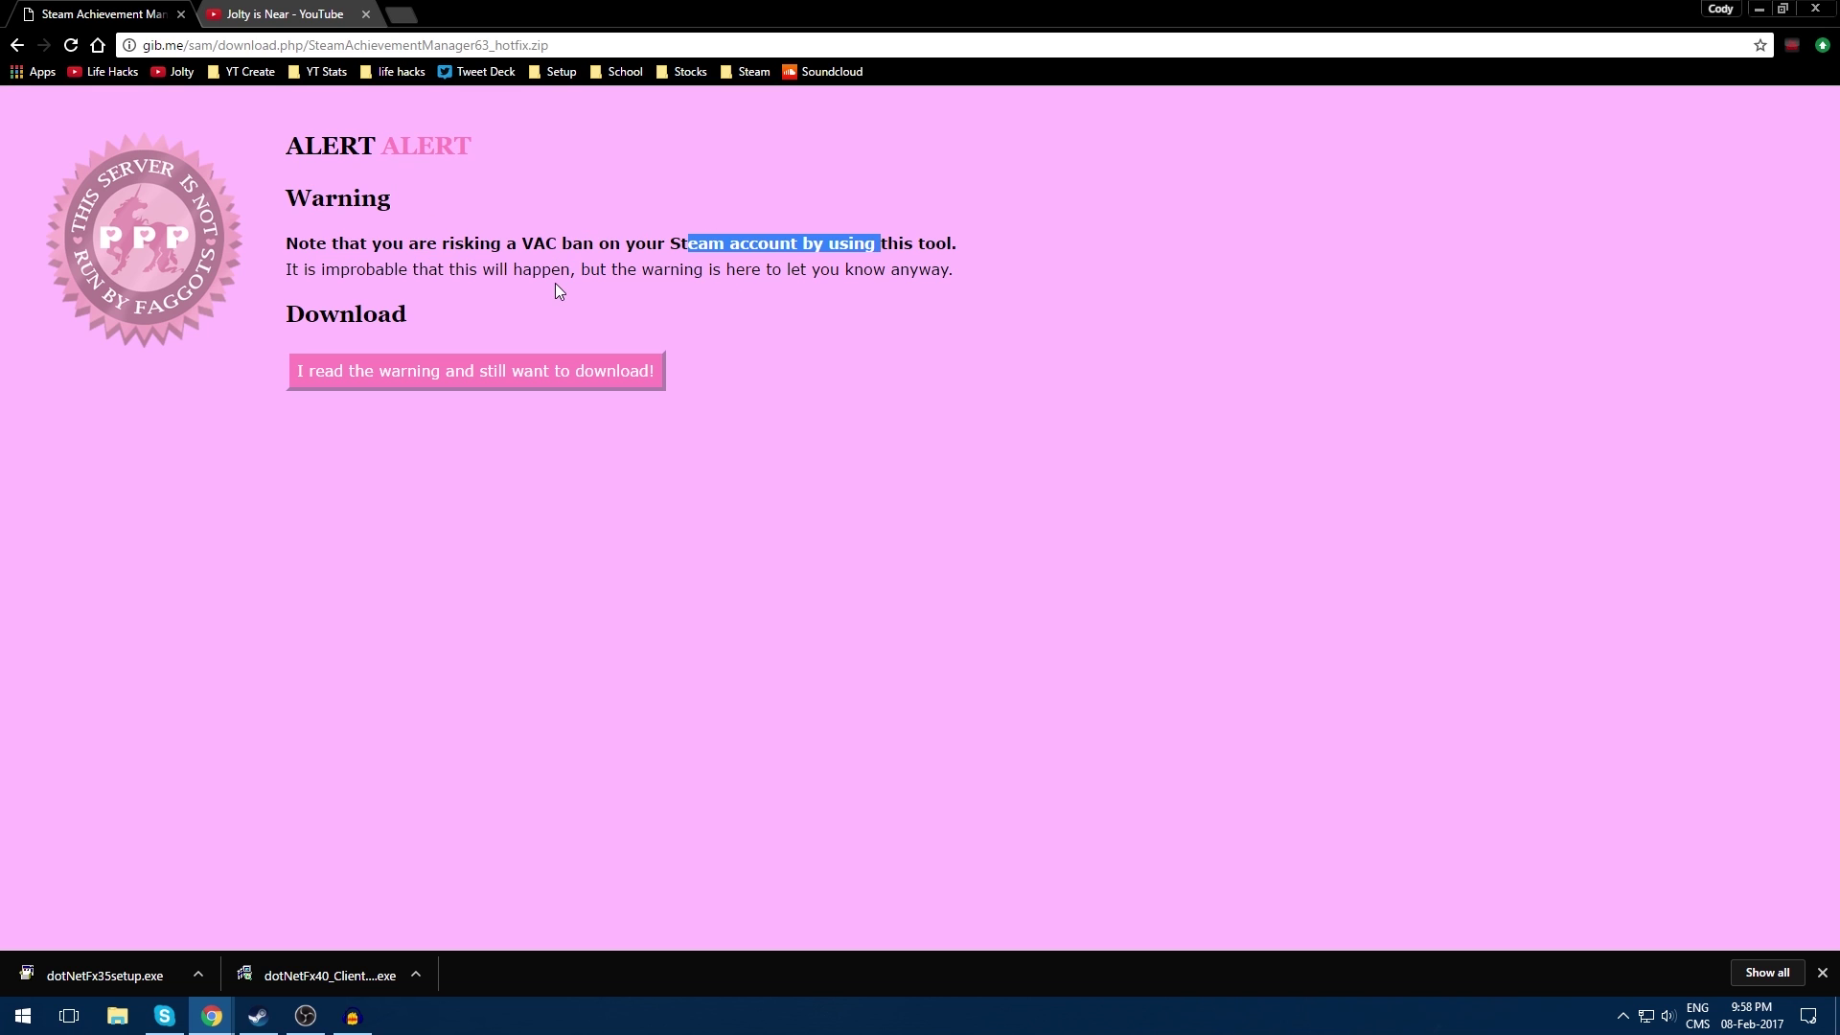
Step: Accept the VAC ban warning to download SteamAchievementManager63_hotfix.zip, and view the archive's contents before closing it
left_click_drag(308, 271, 414, 270)
left_click(424, 271)
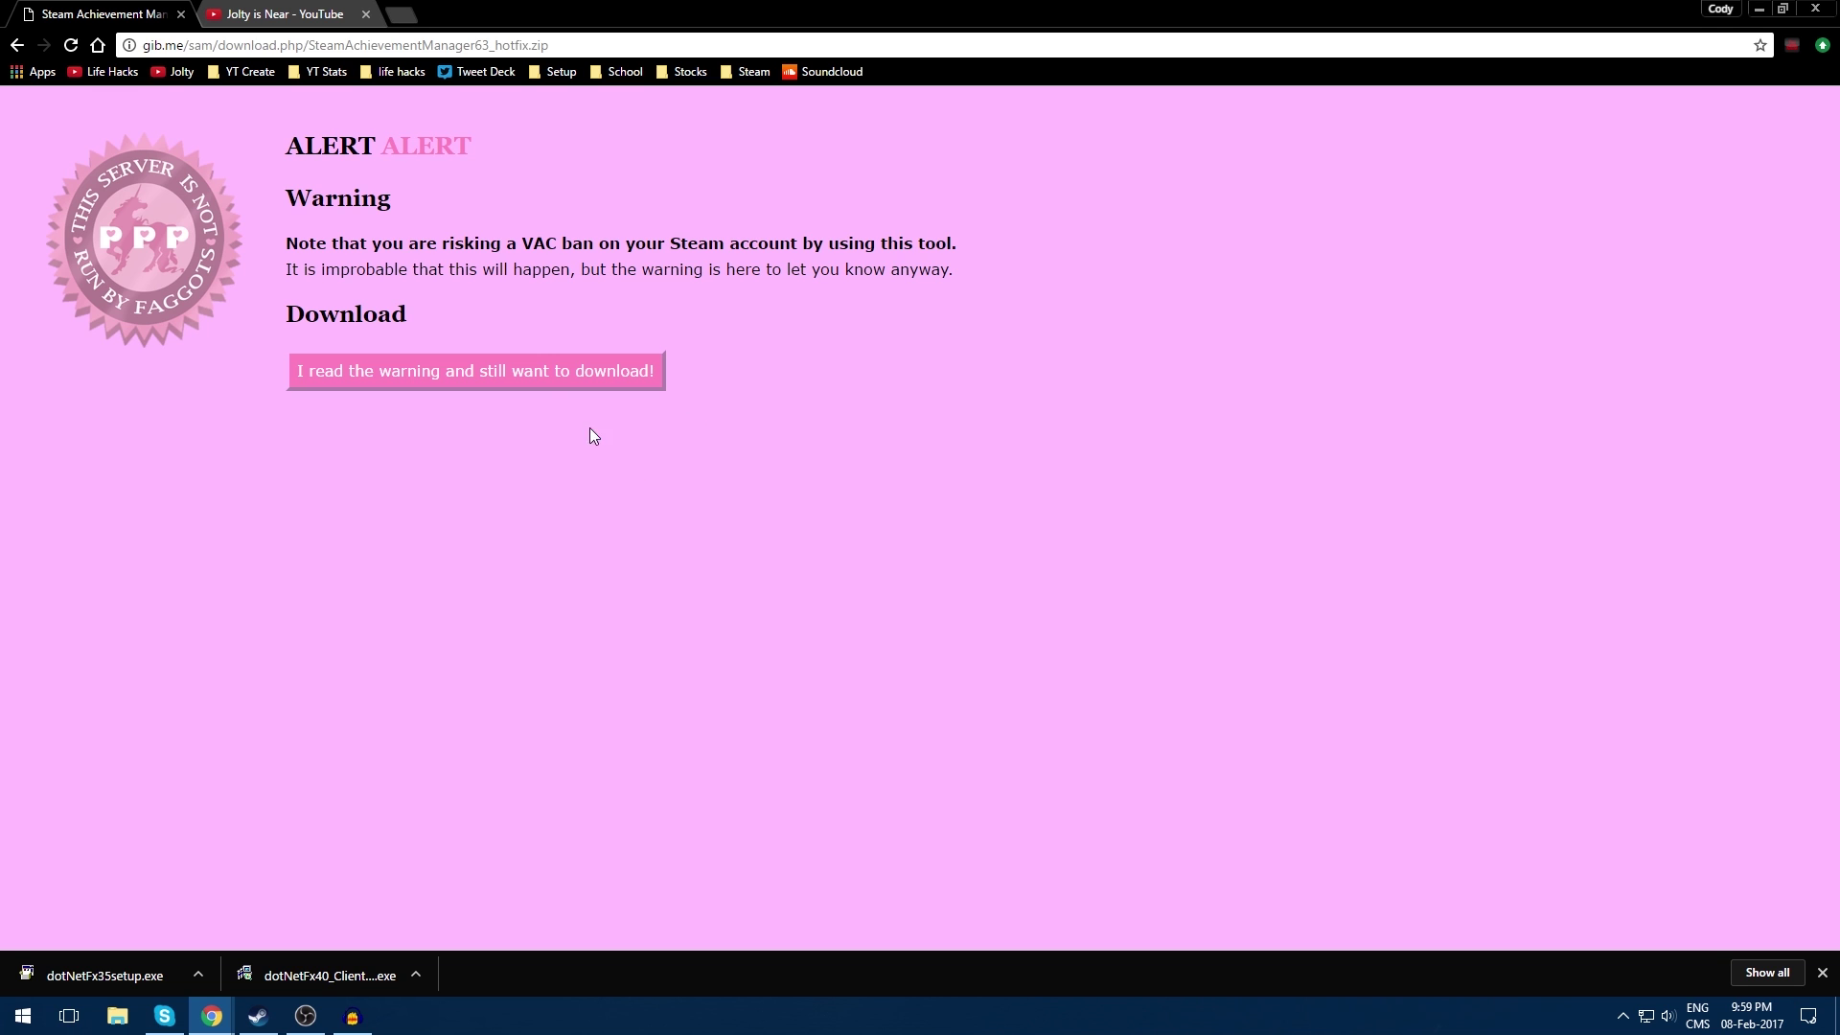
left_click(425, 384)
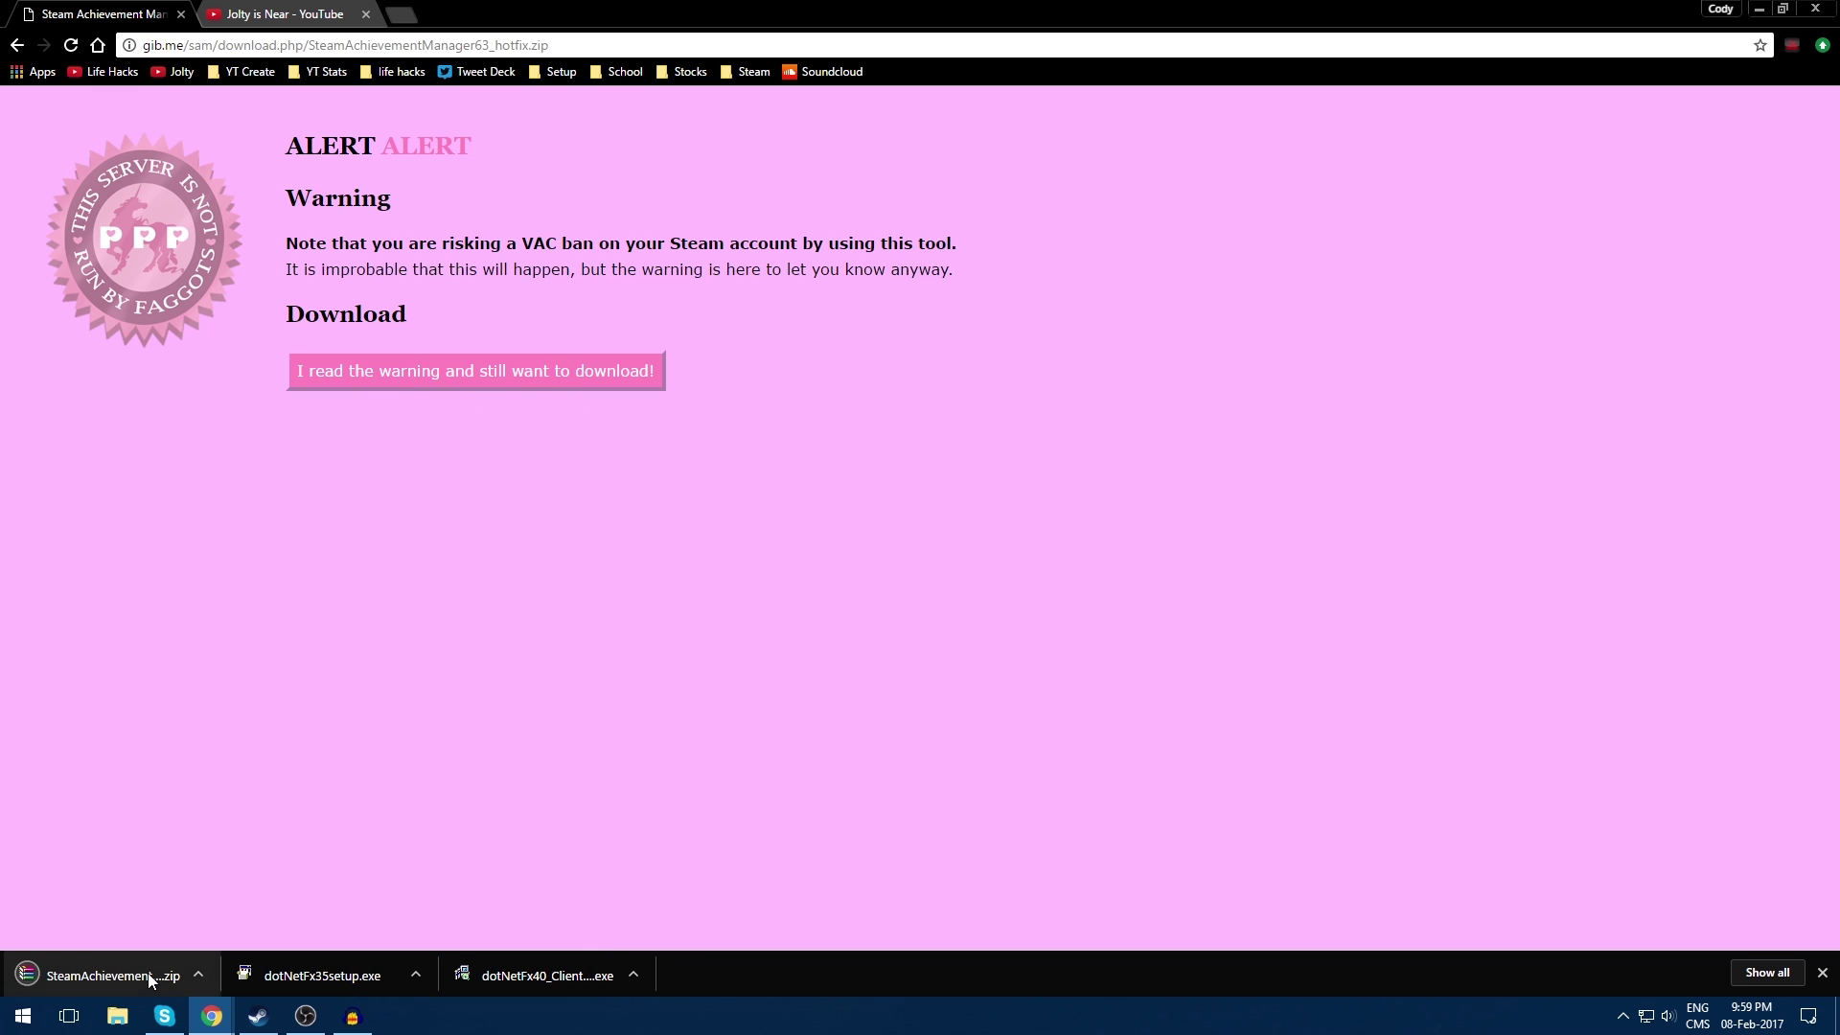
left_click(85, 976)
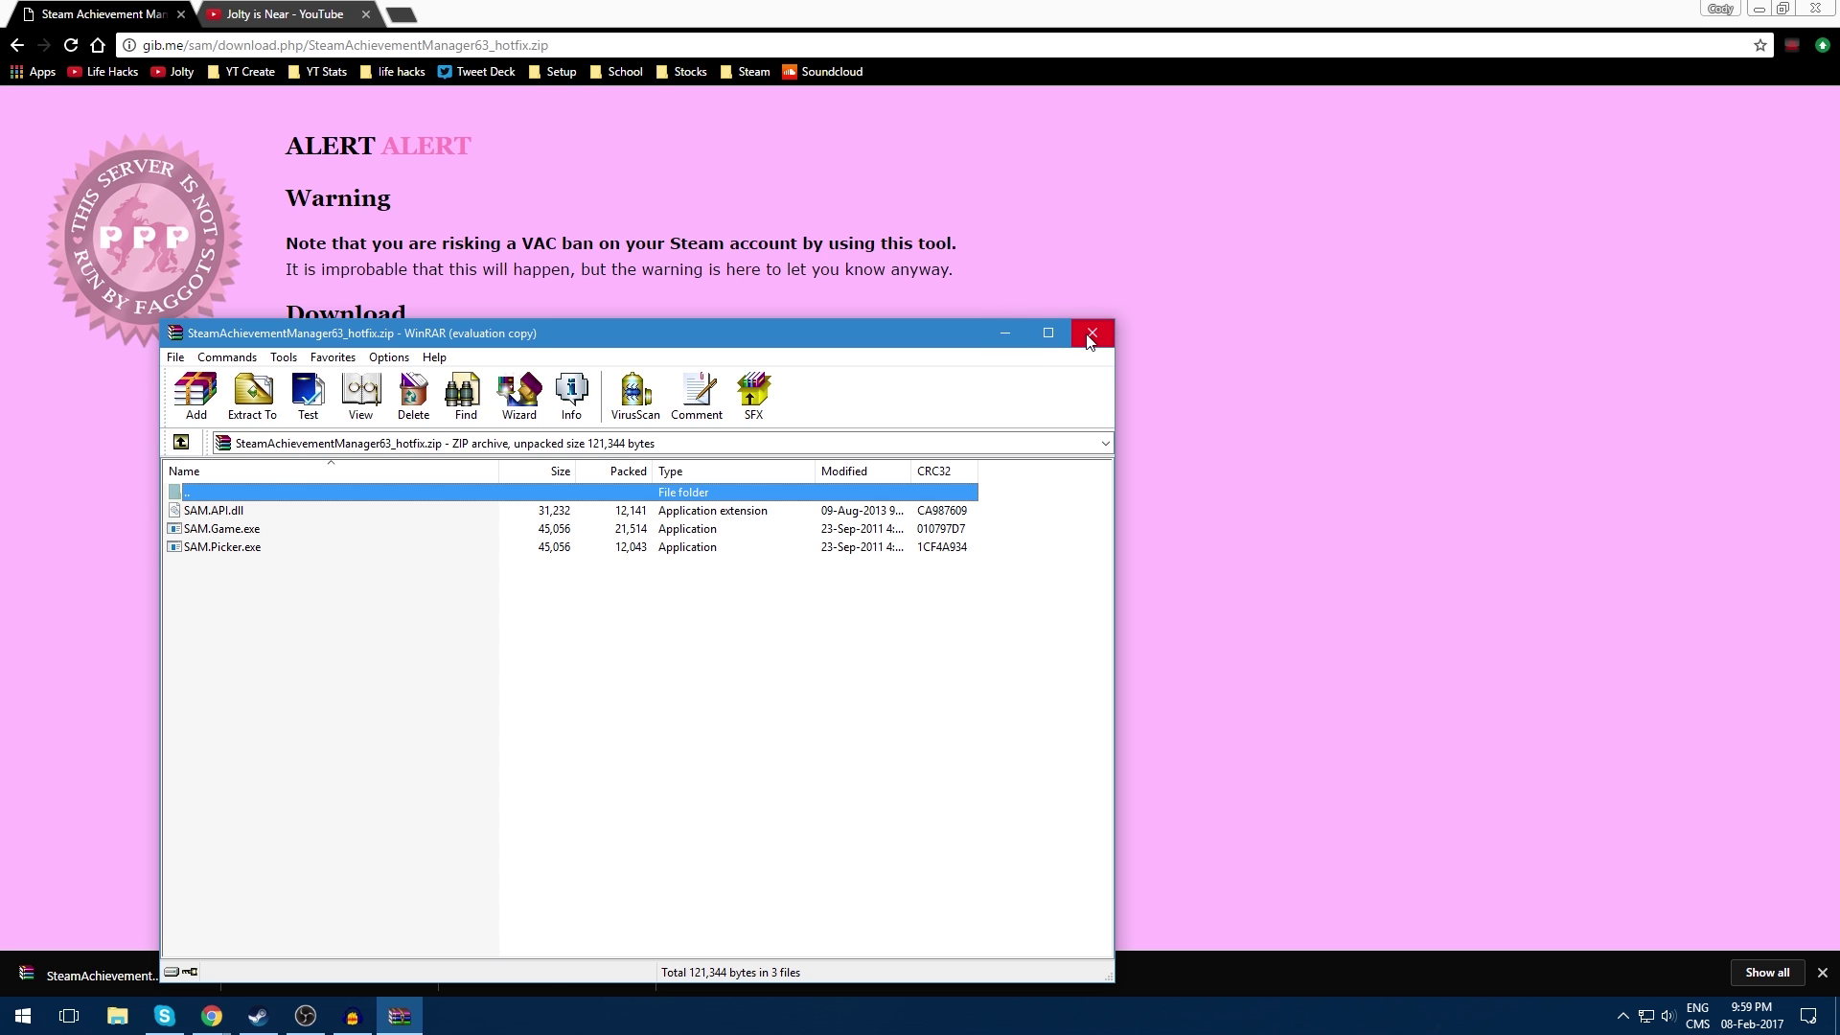
left_click(1091, 335)
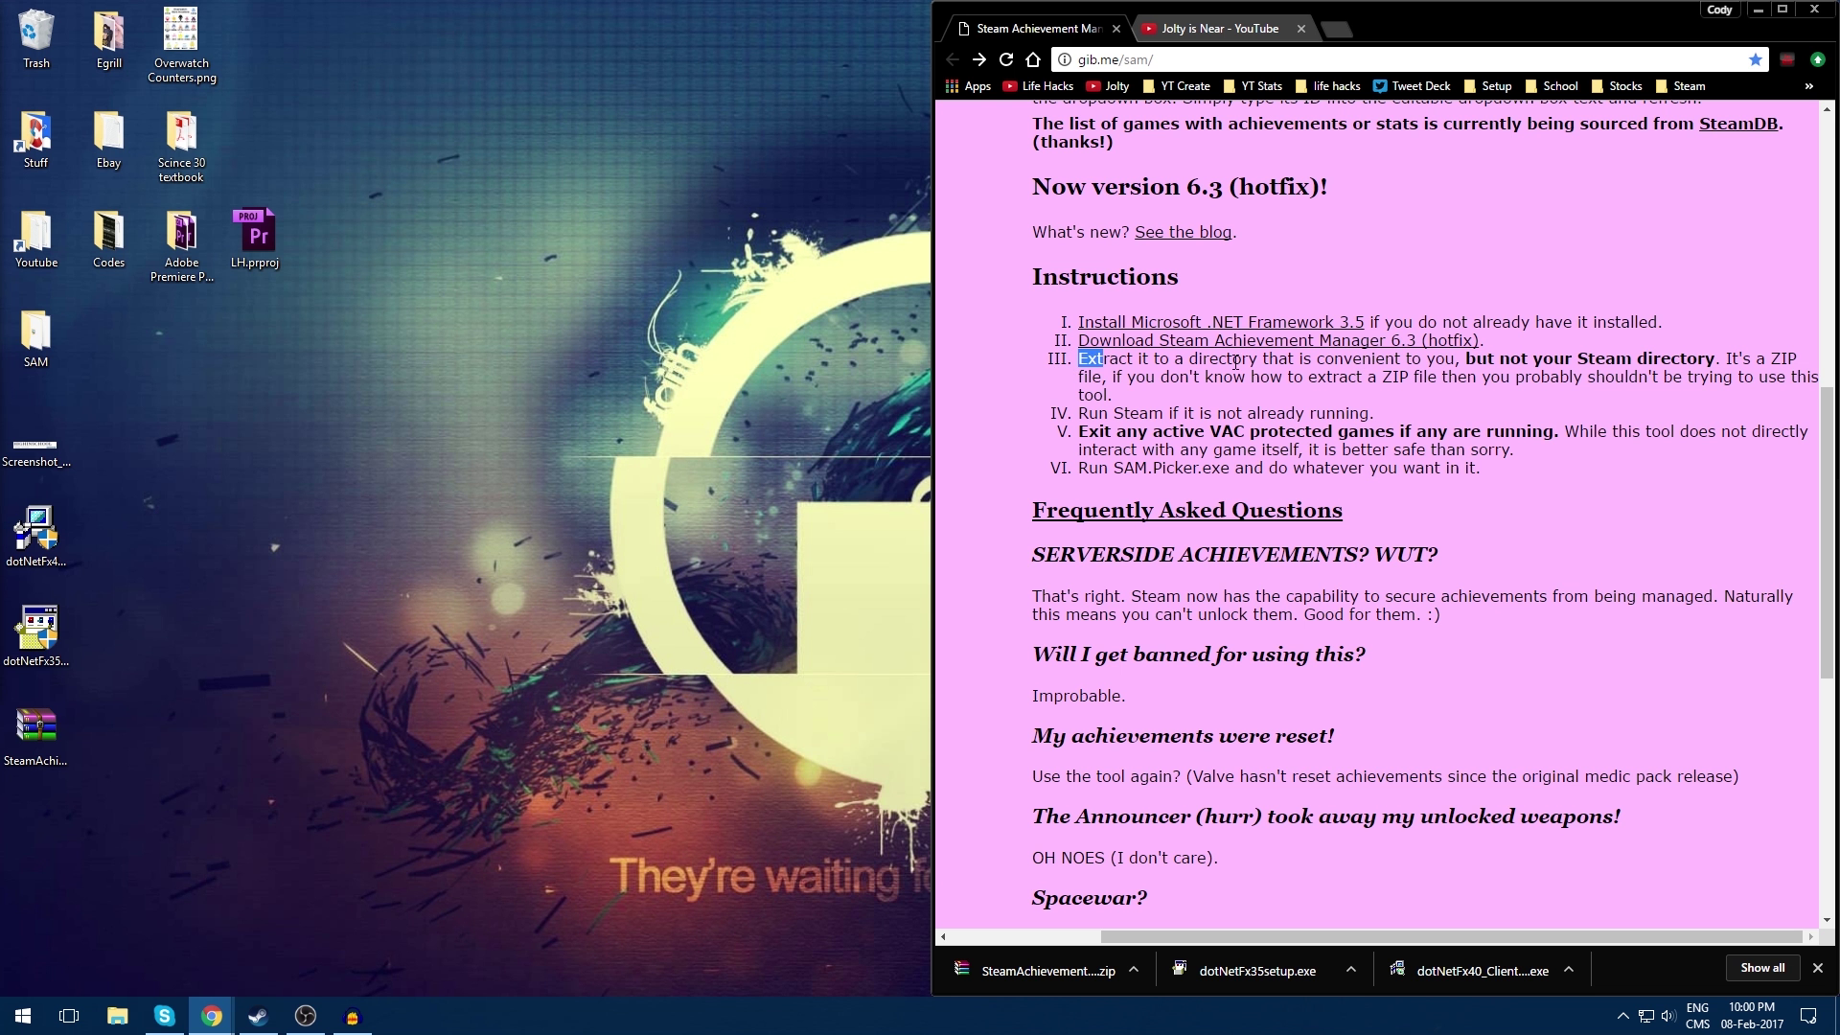
Step: Review the instruction on where to extract the ZIP, search for winrar in a new tab and open RARLAB's download page in a wider window
left_click_drag(1159, 360, 1301, 360)
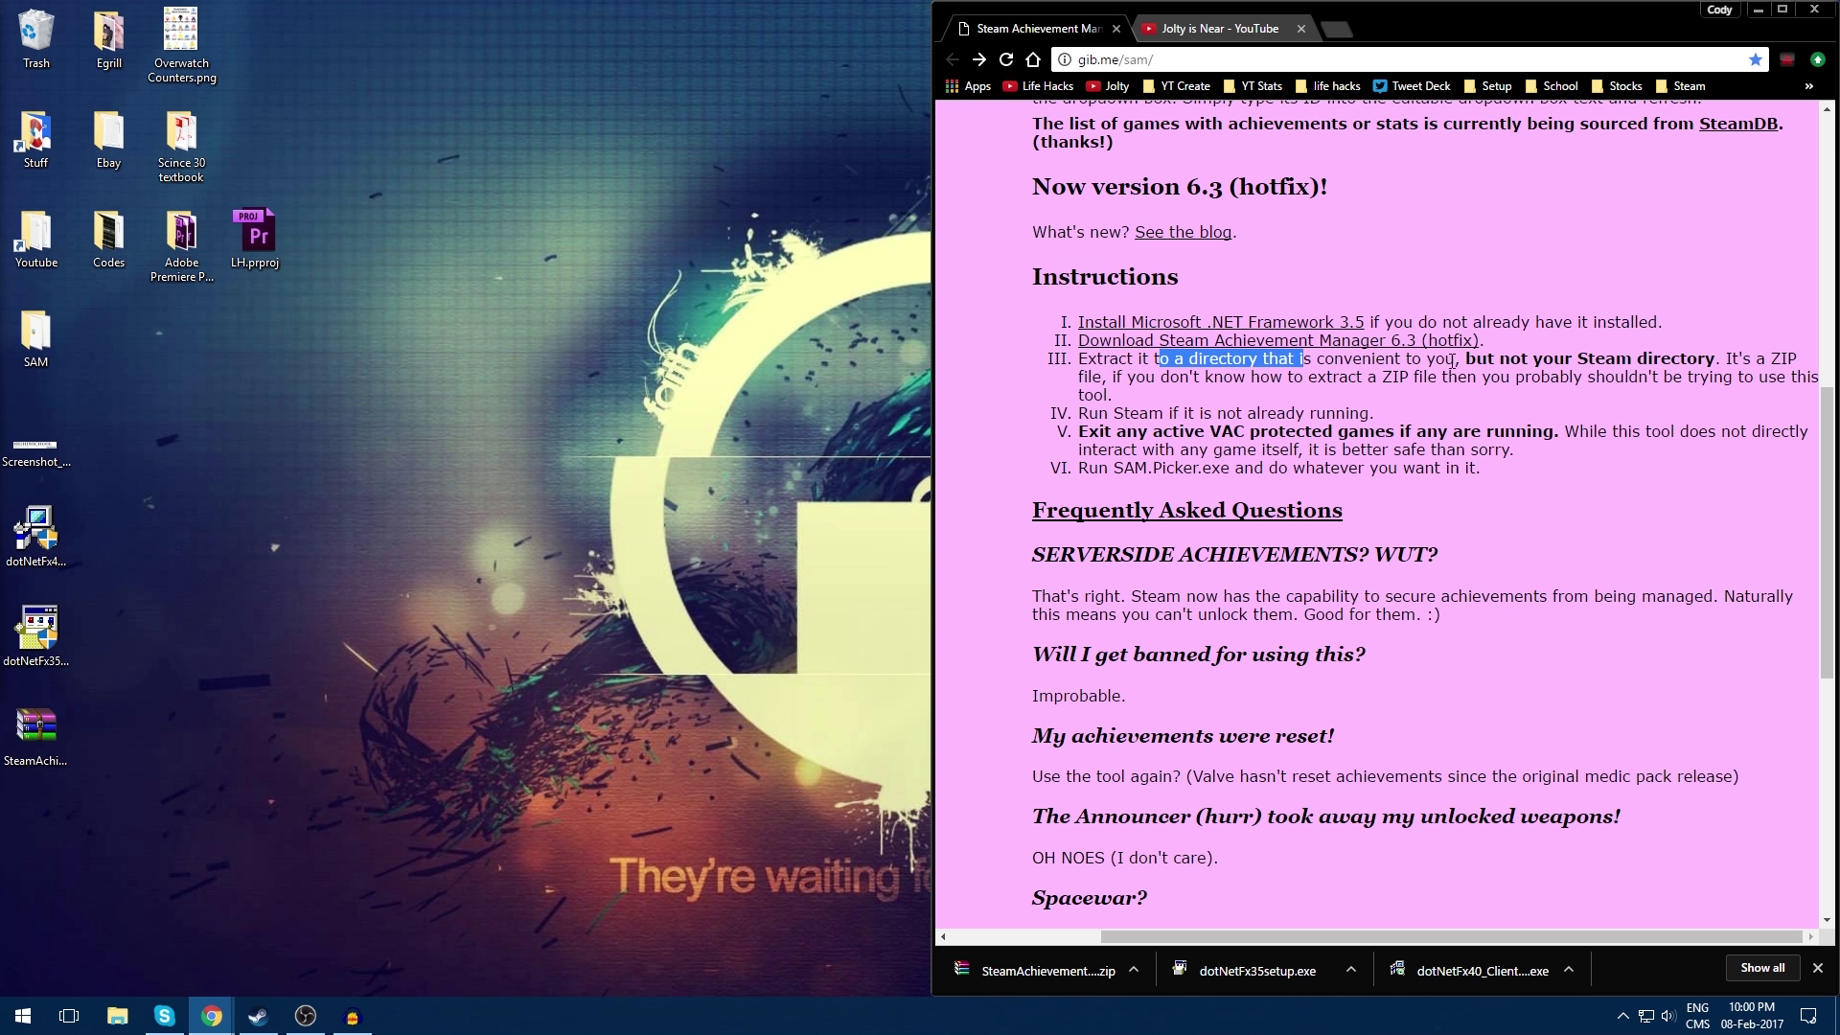
left_click(1610, 360)
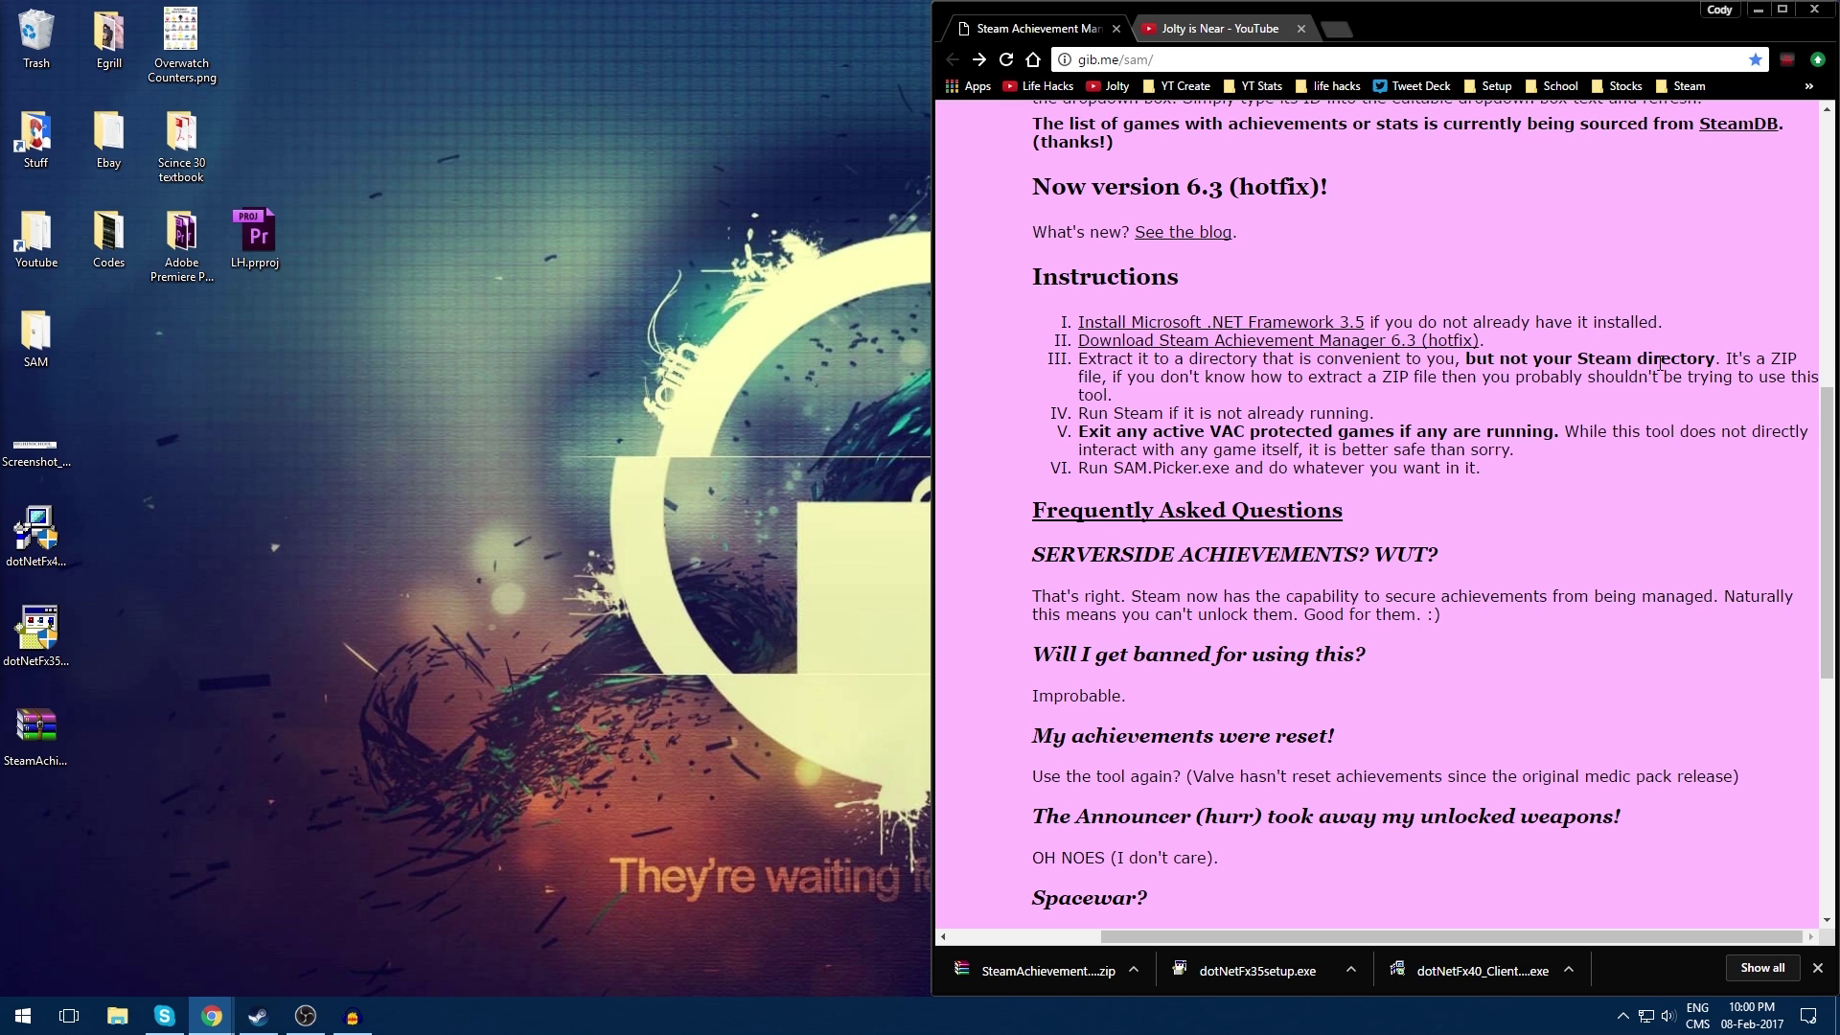
mouse_move(1587, 361)
left_mouse_down()
mouse_move(1716, 361)
mouse_move(1581, 367)
left_mouse_up()
left_click(1581, 363)
left_click(1339, 31)
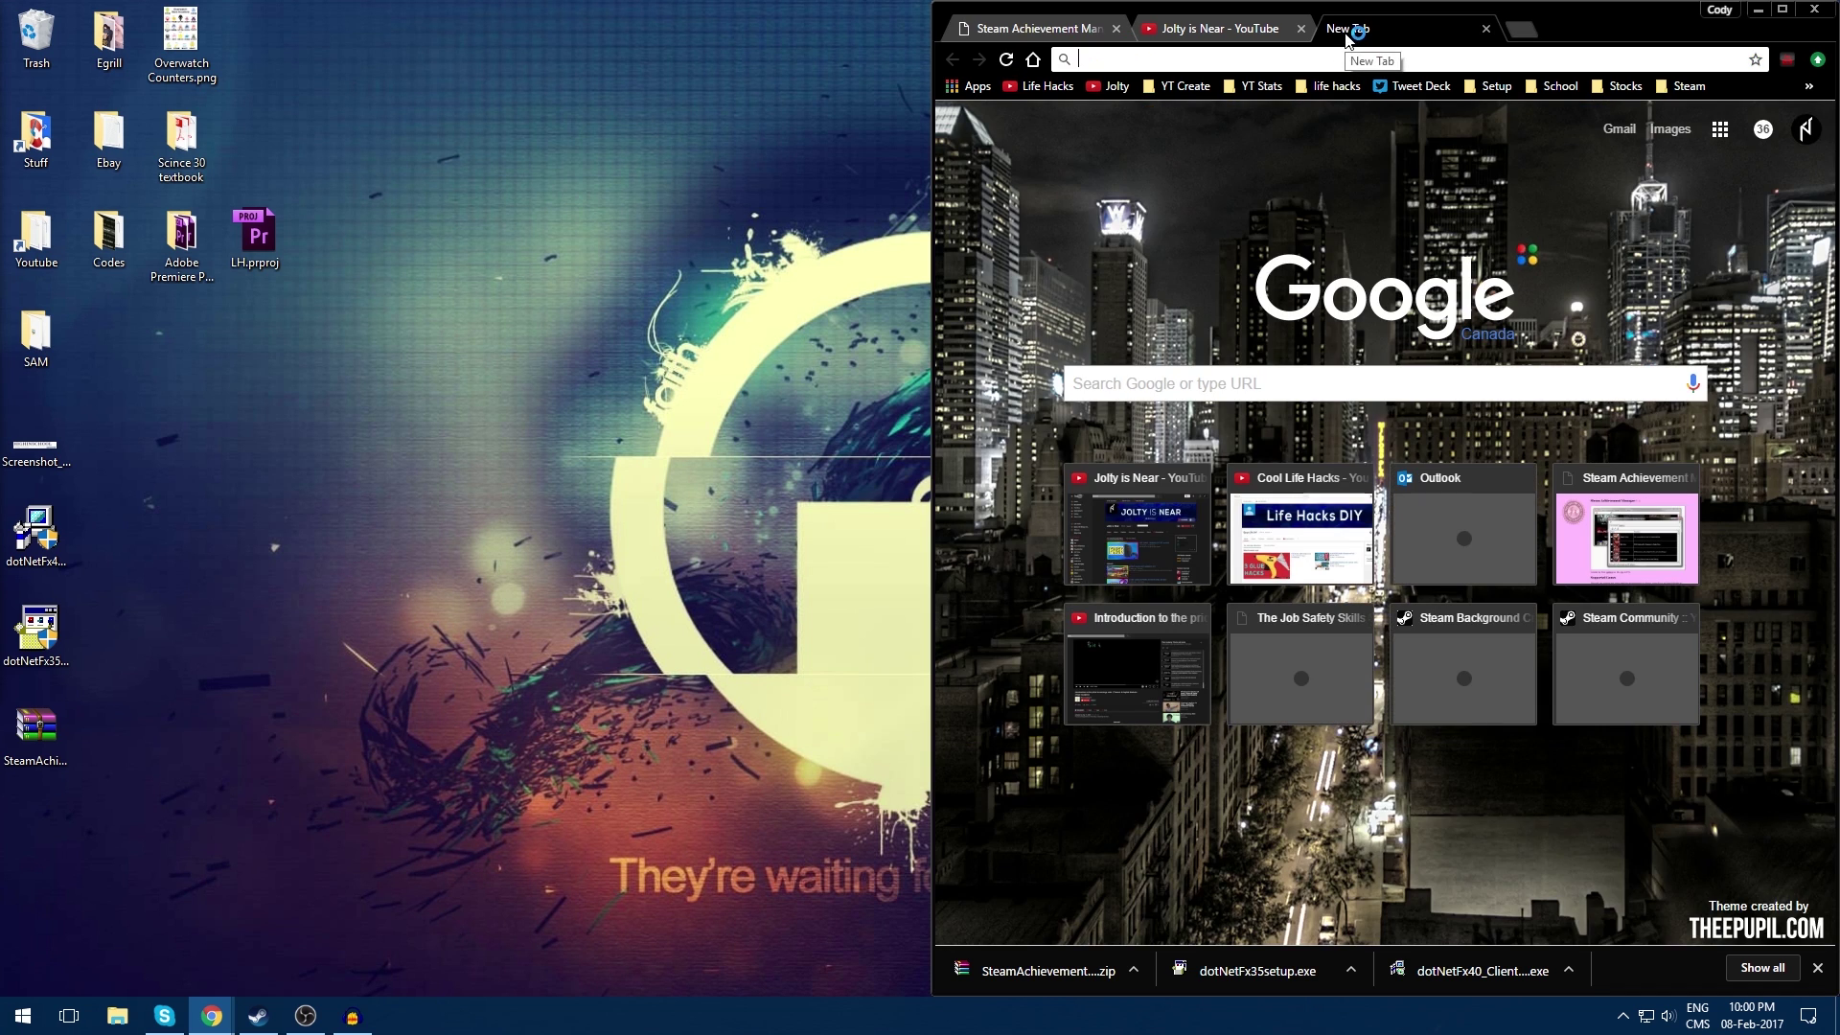
type("winr")
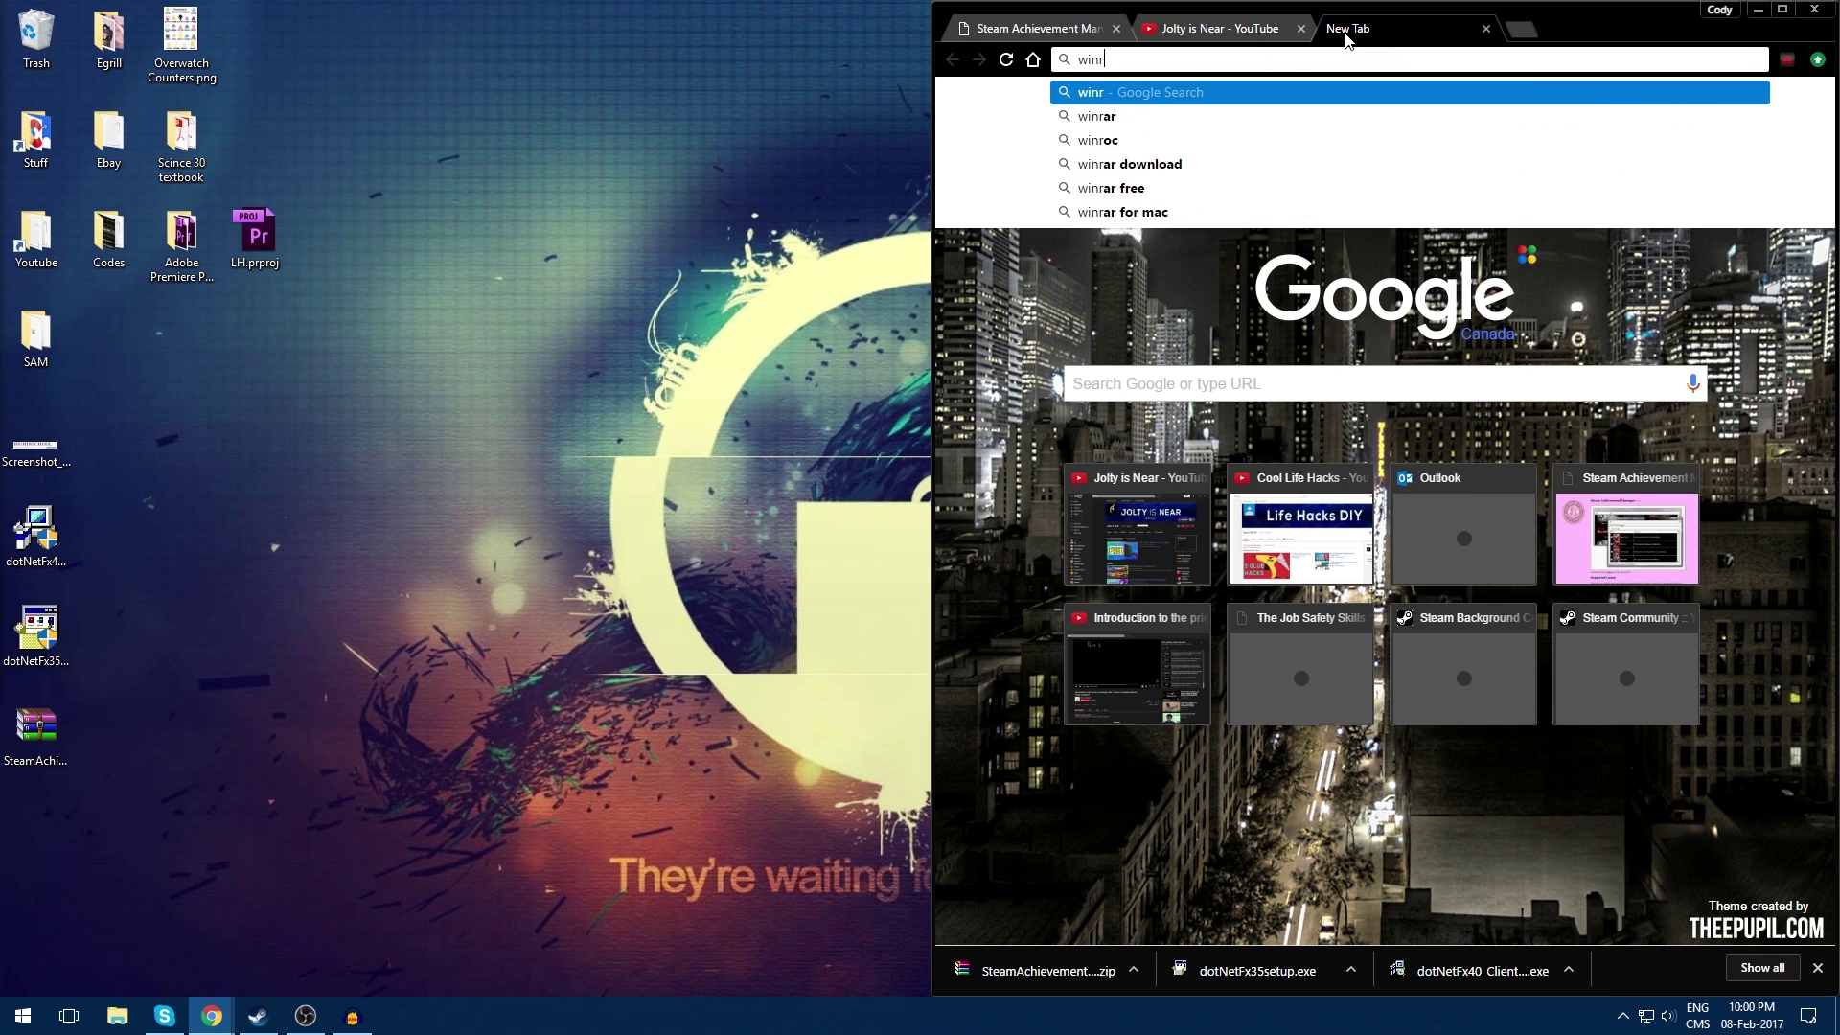
type("ar")
key("Return")
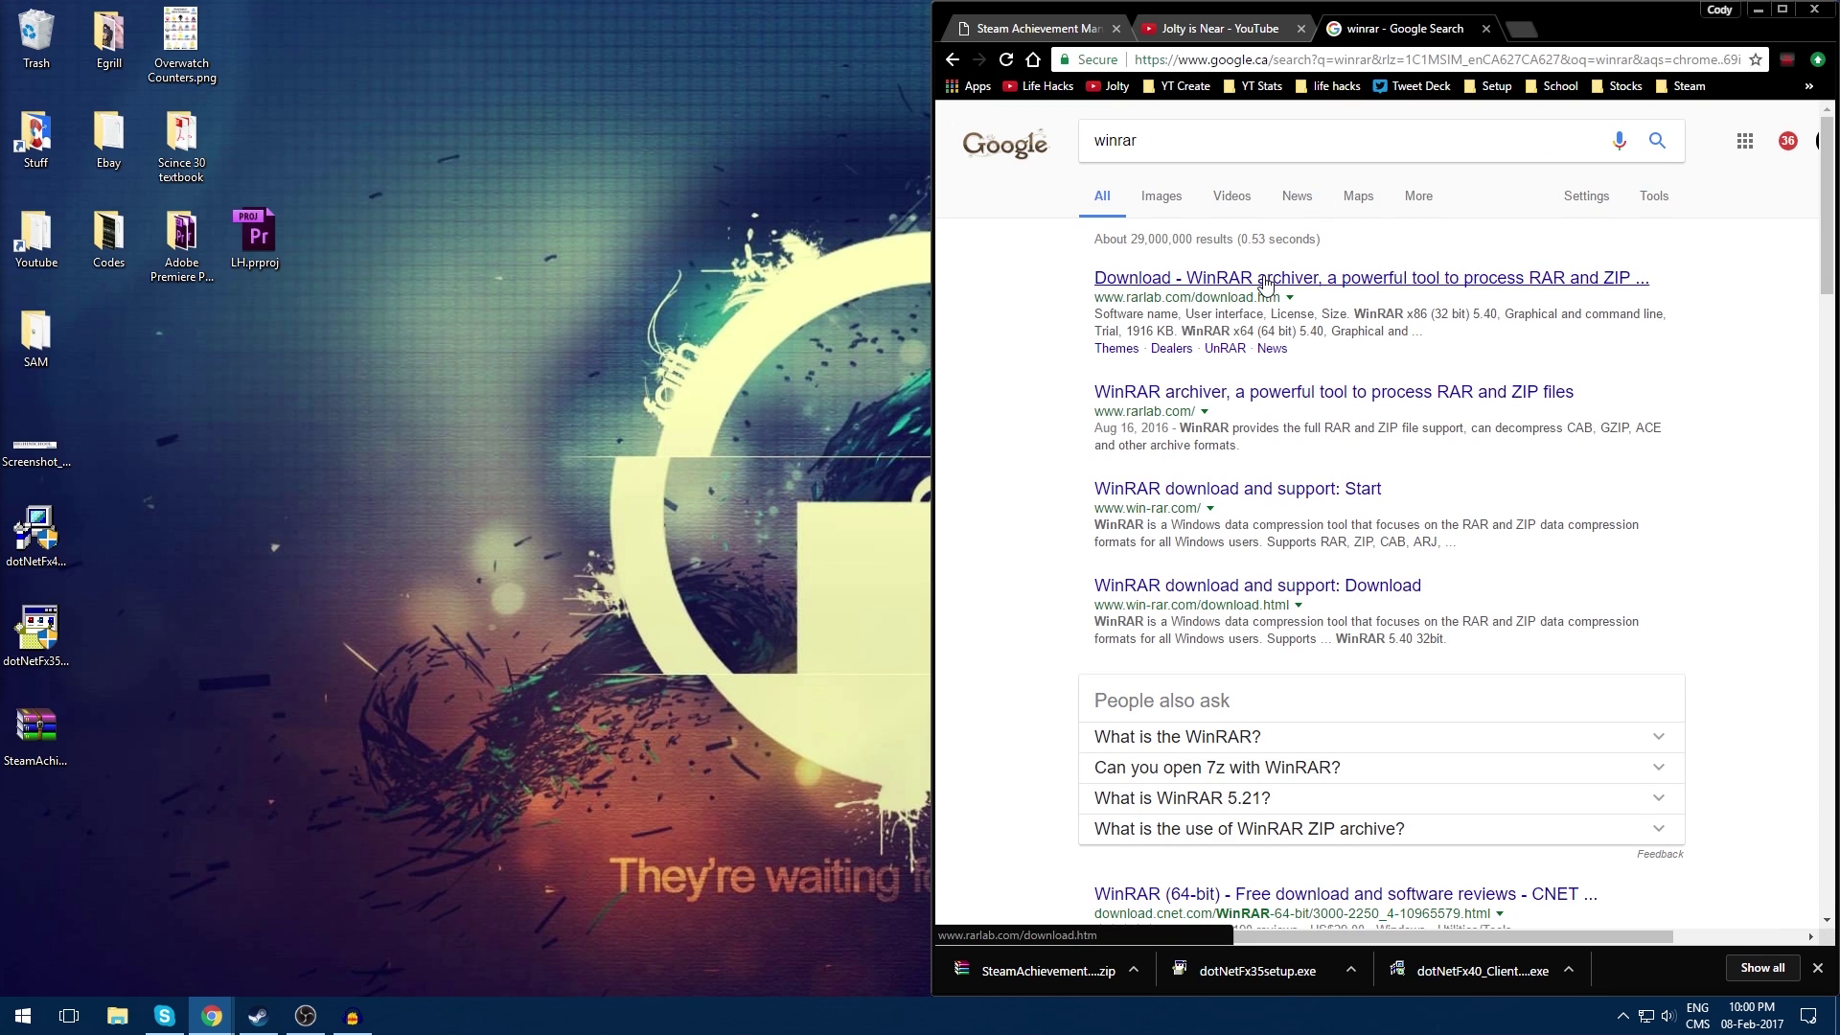
left_click(1265, 284)
left_click_drag(1130, 298, 1187, 298)
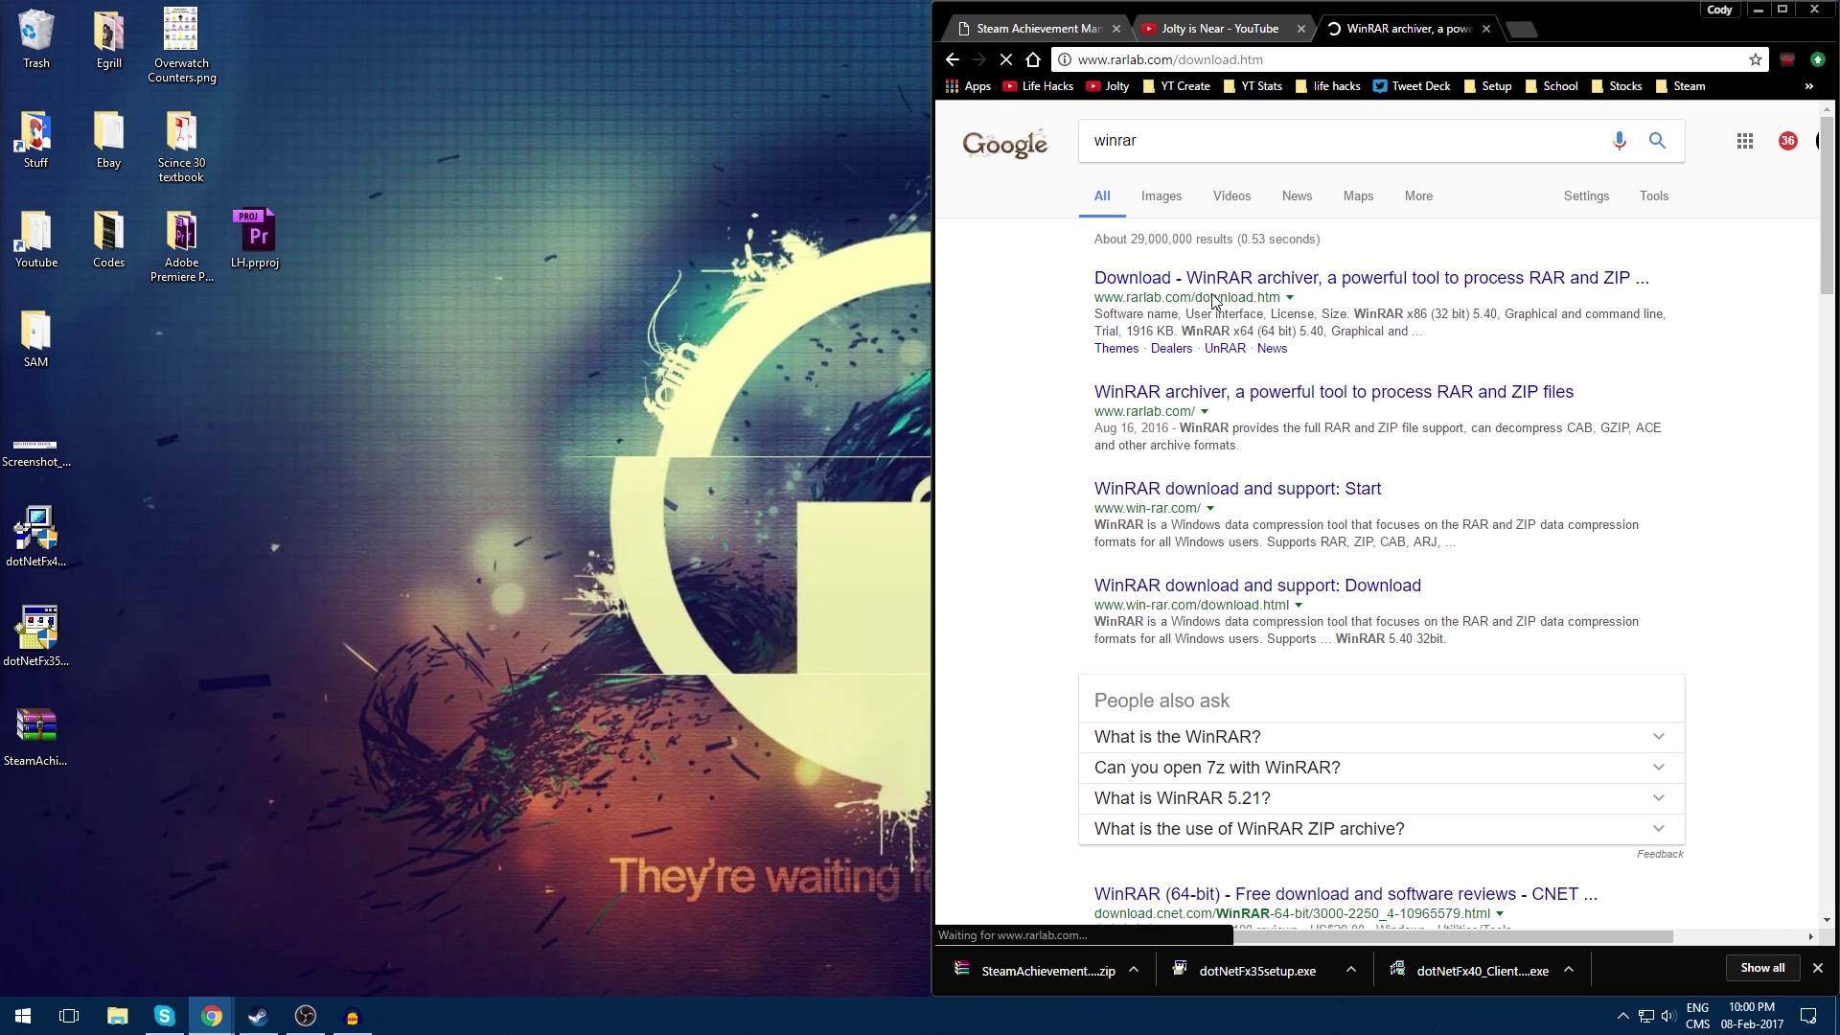
left_click_drag(934, 427, 460, 422)
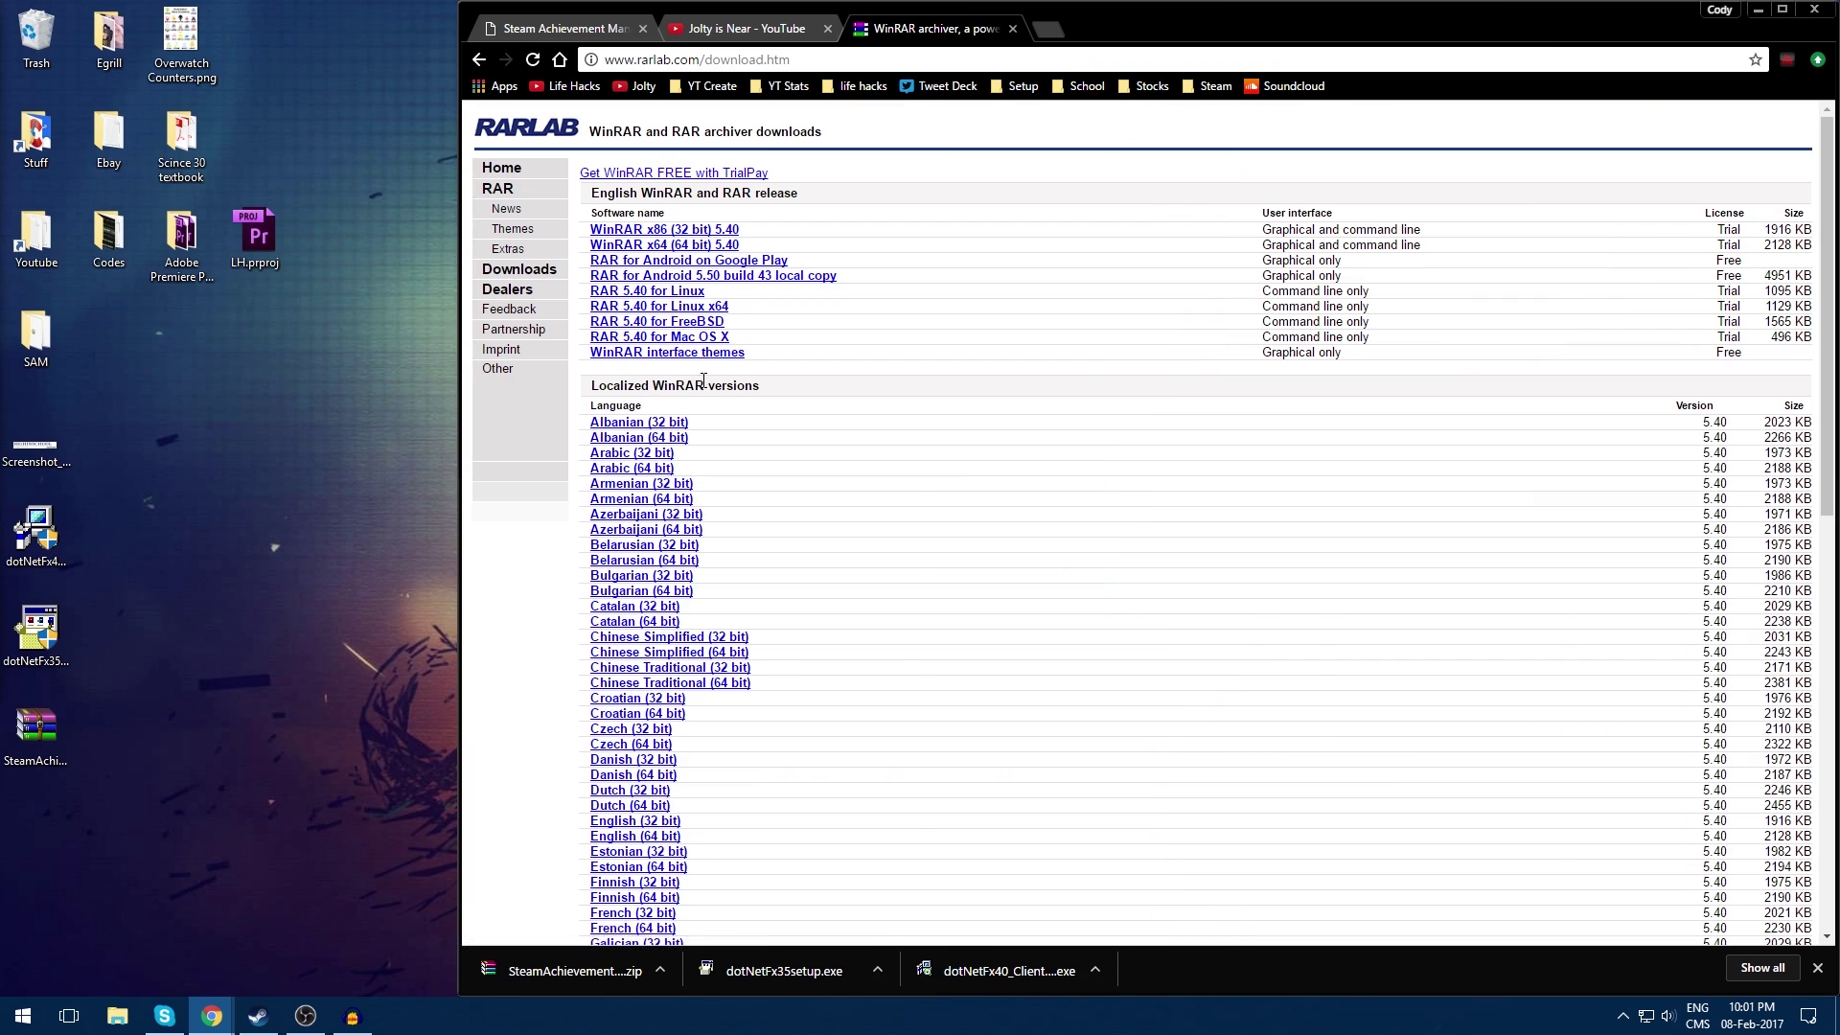
Step: Examine the English WinRAR and RAR release list, comparing the x86 (32 bit) and x64 (64 bit) 5.40 entries and their license
scroll(700, 589, "down", 1)
scroll(711, 561, "up", 1)
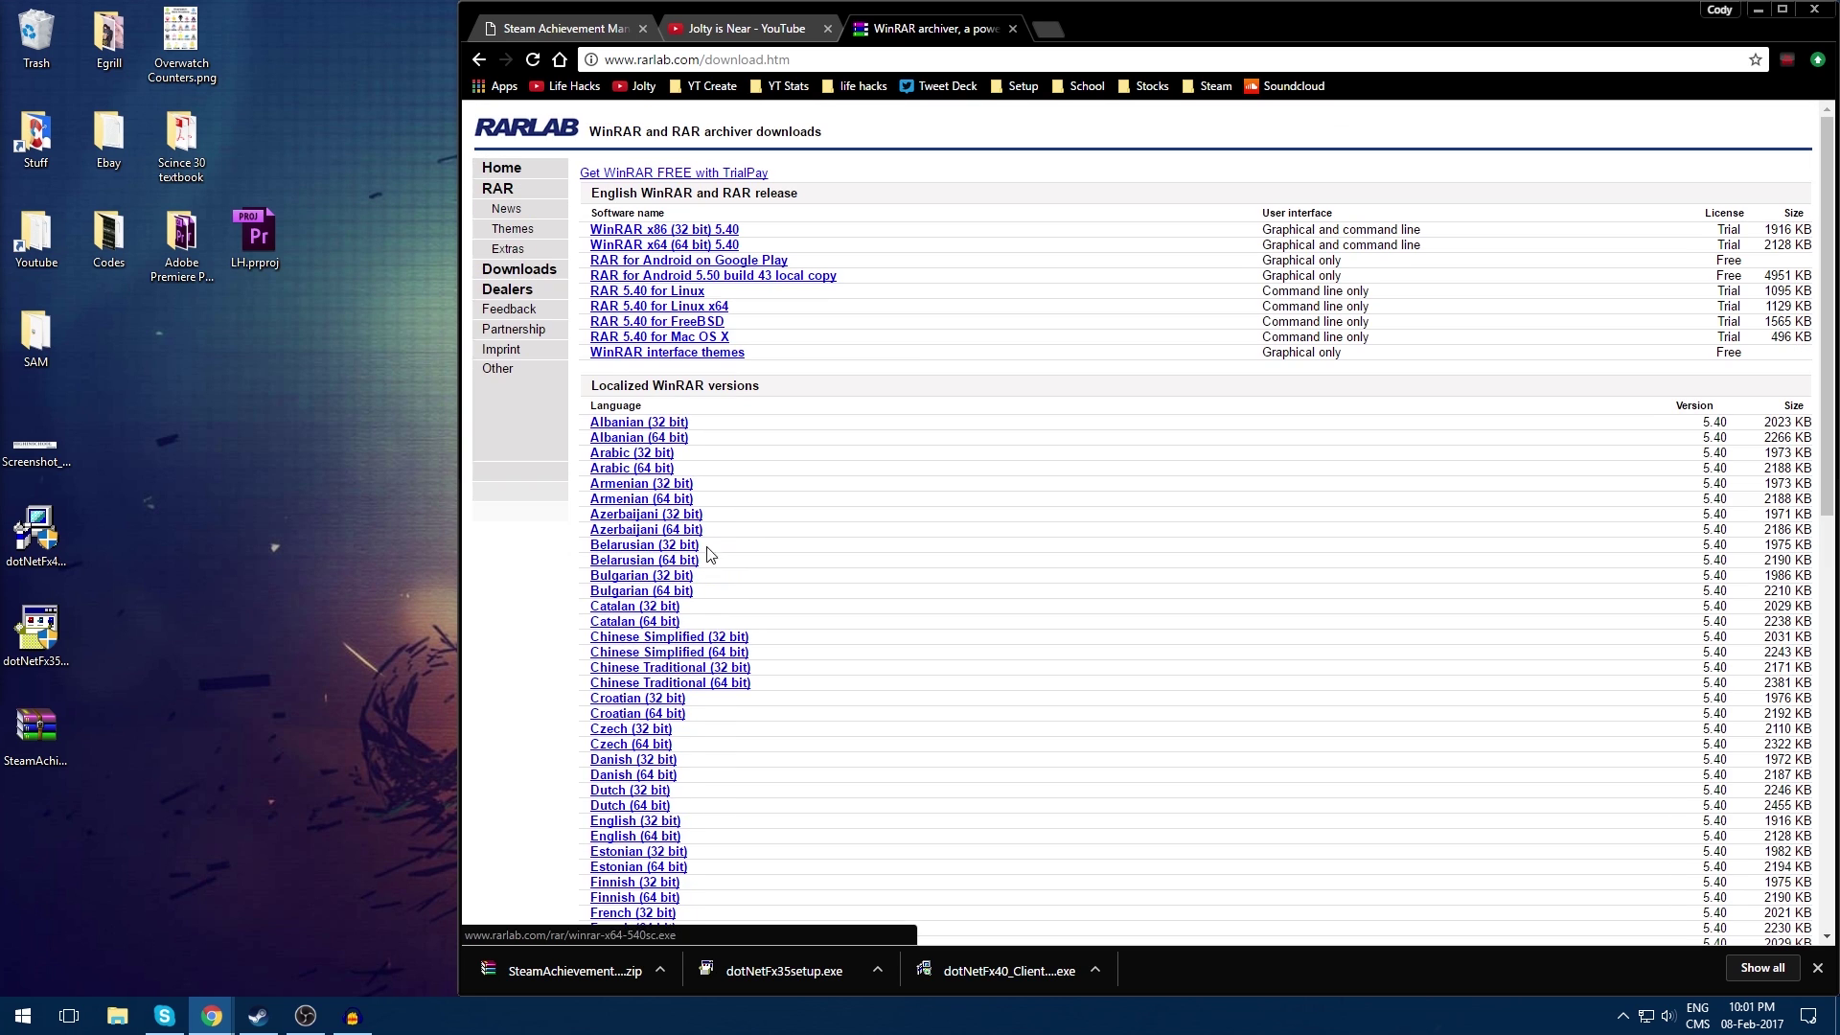
left_click_drag(587, 213, 757, 374)
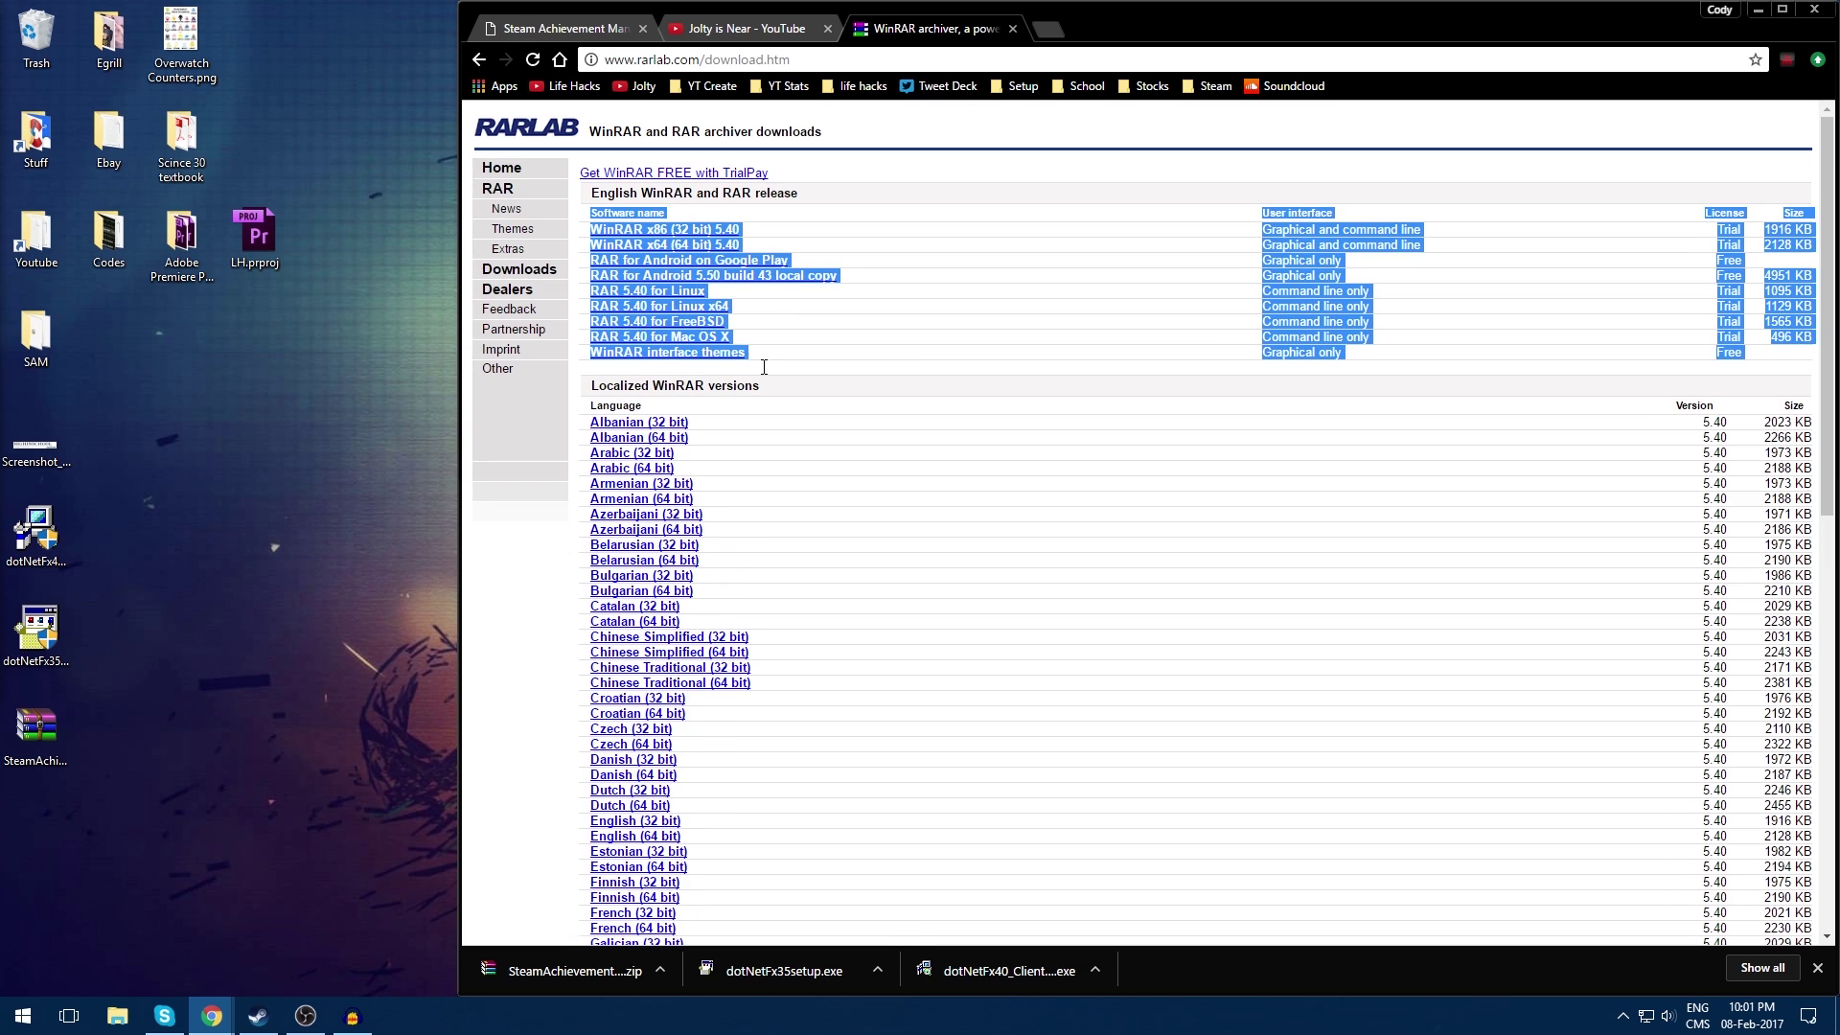
left_click(735, 372)
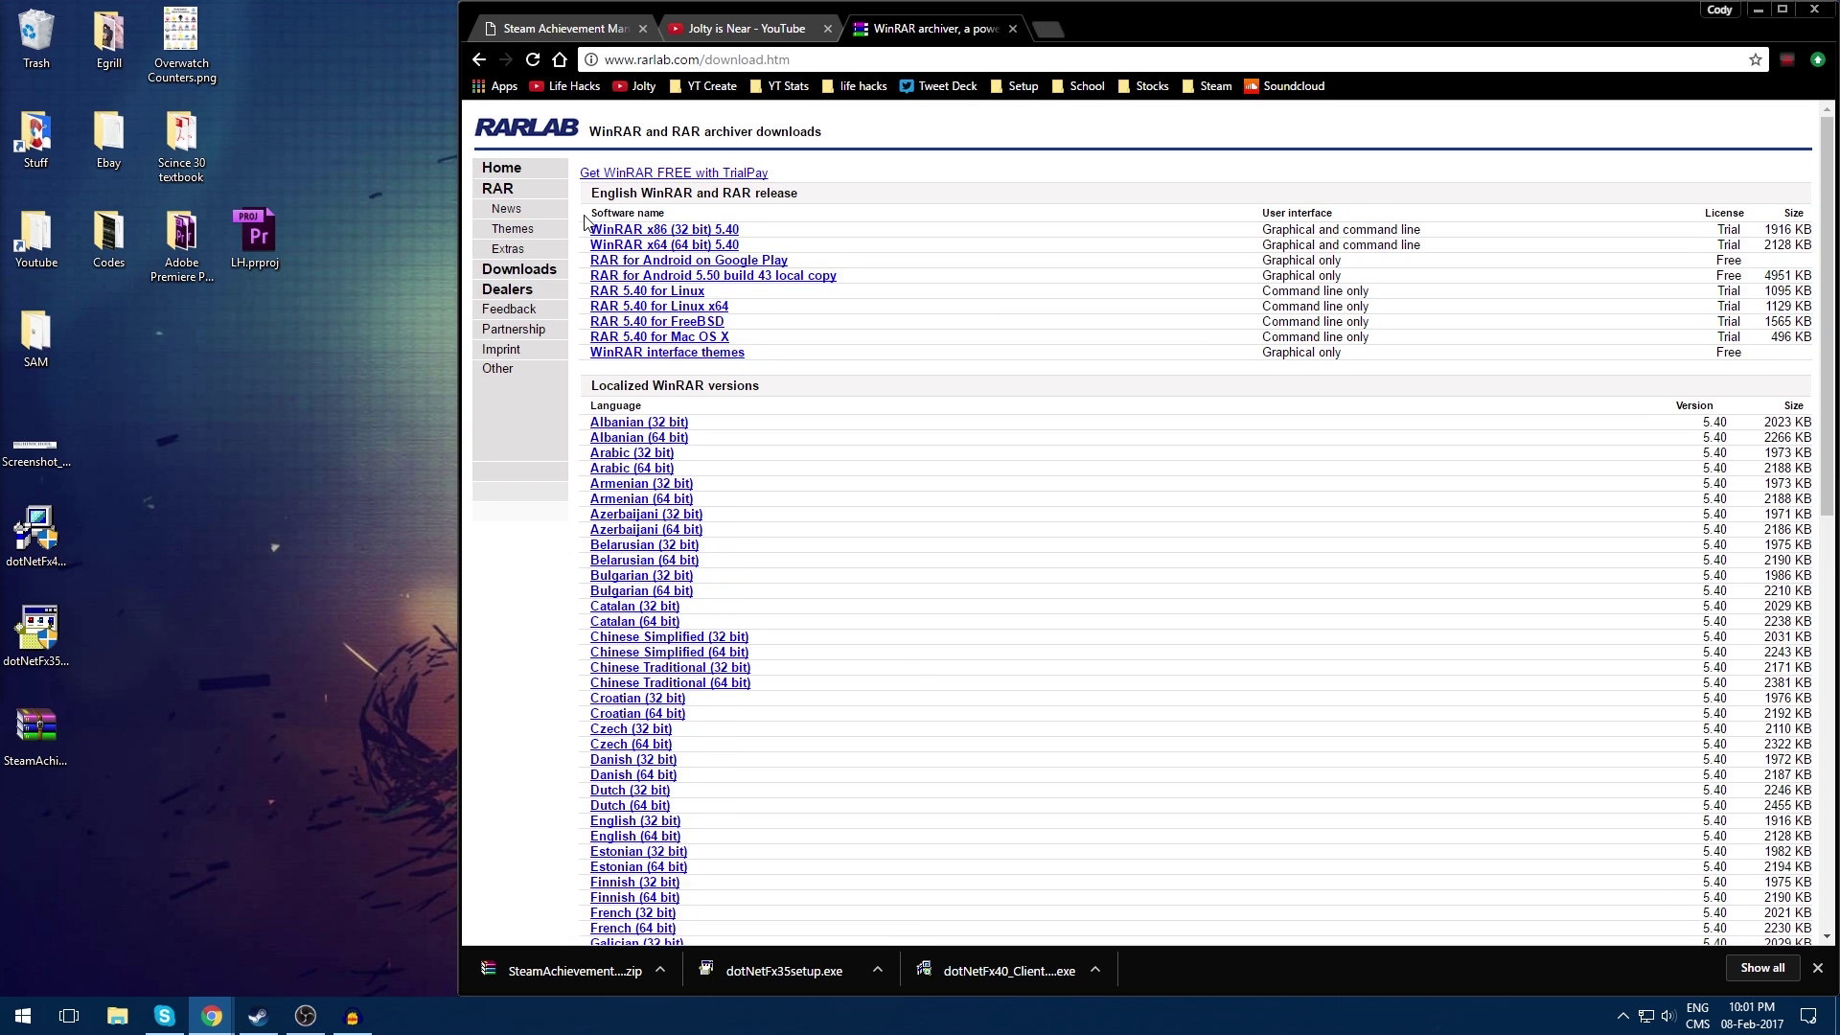
left_click_drag(612, 223, 765, 248)
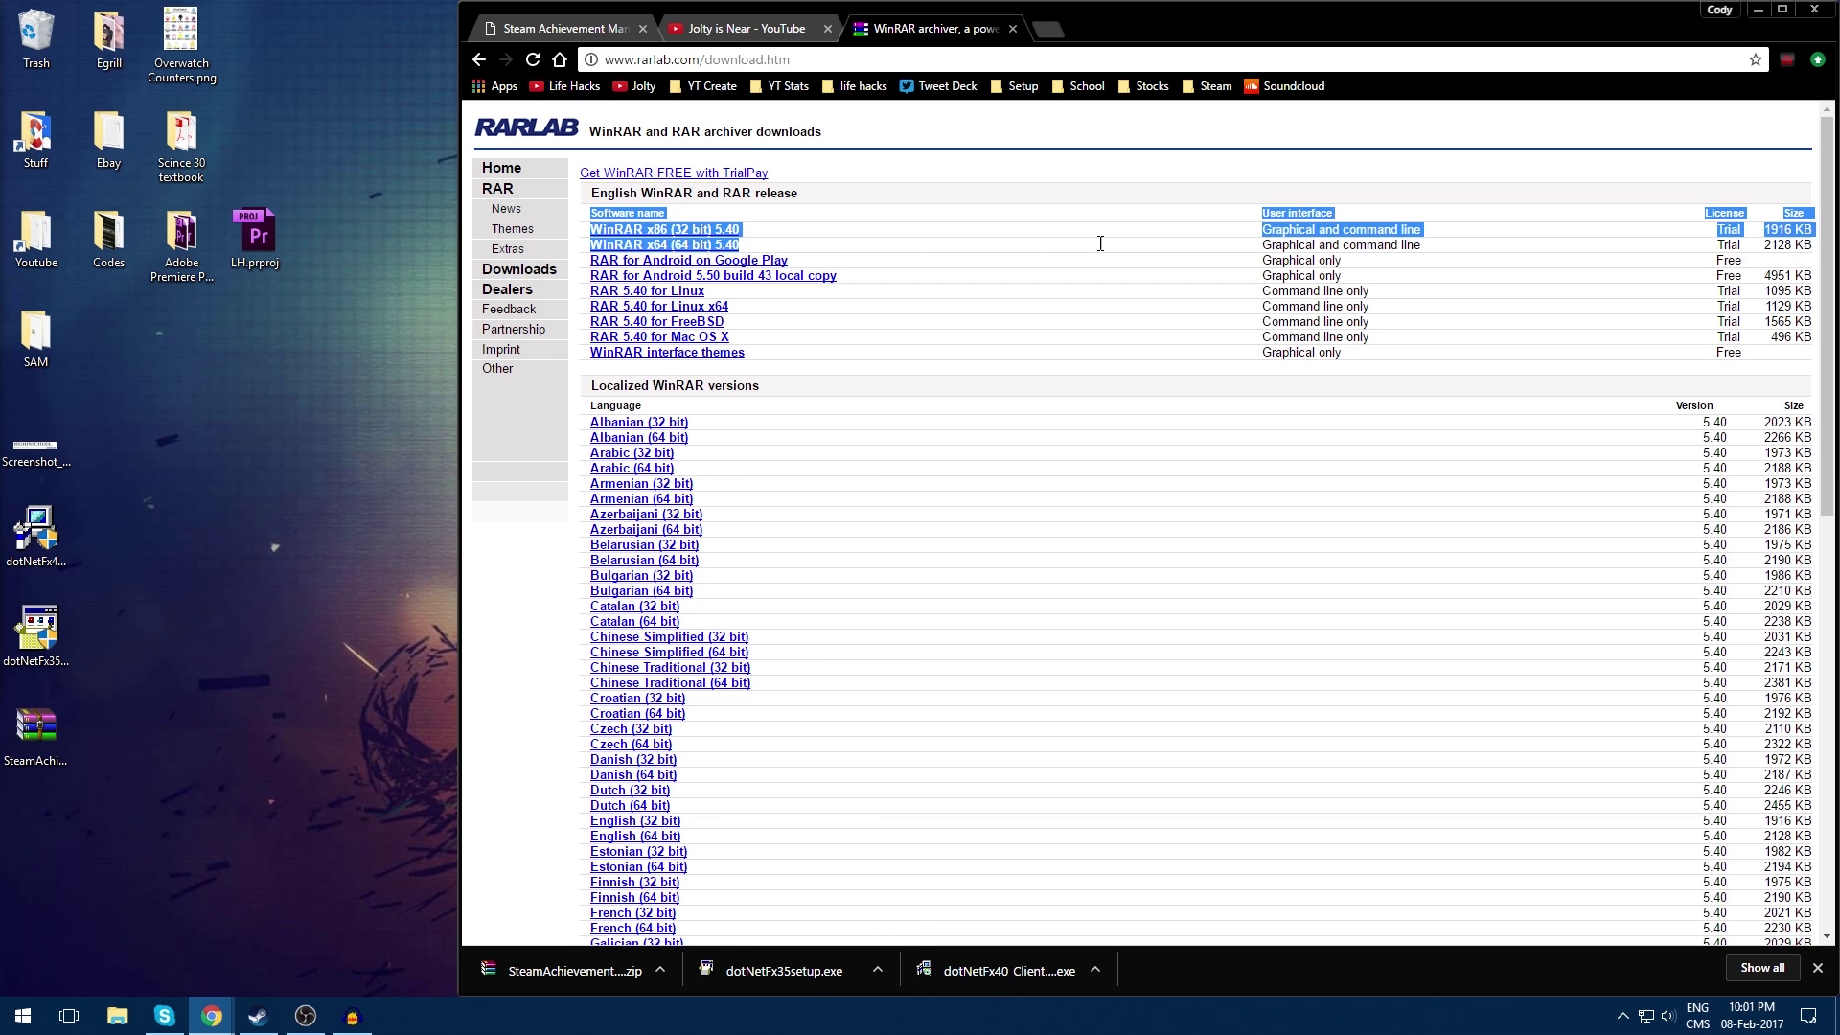
left_click_drag(1101, 243, 1770, 249)
left_click(826, 242)
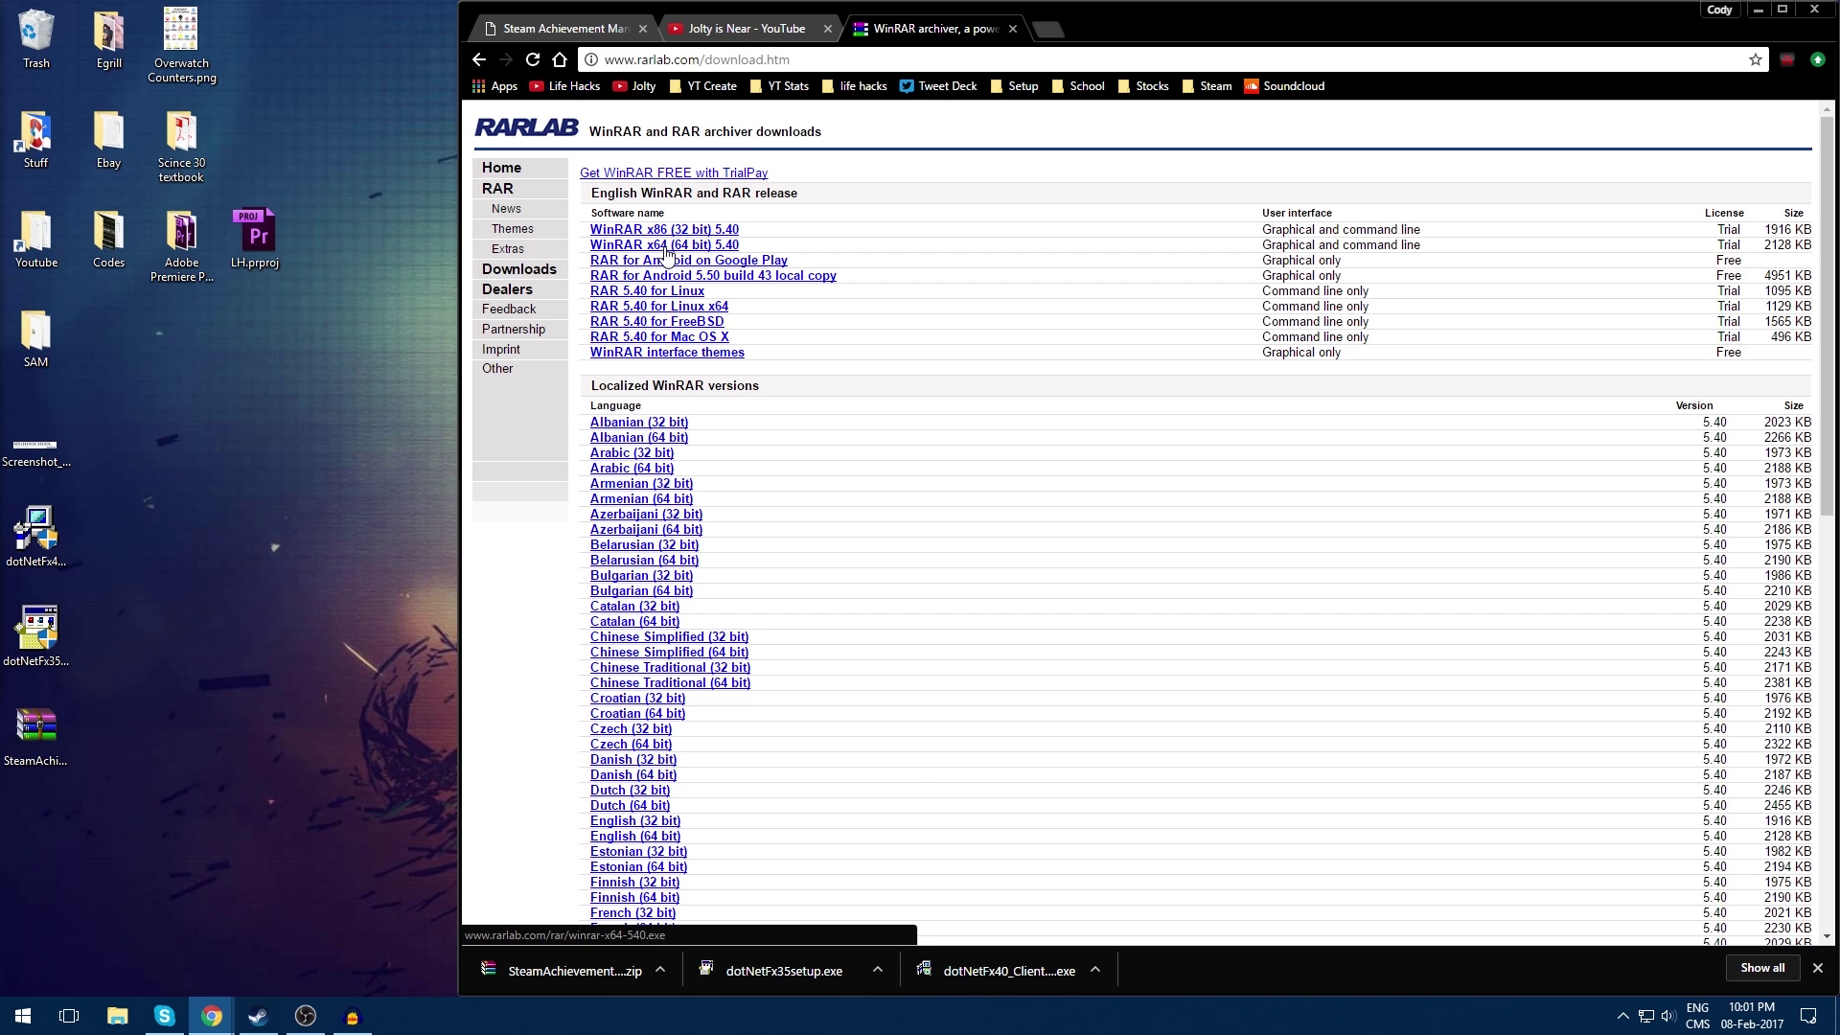
left_click_drag(1704, 214, 1742, 248)
left_click(1749, 252)
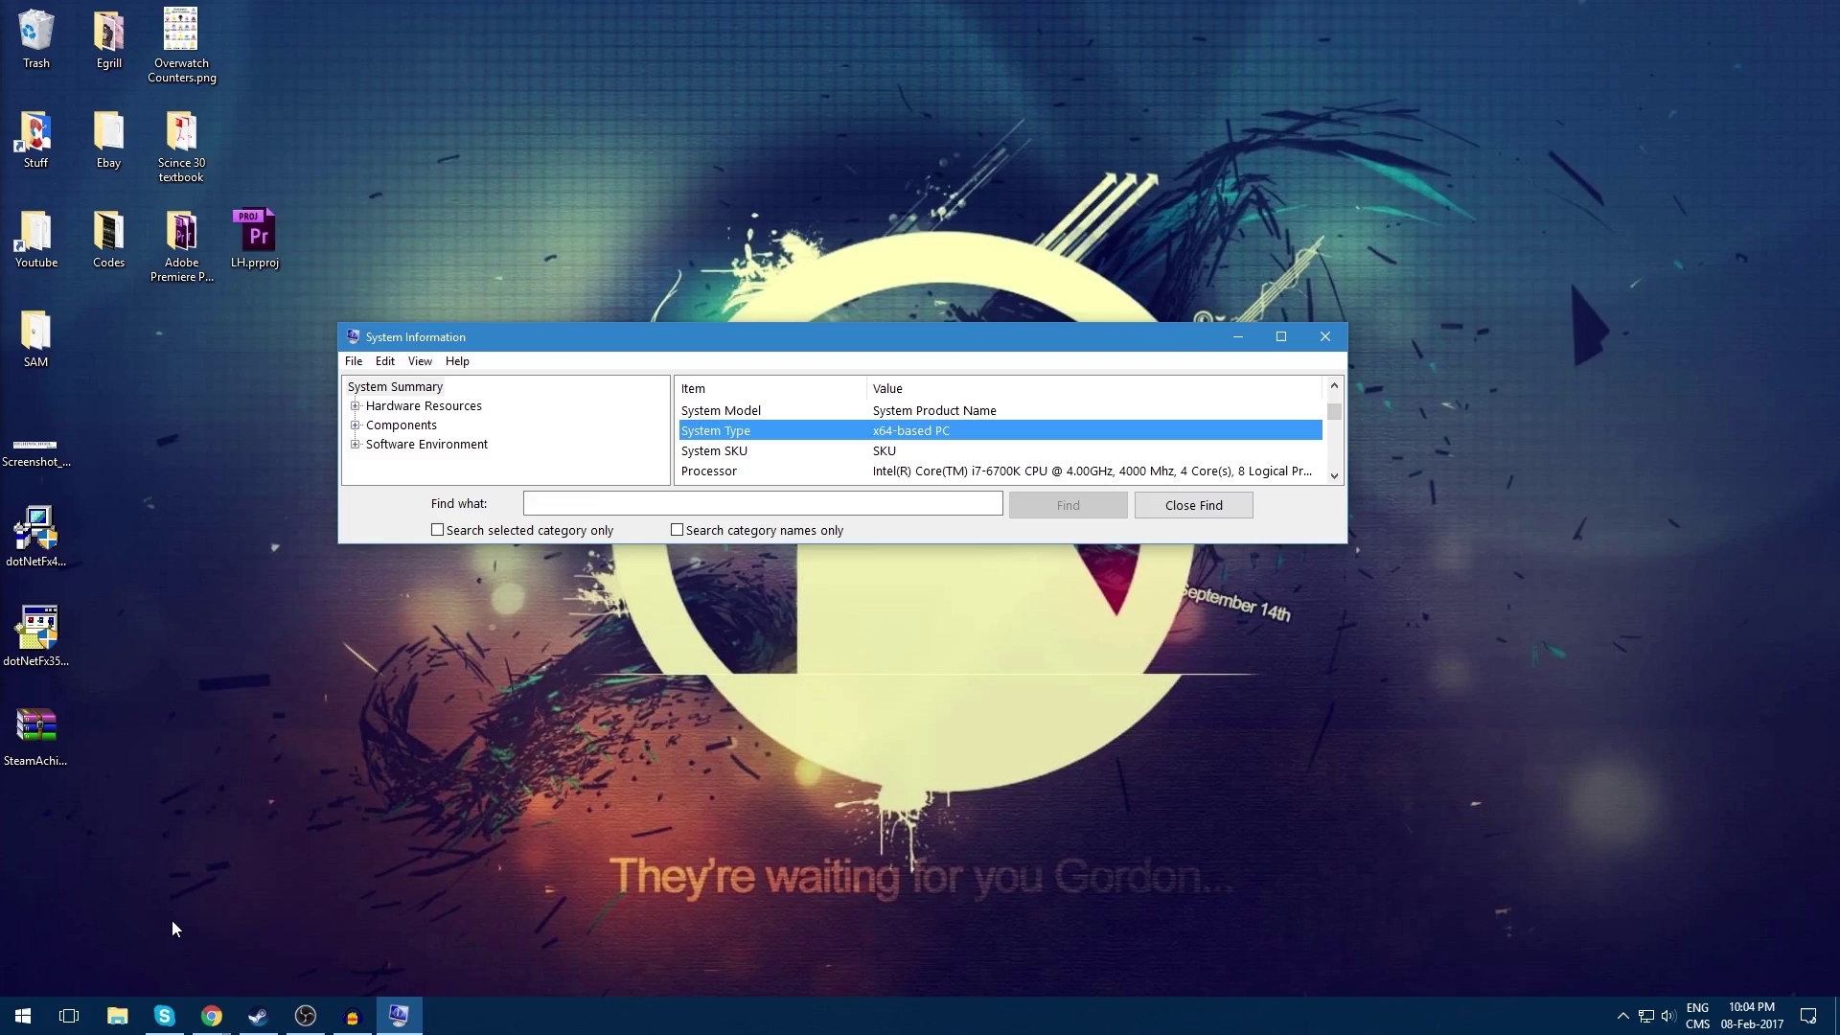
Step: Find and open System Information, check the System Type entry and close the window
left_click(28, 1027)
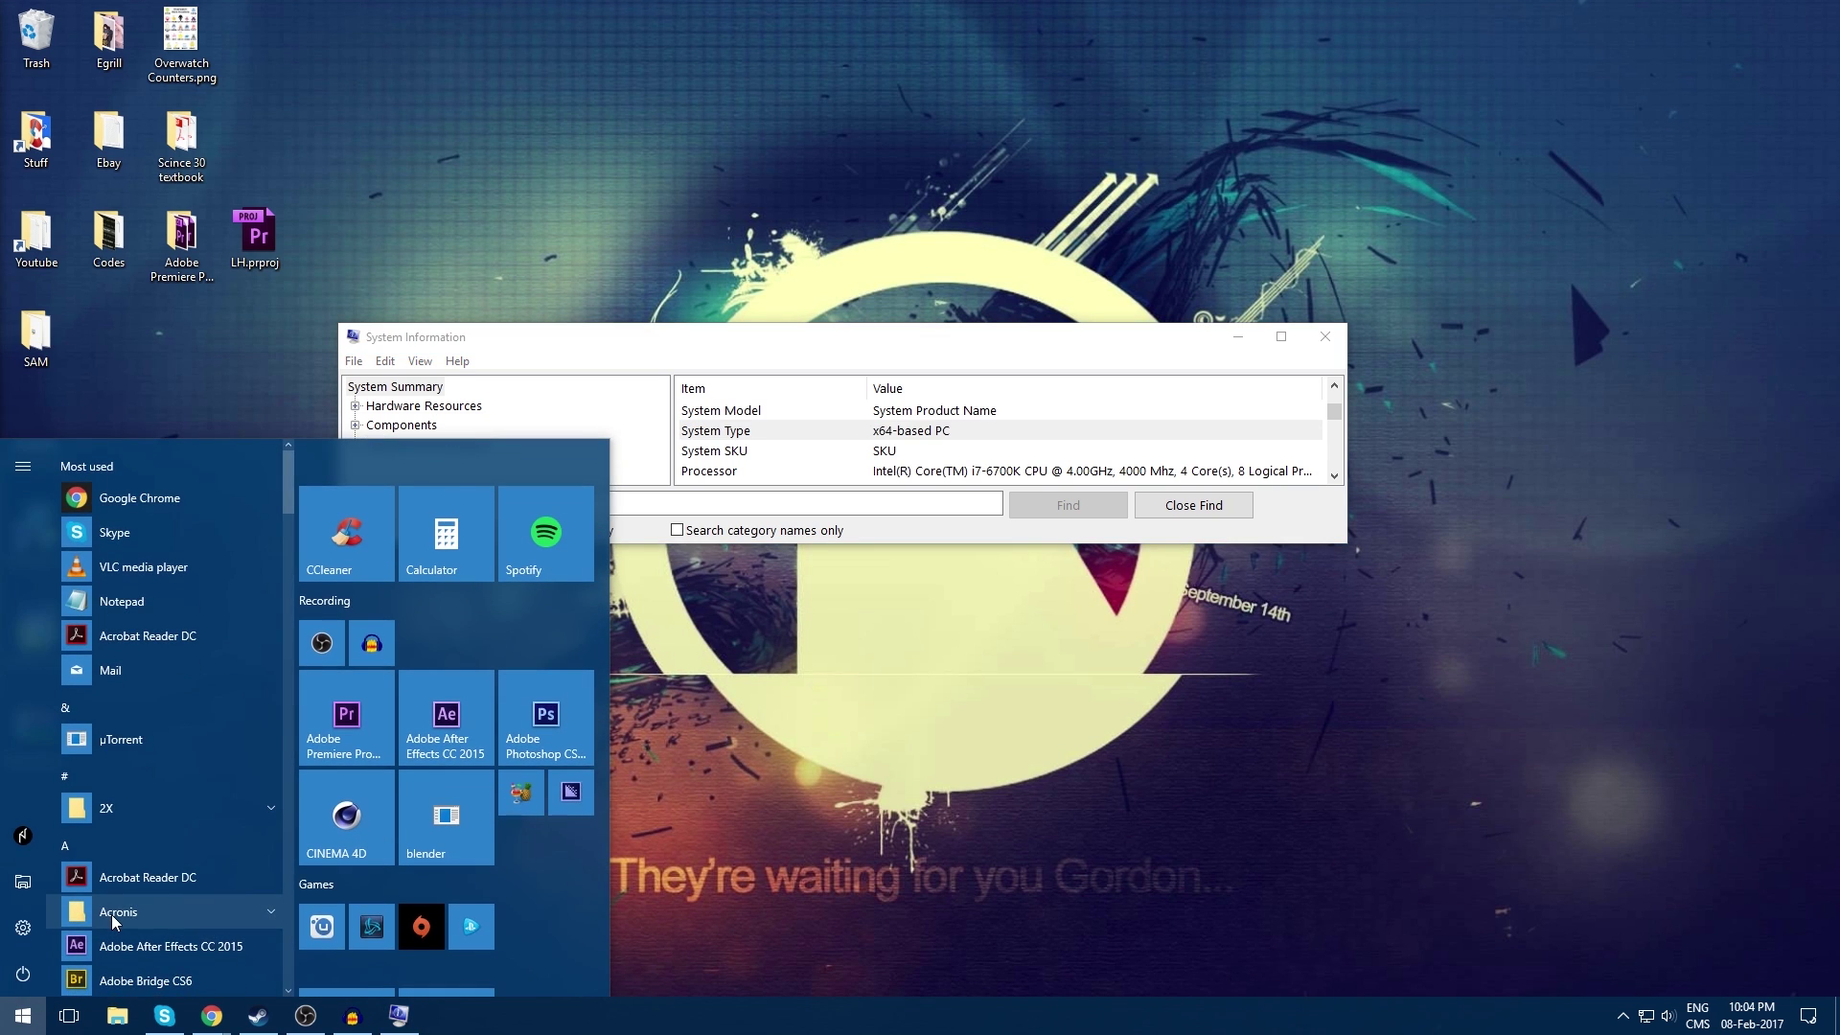
type("system")
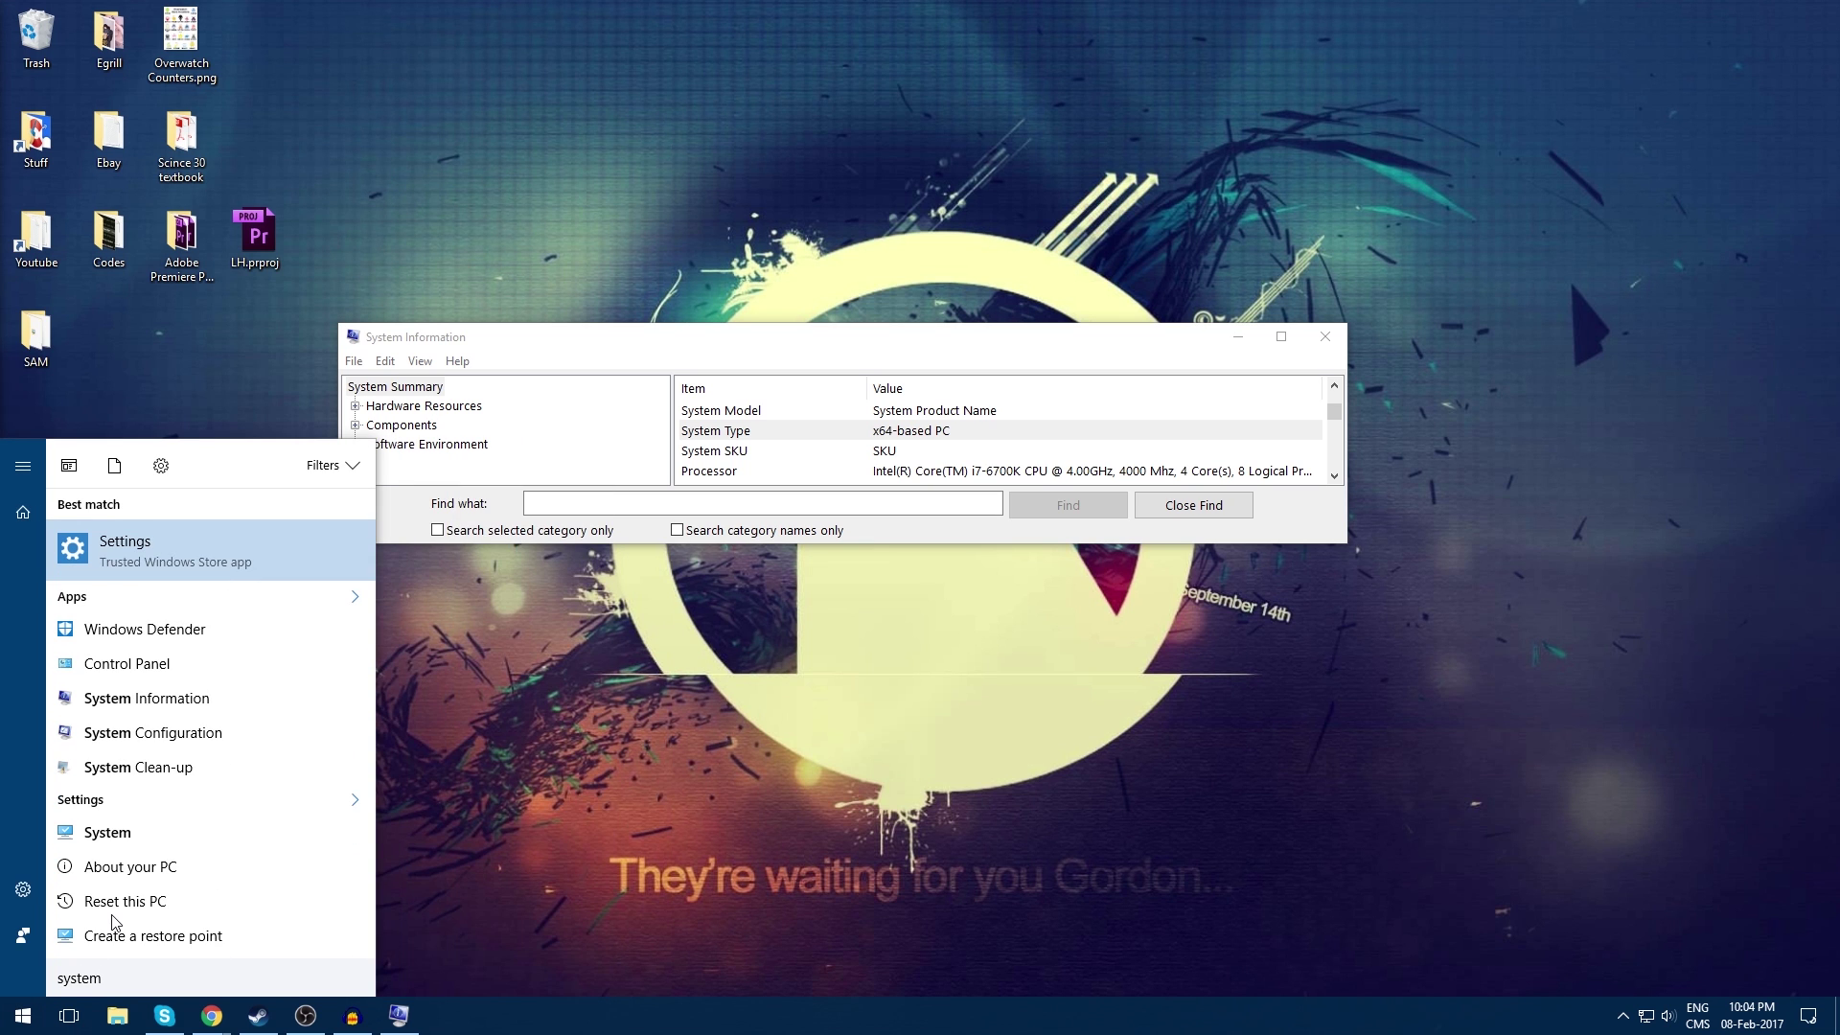
key("Down")
key("Down")
key("Down")
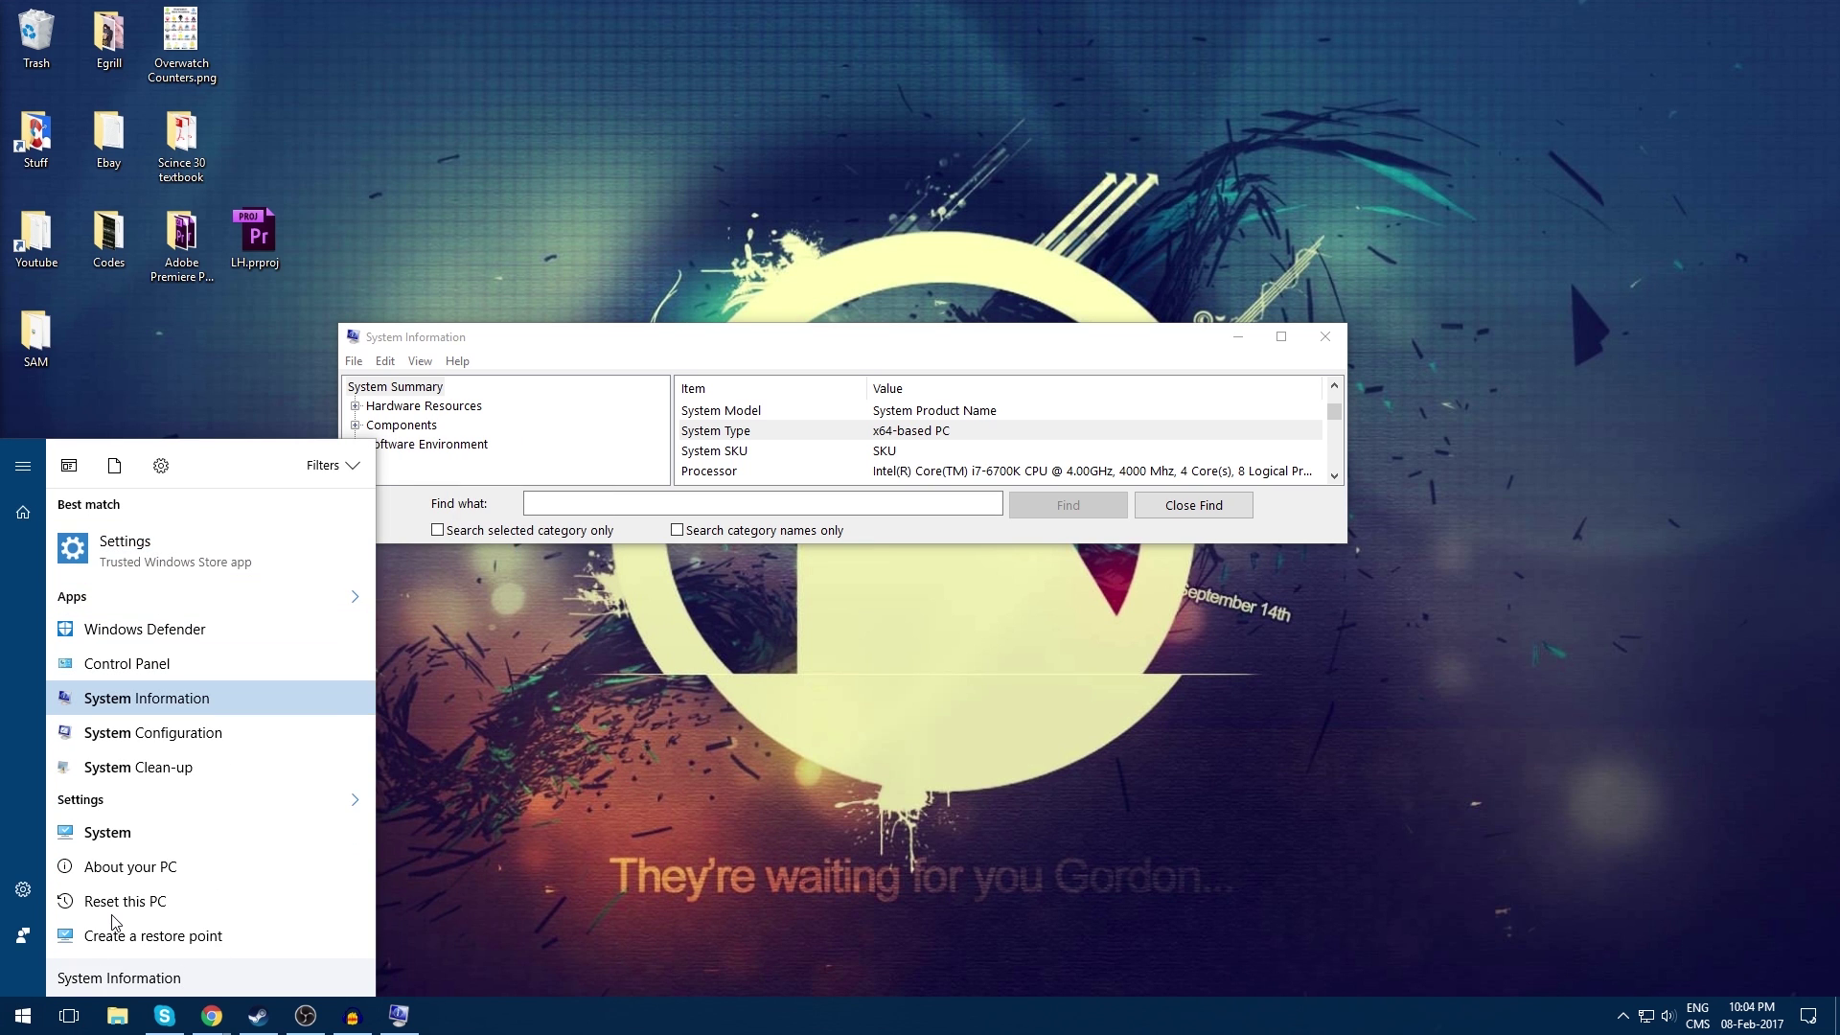
key("Return")
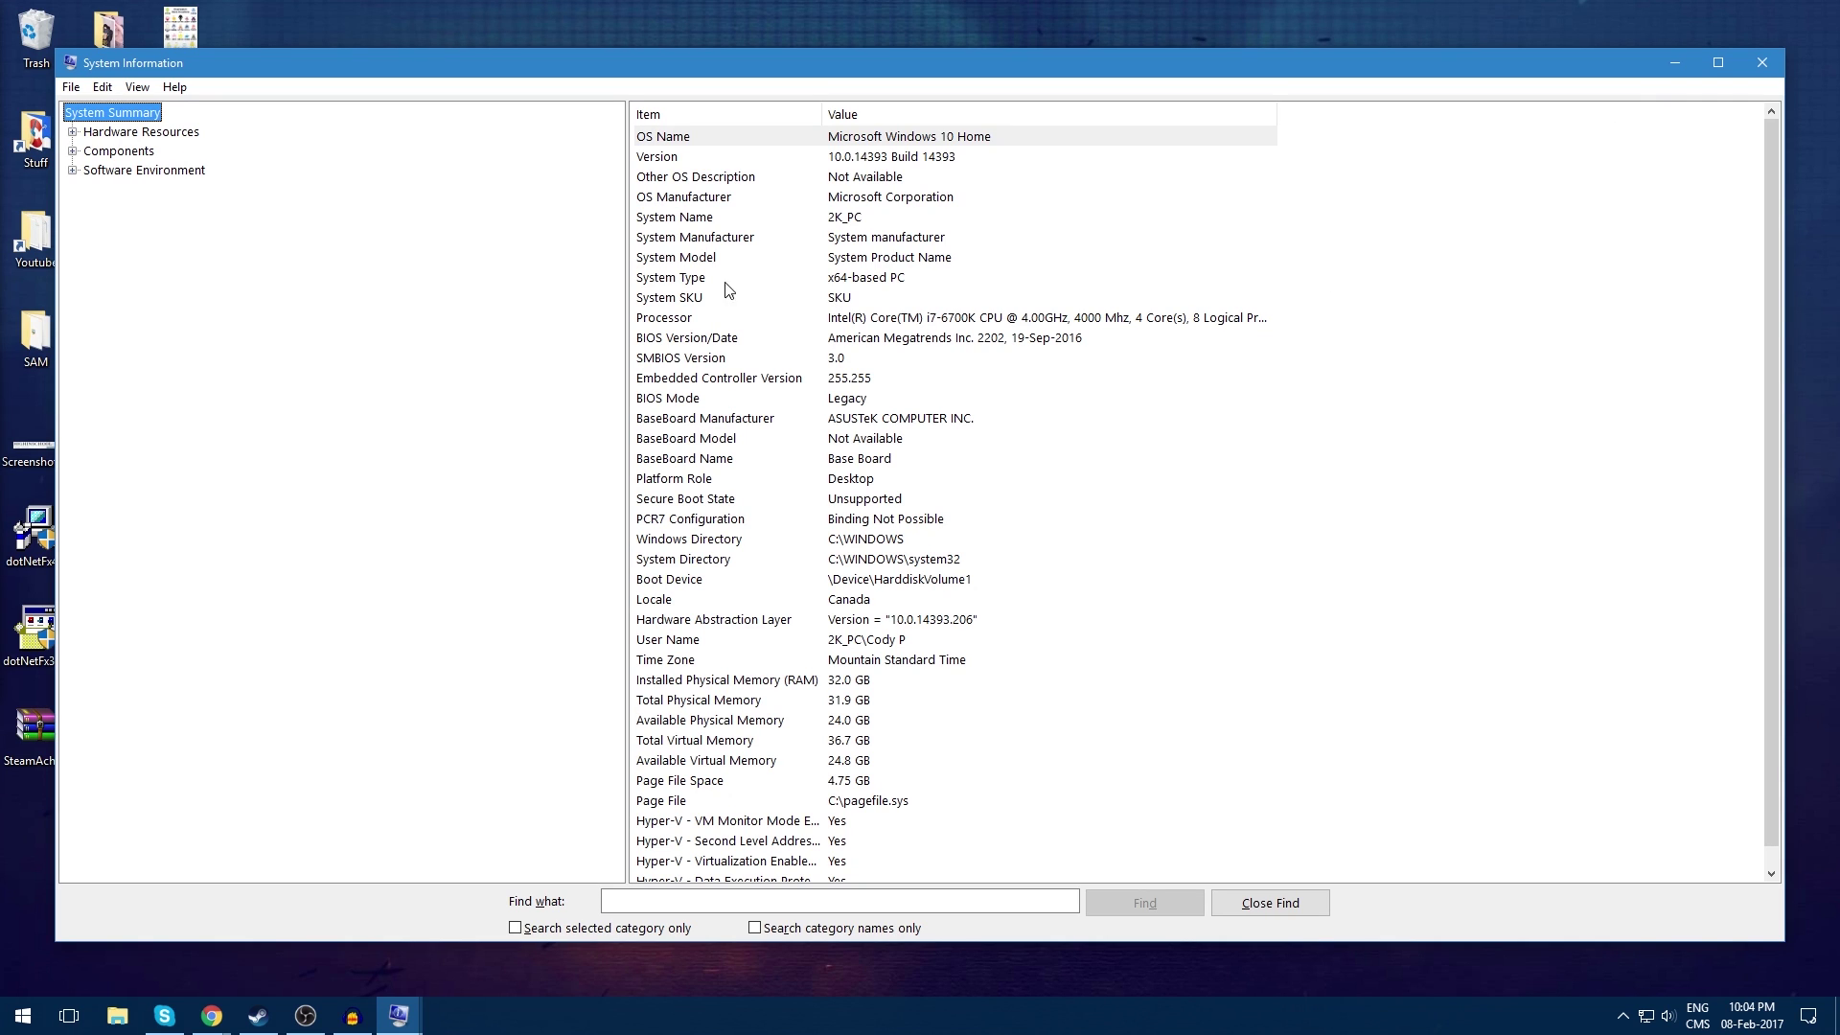
left_click(684, 279)
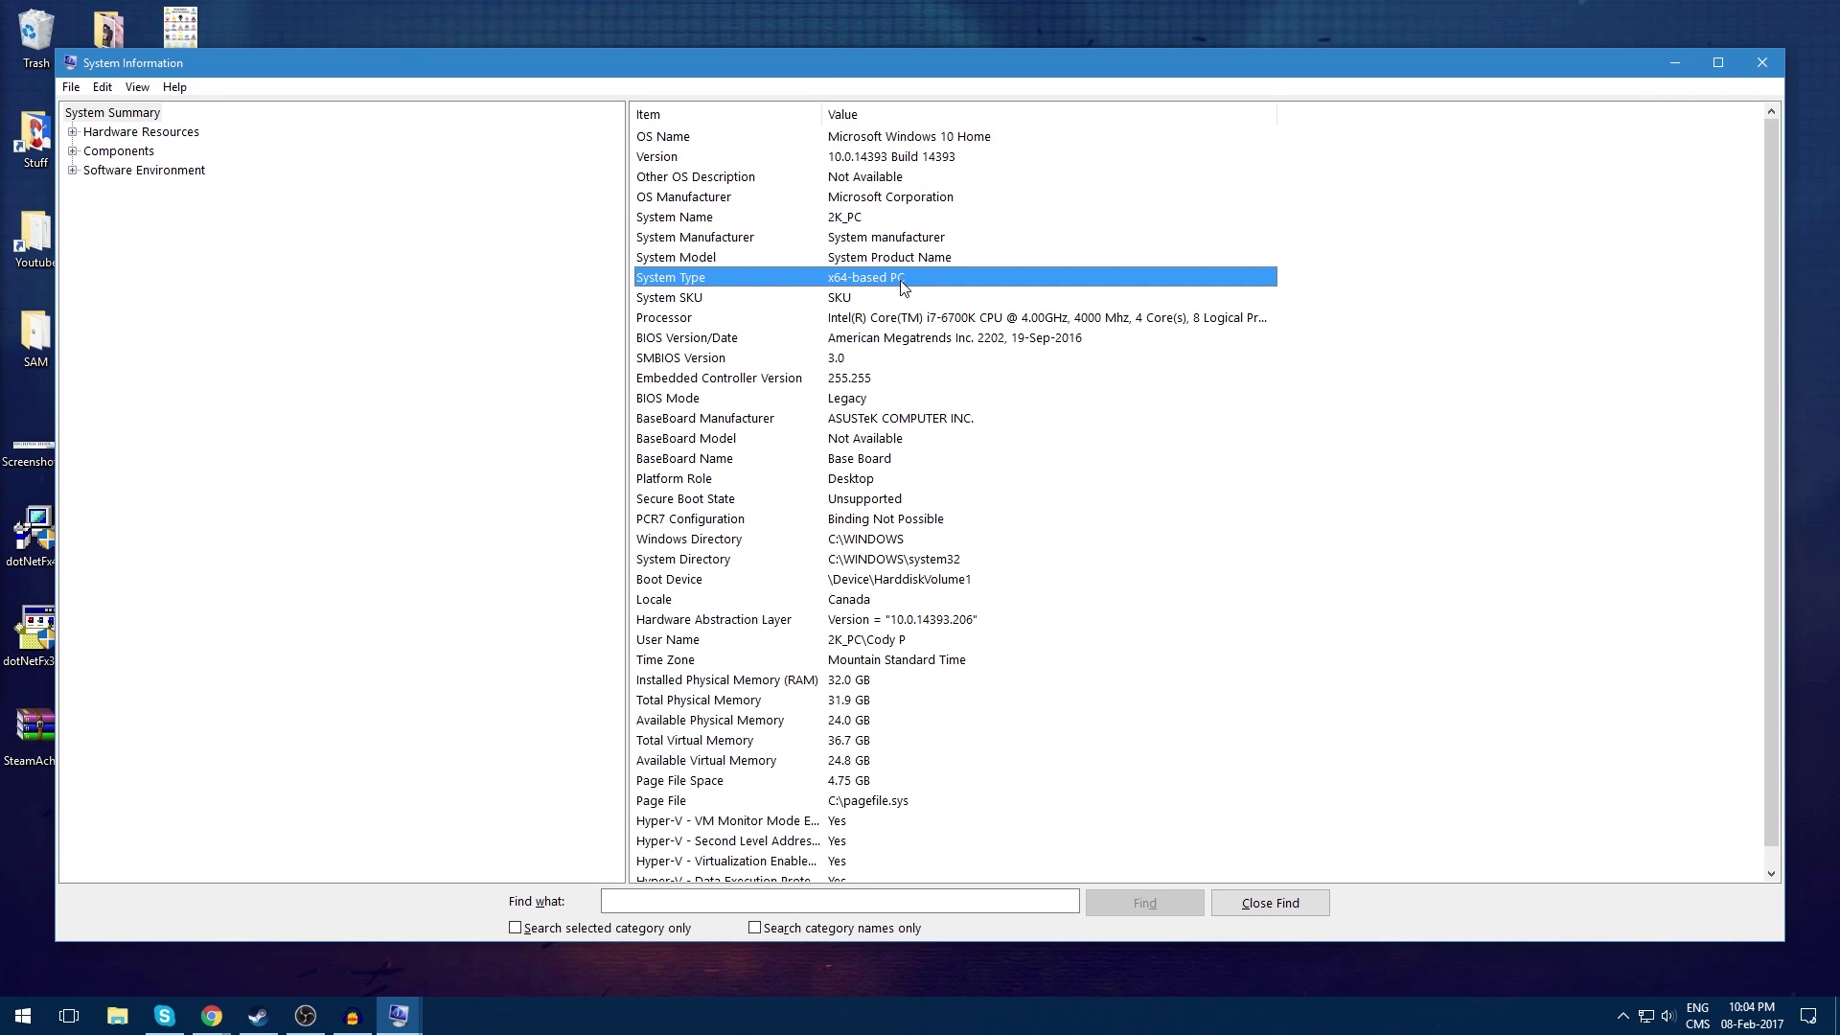
left_click(1762, 63)
Step: Return to the RARLAB page, download WinRAR x64 (64 bit) 5.40, keep the installer file and switch to the YouTube channel tab
key("alt+Tab")
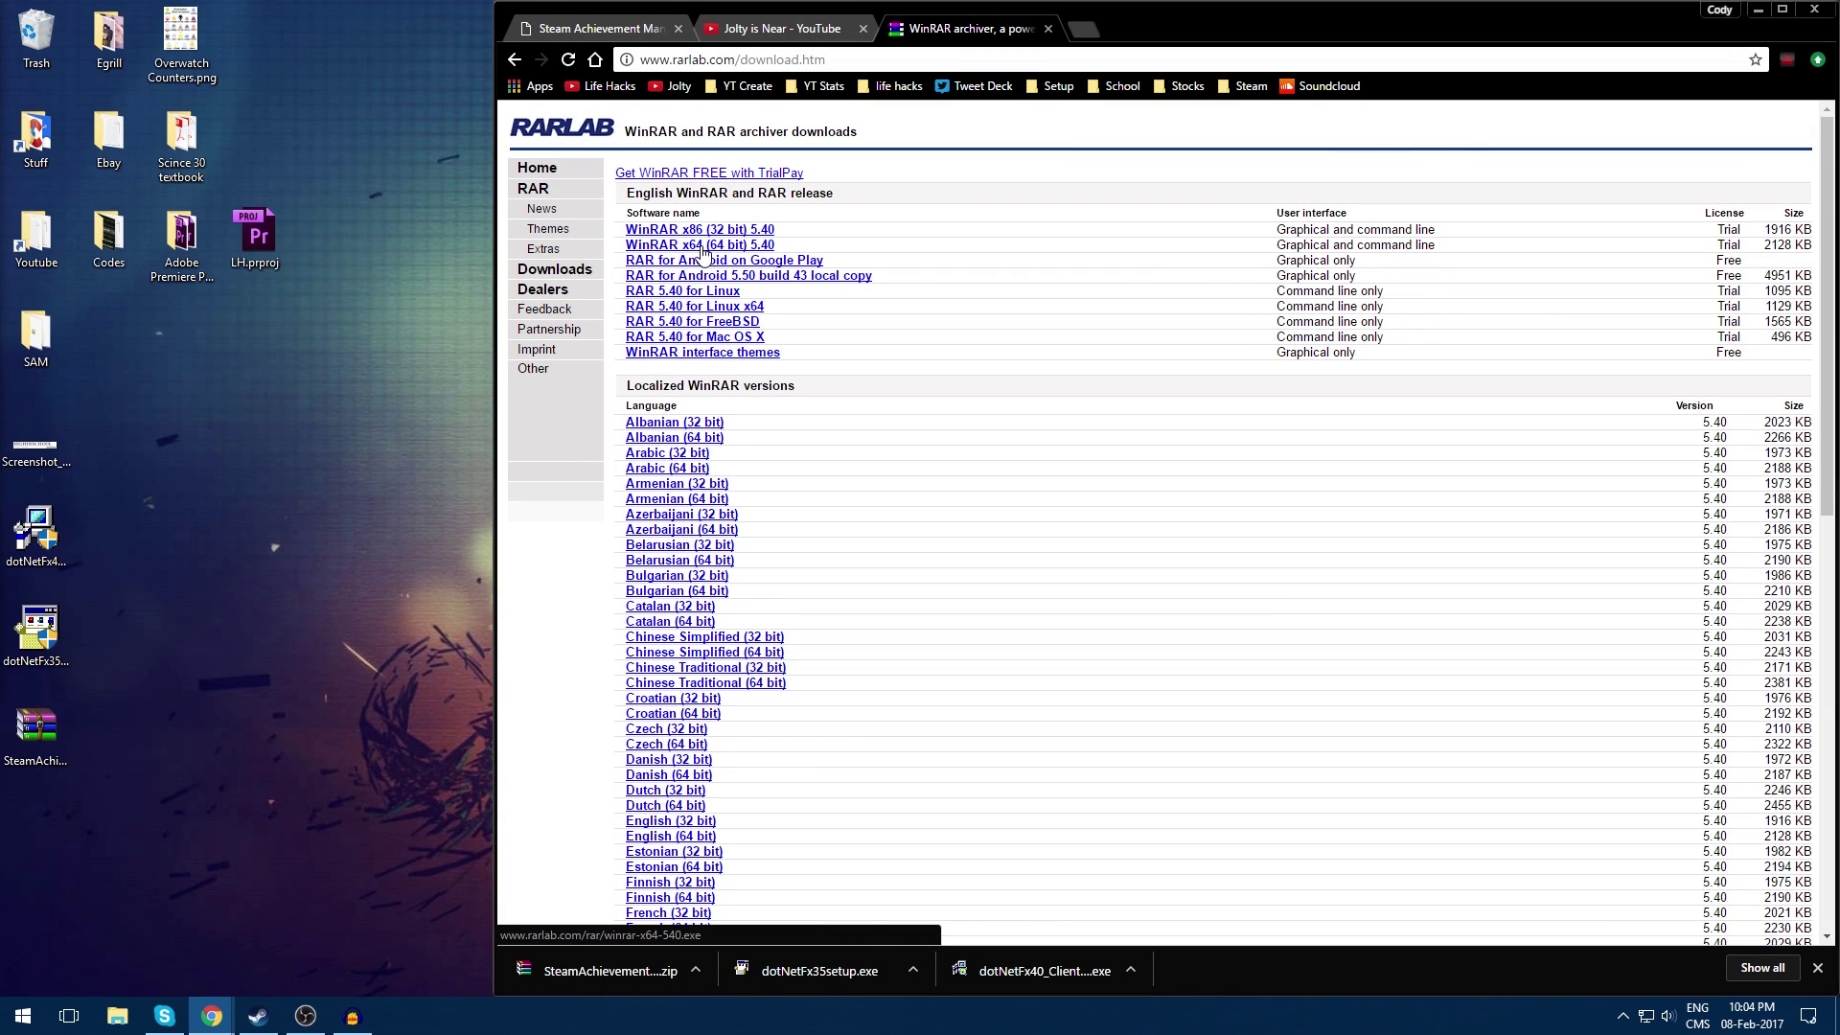
left_click(702, 251)
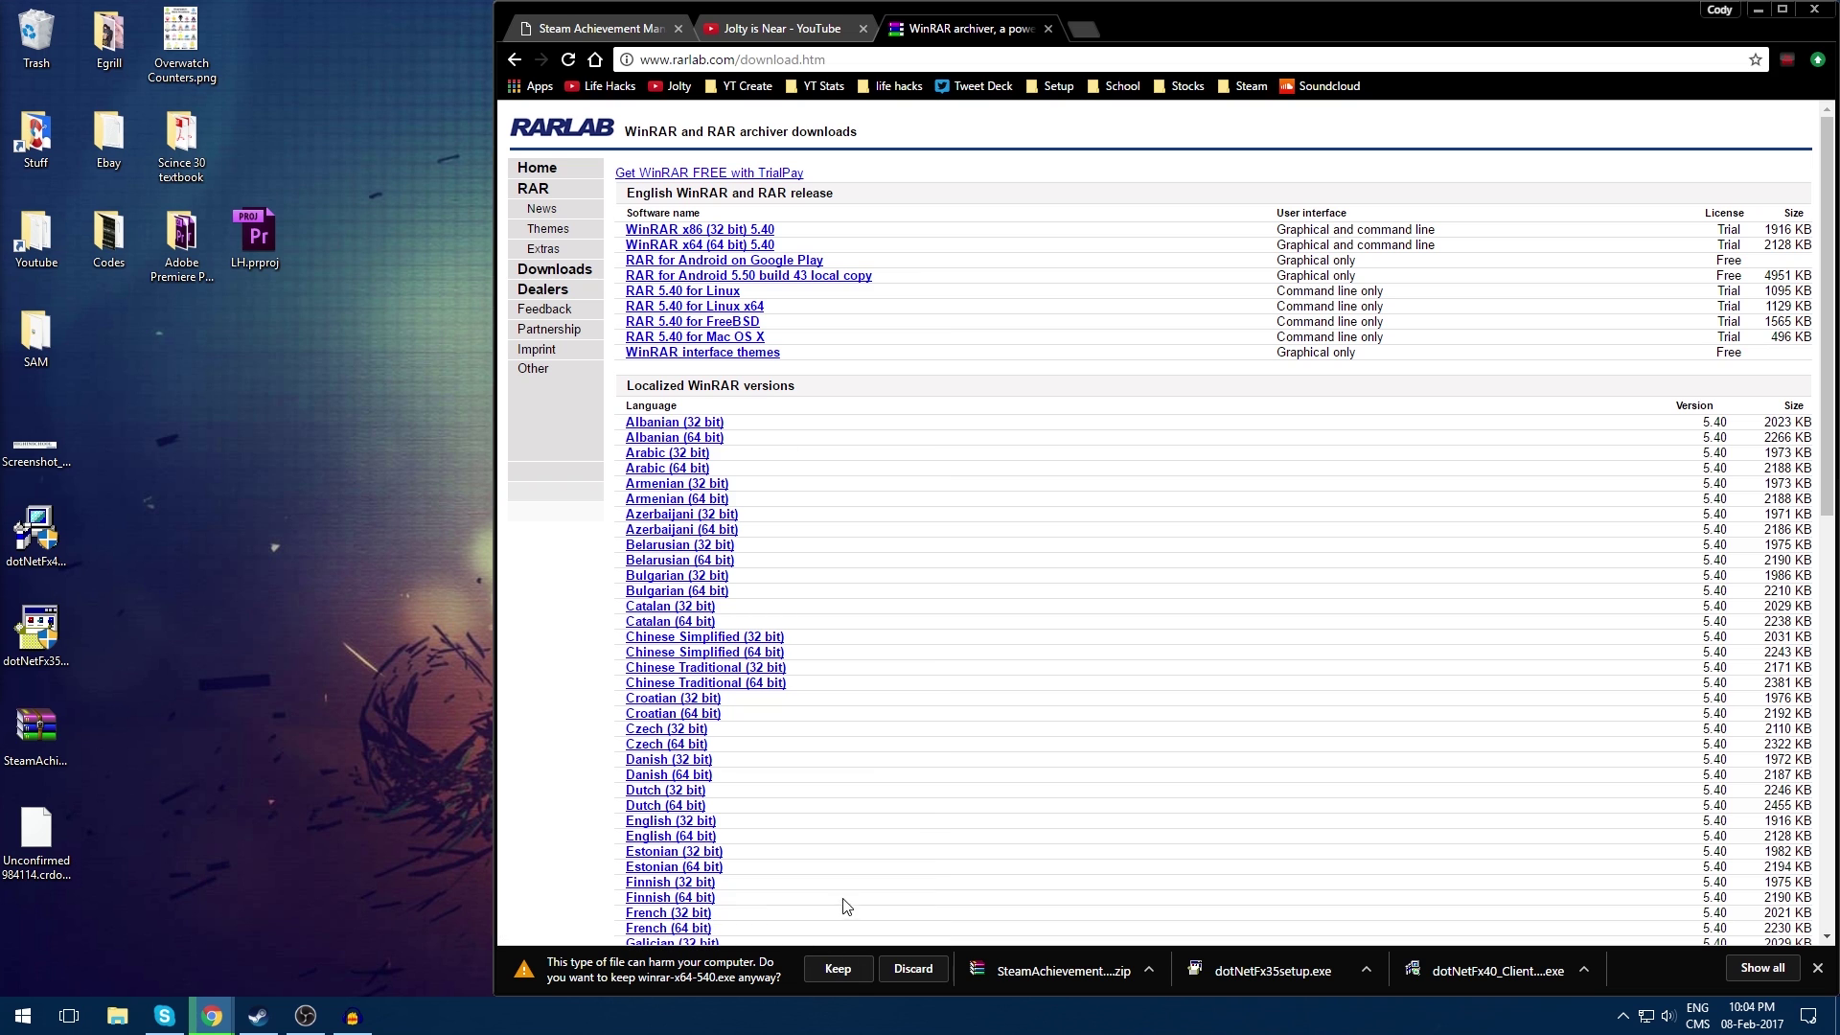
left_click(837, 967)
key("ctrl+shift+Tab")
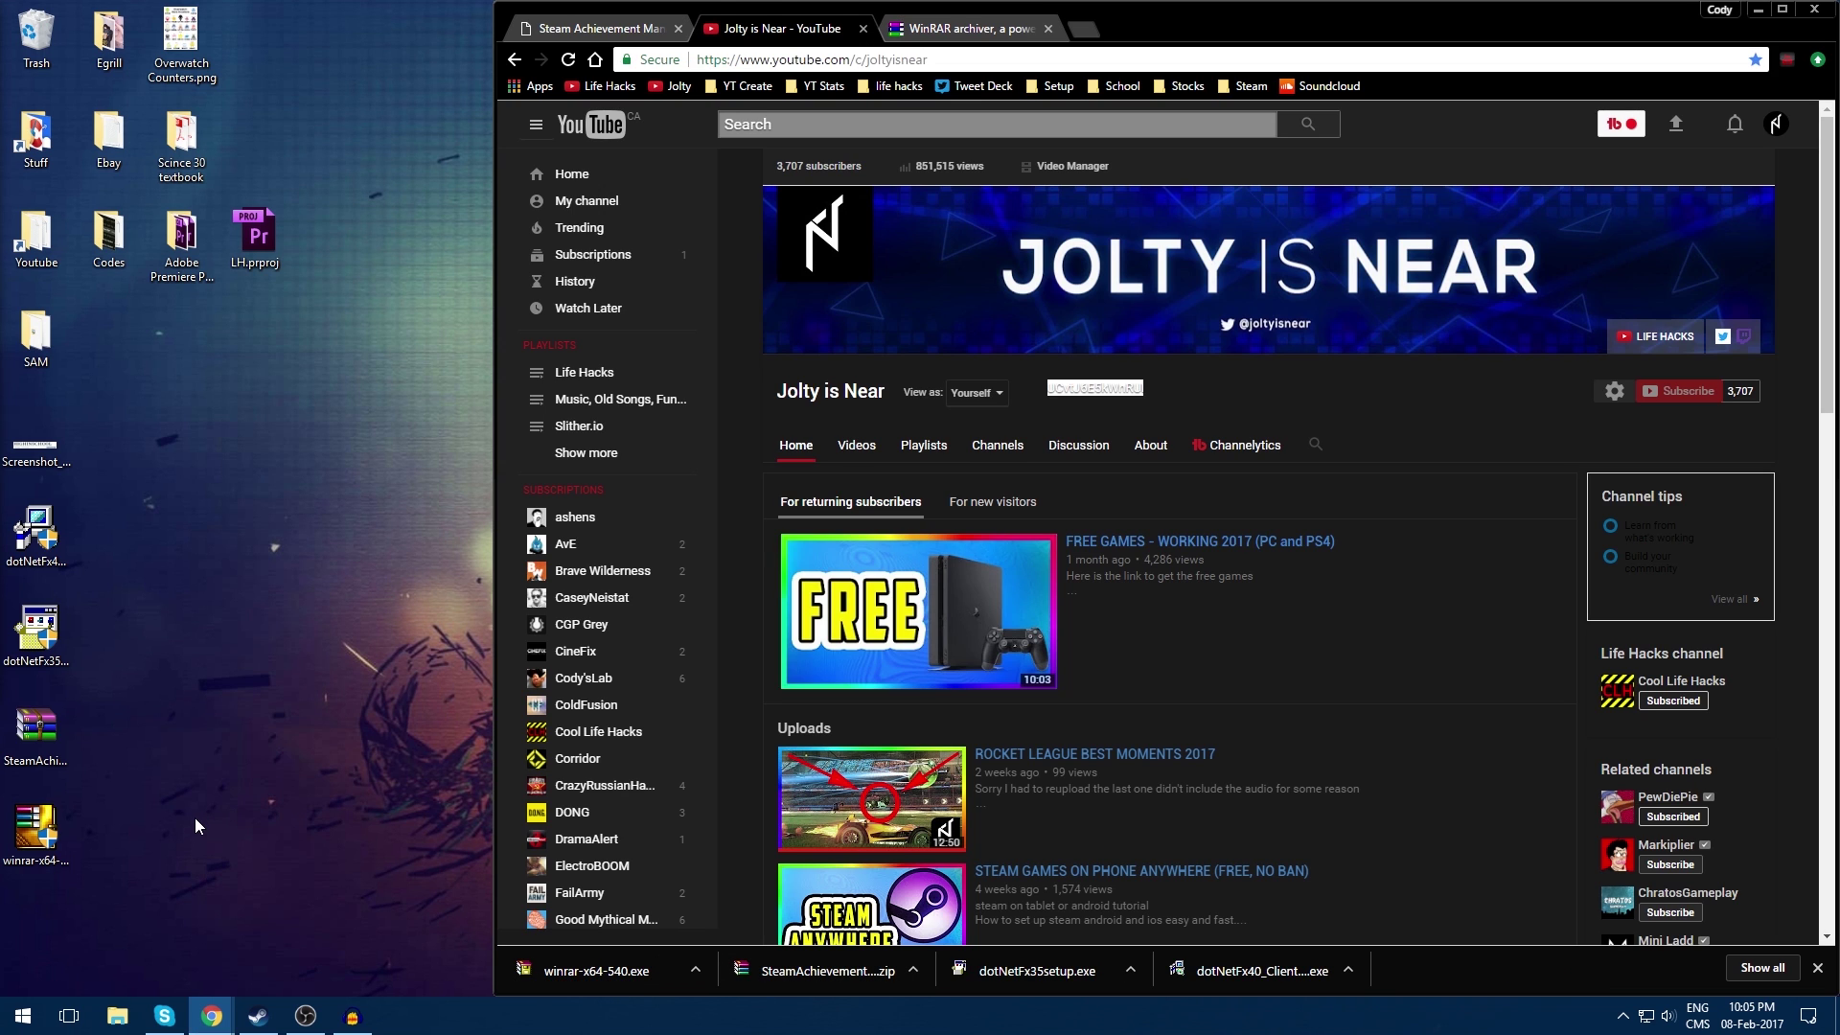
Step: Launch the winrar-x64-540.exe installer from the desktop to view its setup window, and close it without installing
left_click(67, 874)
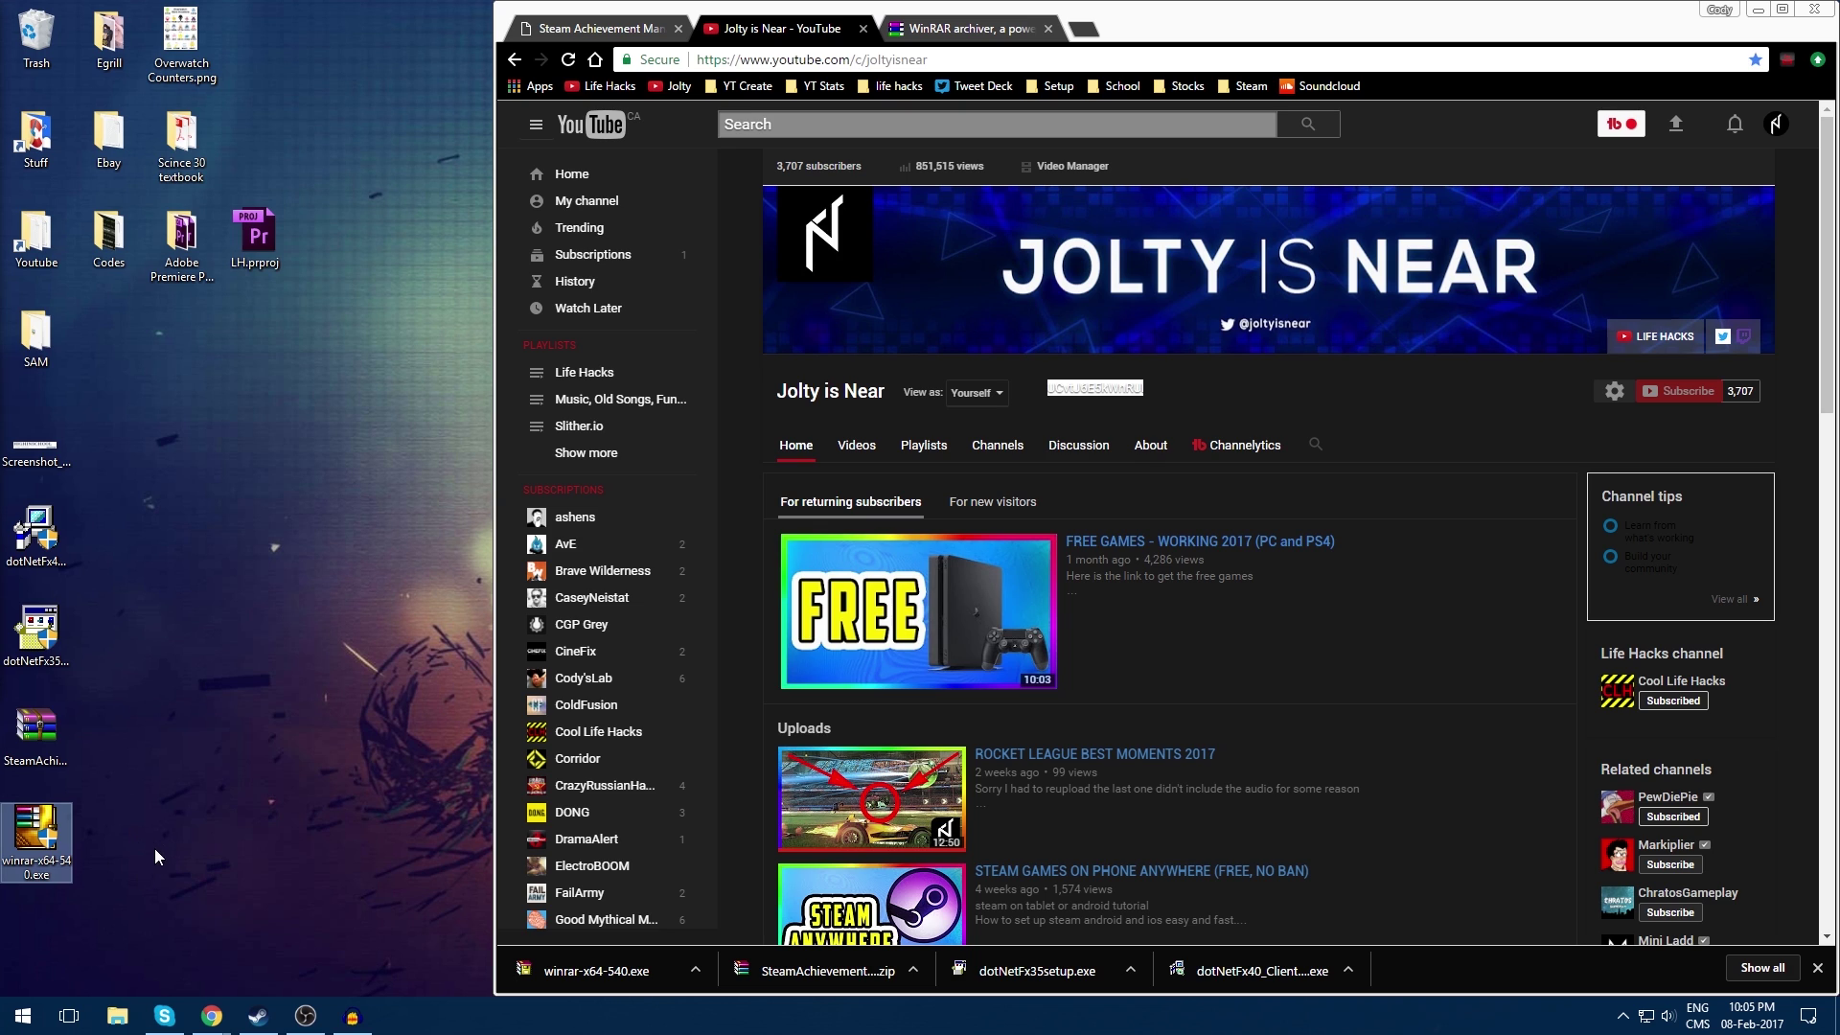
double_click(54, 870)
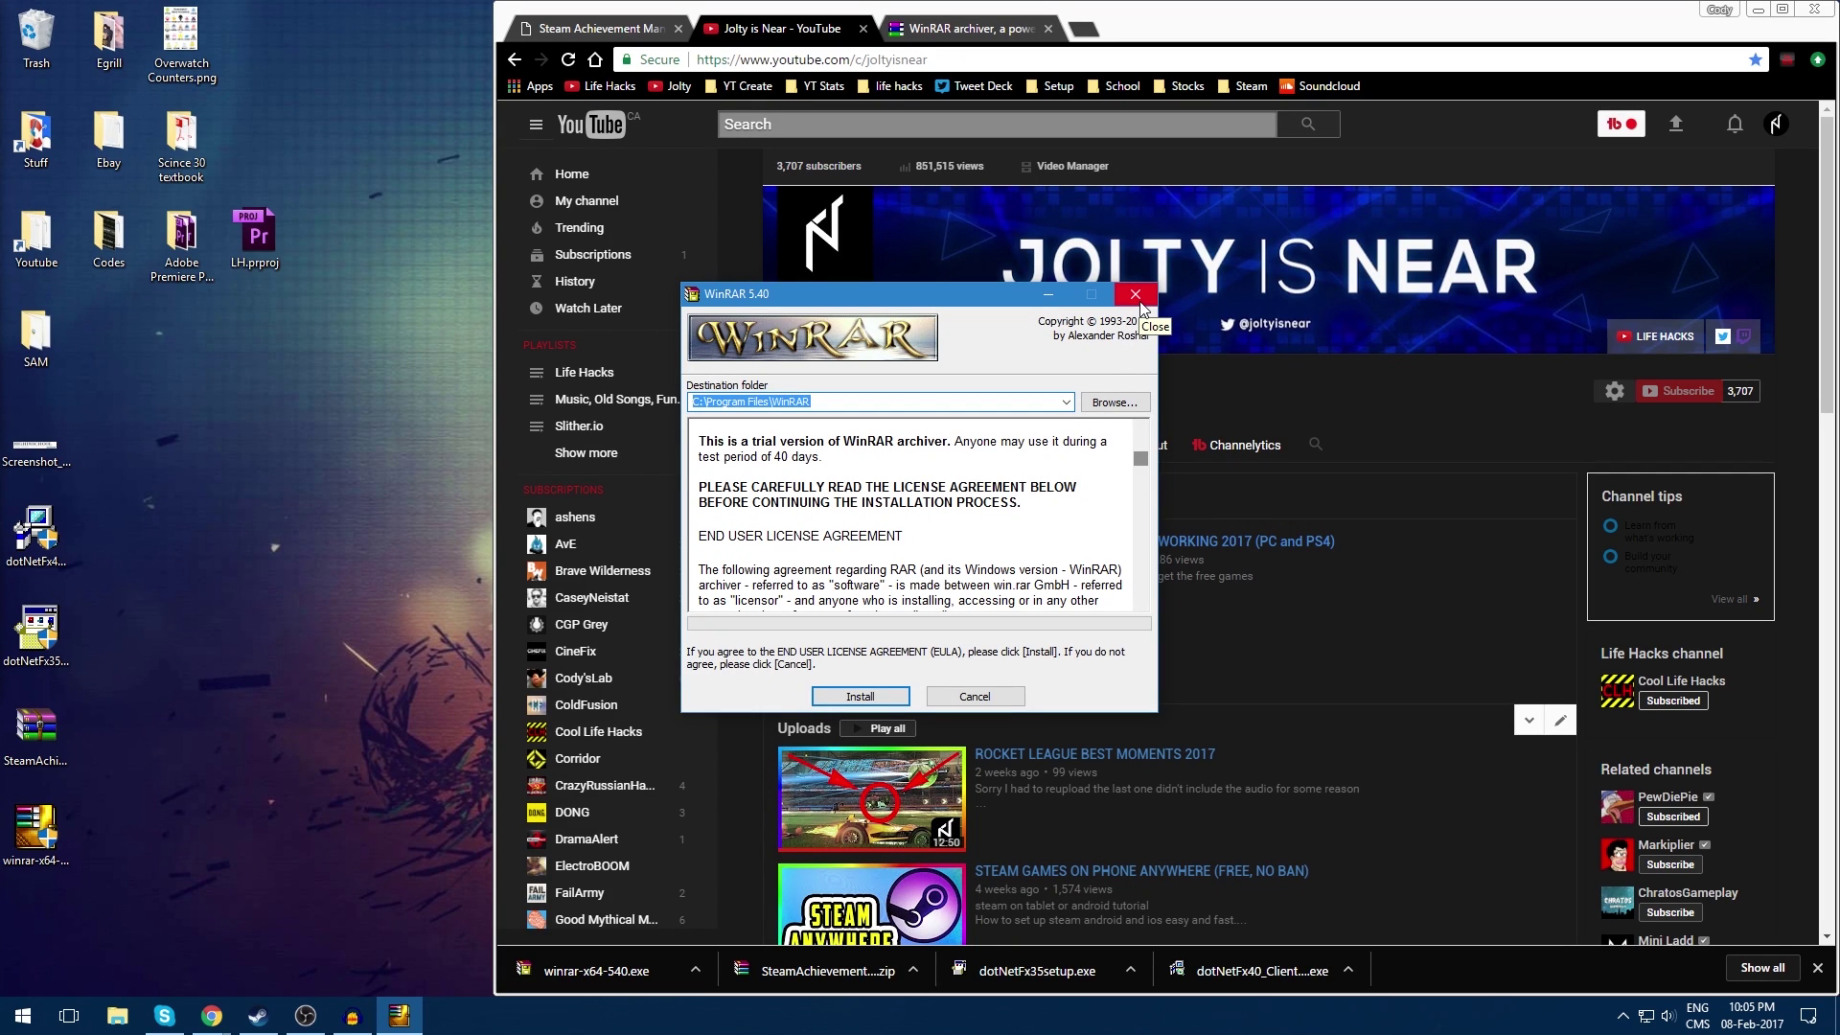
left_click(1135, 294)
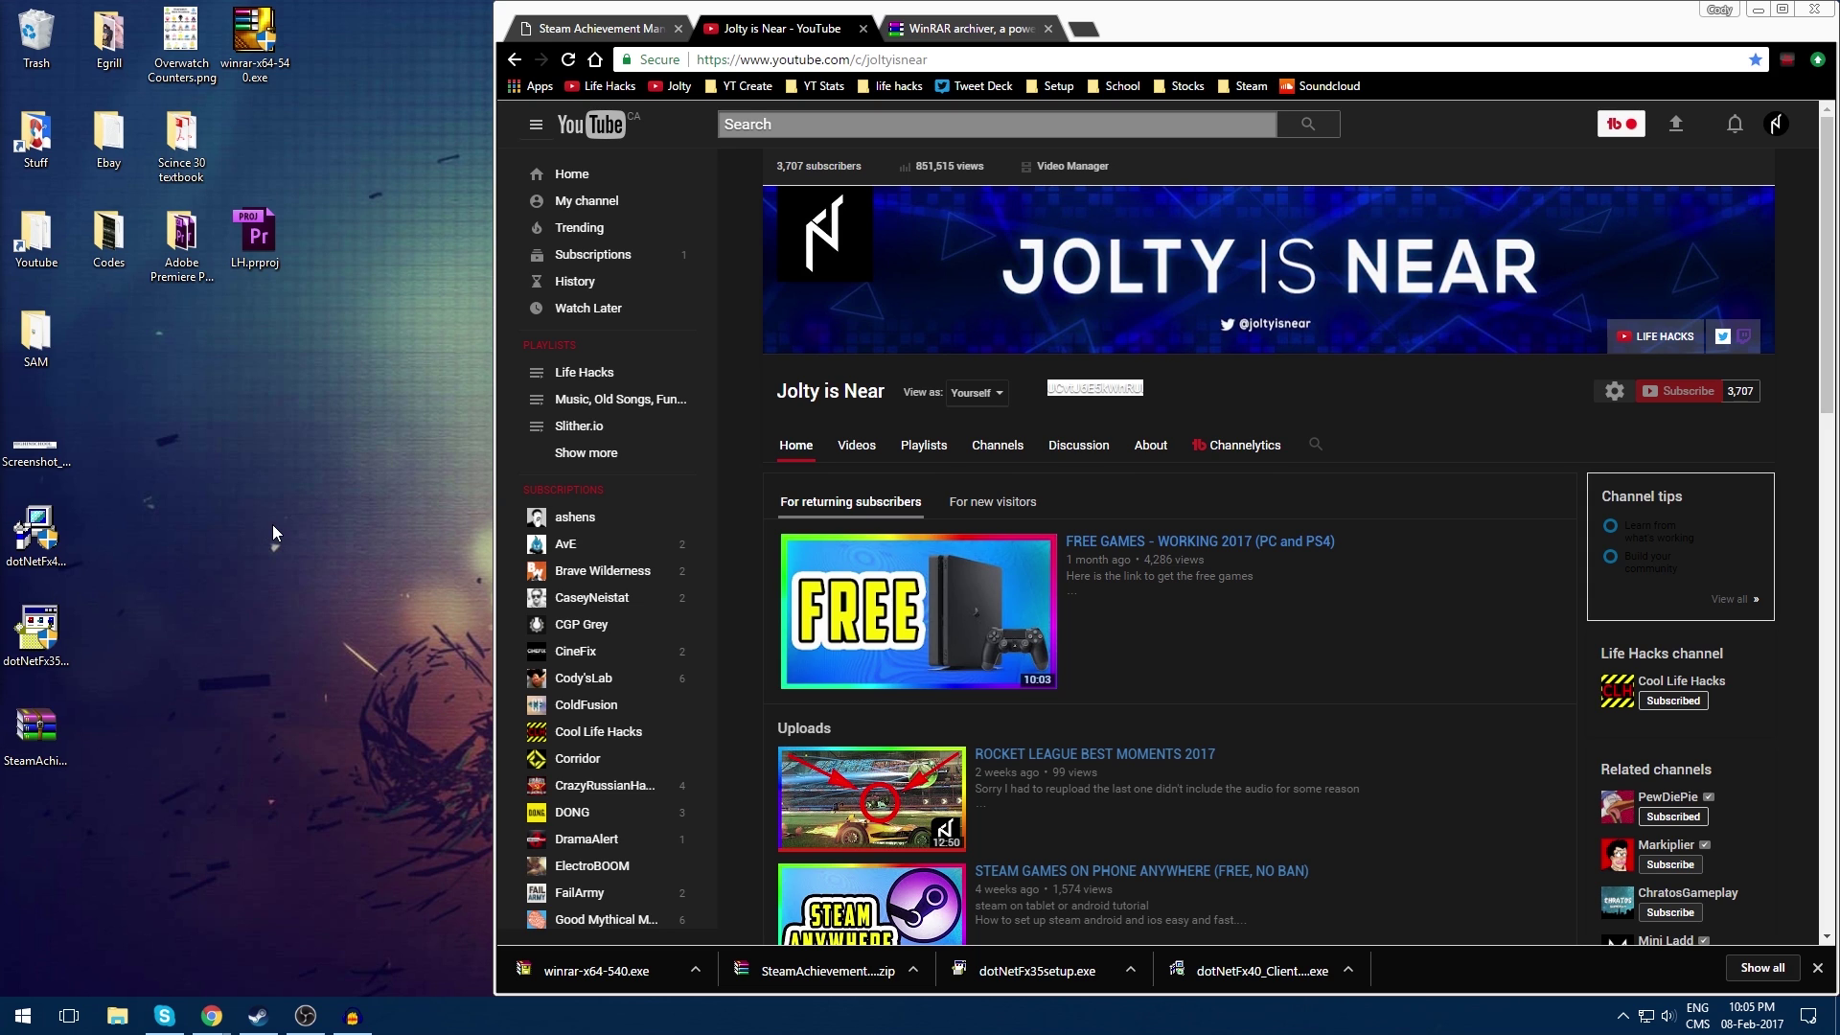
Step: Run the .NET Framework 4 Client Profile installer from the desktop, read its setup details, close it and select the dotNetFx35 installer
left_click(37, 534)
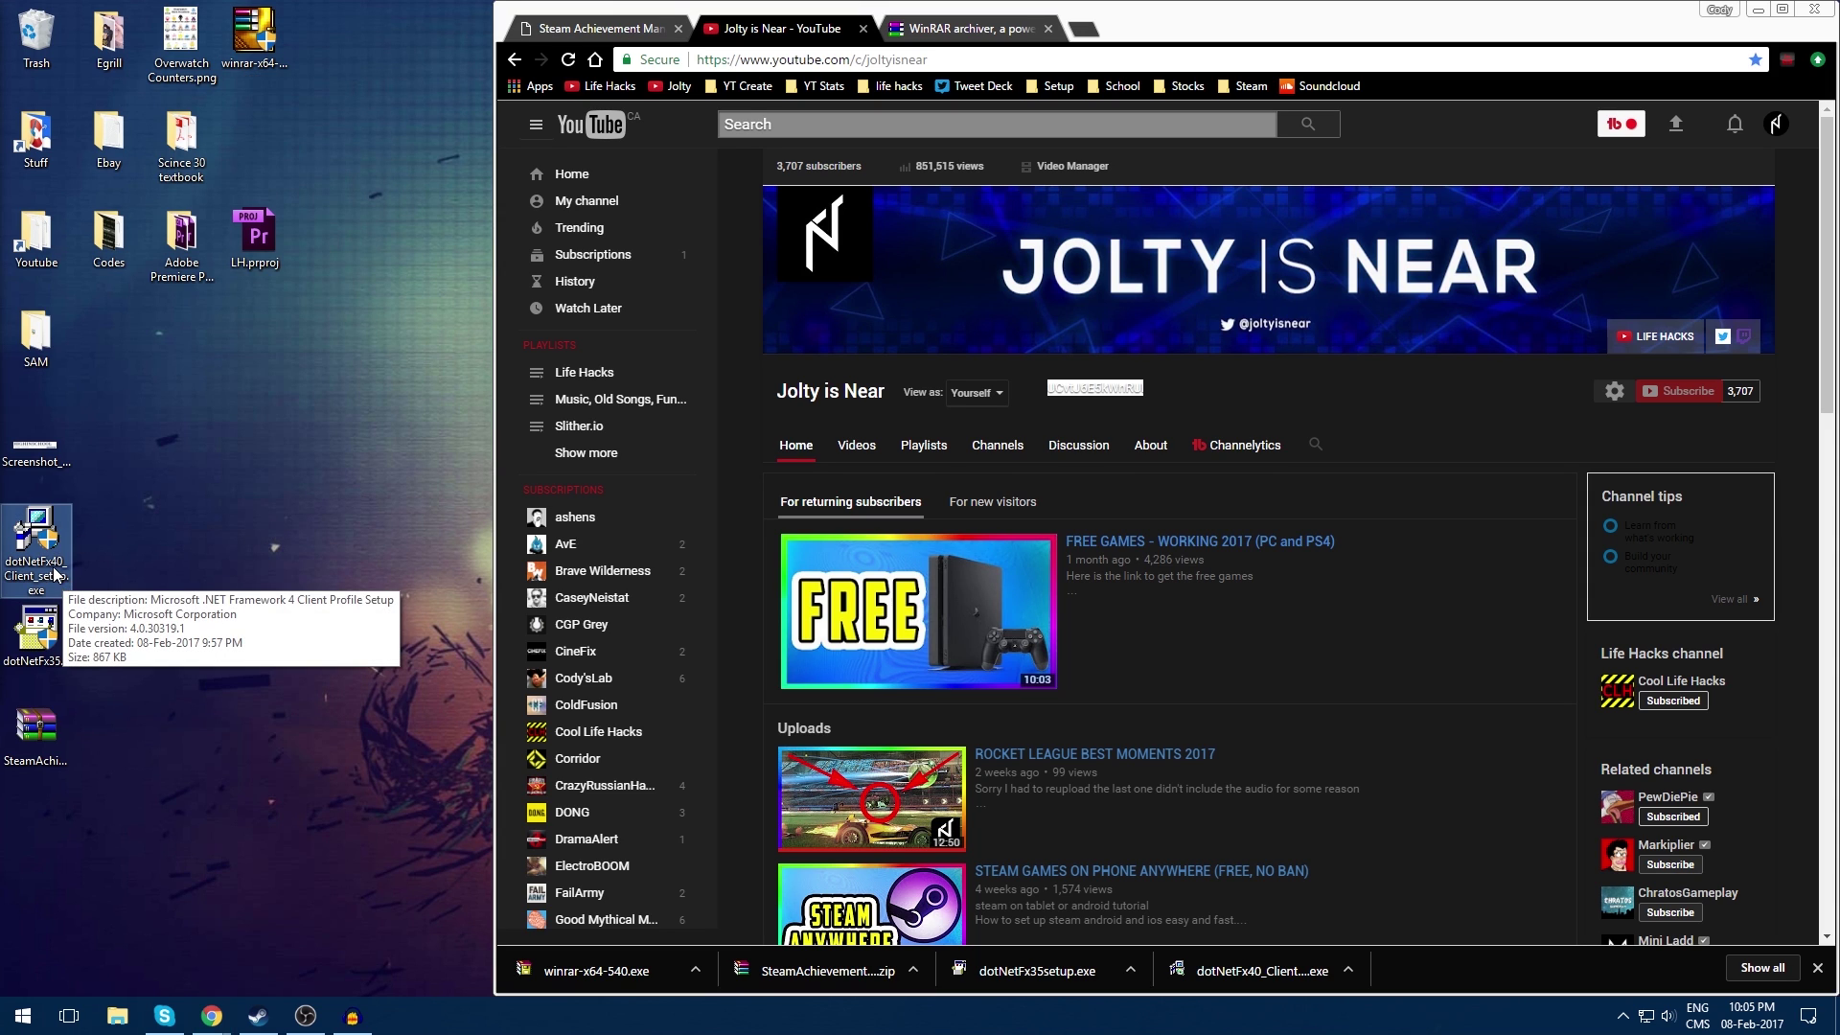
double_click(63, 554)
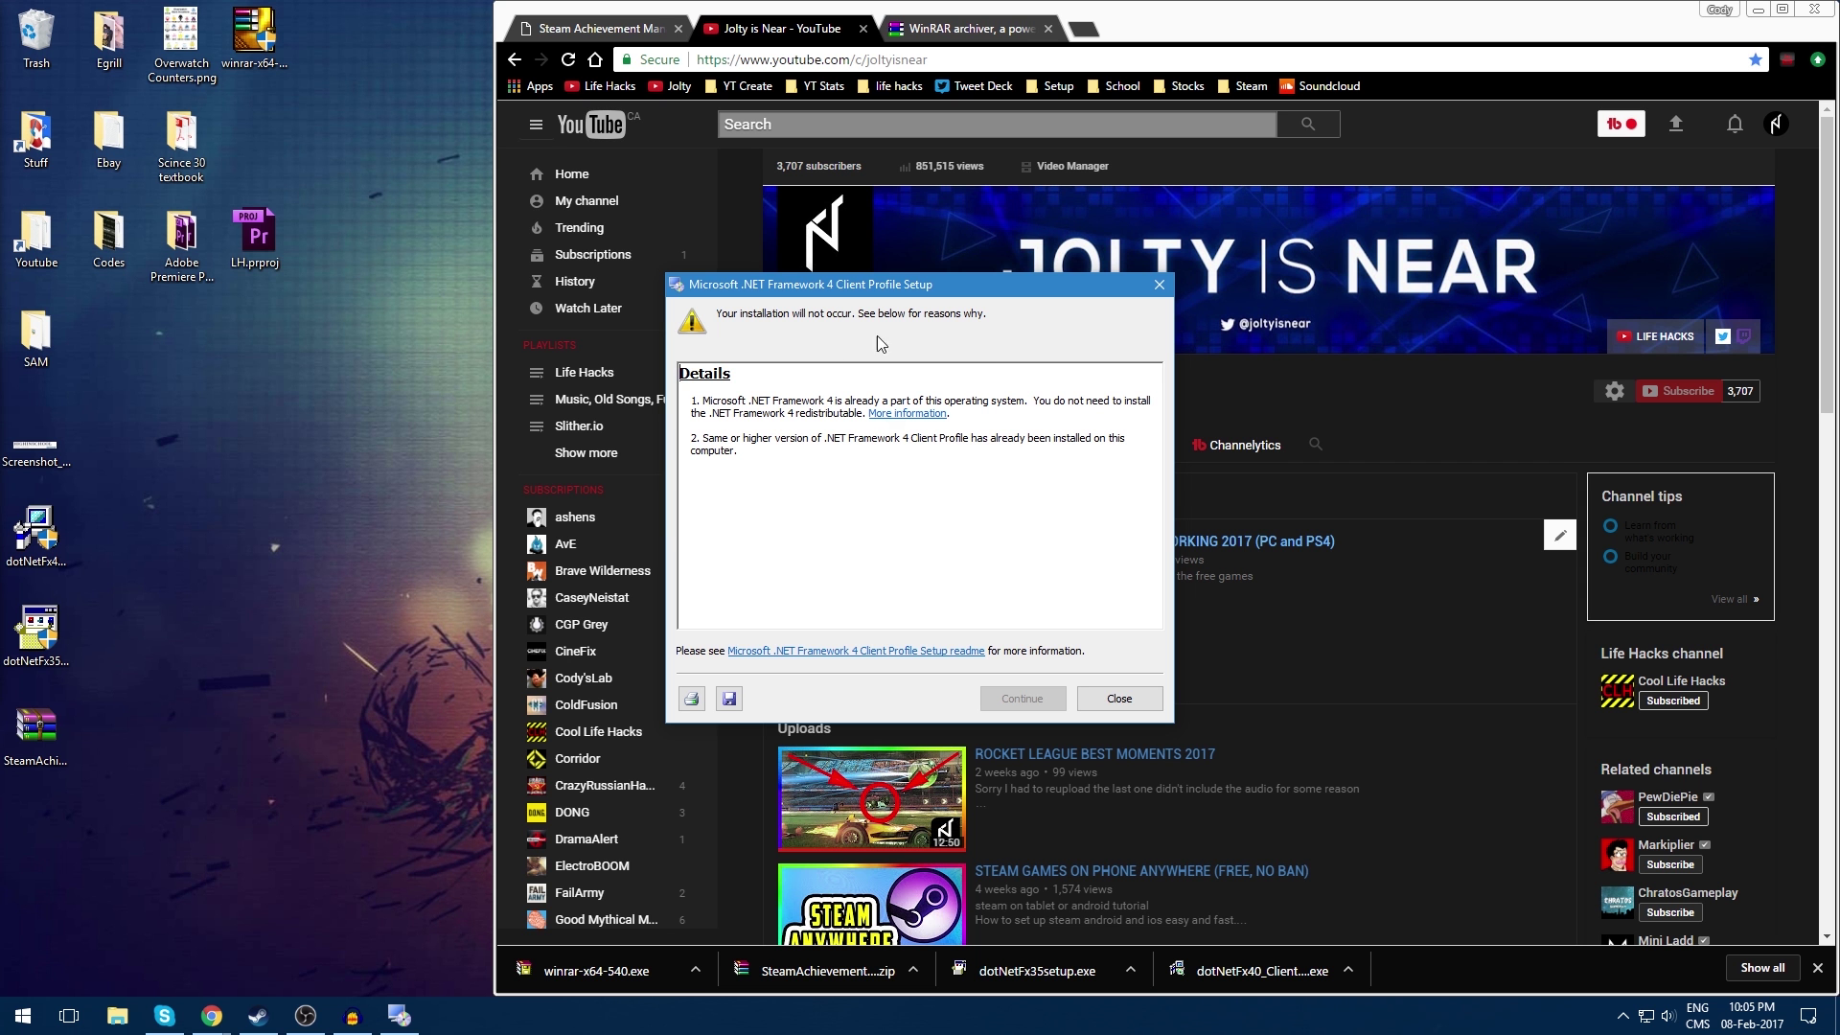
left_click_drag(728, 400, 876, 396)
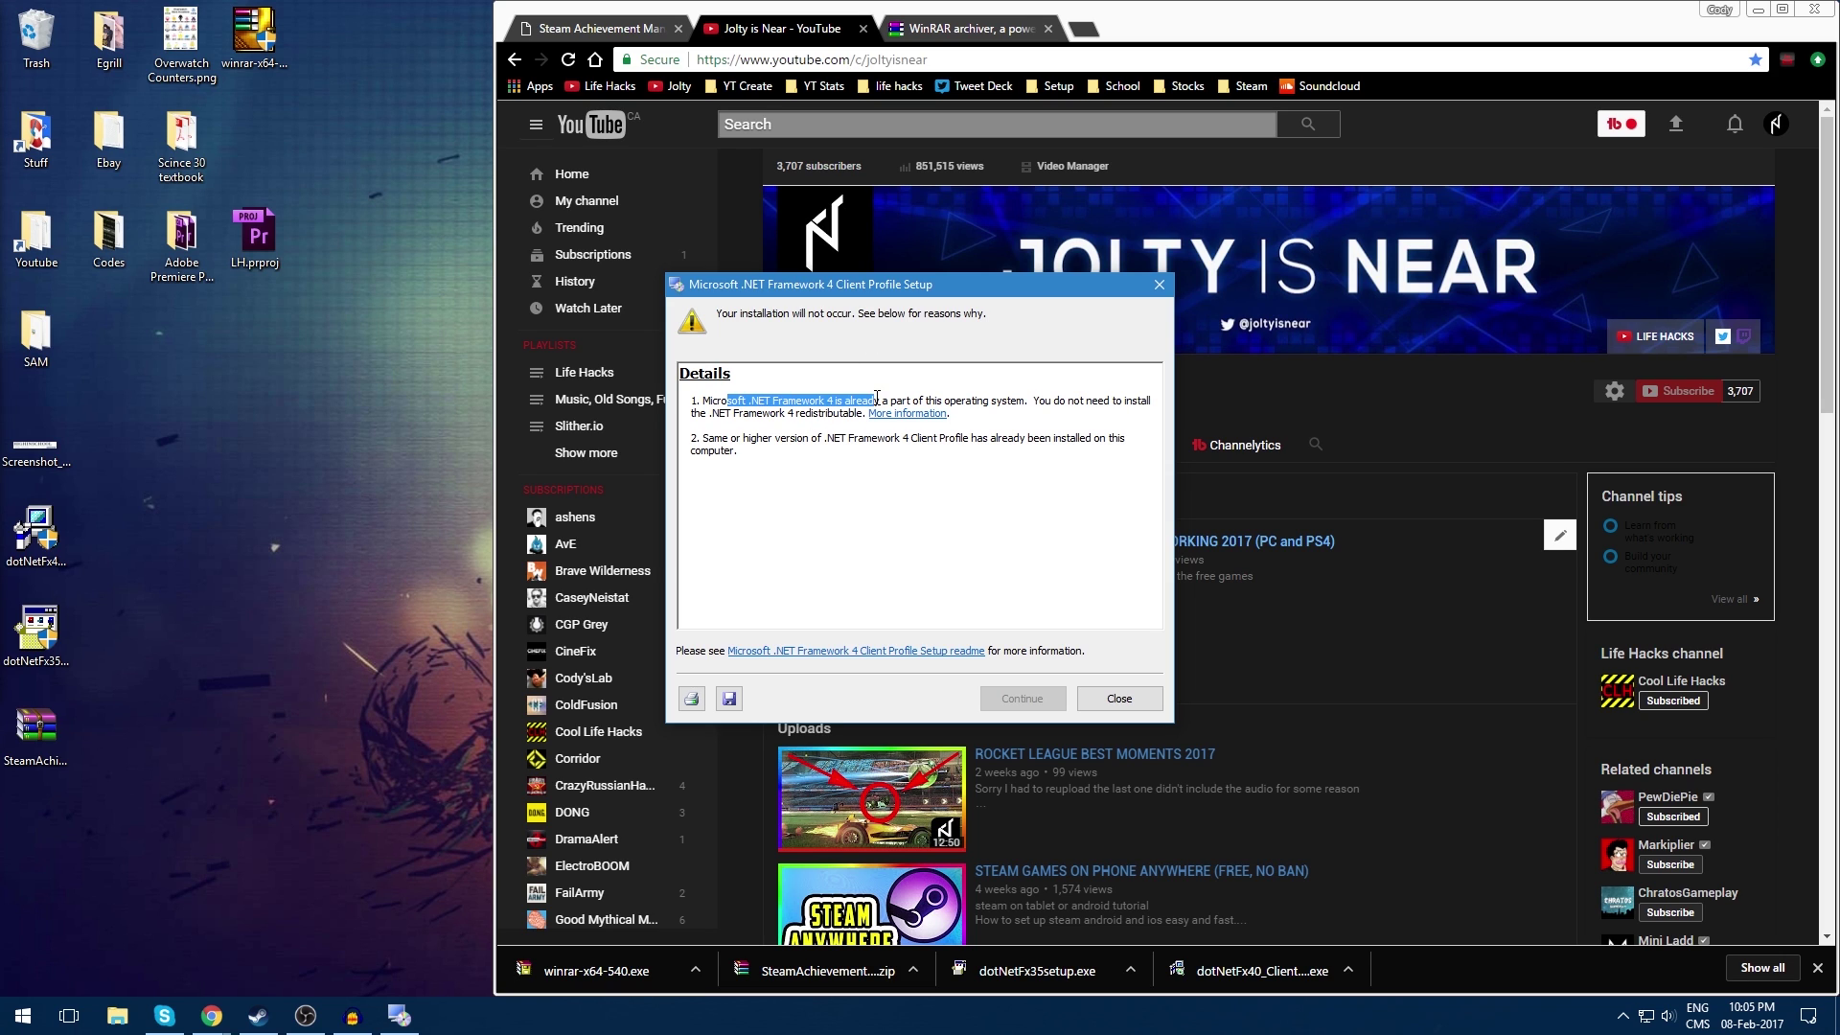
left_click(846, 419)
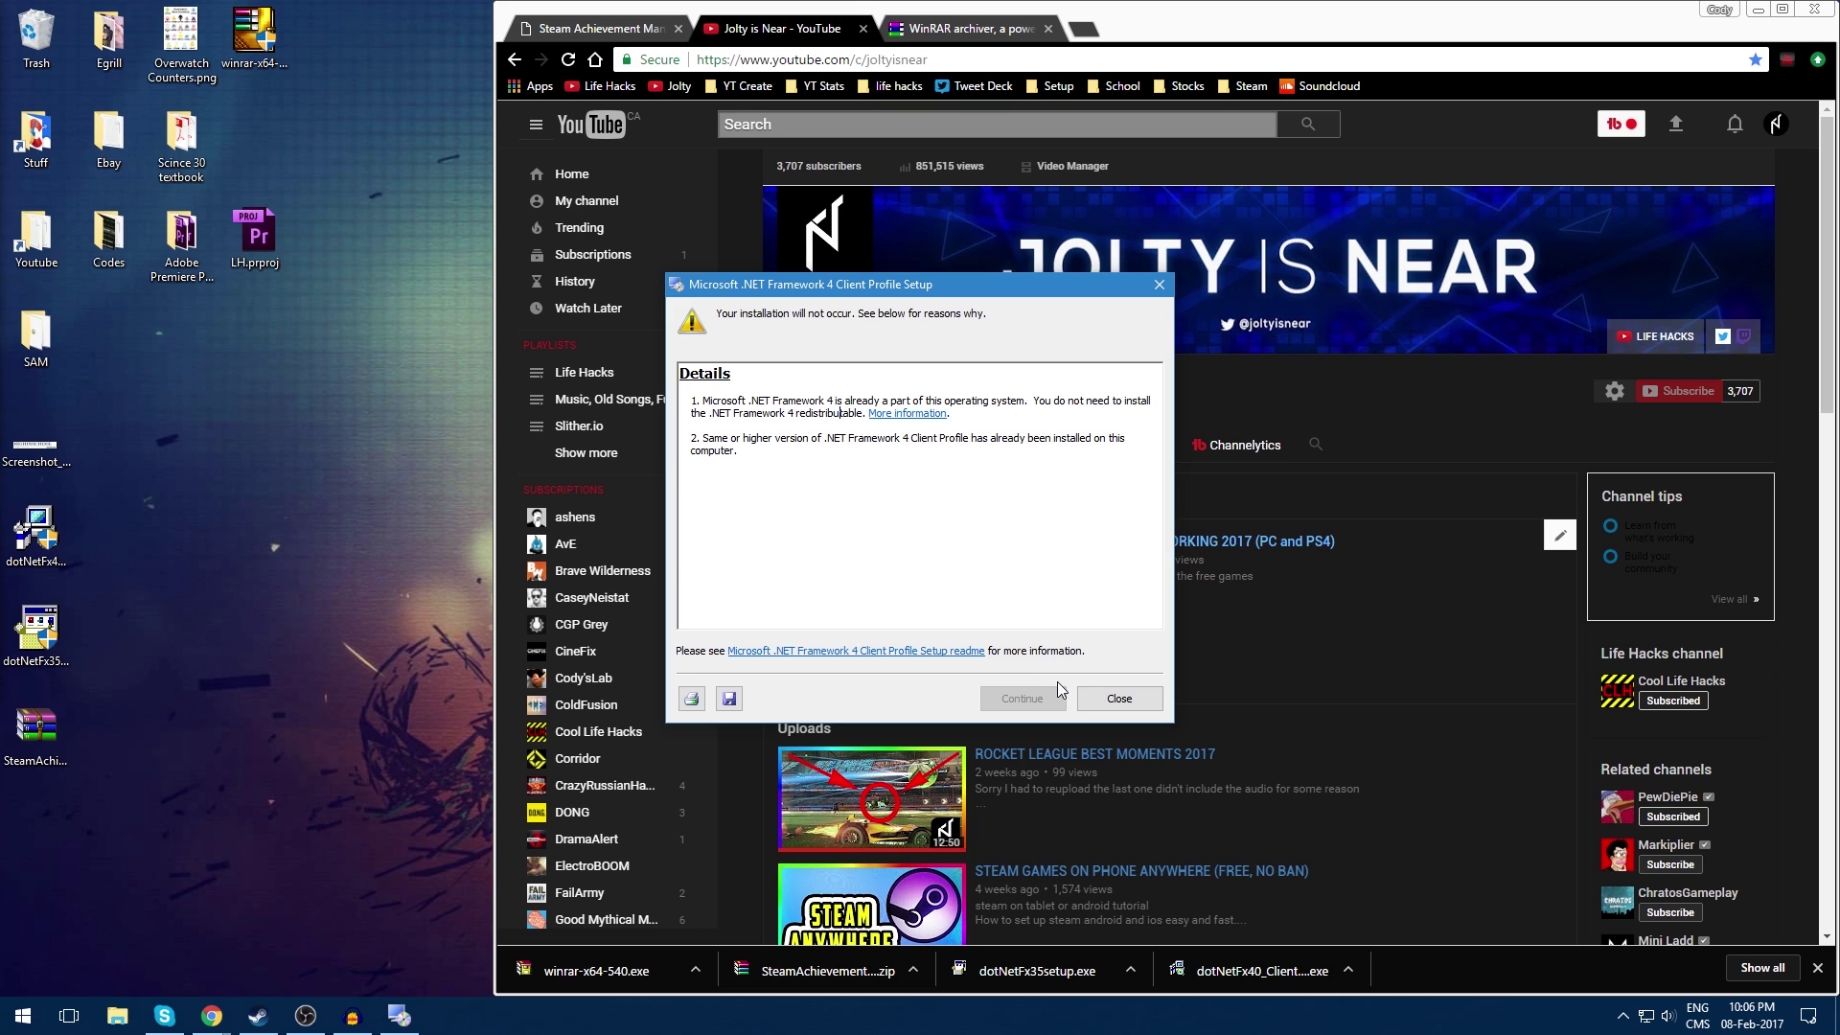
left_click(1118, 700)
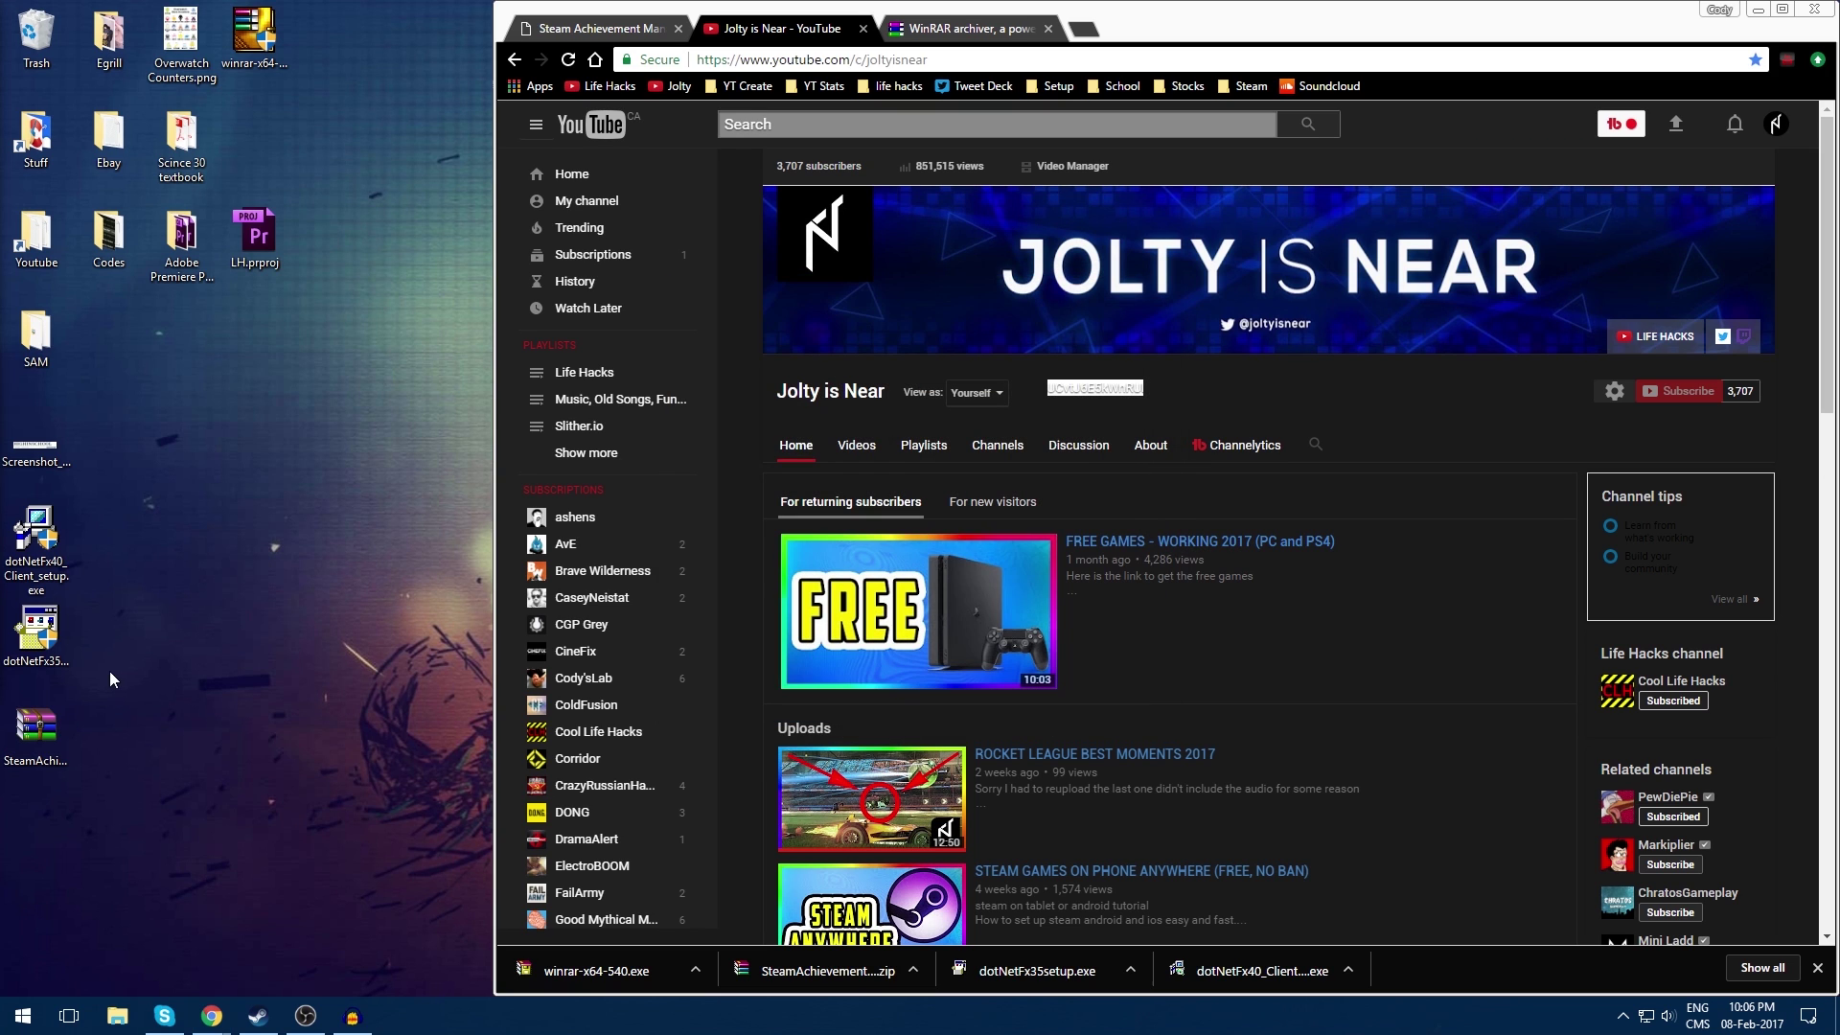
left_click(48, 671)
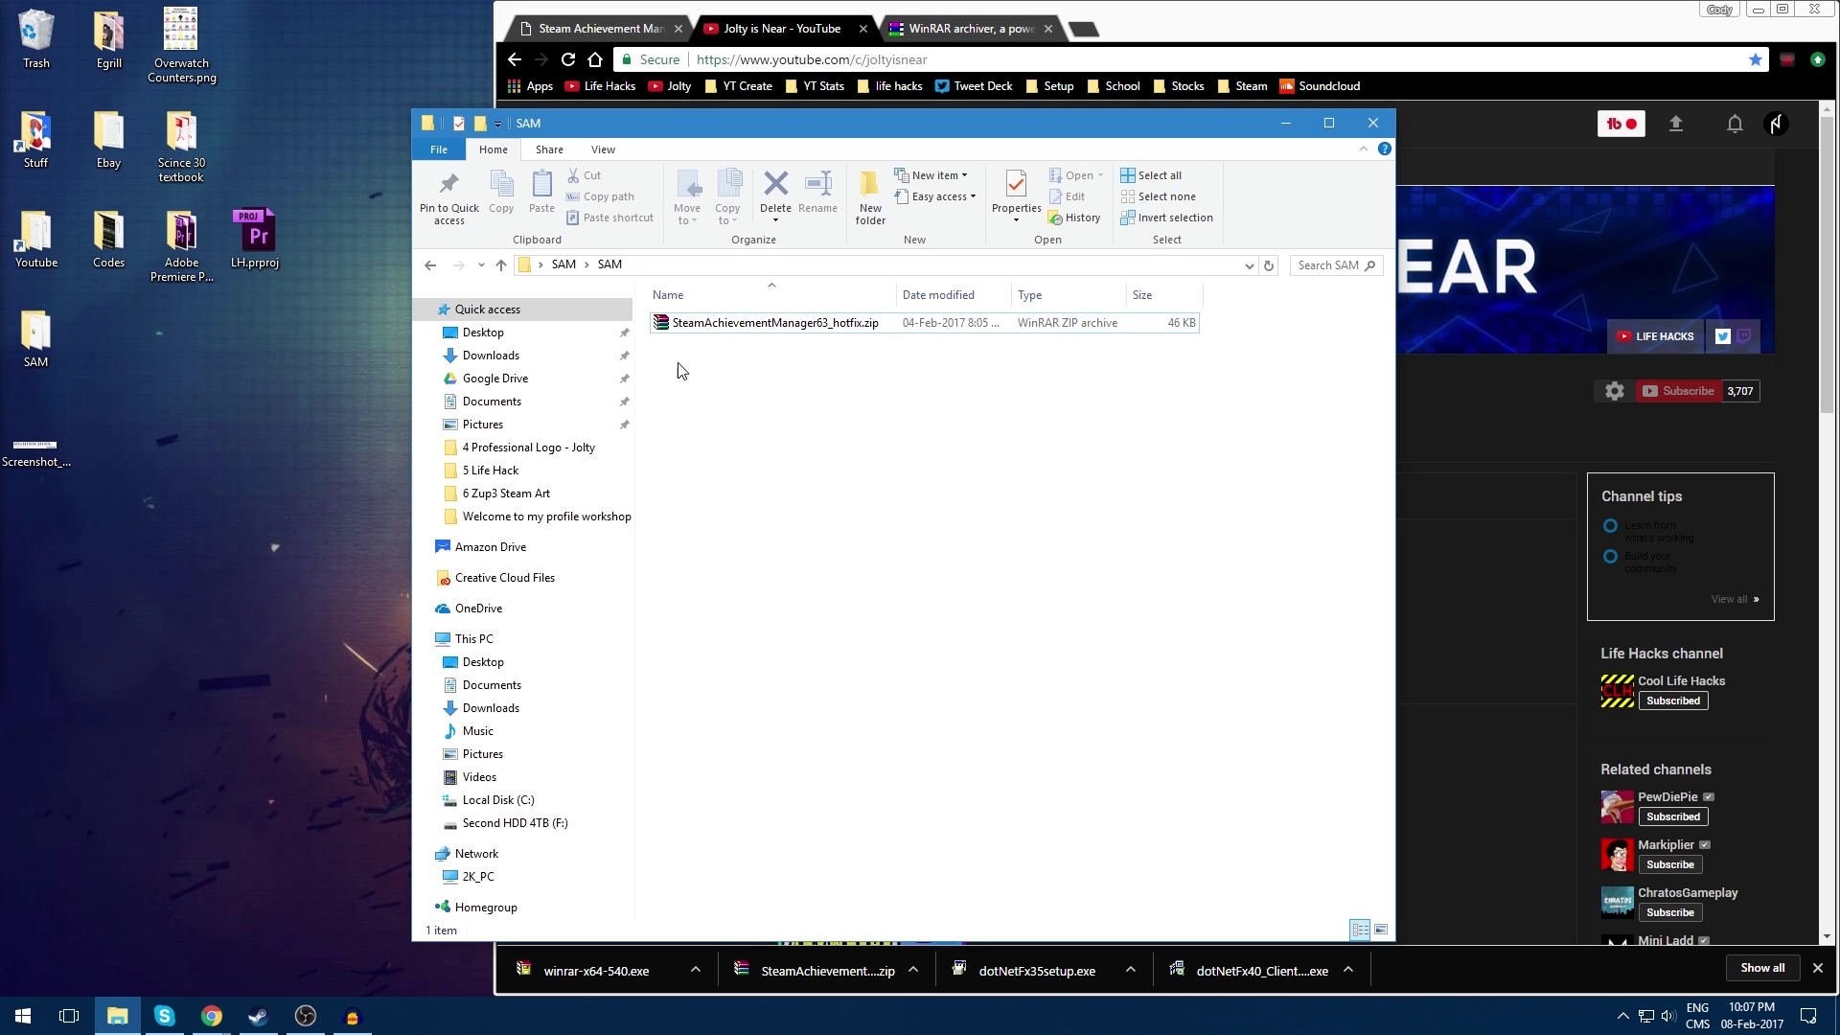
Step: Extract SteamAchievementManager63_hotfix.zip into the current SAM folder with WinRAR
left_click(734, 326)
right_click(735, 327)
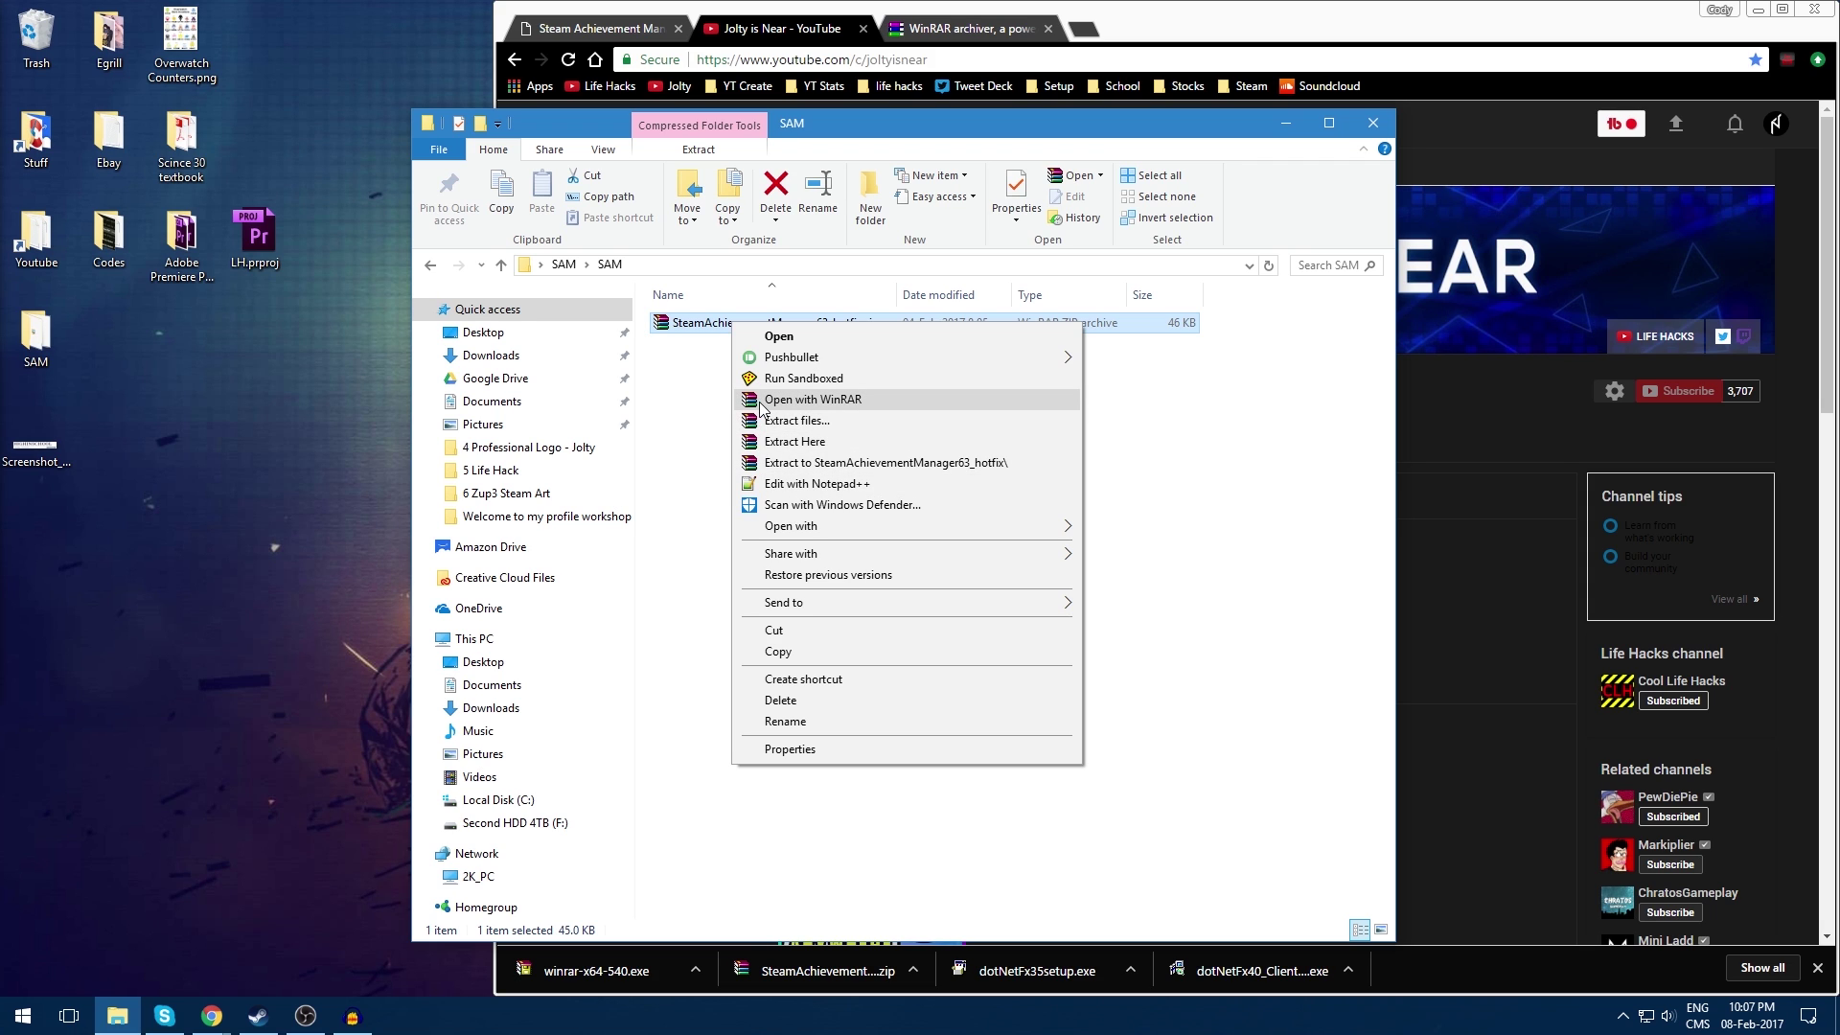
left_click(801, 444)
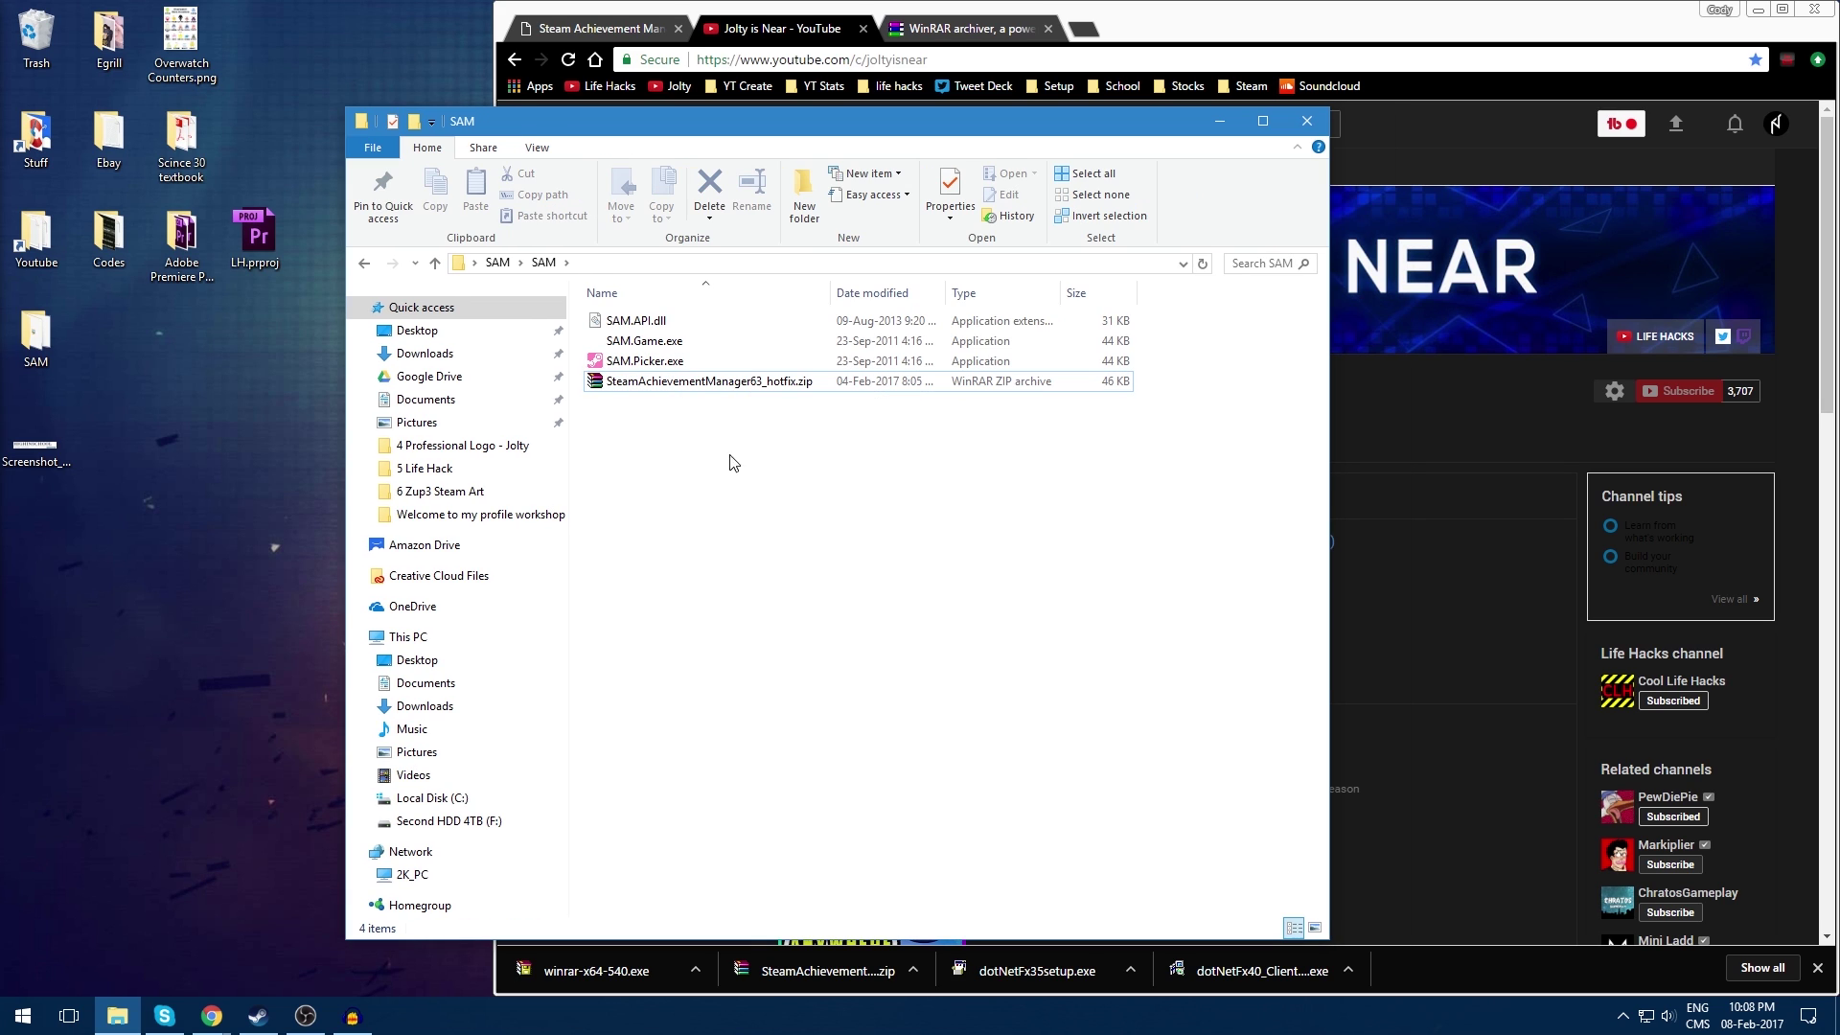
Step: Switch to Steam, open the game library and shrink the window to occupy half of the screen
left_click(256, 1027)
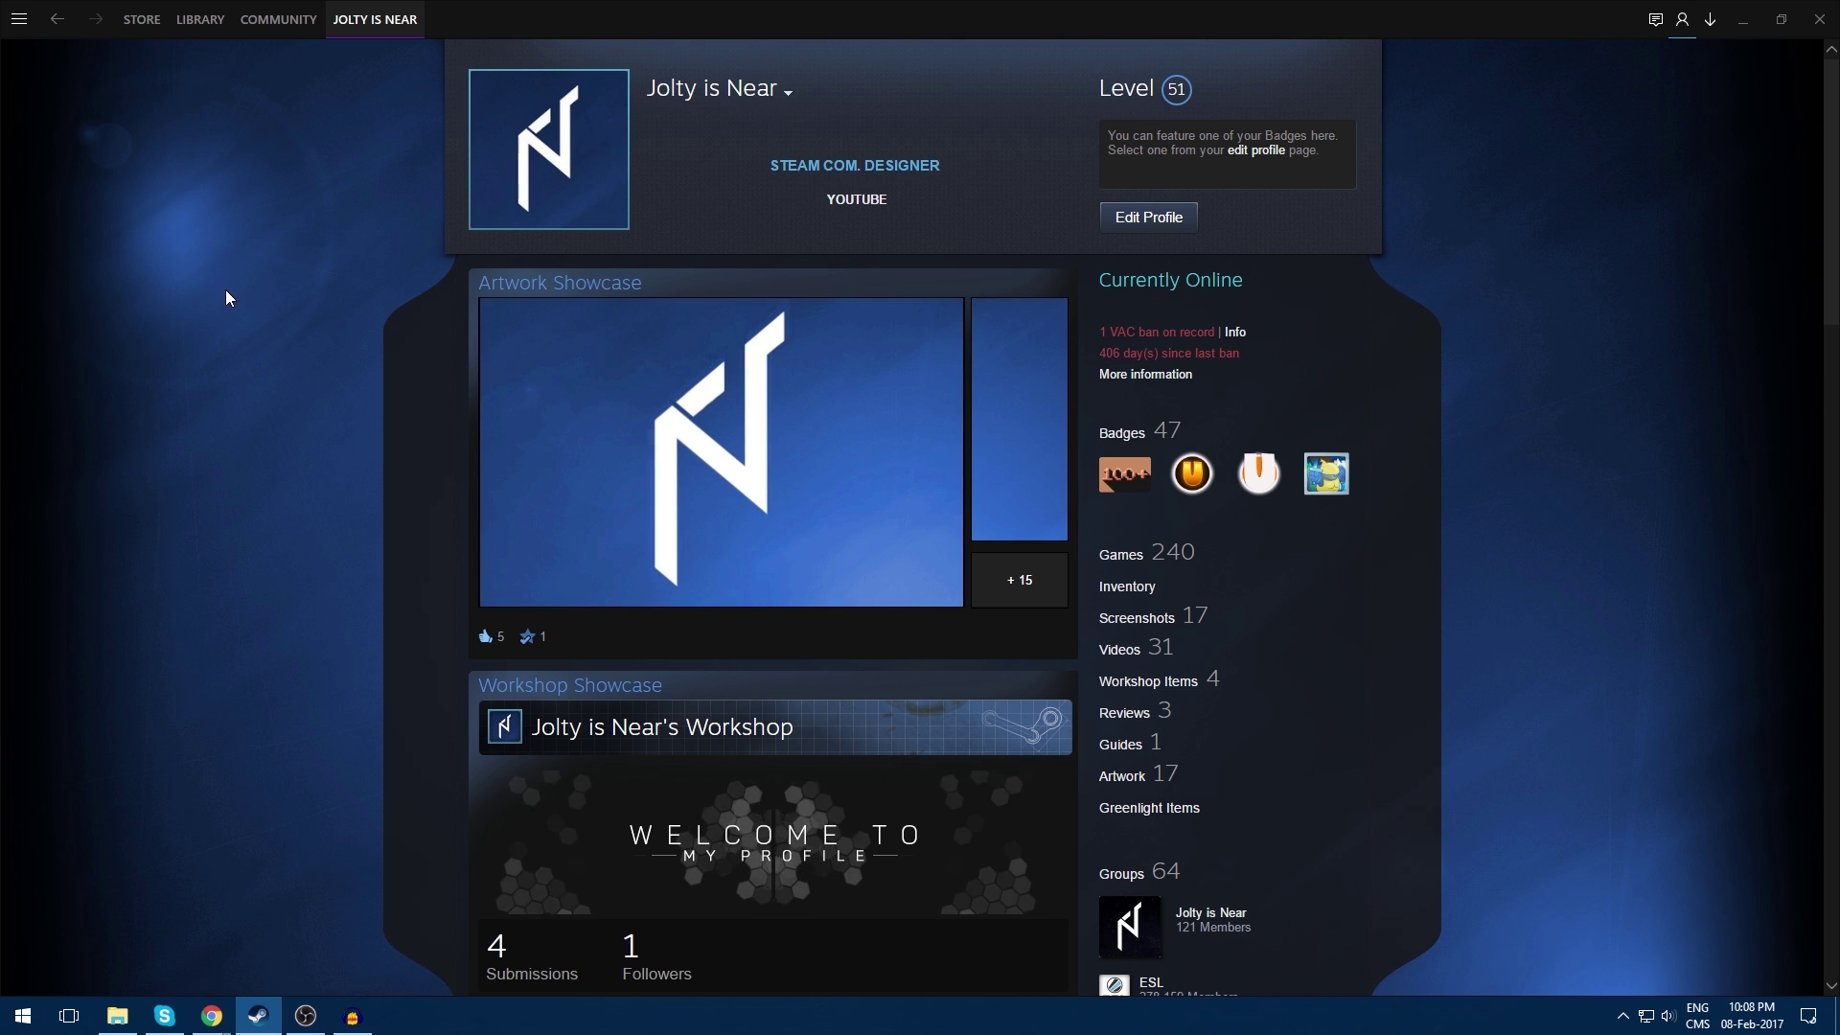
left_click(218, 29)
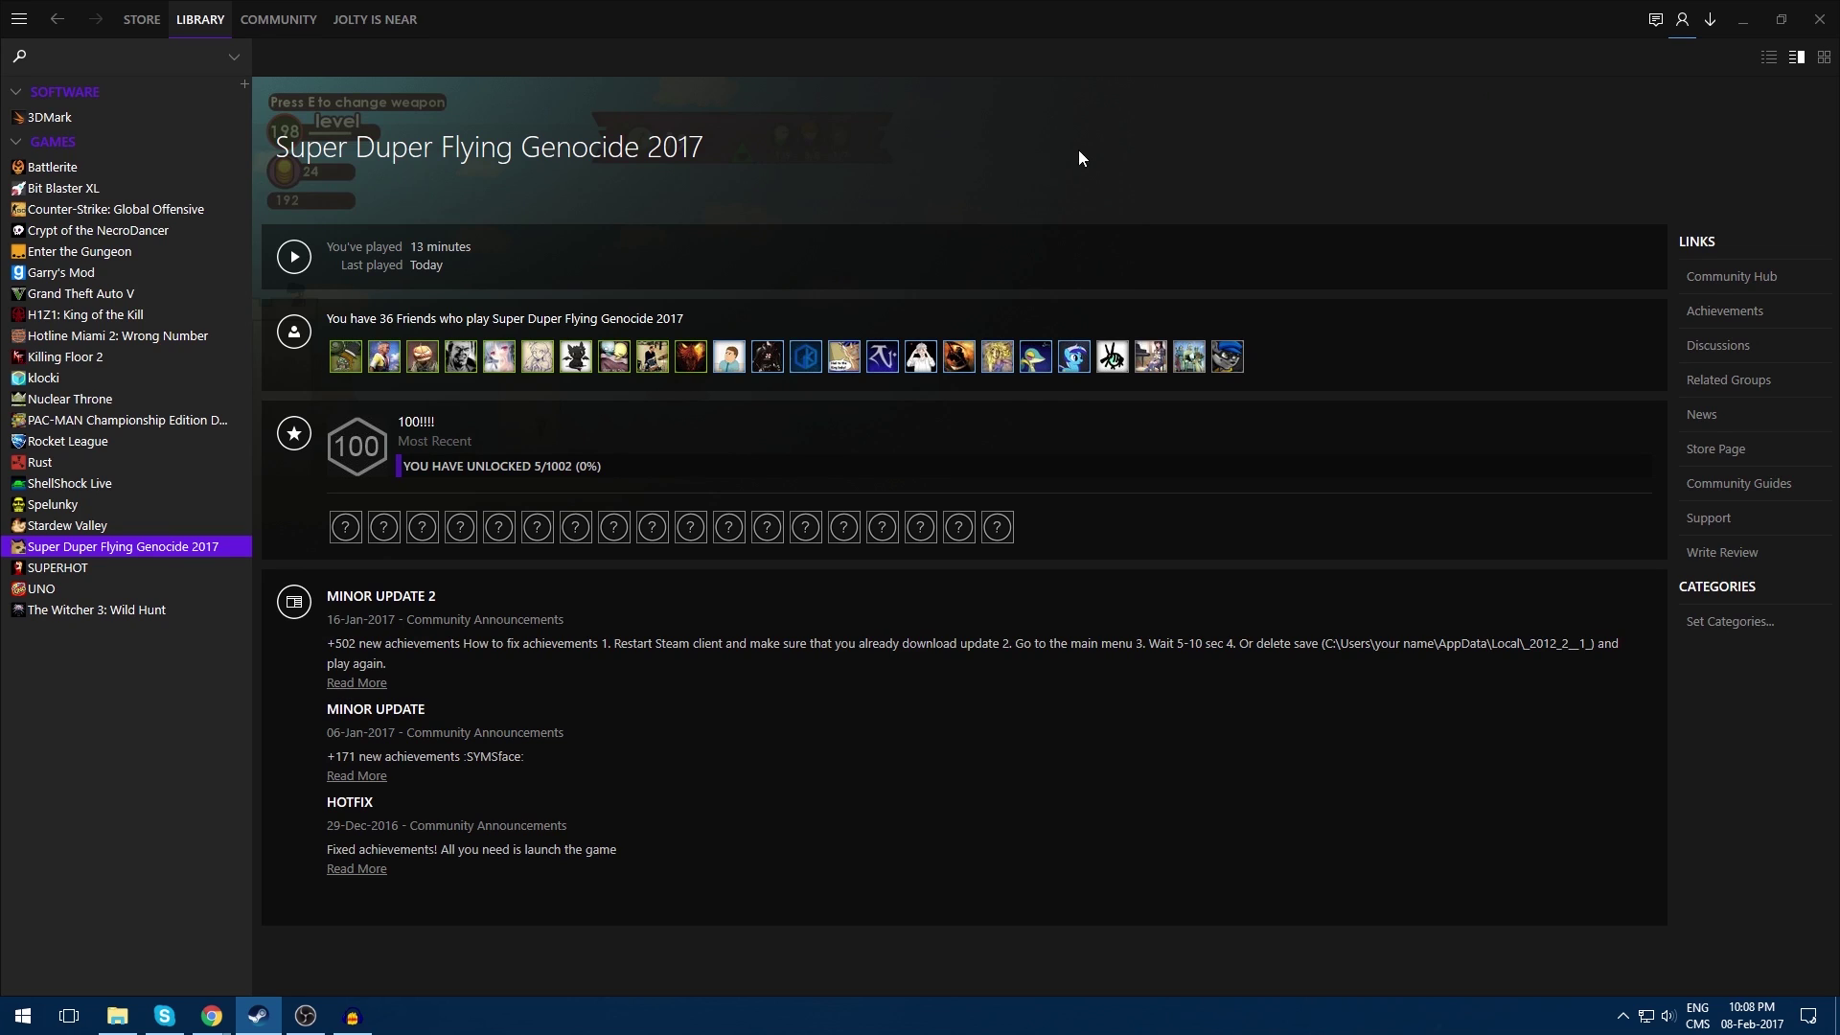
left_click(1679, 33)
left_click_drag(1706, 57, 1055, 342)
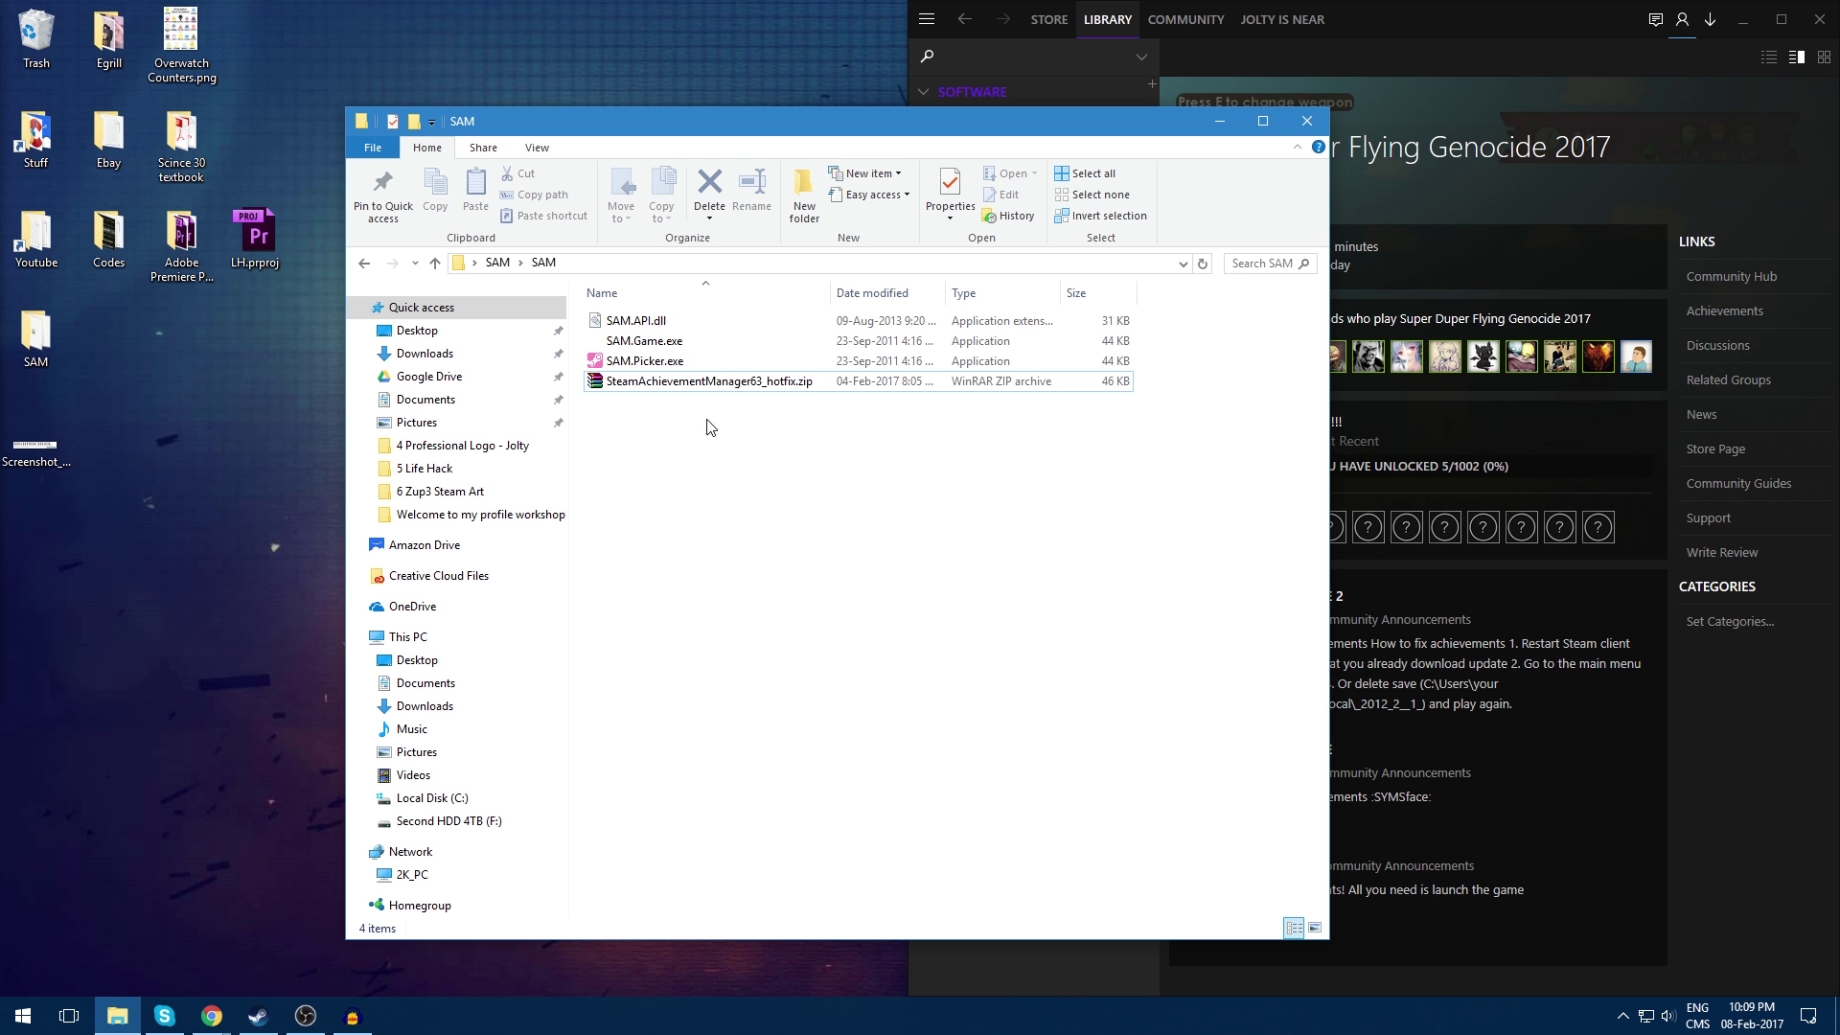
Step: Launch SAM.Picker.exe from the extracted files and fit its game picker window into the free half of the screen beside Steam
left_click(647, 366)
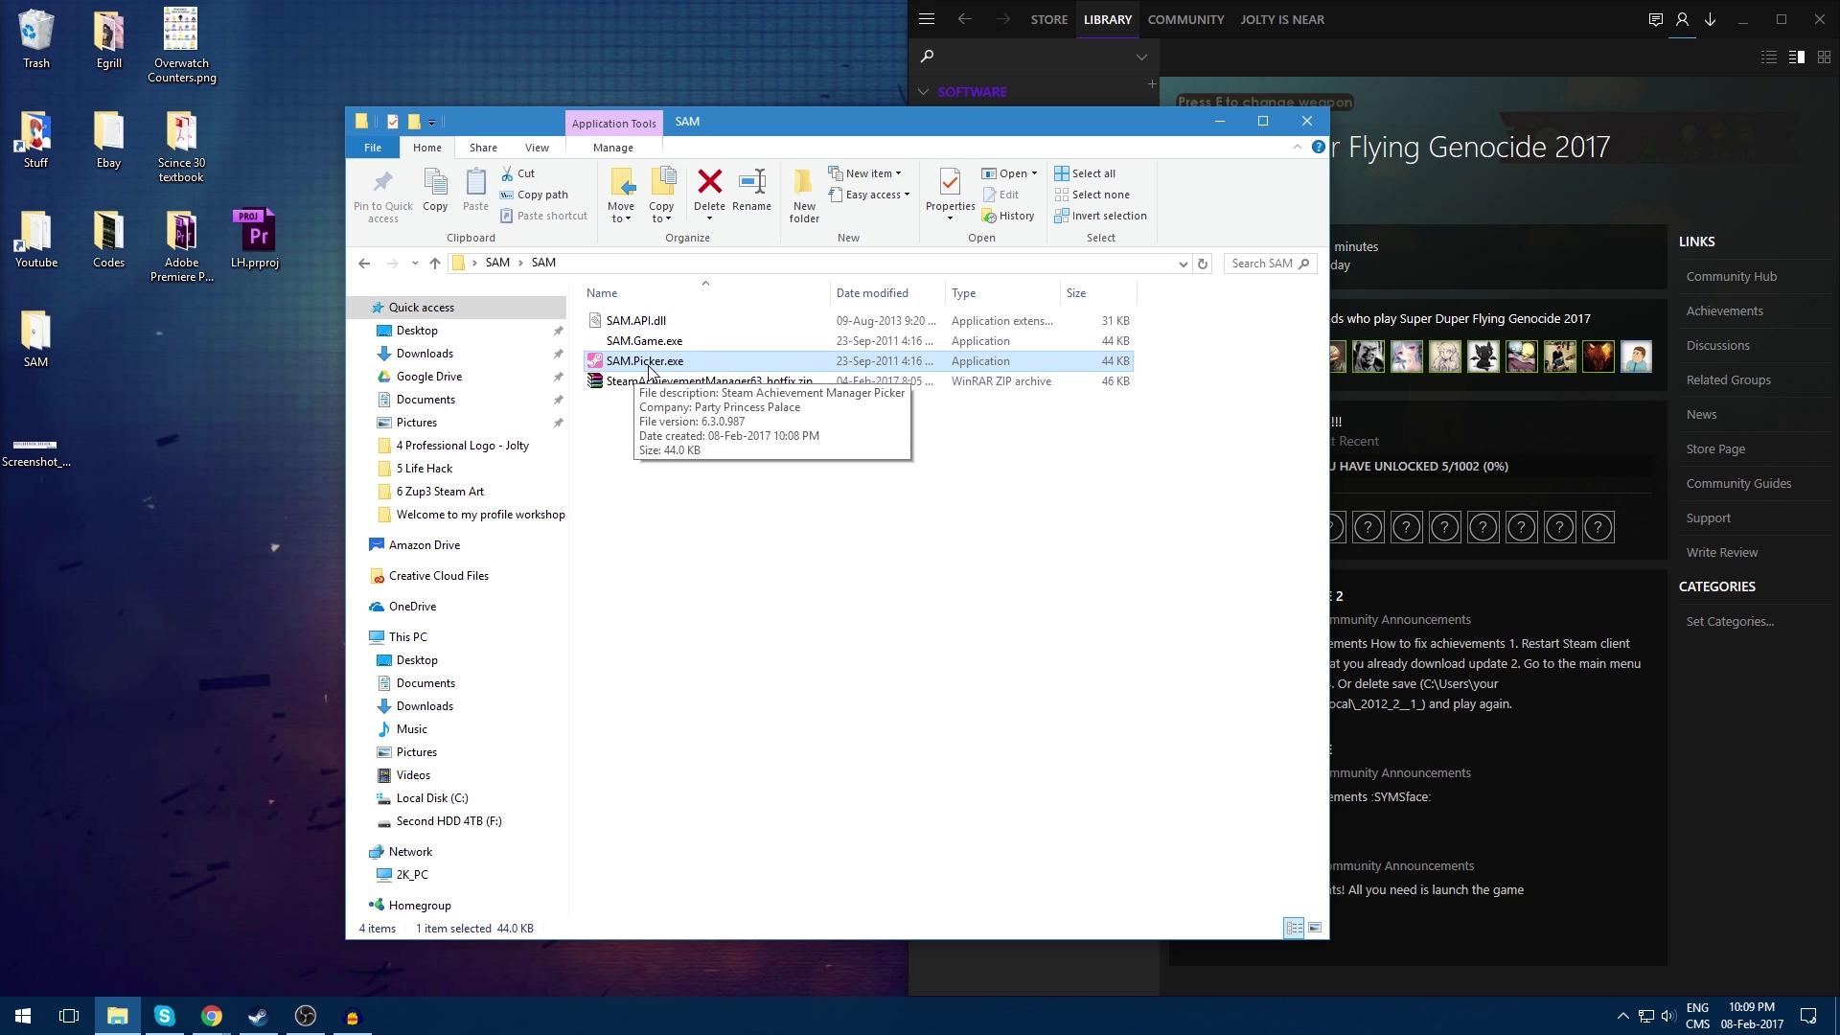
double_click(664, 369)
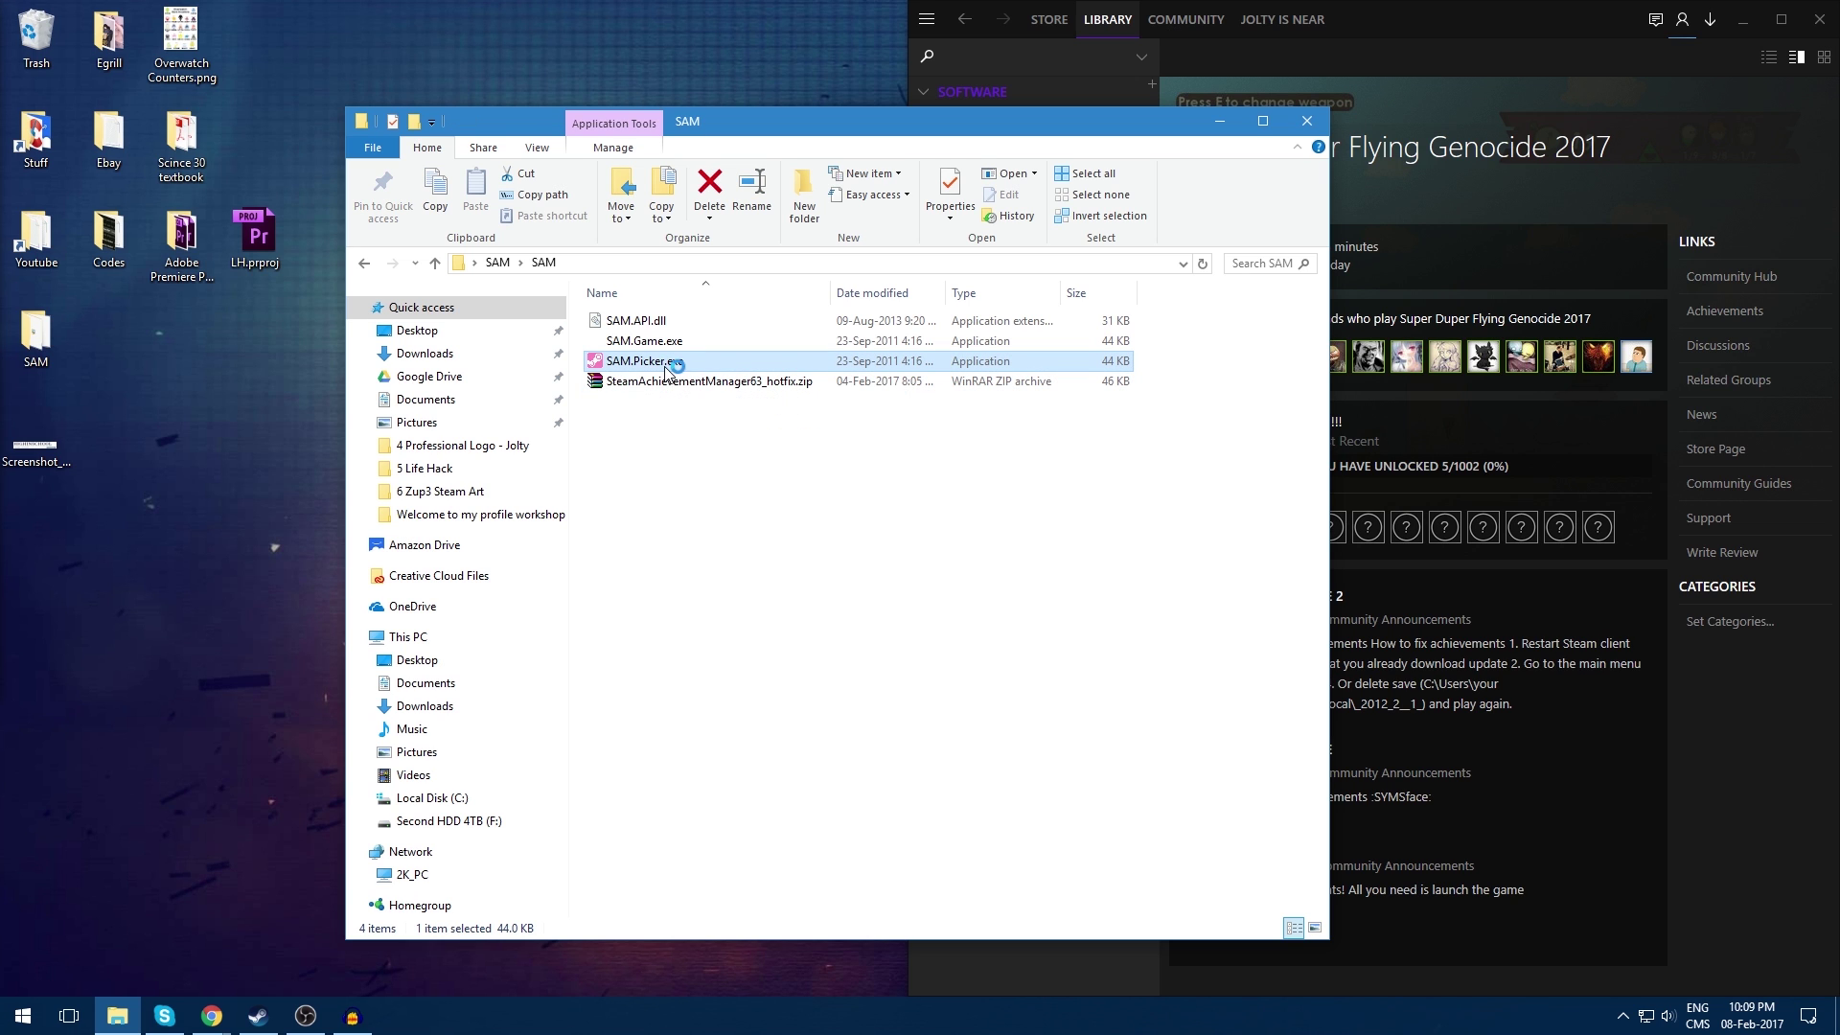
left_click_drag(587, 210, 606, 123)
left_click_drag(926, 402, 1194, 887)
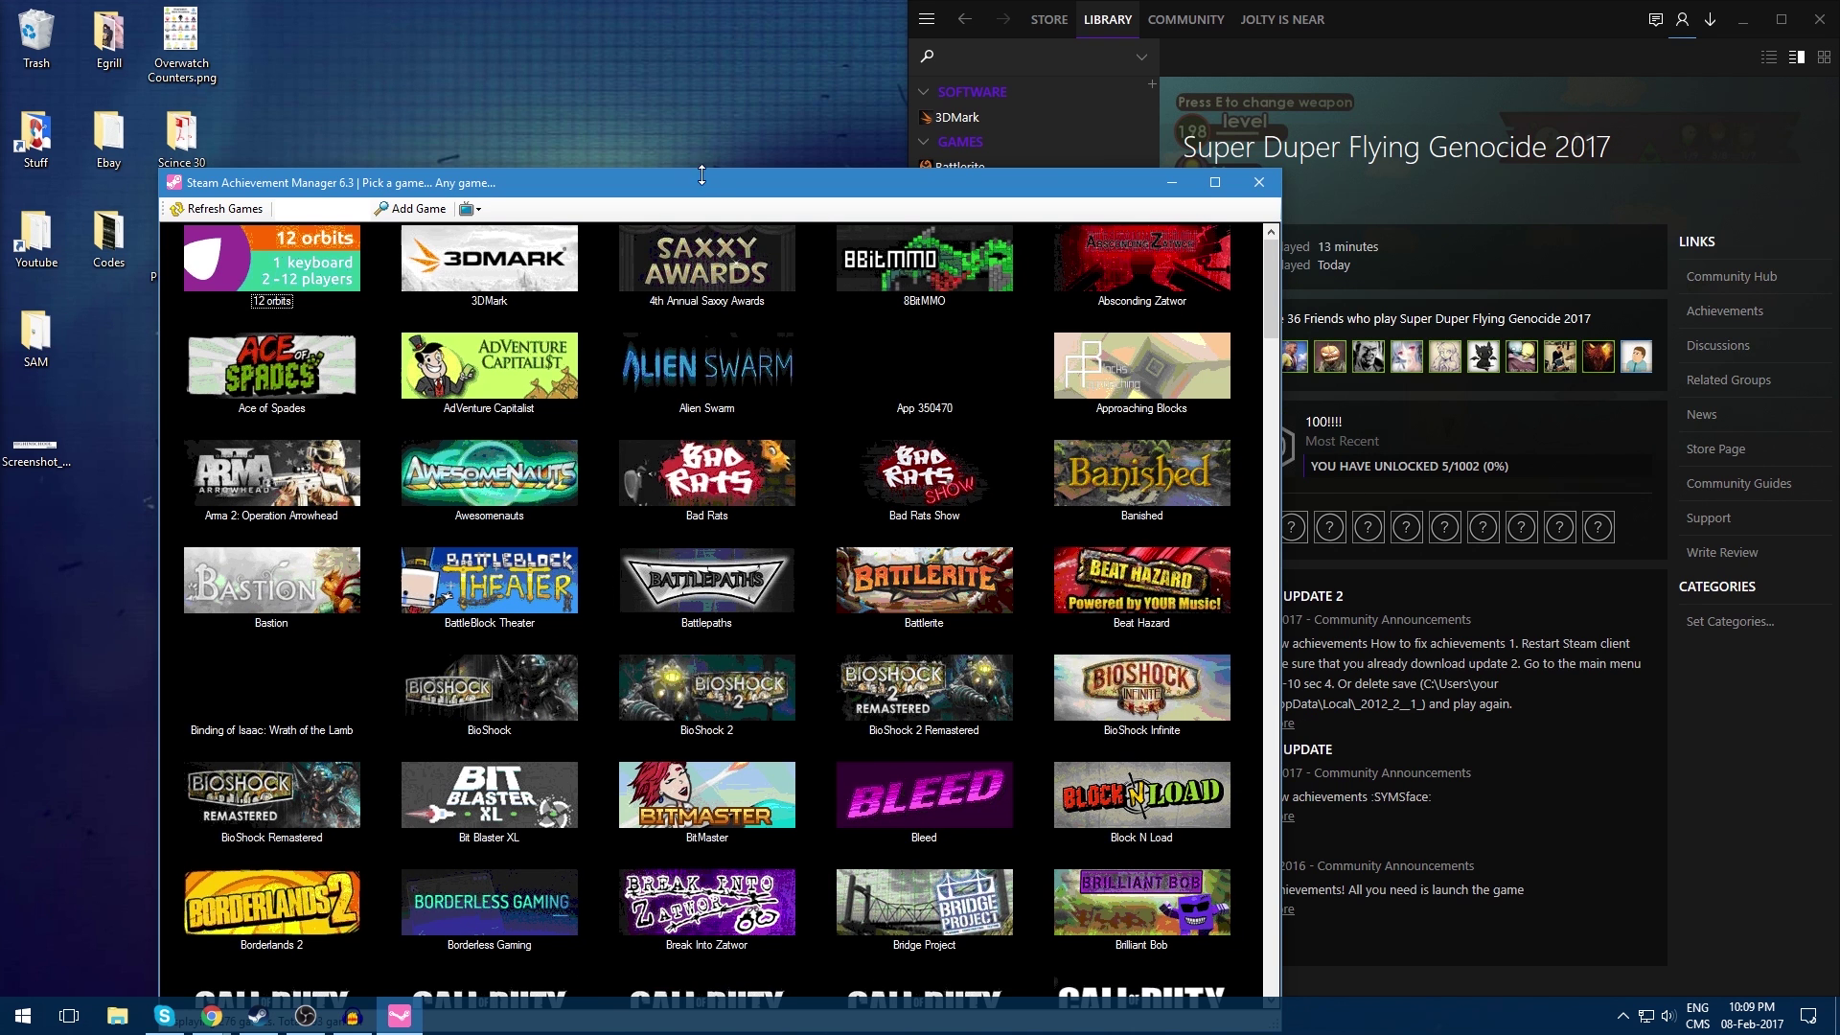
left_click_drag(701, 175, 552, 73)
key("super+Left")
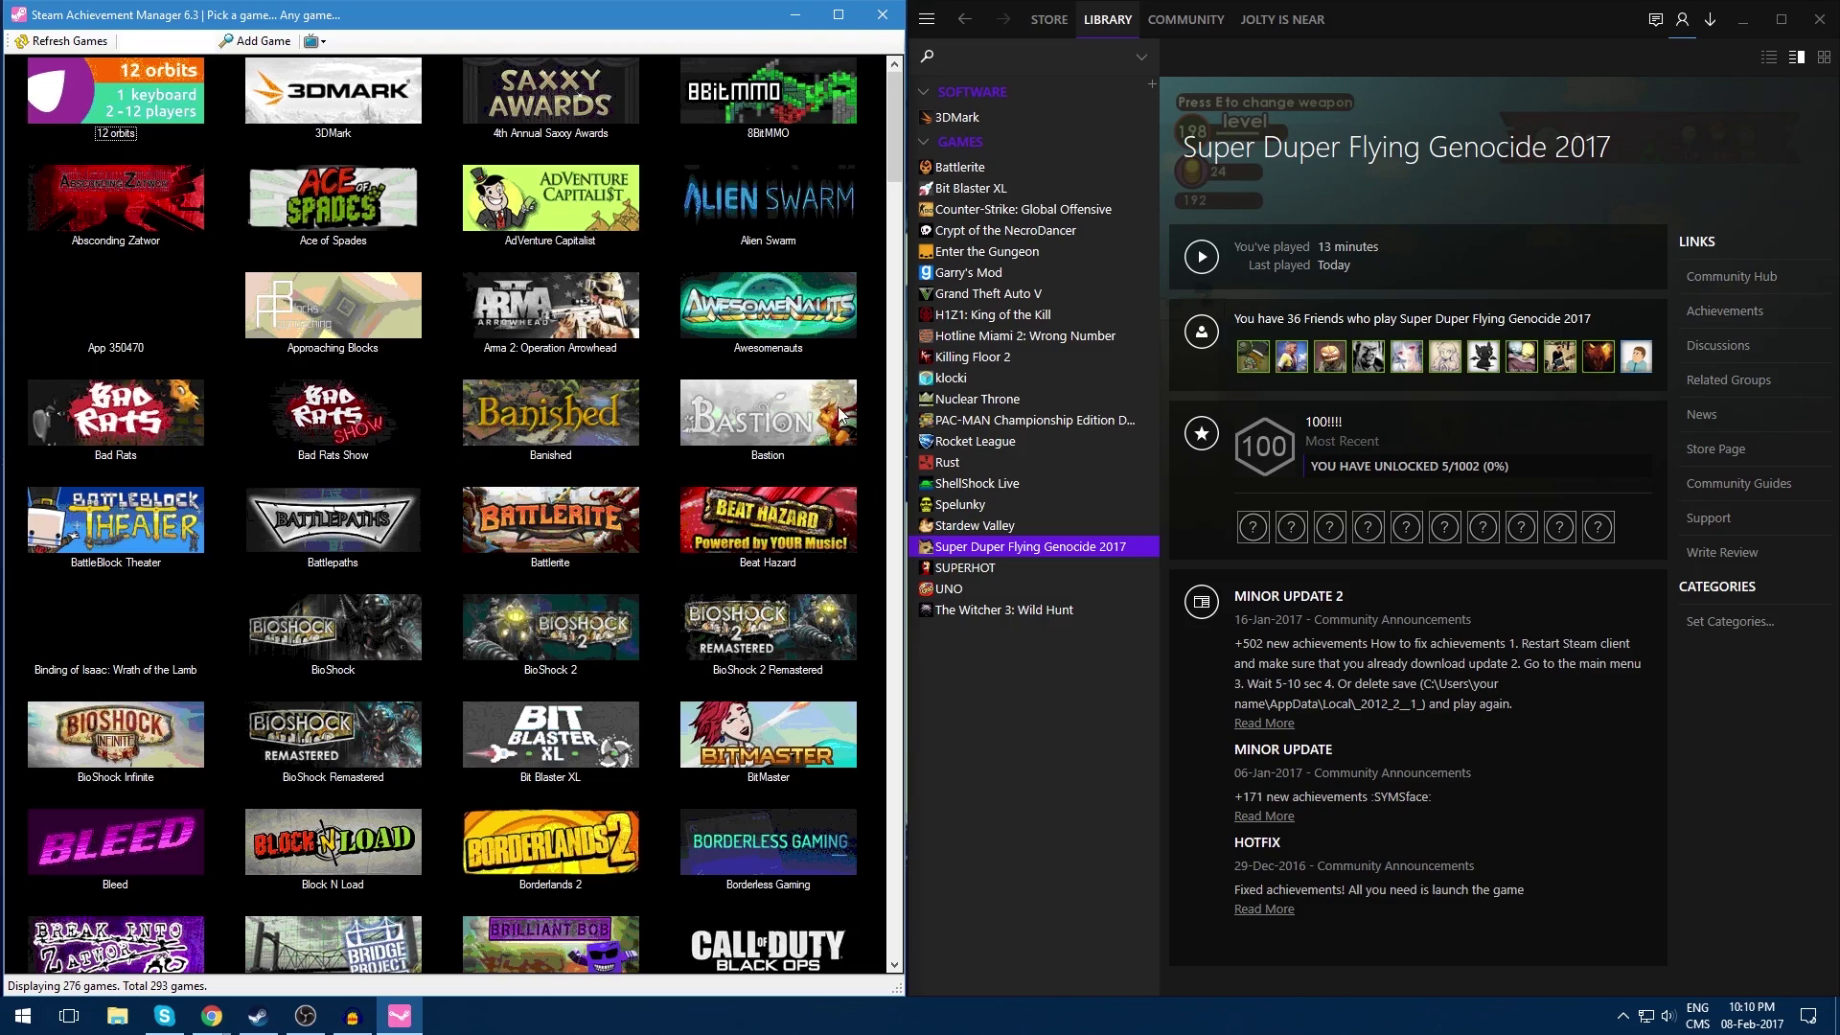
Step: Find Super Duper Flying Genocide 2017 in the game picker and open its achievements
scroll(834, 460, "down", 8)
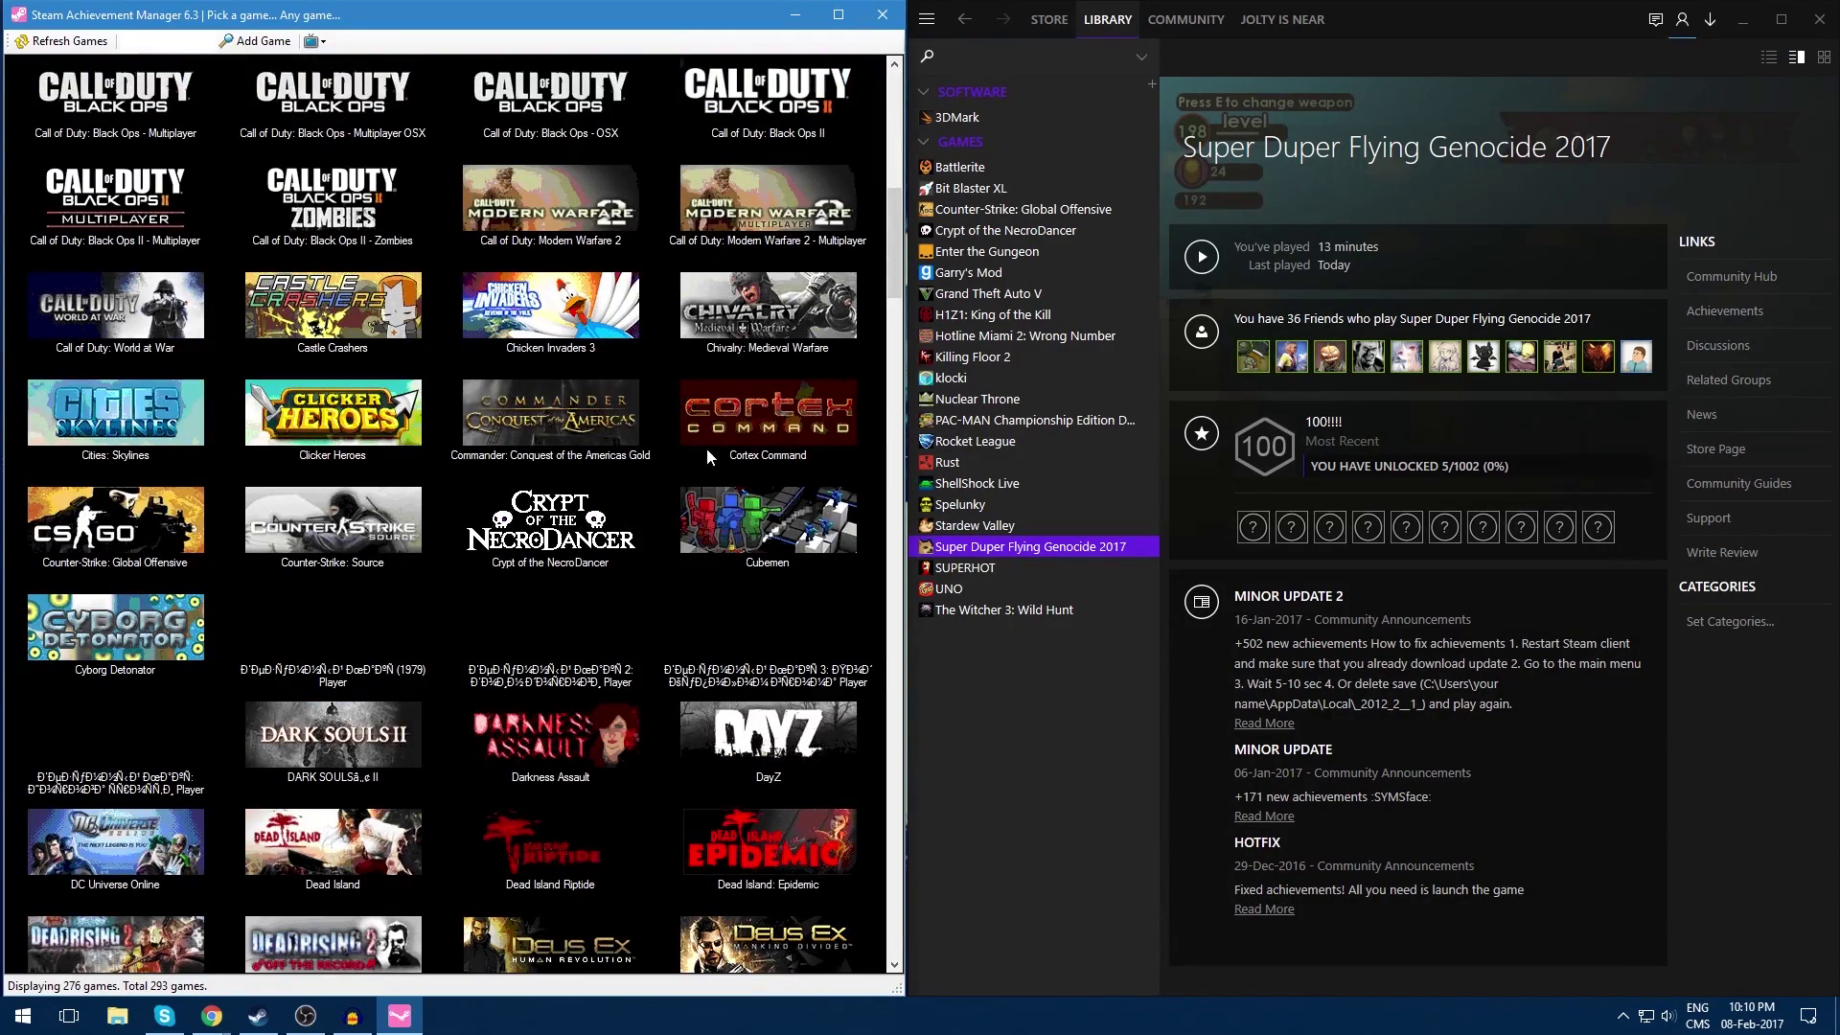
scroll(661, 472, "up", 8)
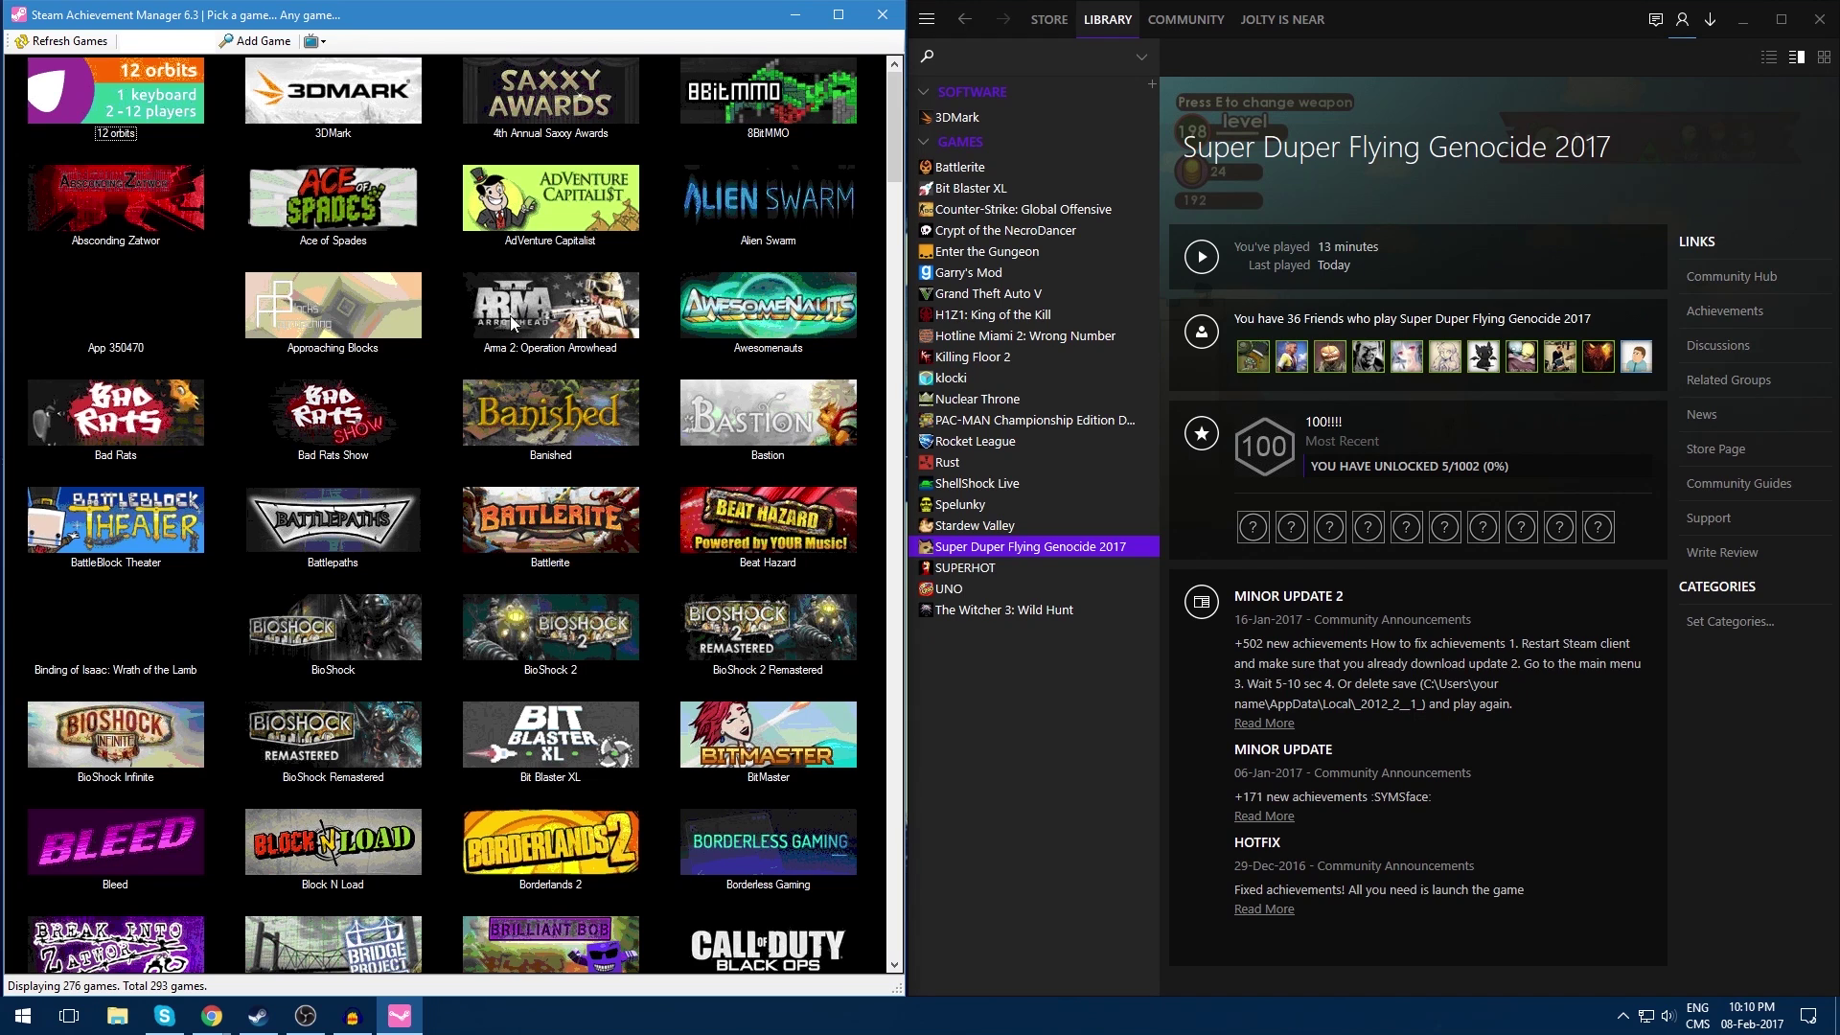
scroll(452, 456, "down", 8)
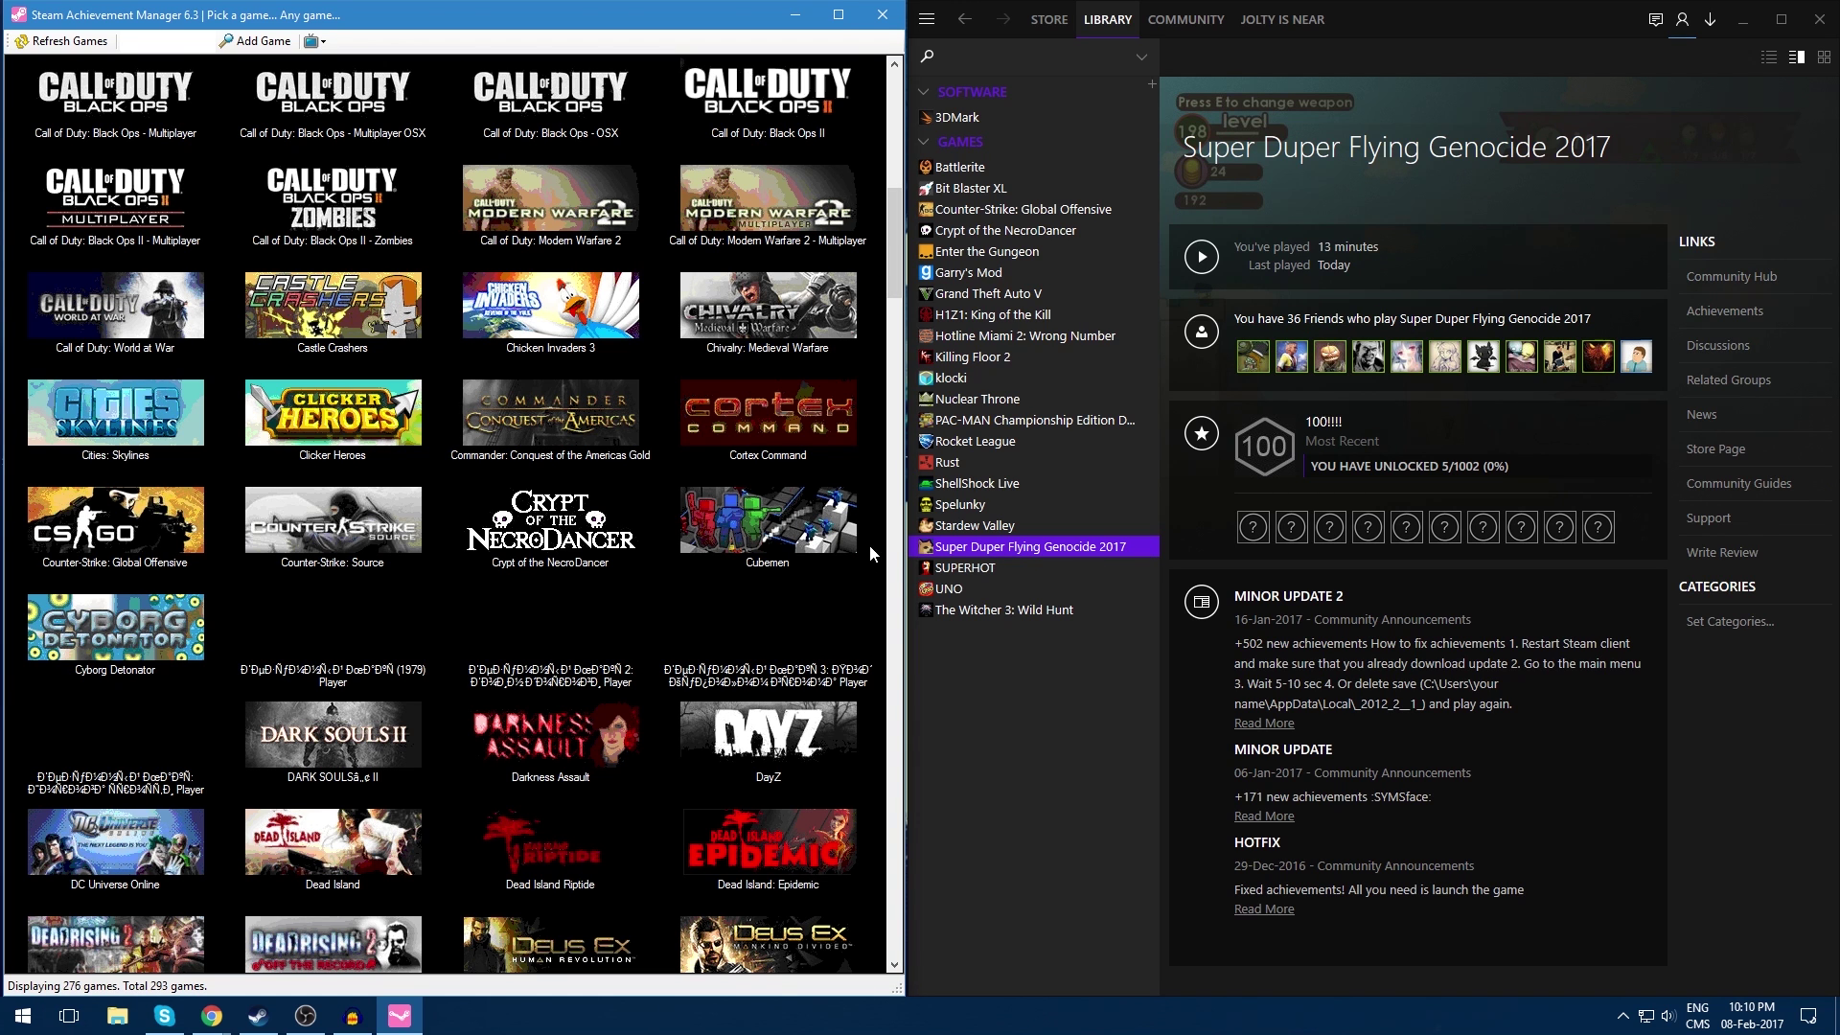
scroll(870, 544, "down", 12)
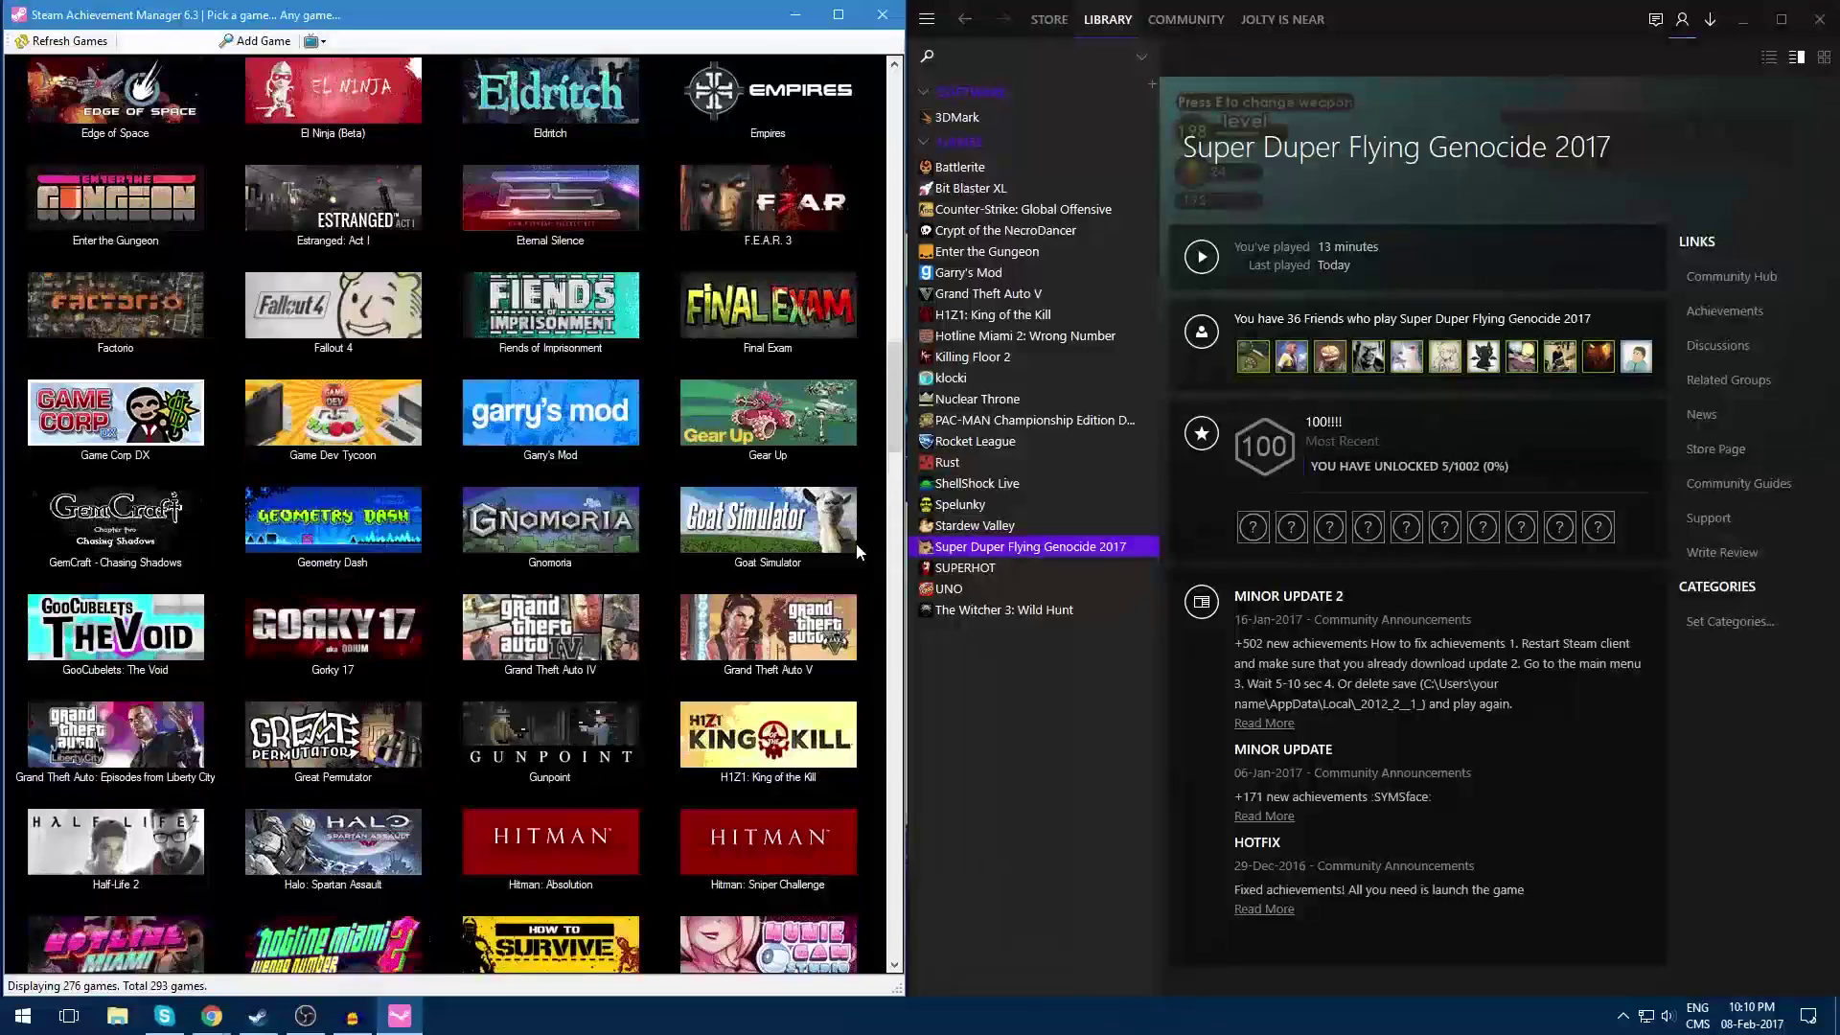
scroll(855, 543, "down", 12)
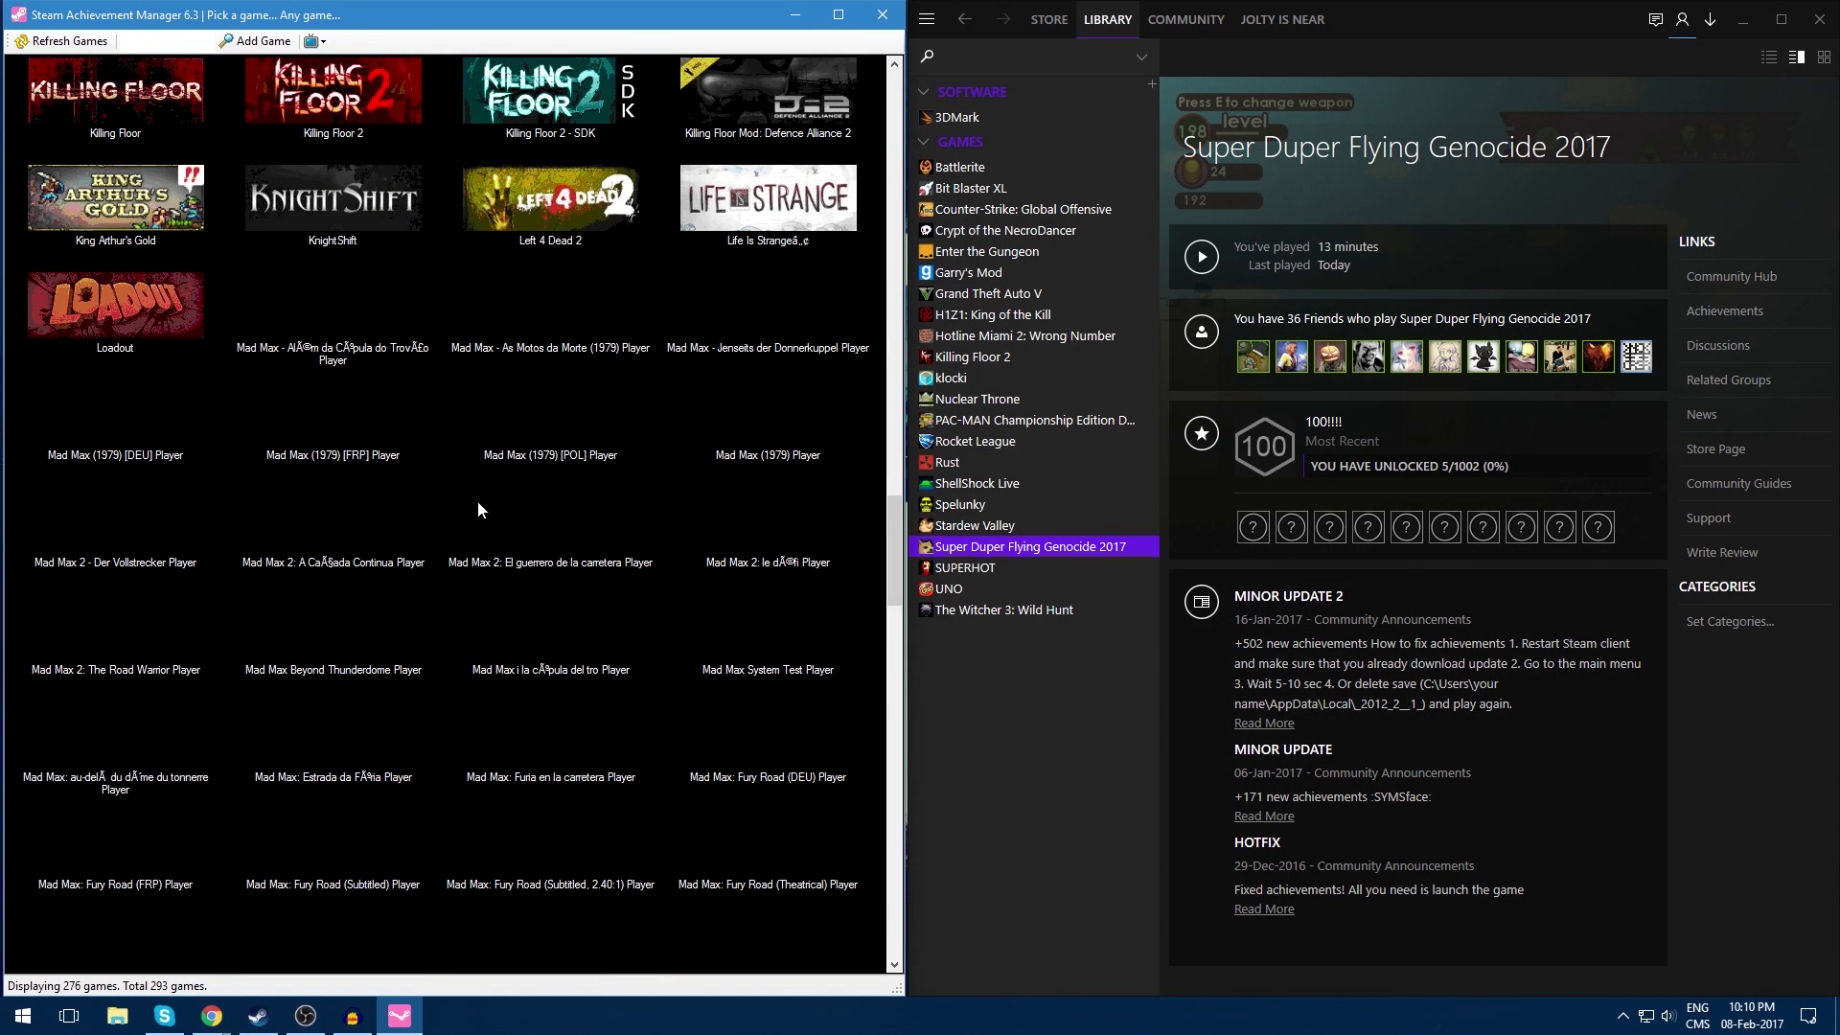
scroll(435, 489, "up", 6)
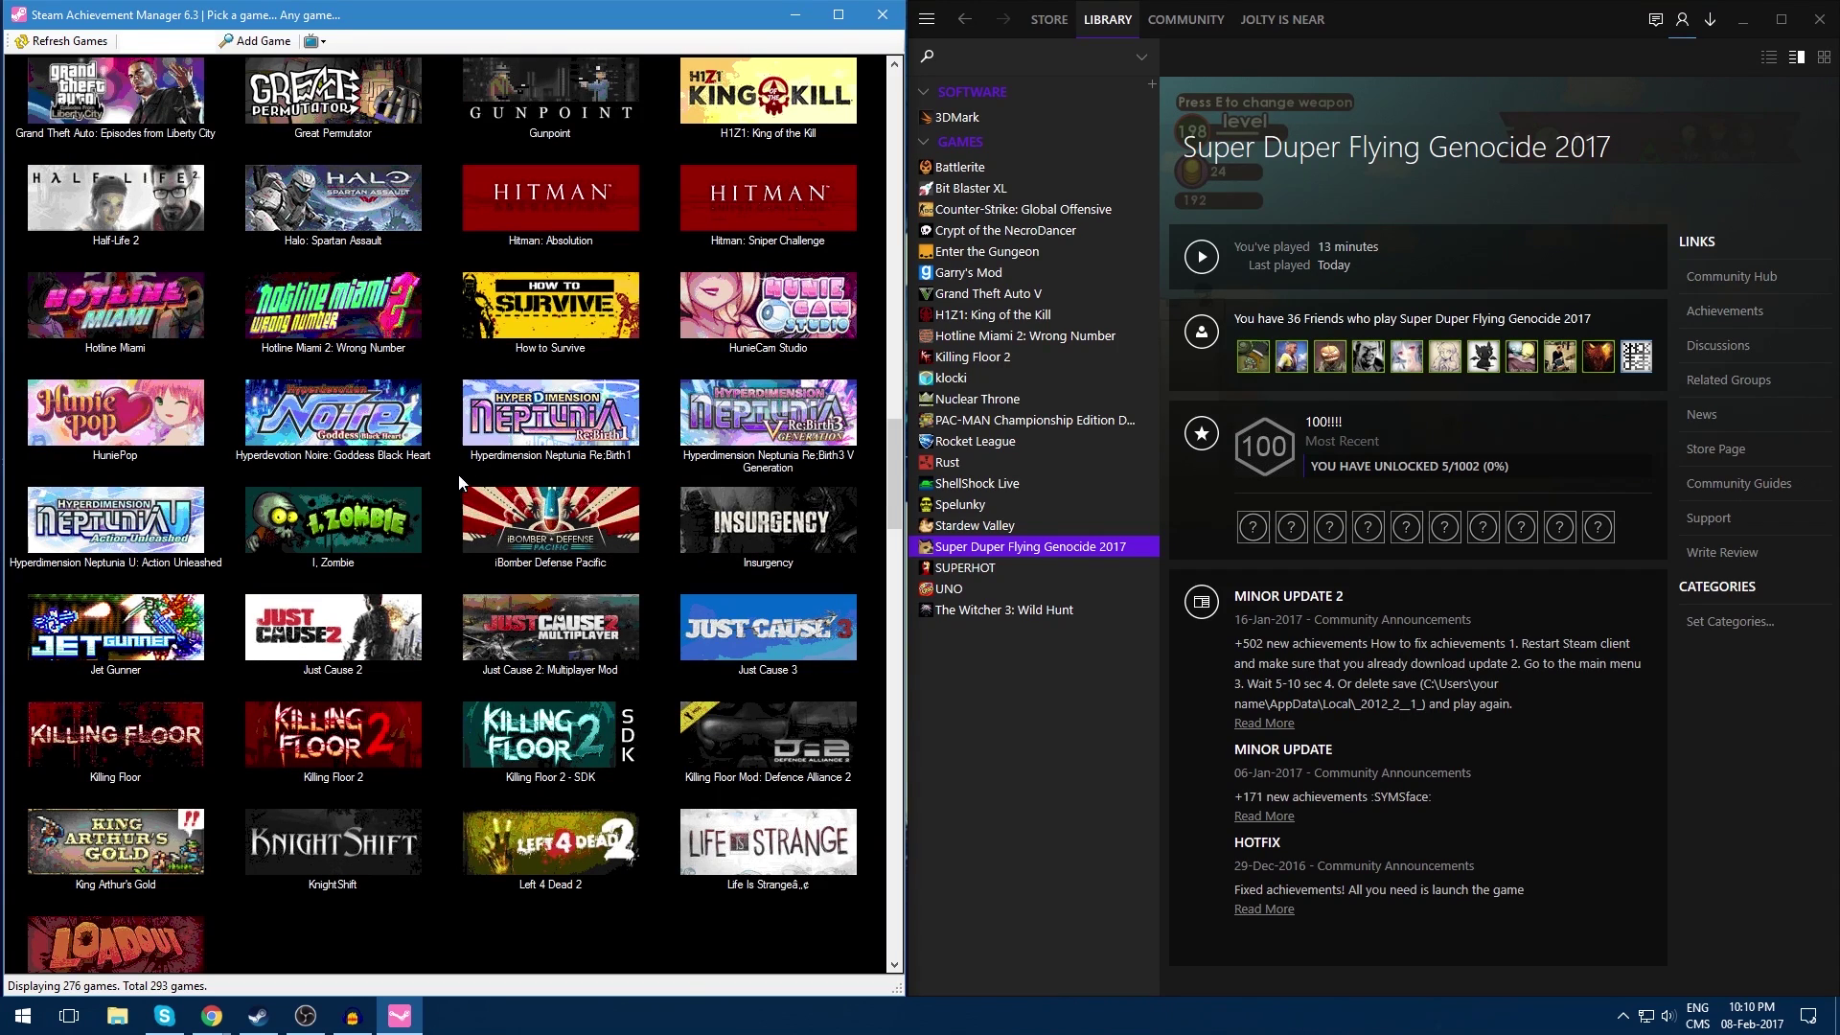
scroll(450, 554, "down", 6)
scroll(427, 533, "down", 9)
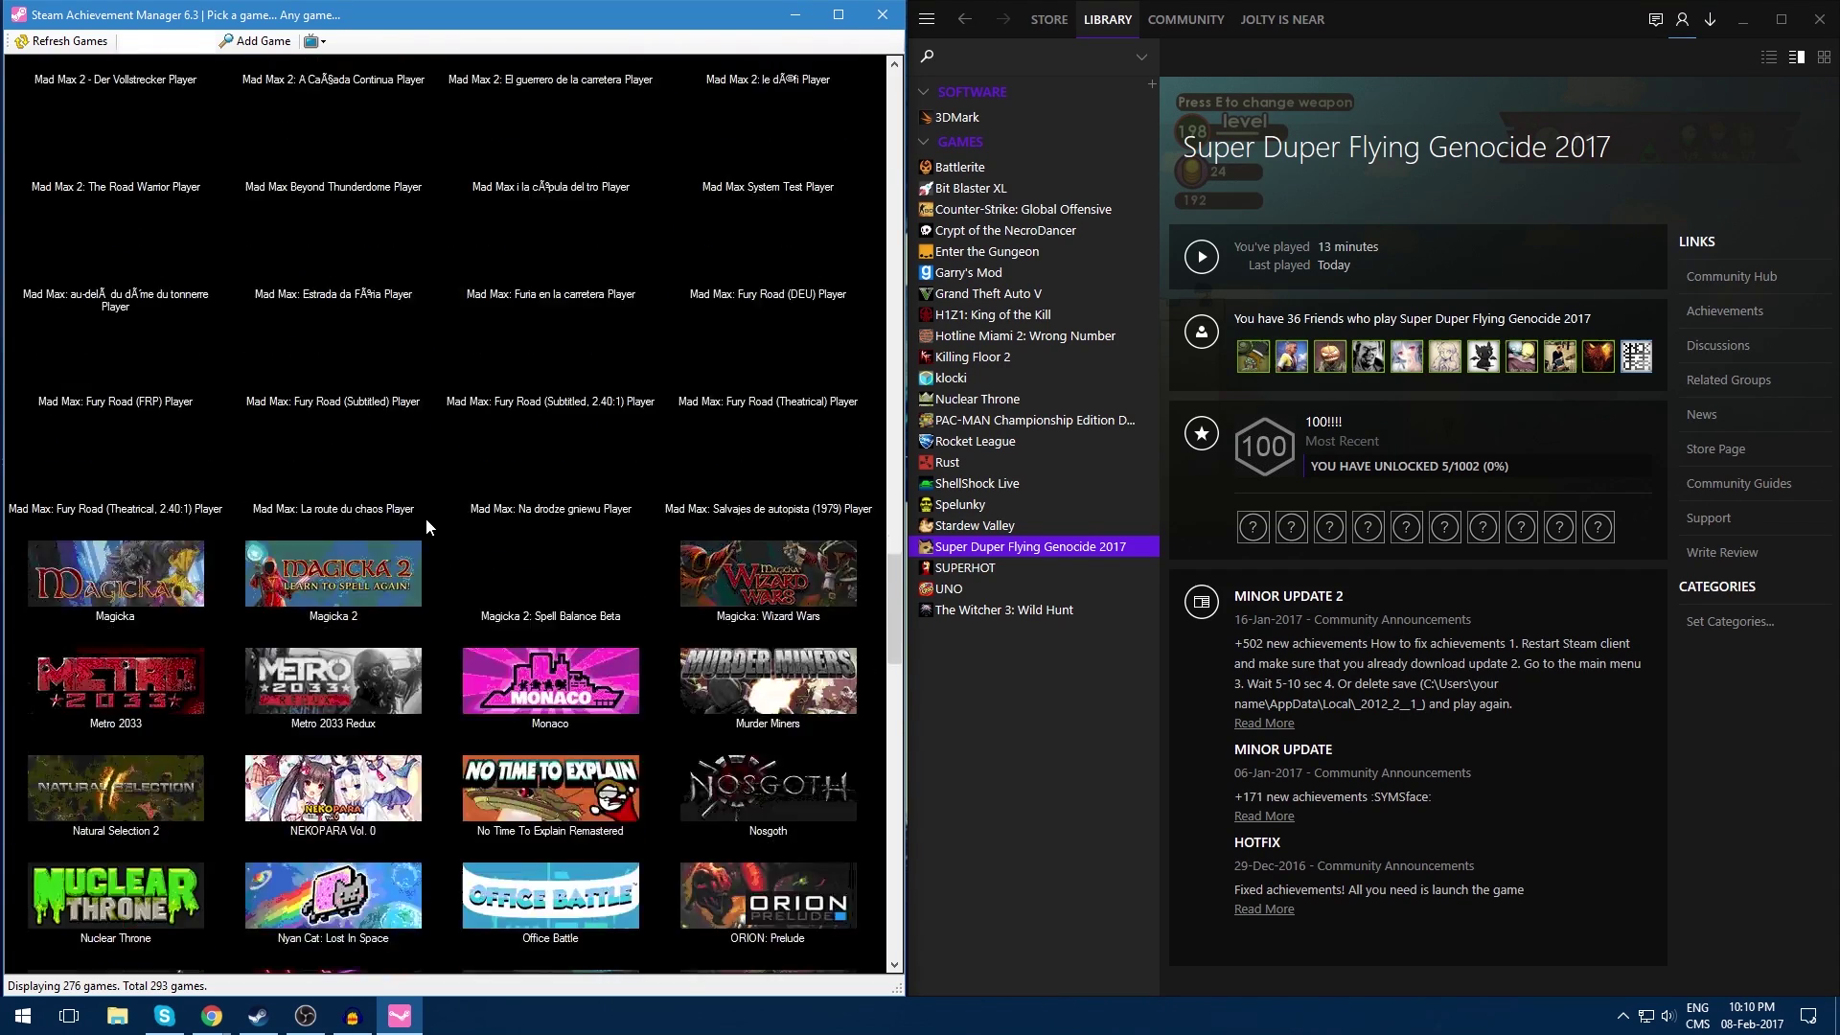
scroll(430, 518, "down", 7)
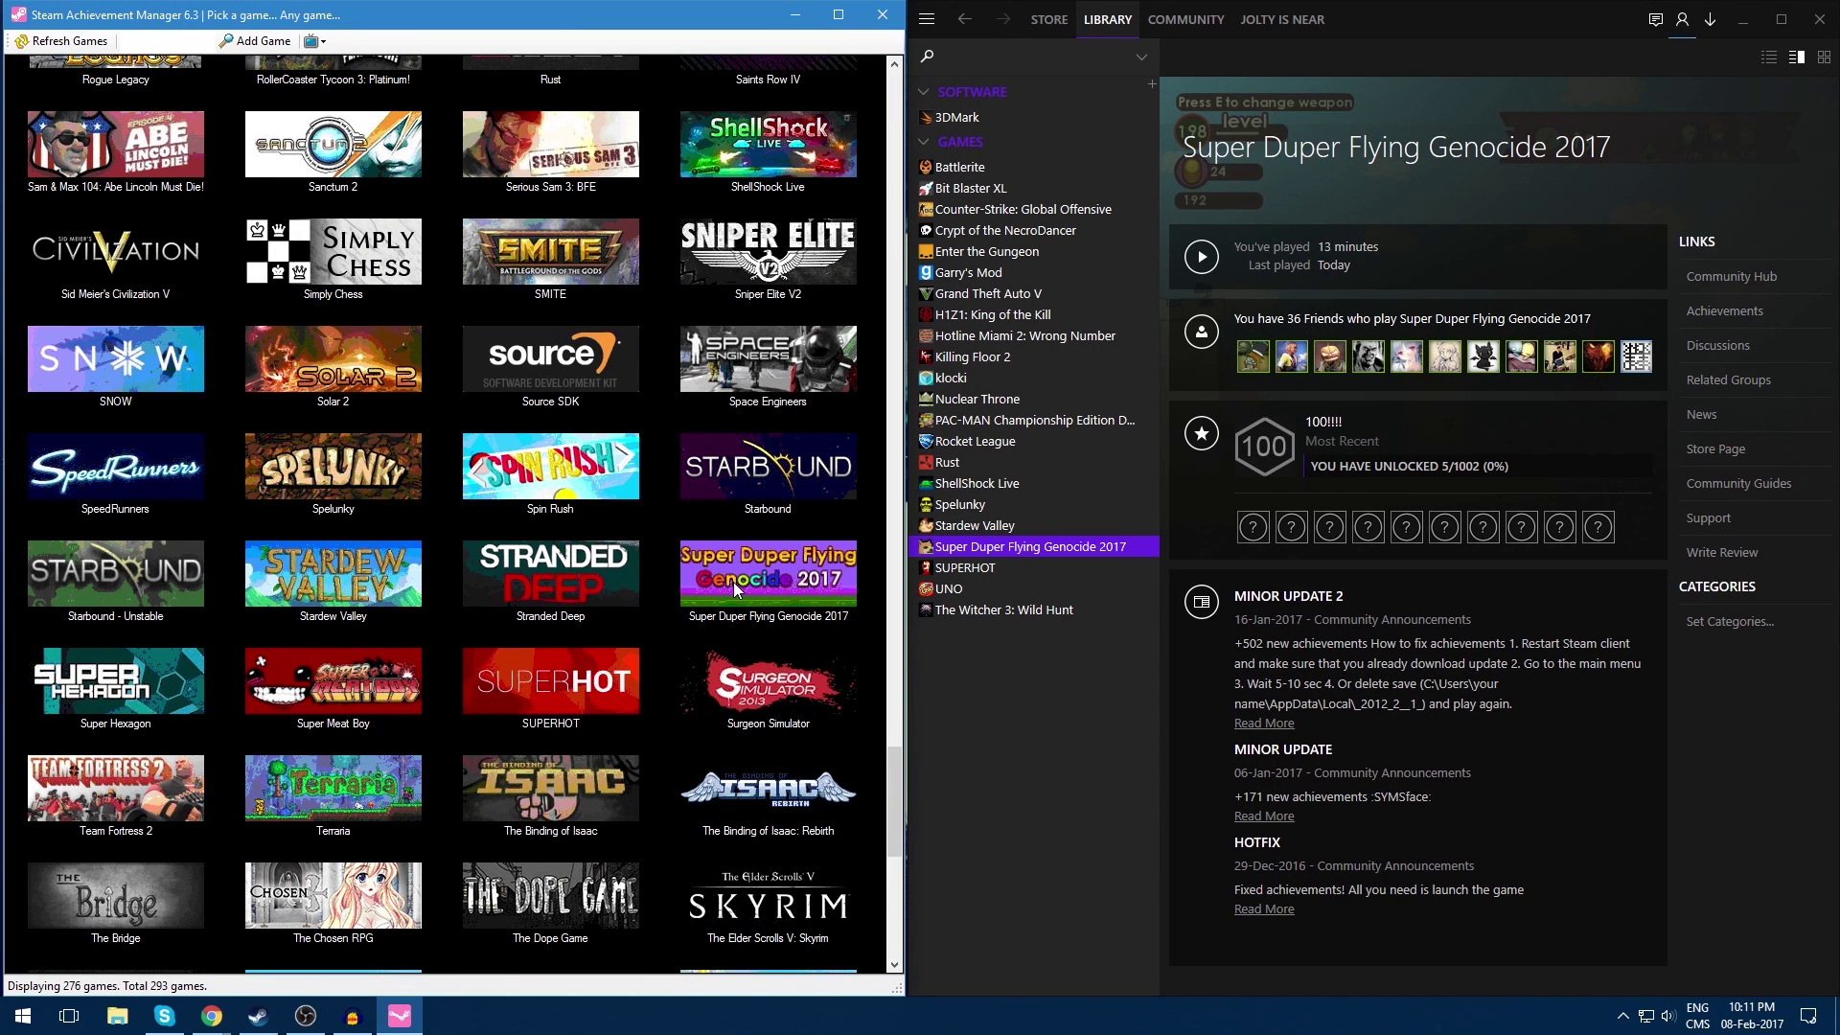
double_click(733, 583)
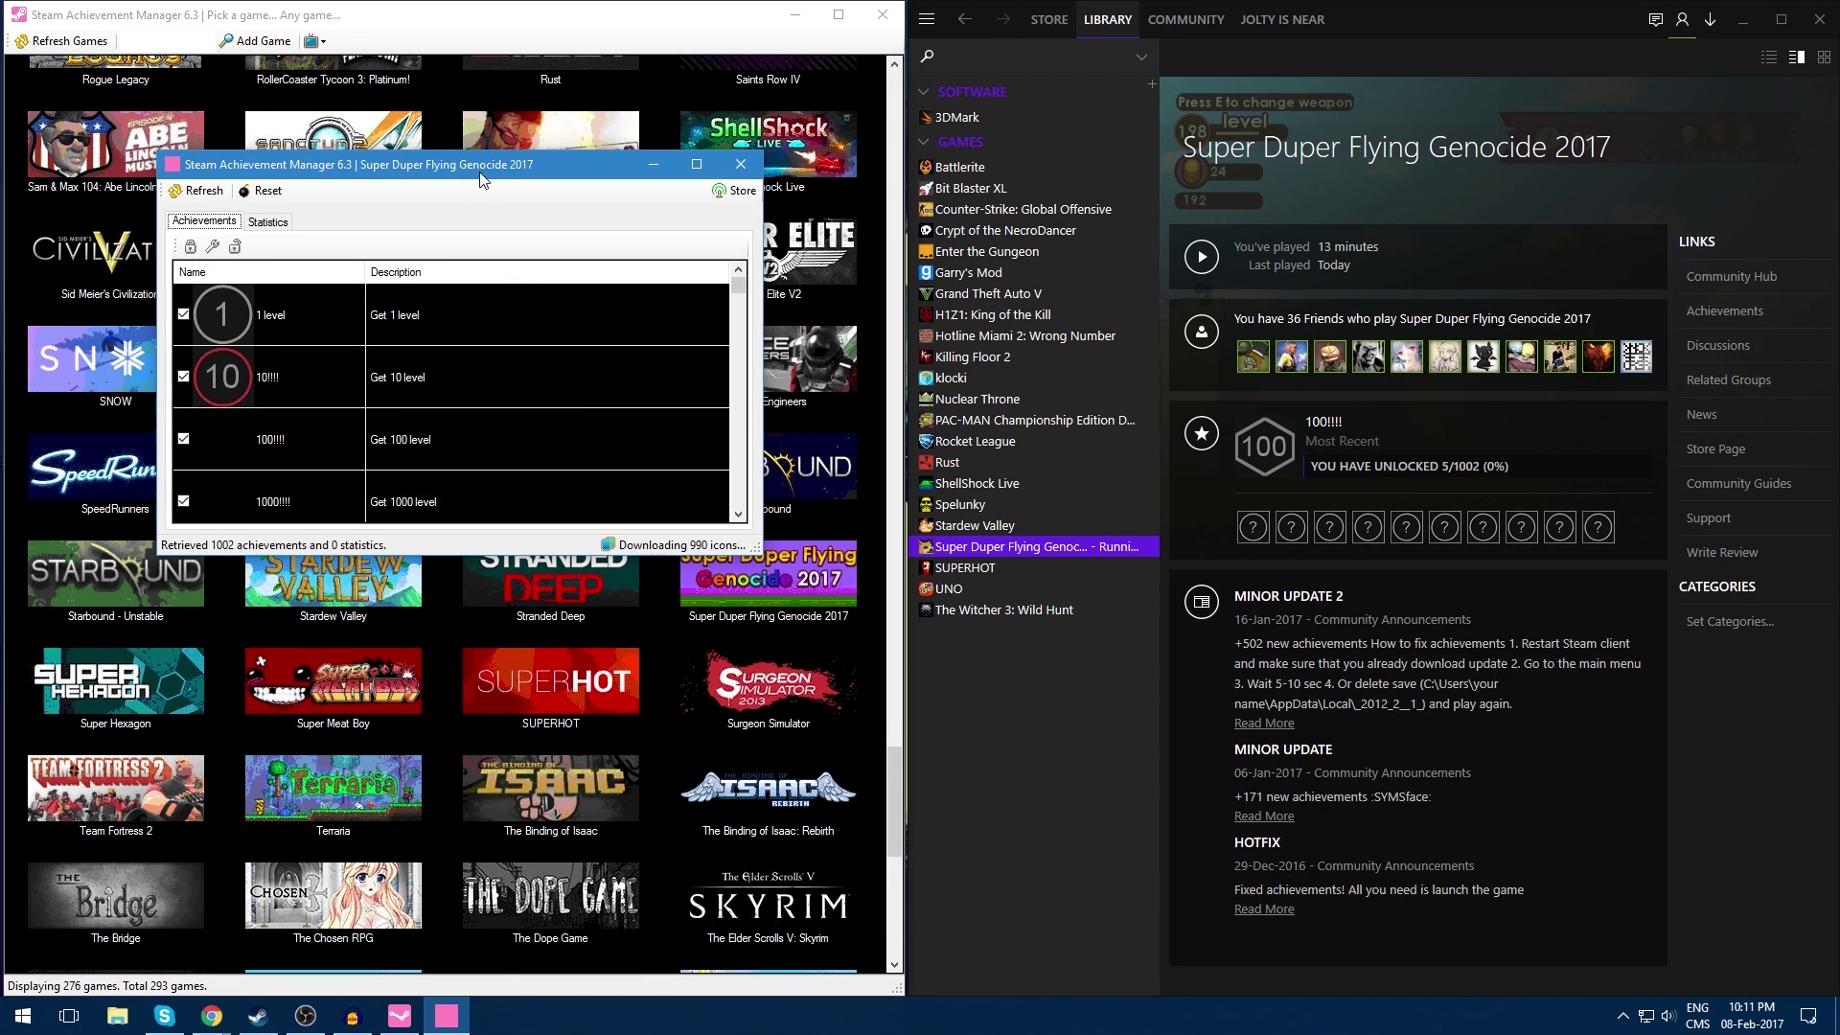
Step: Move and resize the Super Duper Flying Genocide 2017 achievements window to fill the screen height beside Steam
left_click_drag(480, 173, 411, 95)
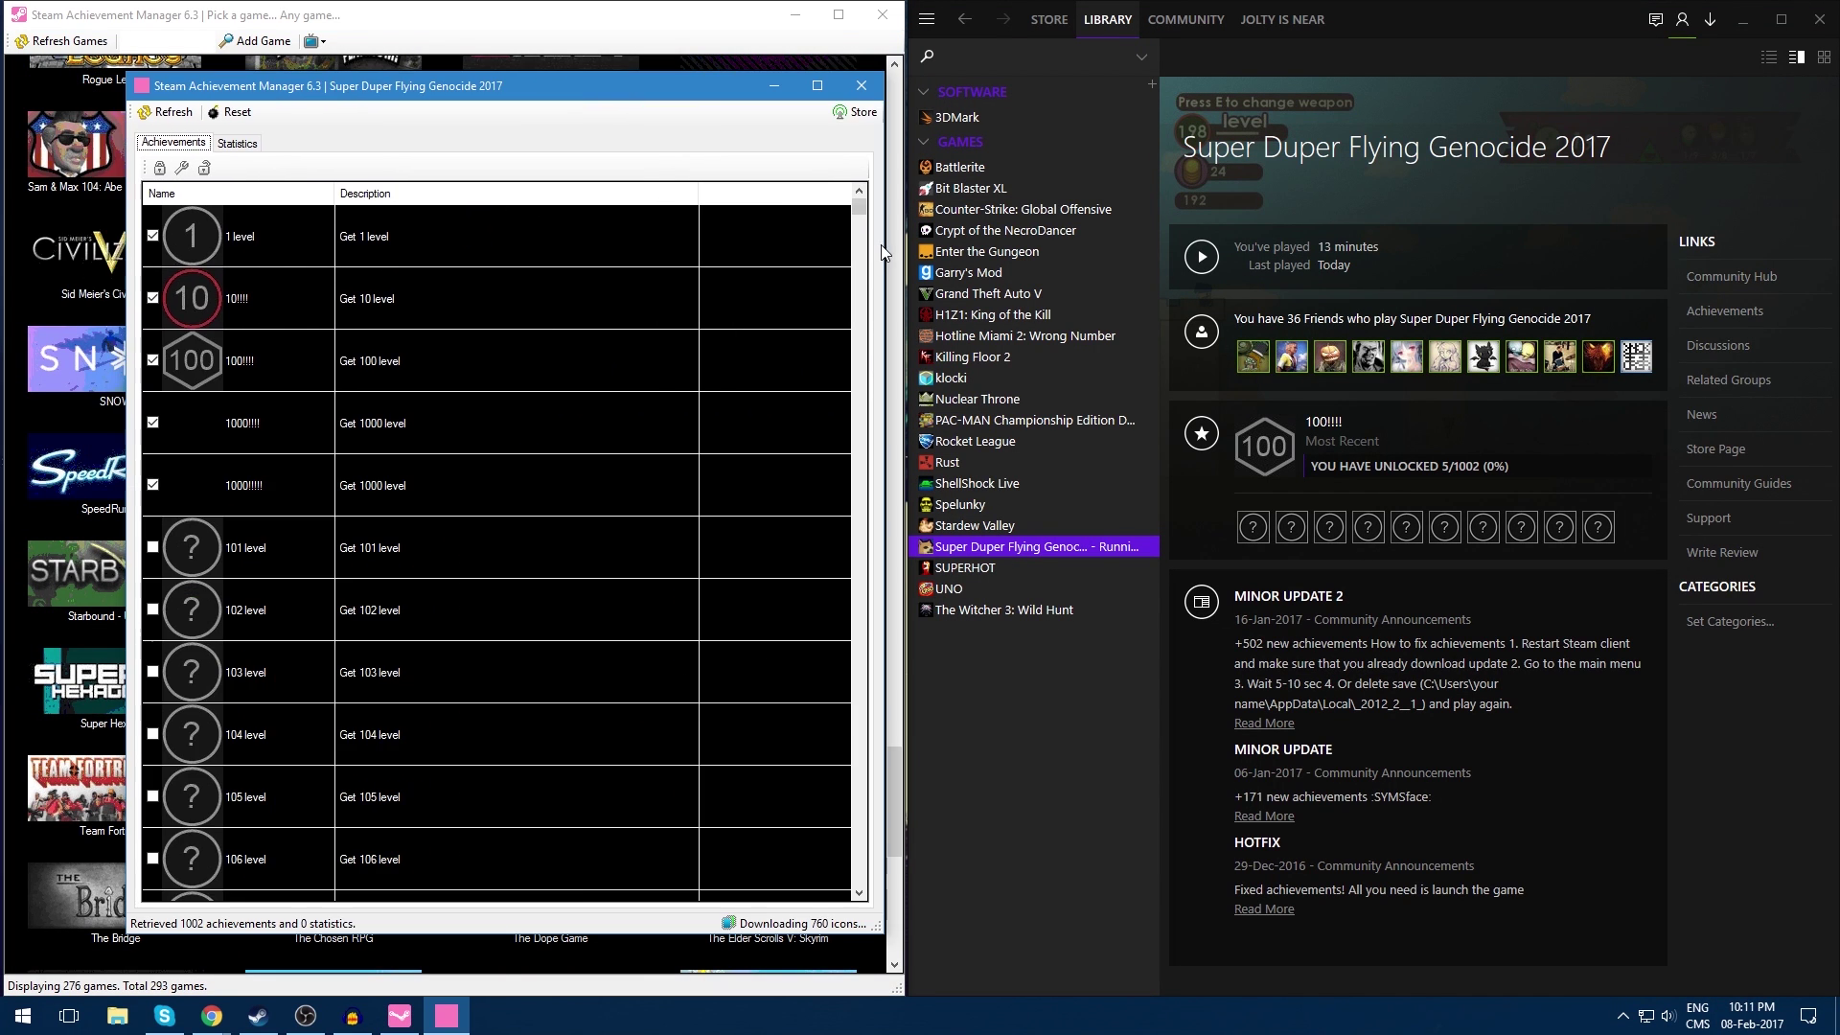
left_click_drag(884, 251, 822, 261)
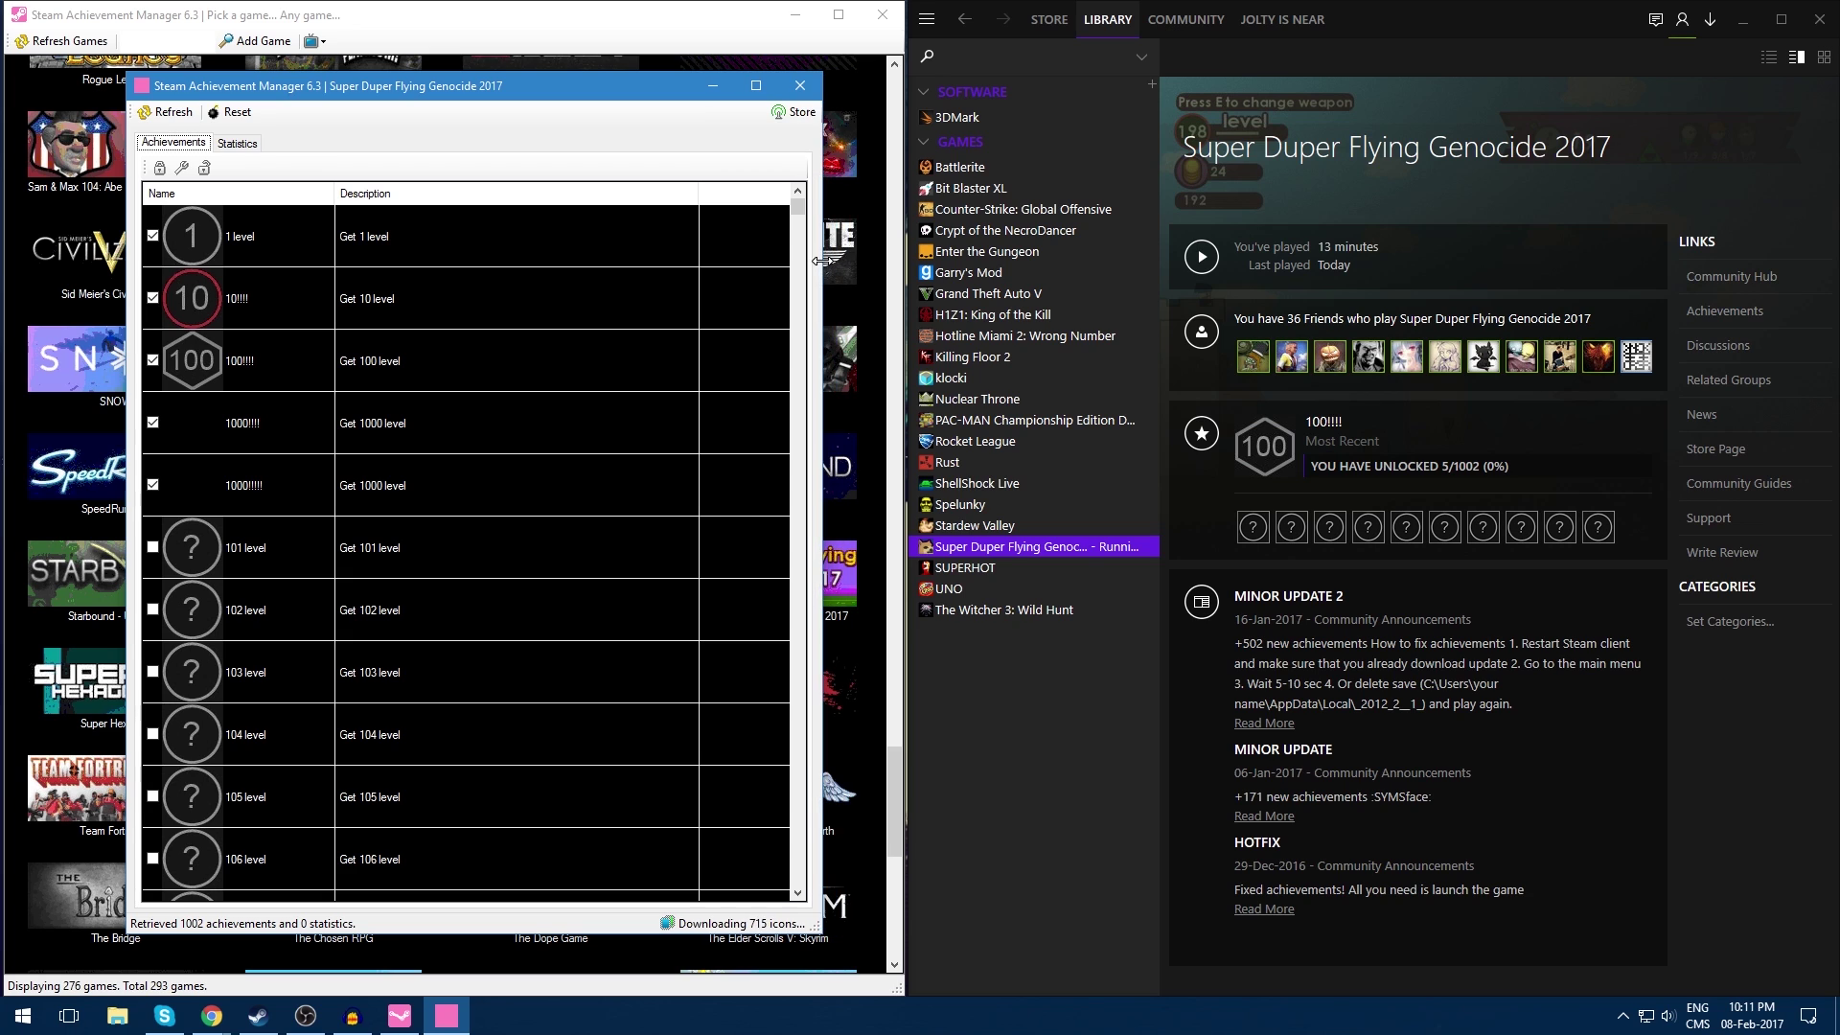
left_click_drag(578, 74, 578, 4)
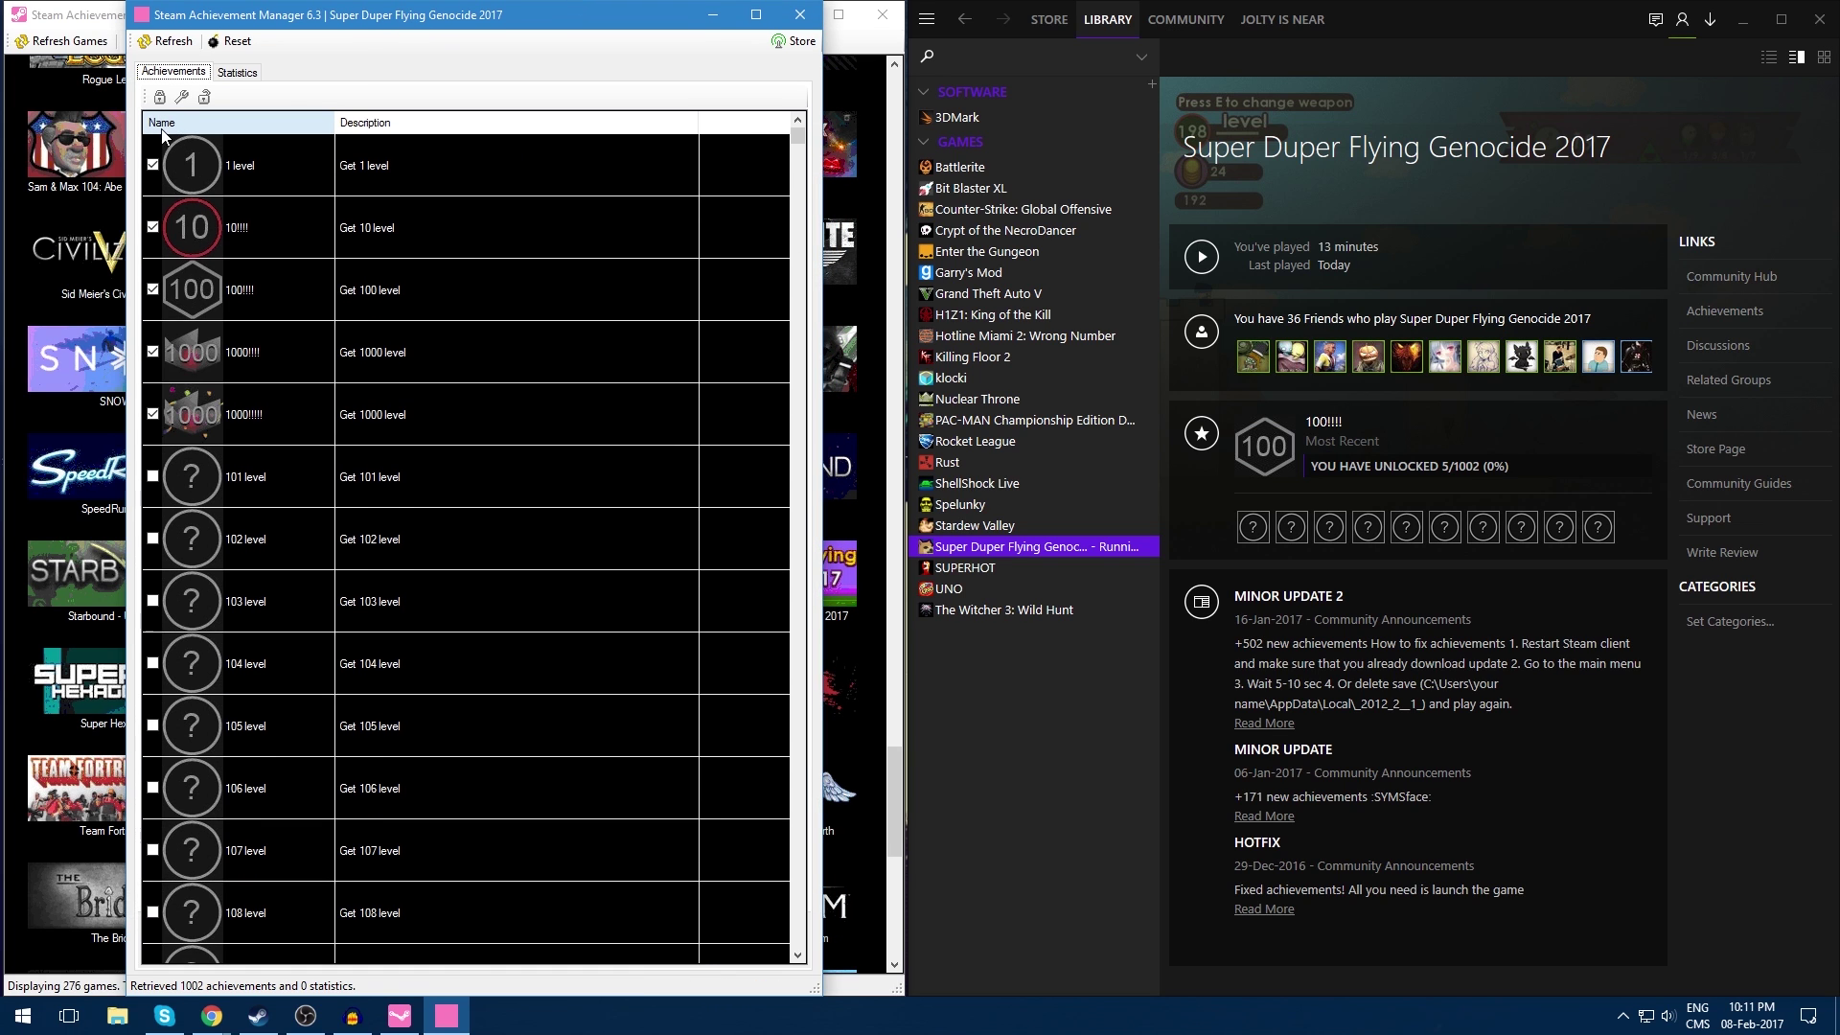
Step: Try ticking the 122 to 124 level achievements individually, clear those ticks and lock all achievements
left_click(206, 129)
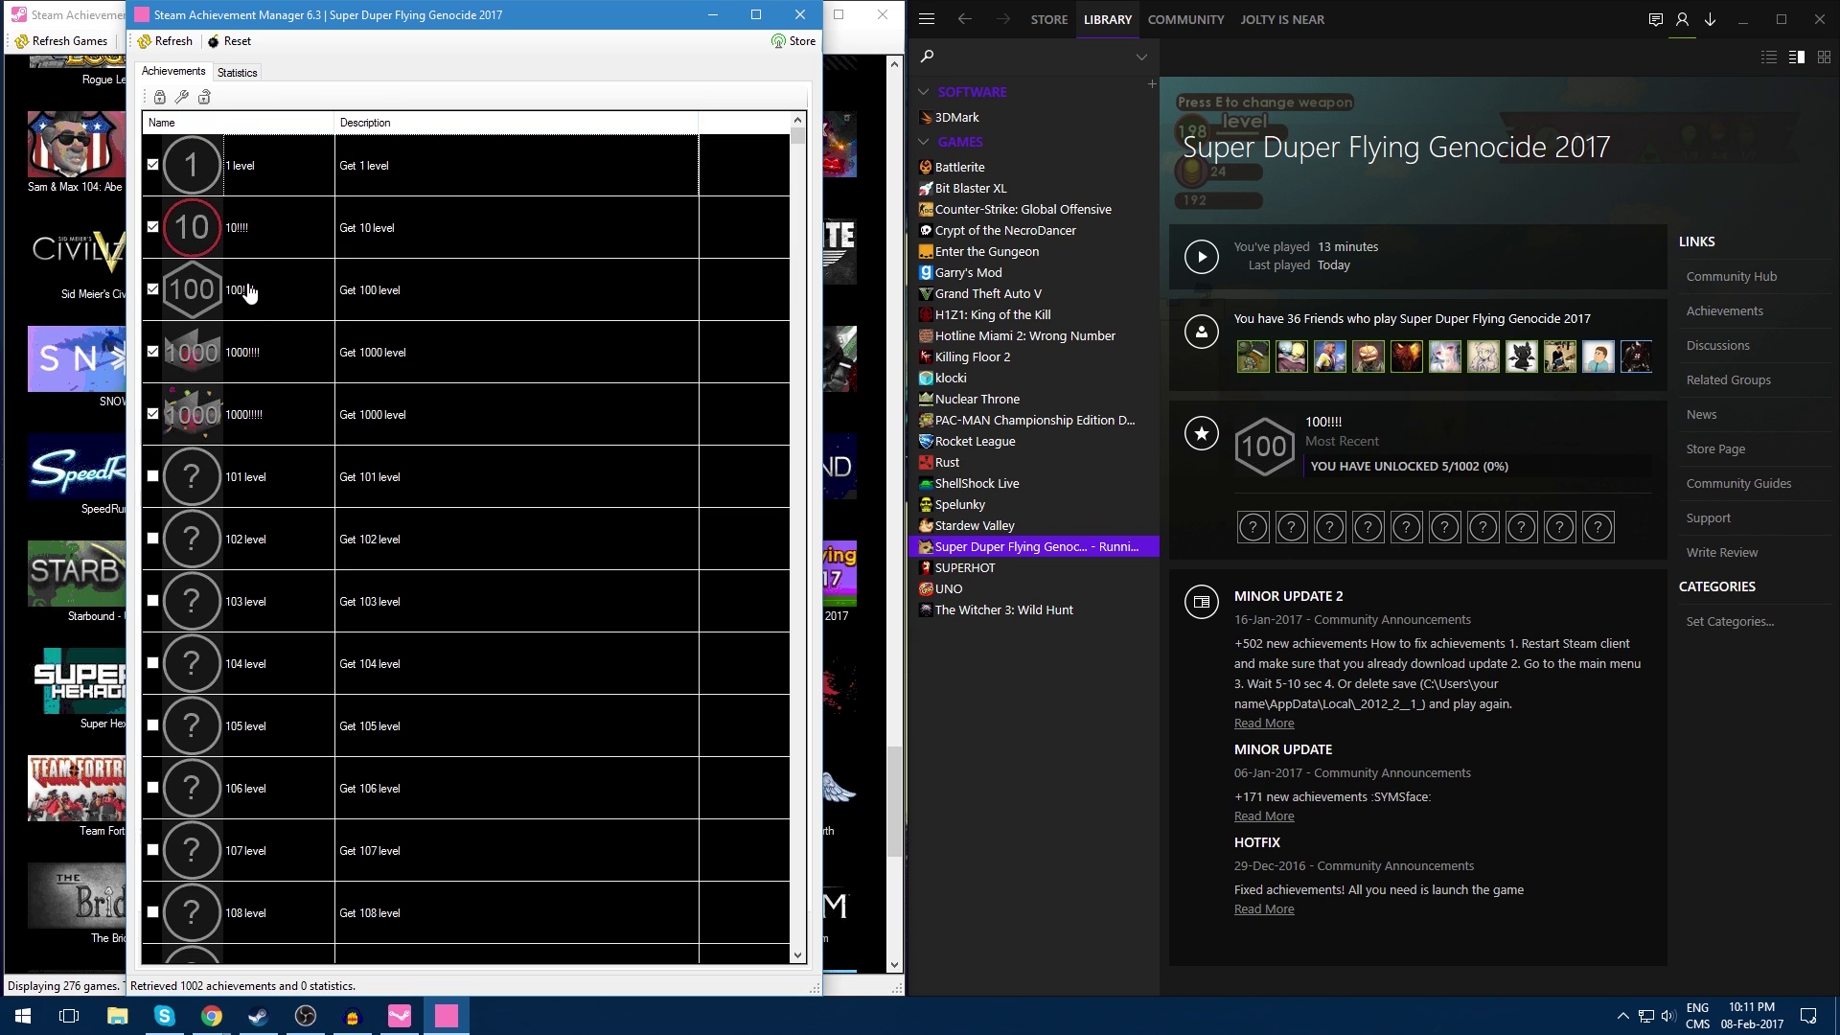
scroll(315, 439, "down", 1)
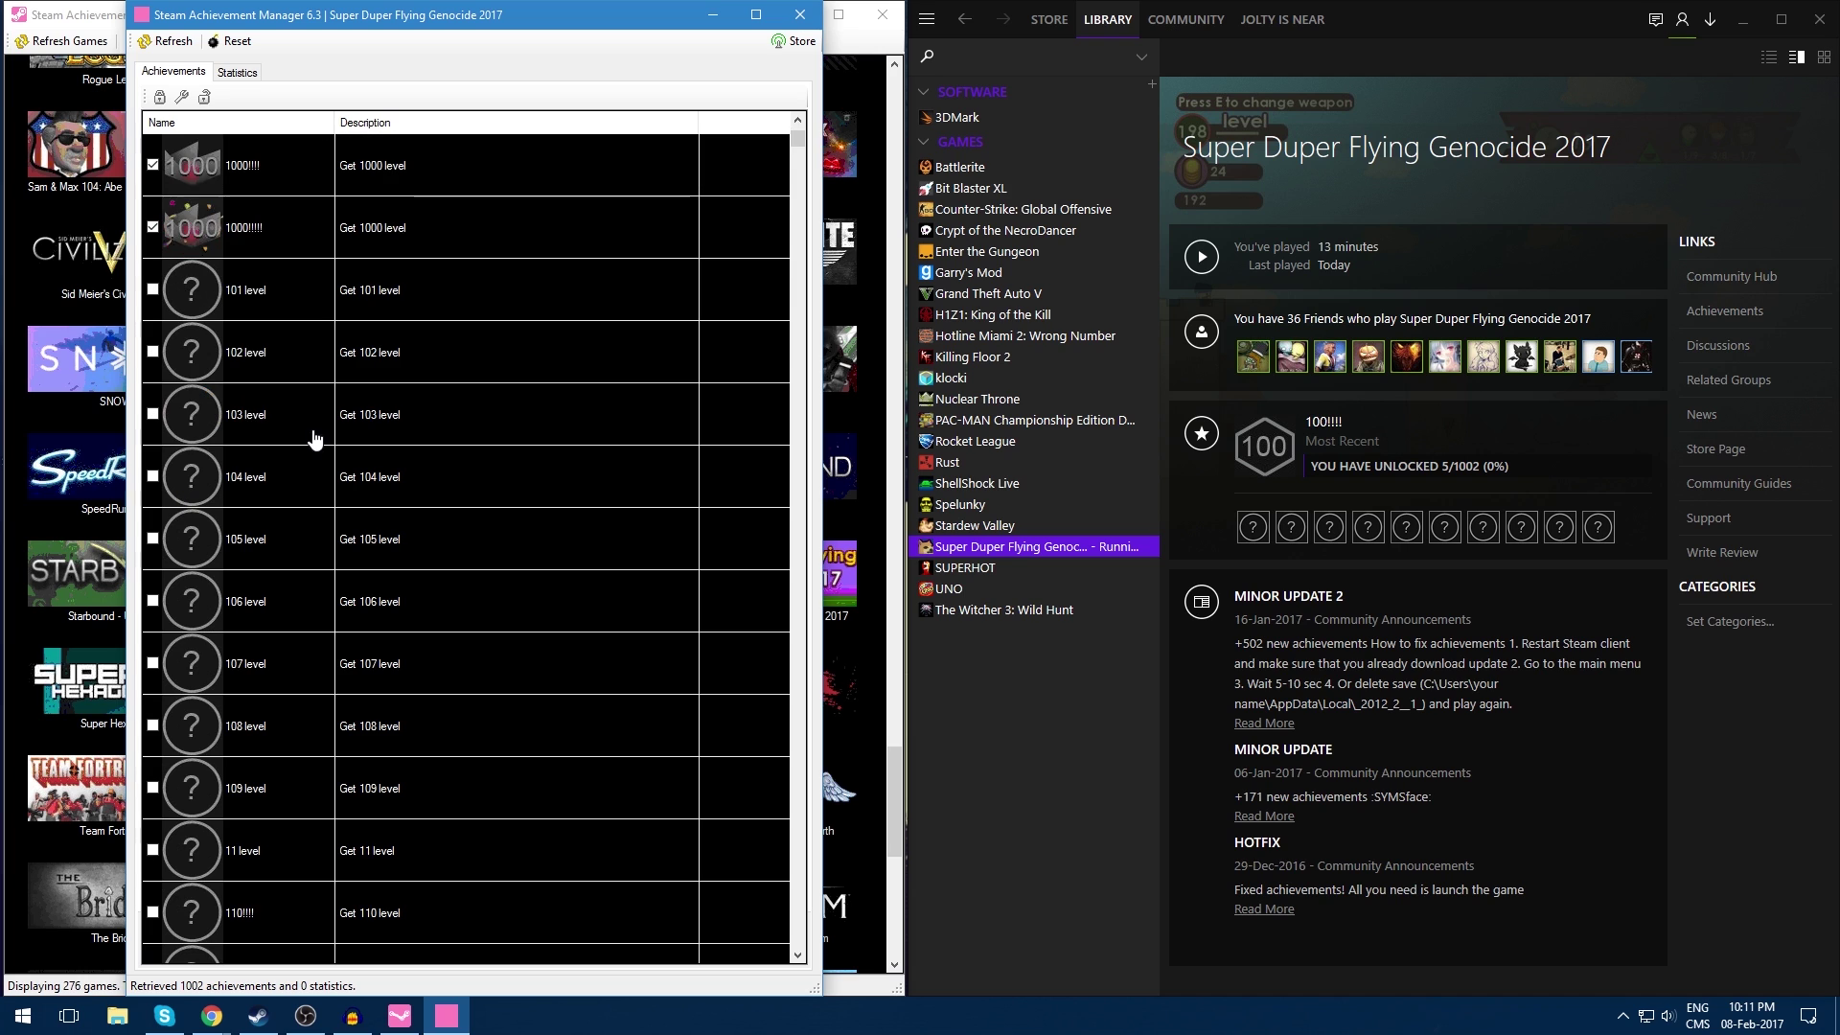
scroll(315, 439, "down", 7)
left_click(391, 414)
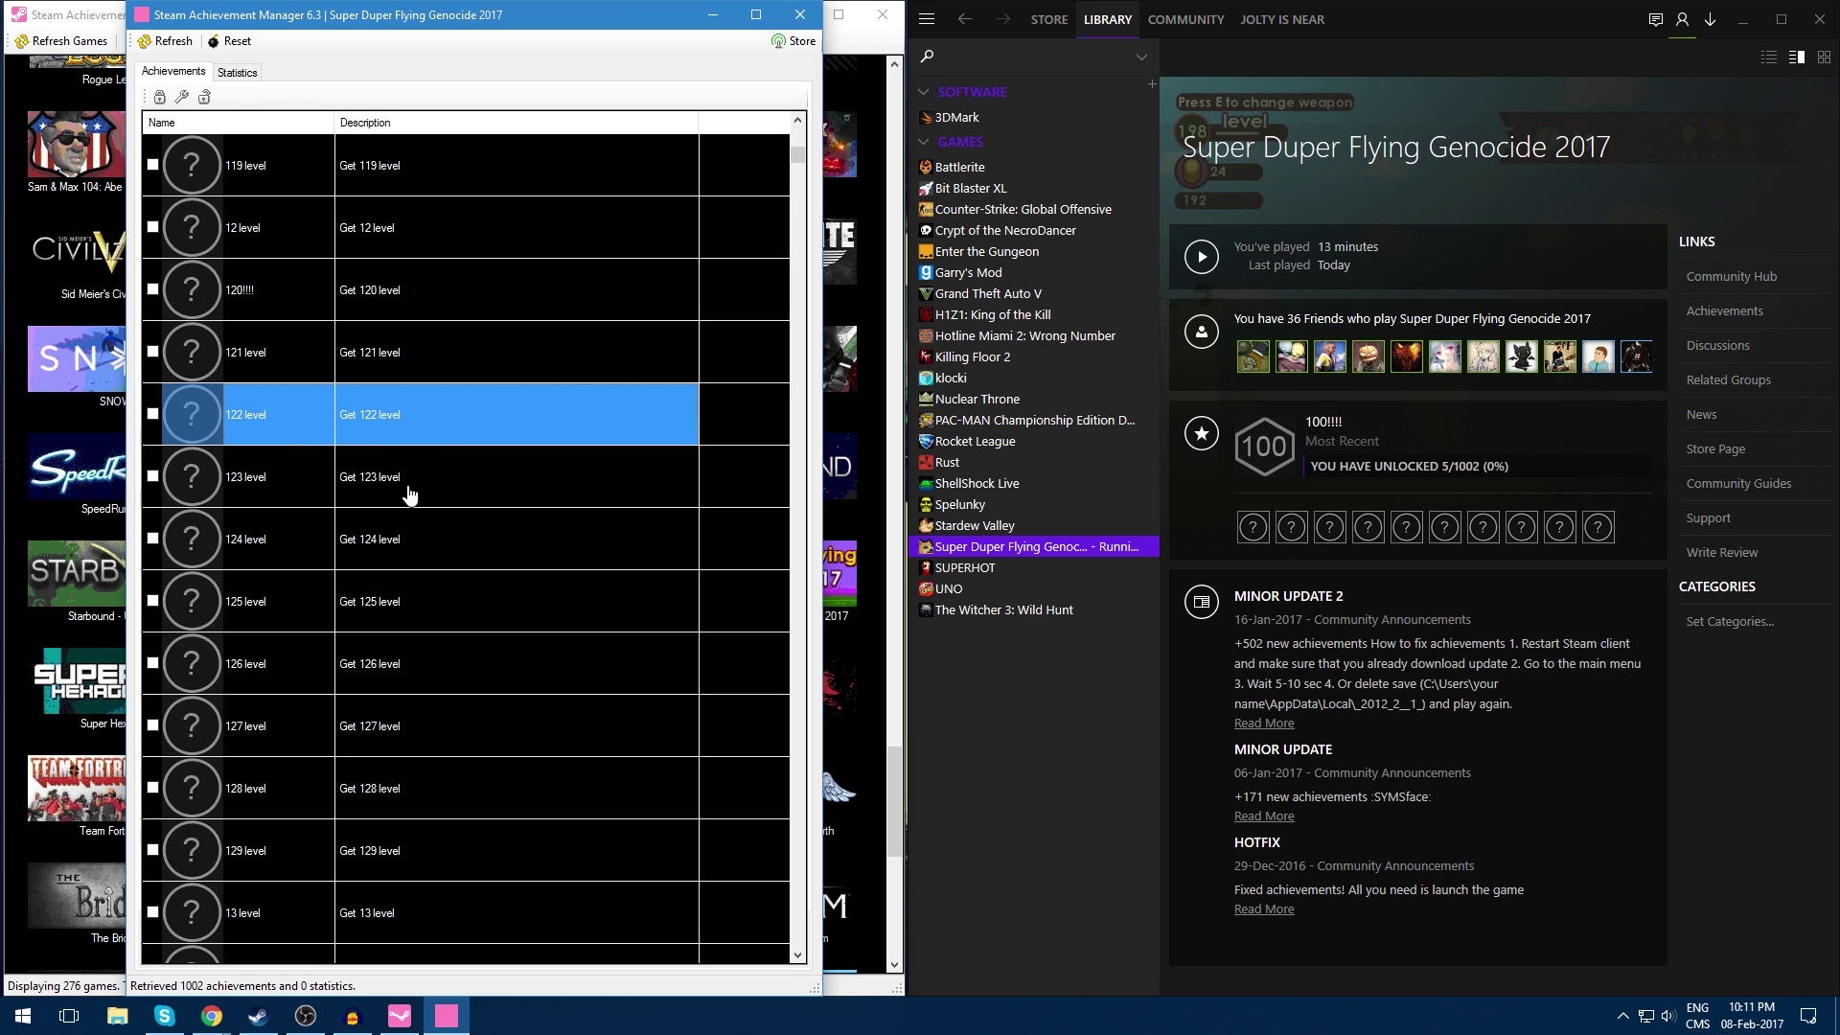
left_click(418, 611, "shift")
key("space")
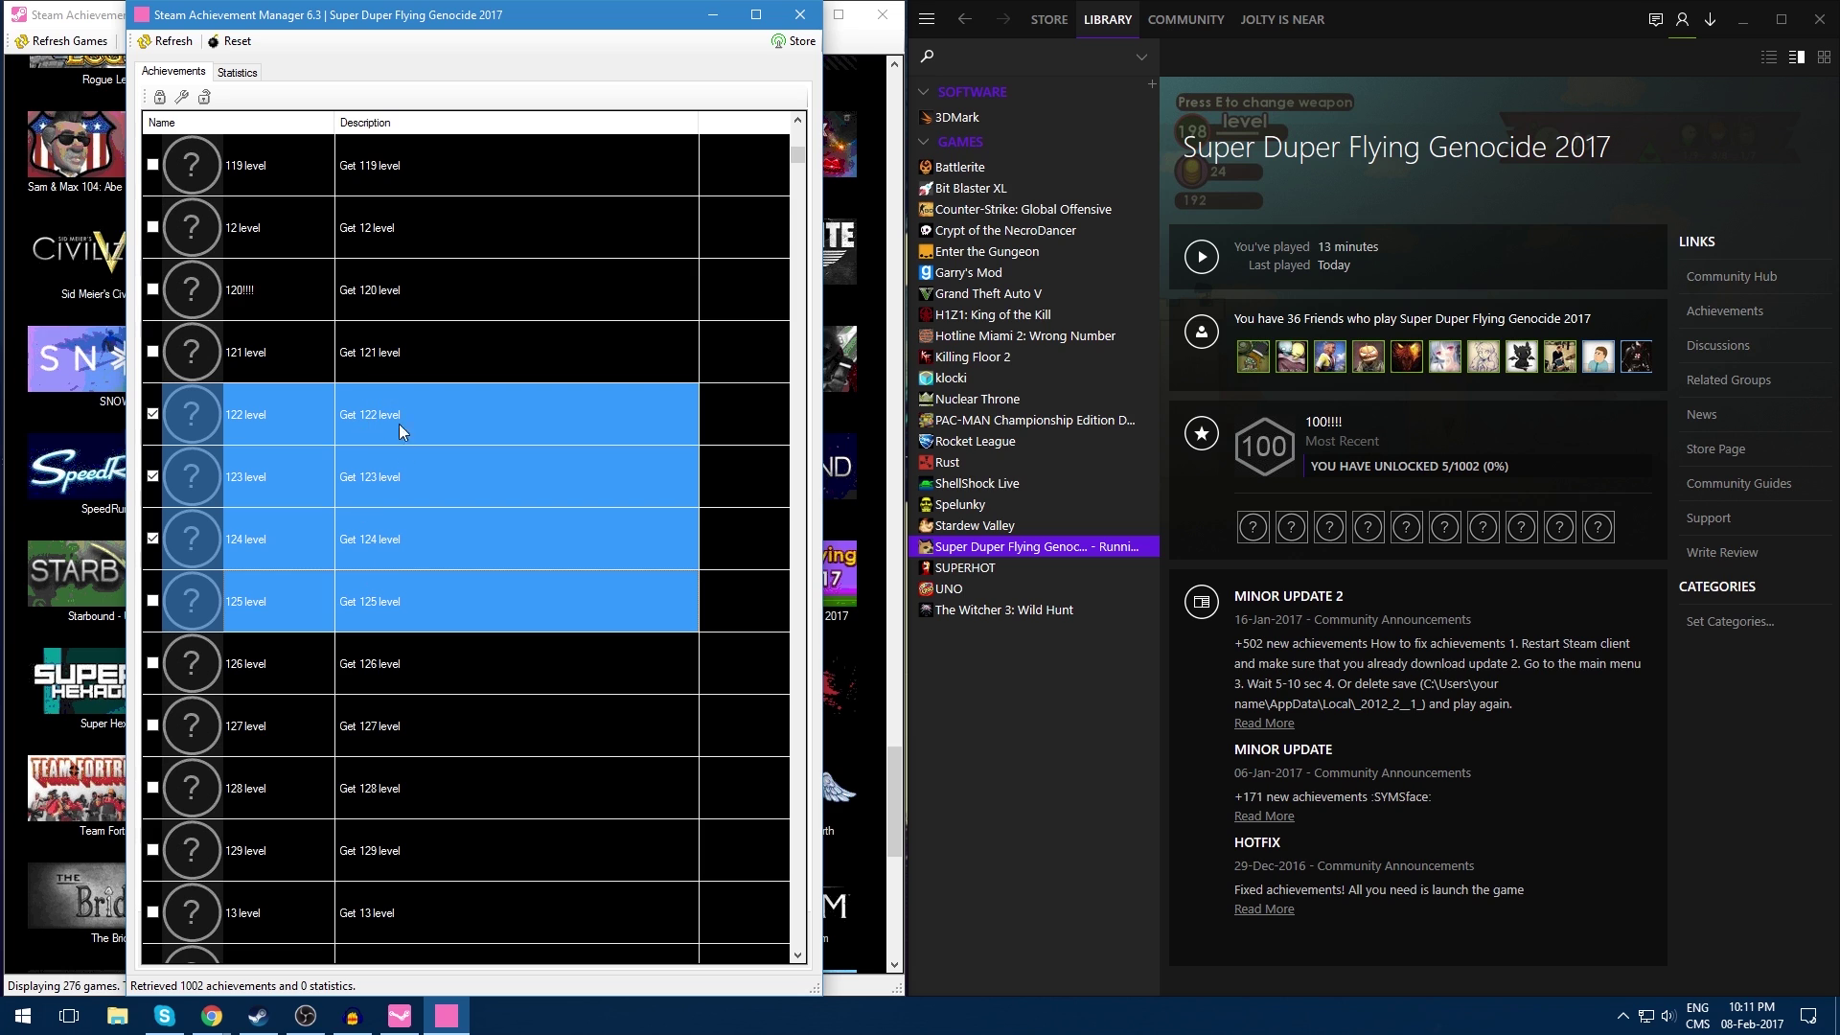
left_click(358, 371)
left_click(153, 352)
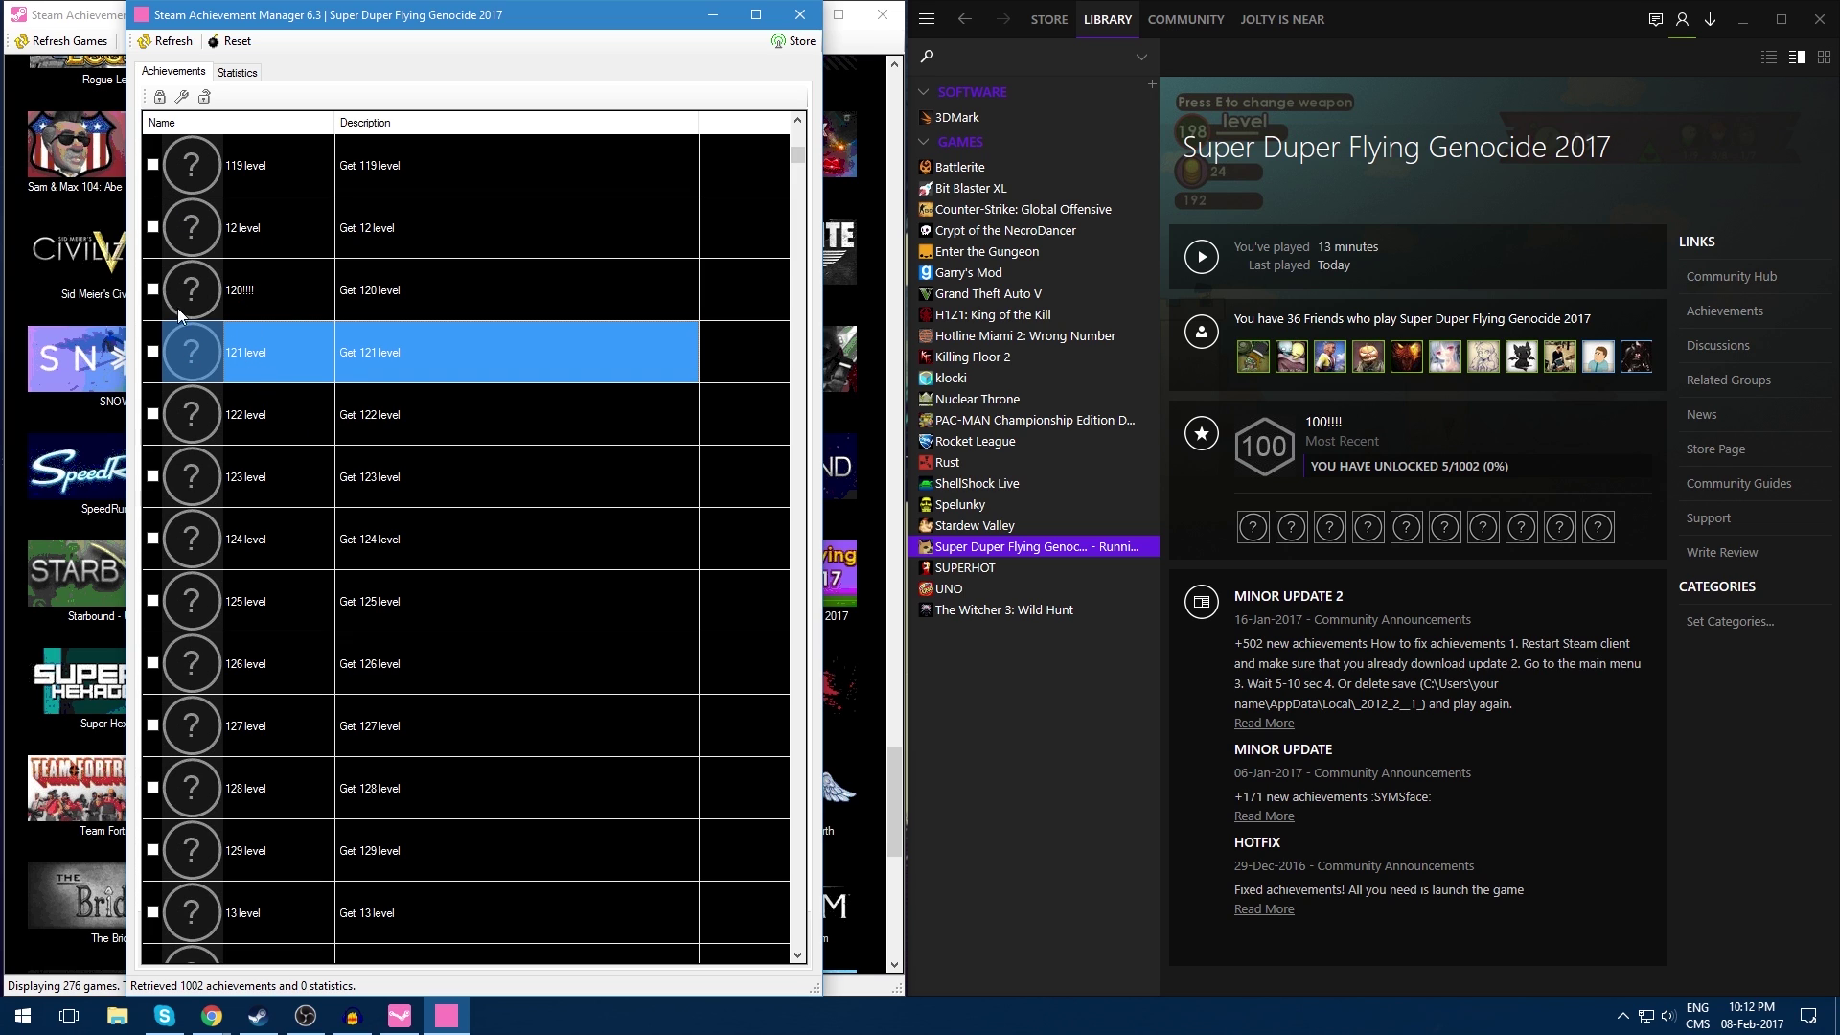
left_click(166, 100)
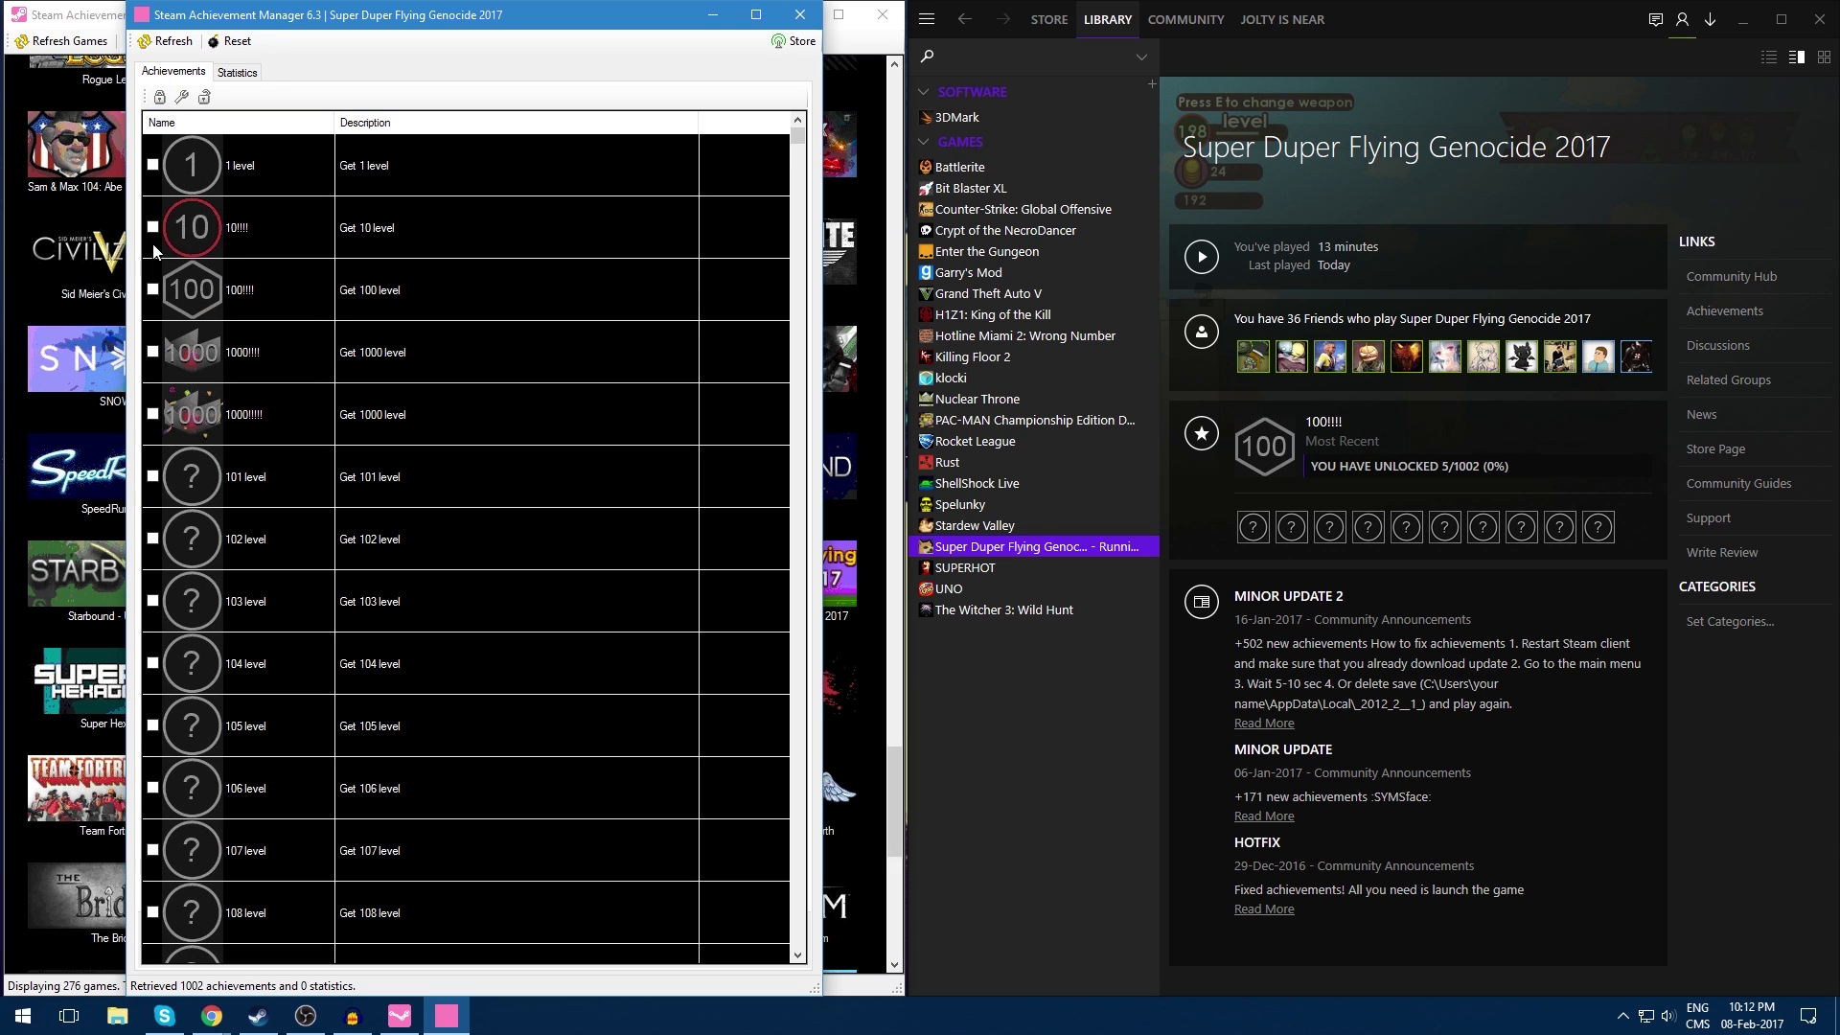
Step: Unlock all achievements of the game, store the changes and dismiss the information dialog
left_click(201, 100)
left_click(793, 46)
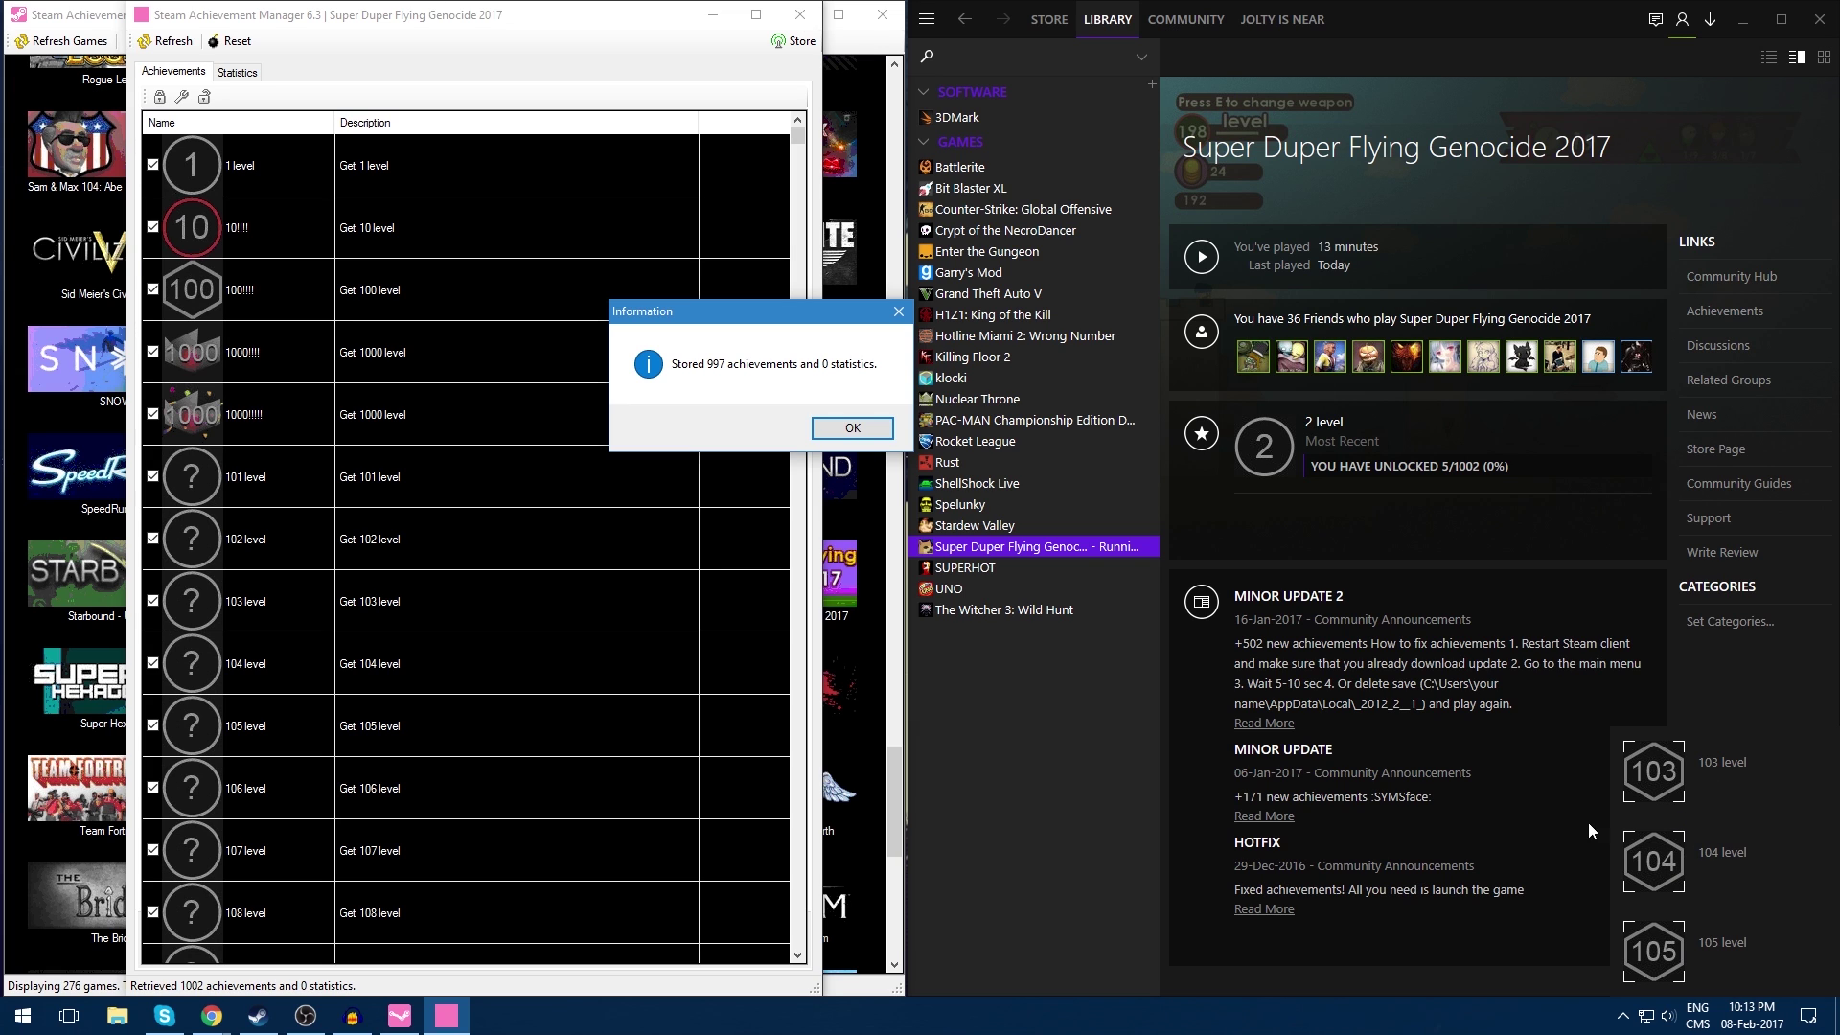
left_click(868, 433)
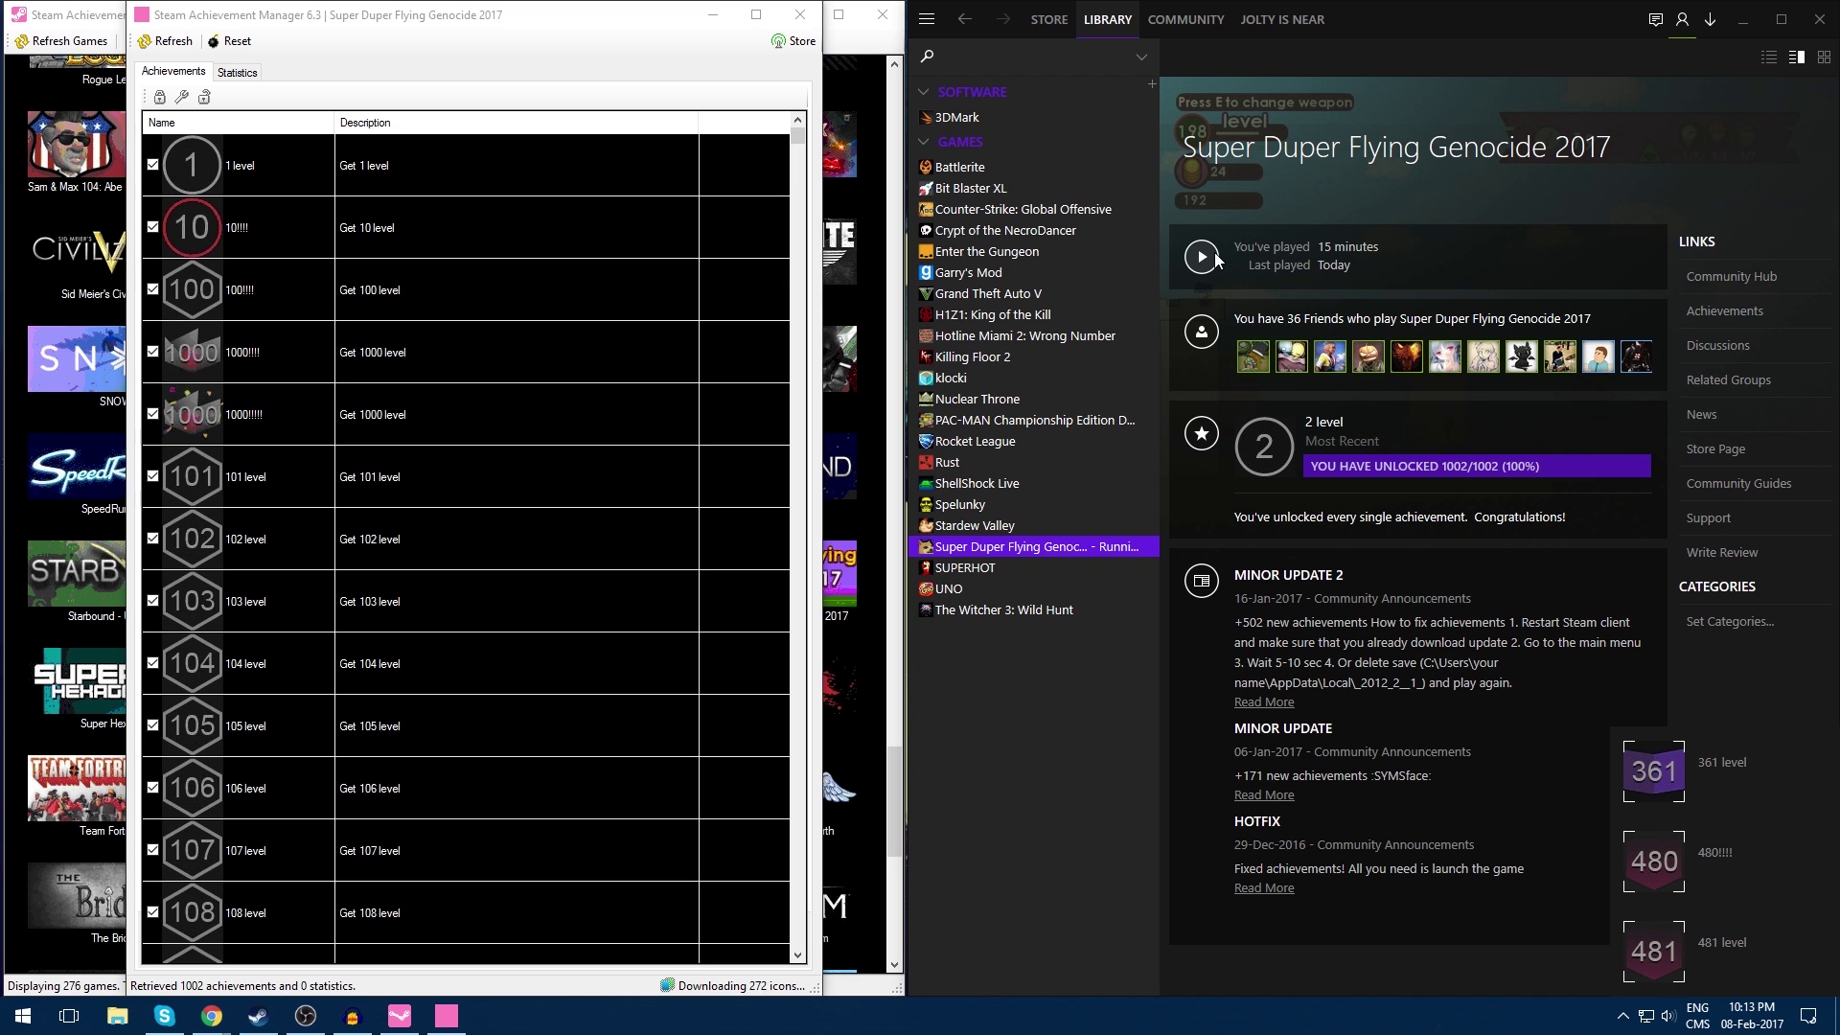
Step: Open the Steam profile and examine the Achievement Showcase statistics and the recent activity progress for Super Duper Flying Genocide 2017
mouse_move(1307, 38)
left_click(1285, 71)
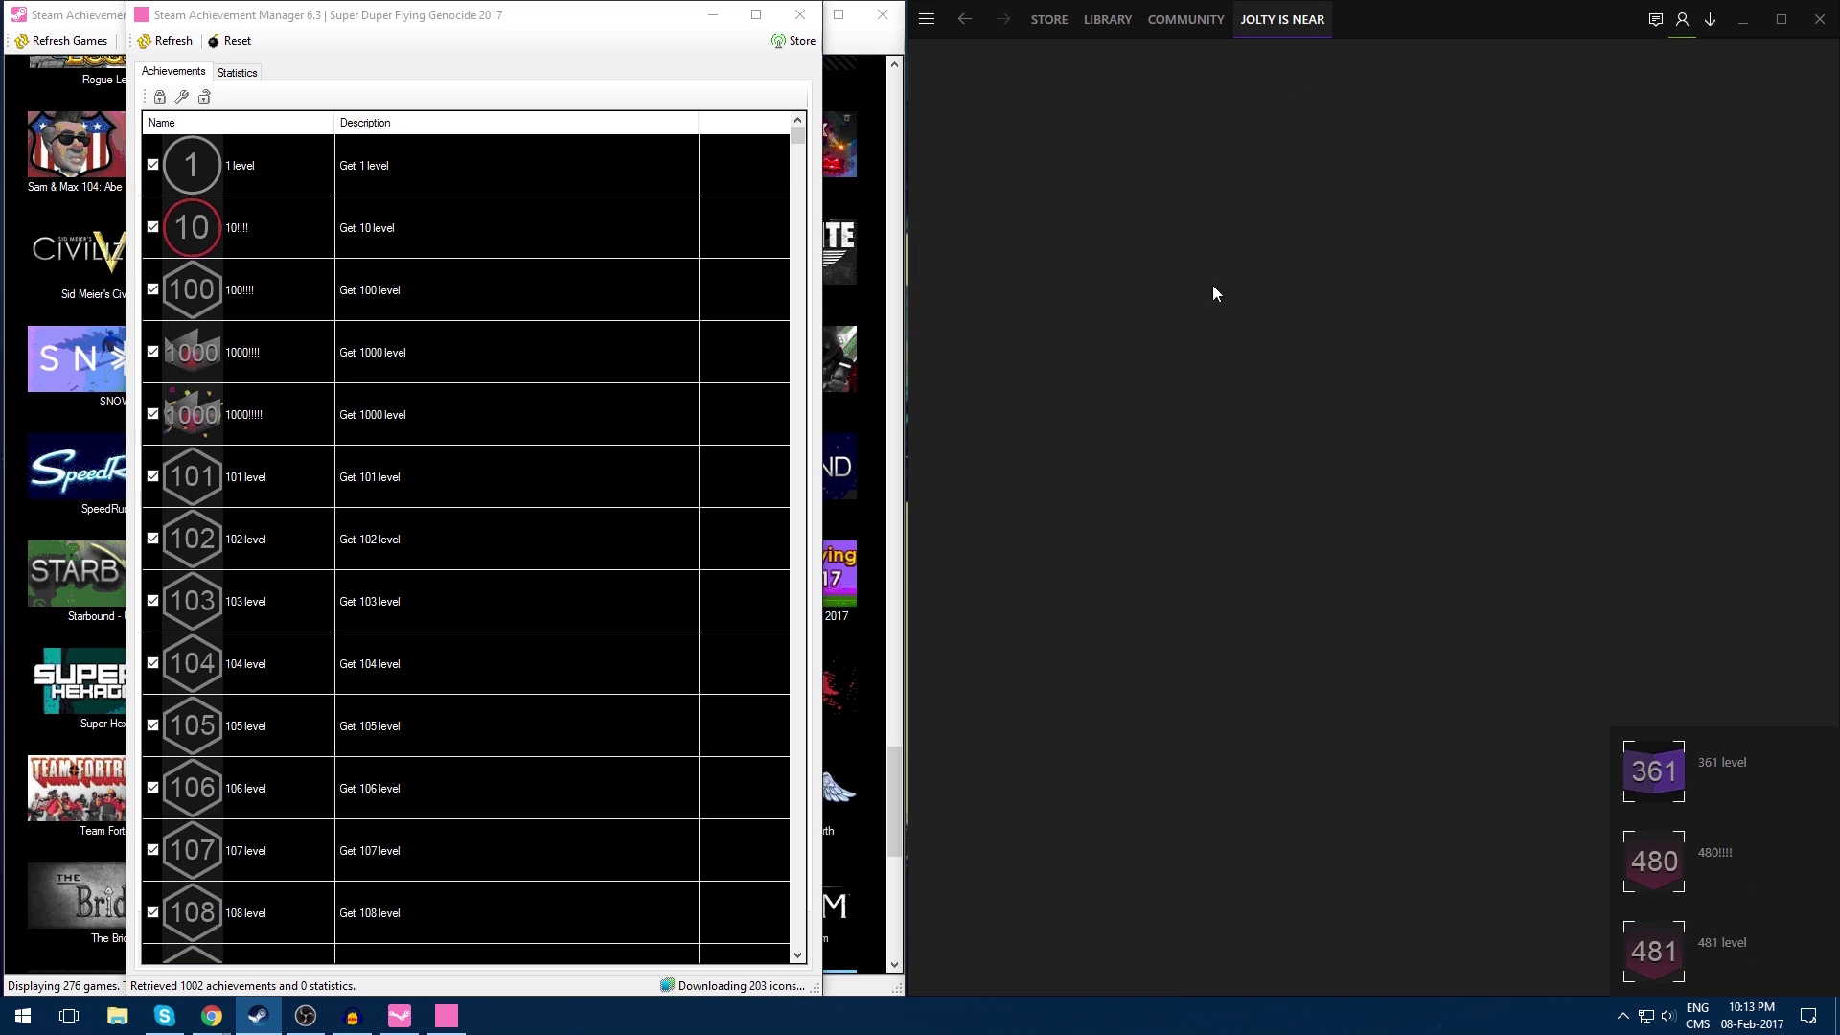
scroll(1000, 439, "down", 10)
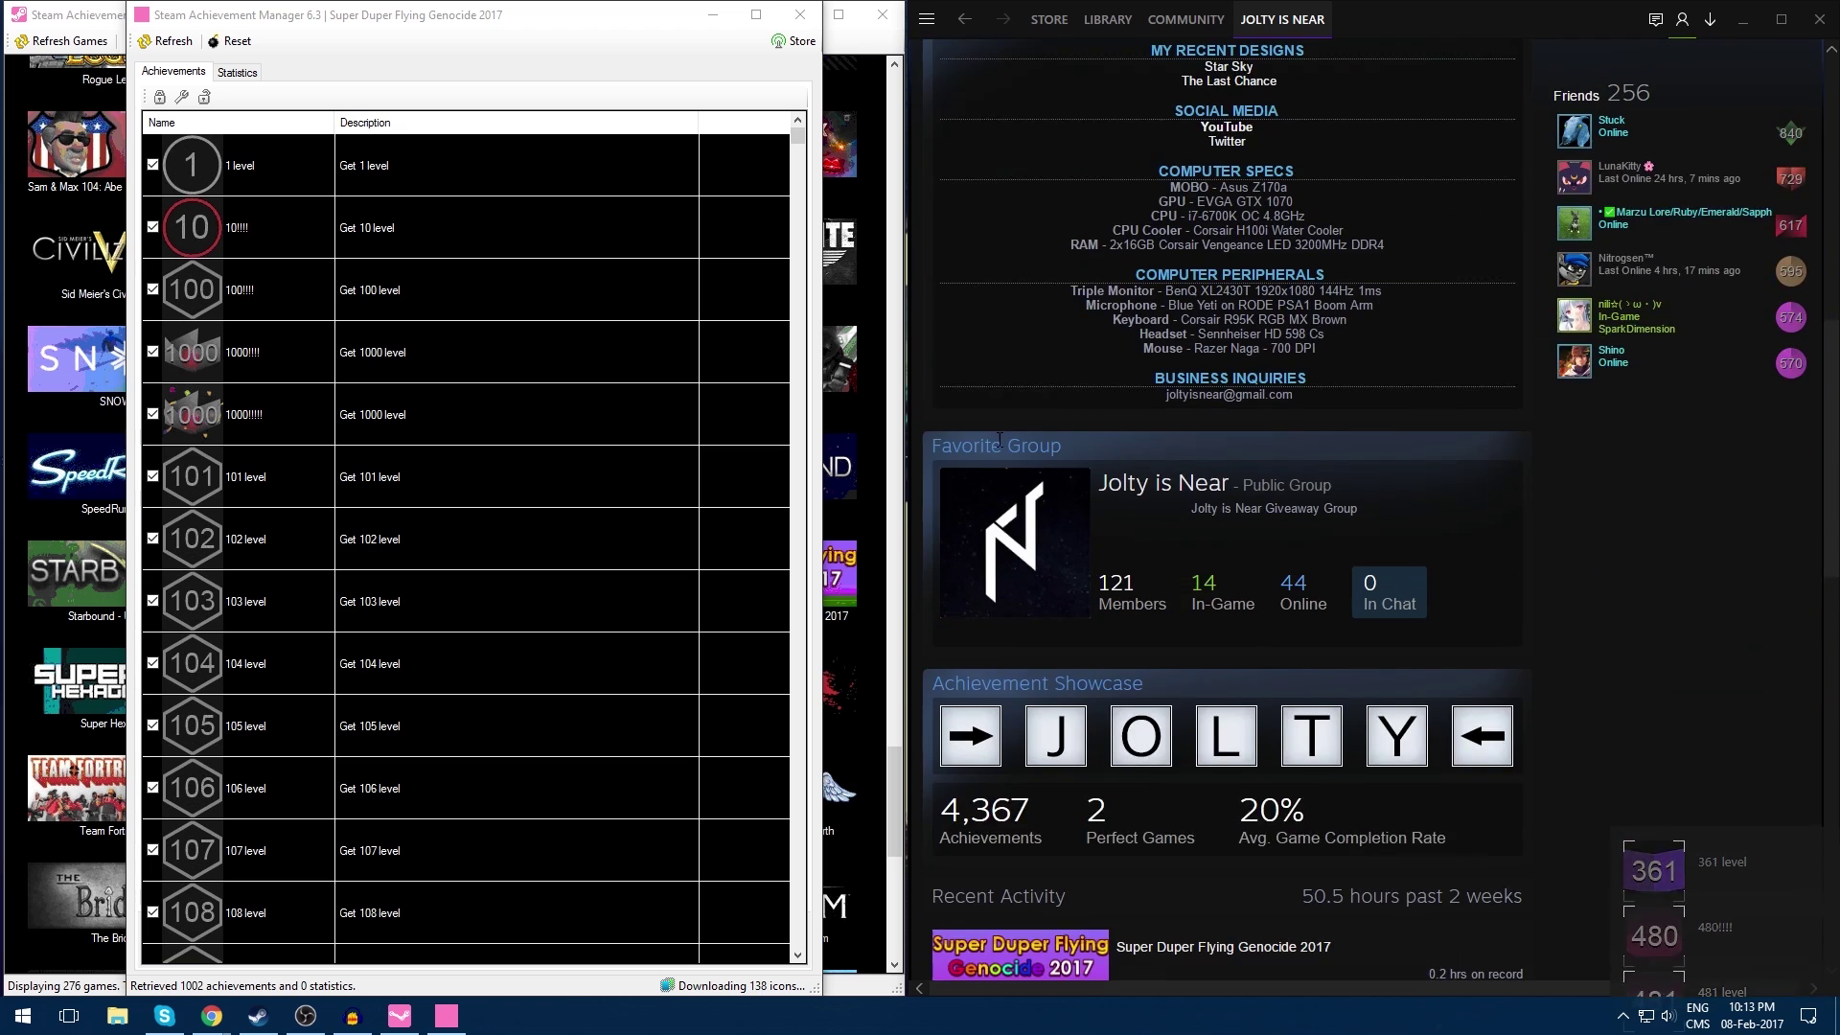
scroll(999, 438, "down", 3)
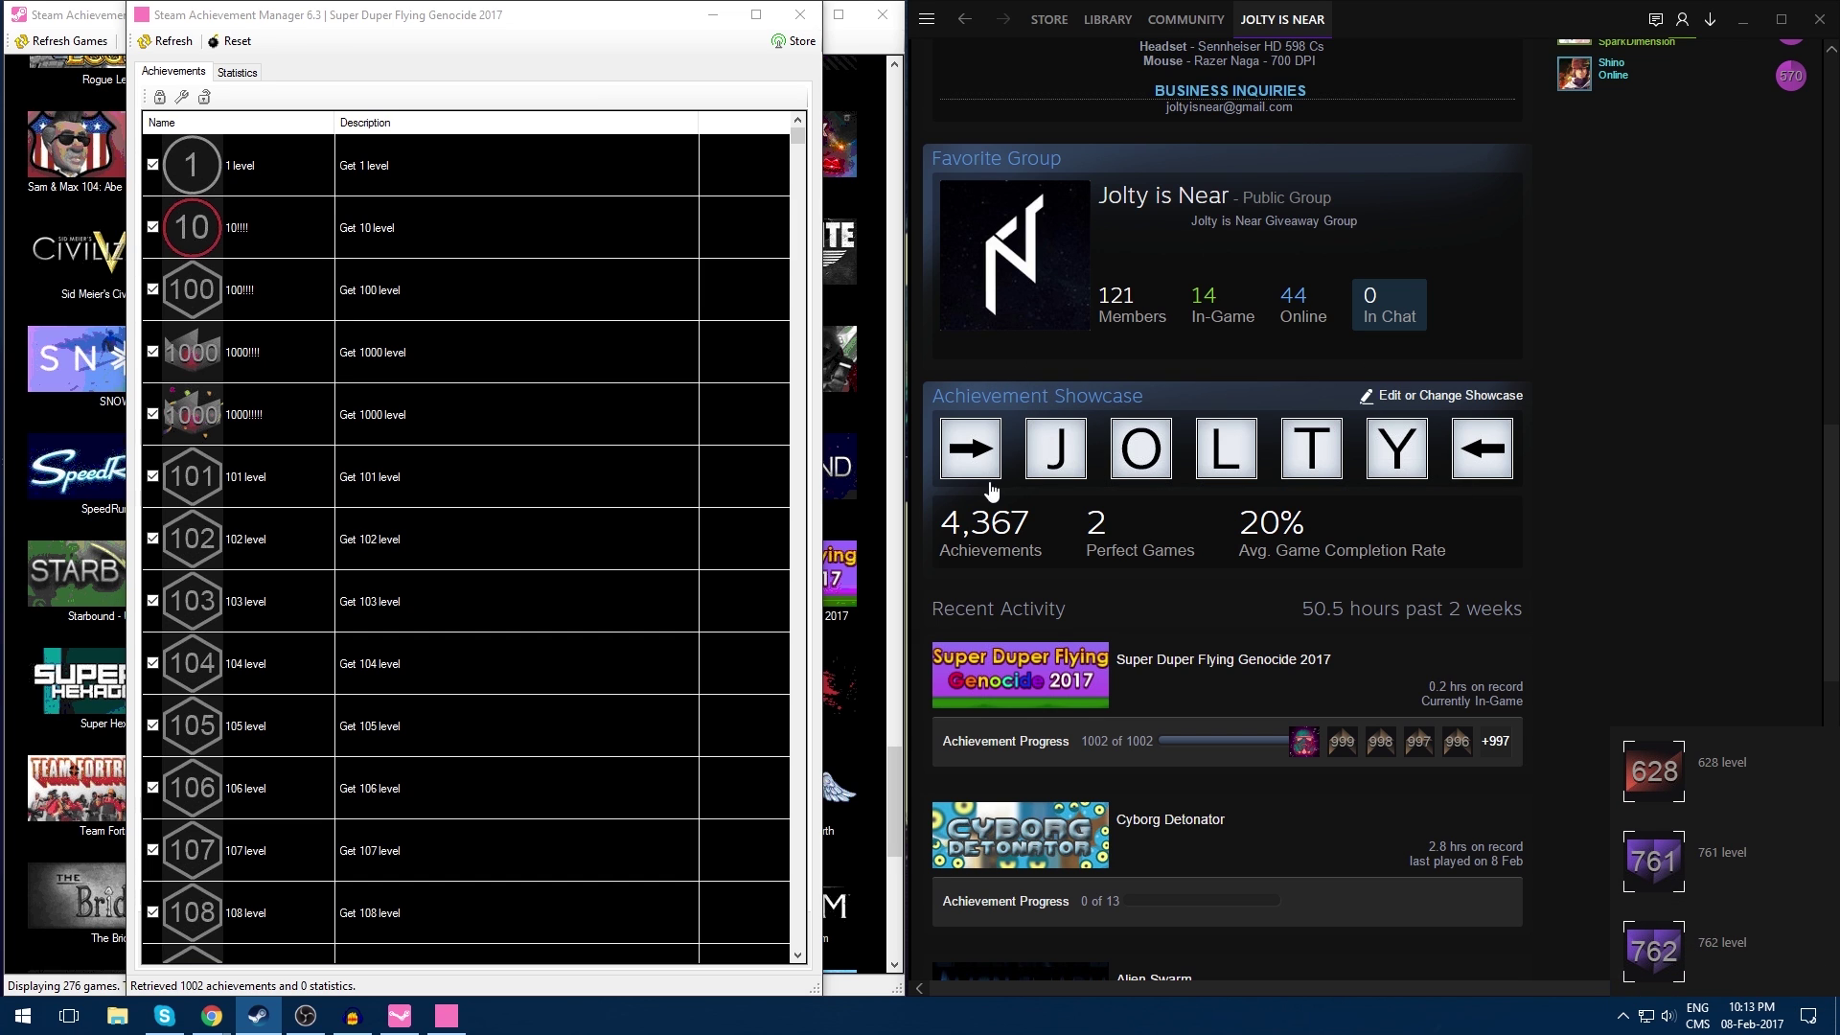
scroll(1531, 503, "up", 10)
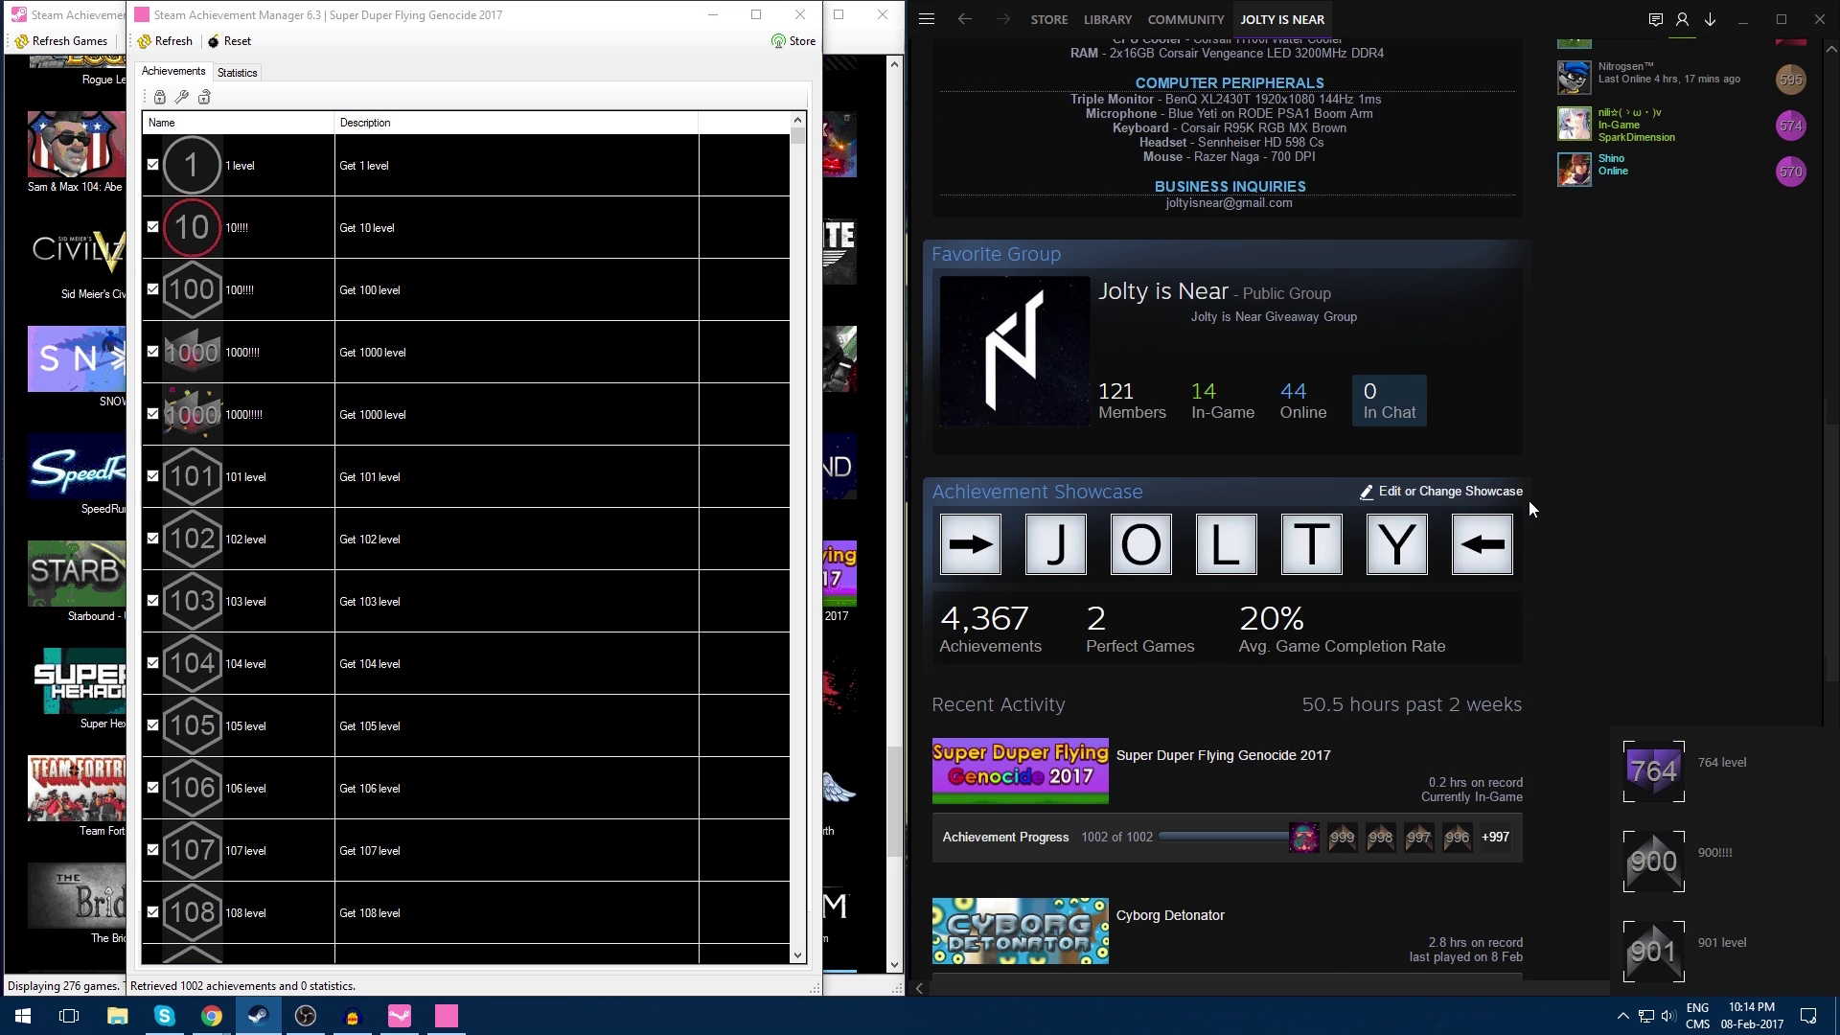
scroll(1704, 209, "down", 10)
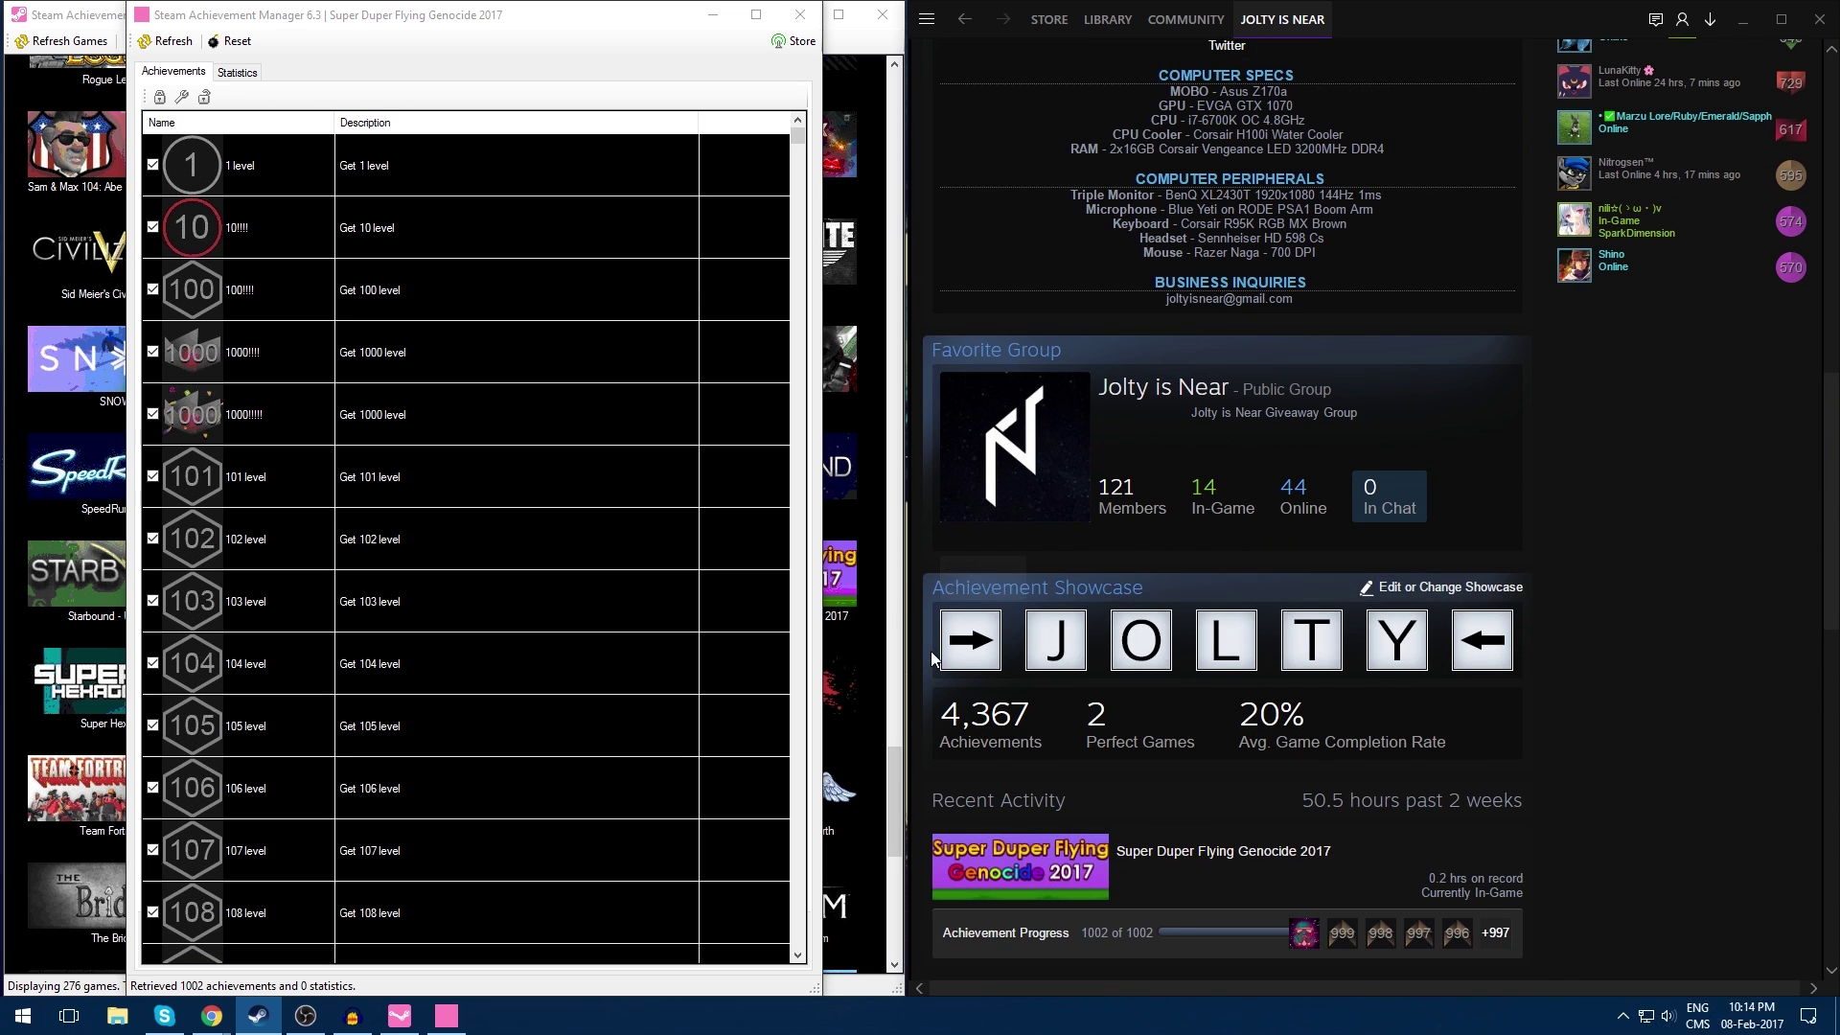
scroll(1547, 601, "up", 7)
scroll(1533, 541, "down", 7)
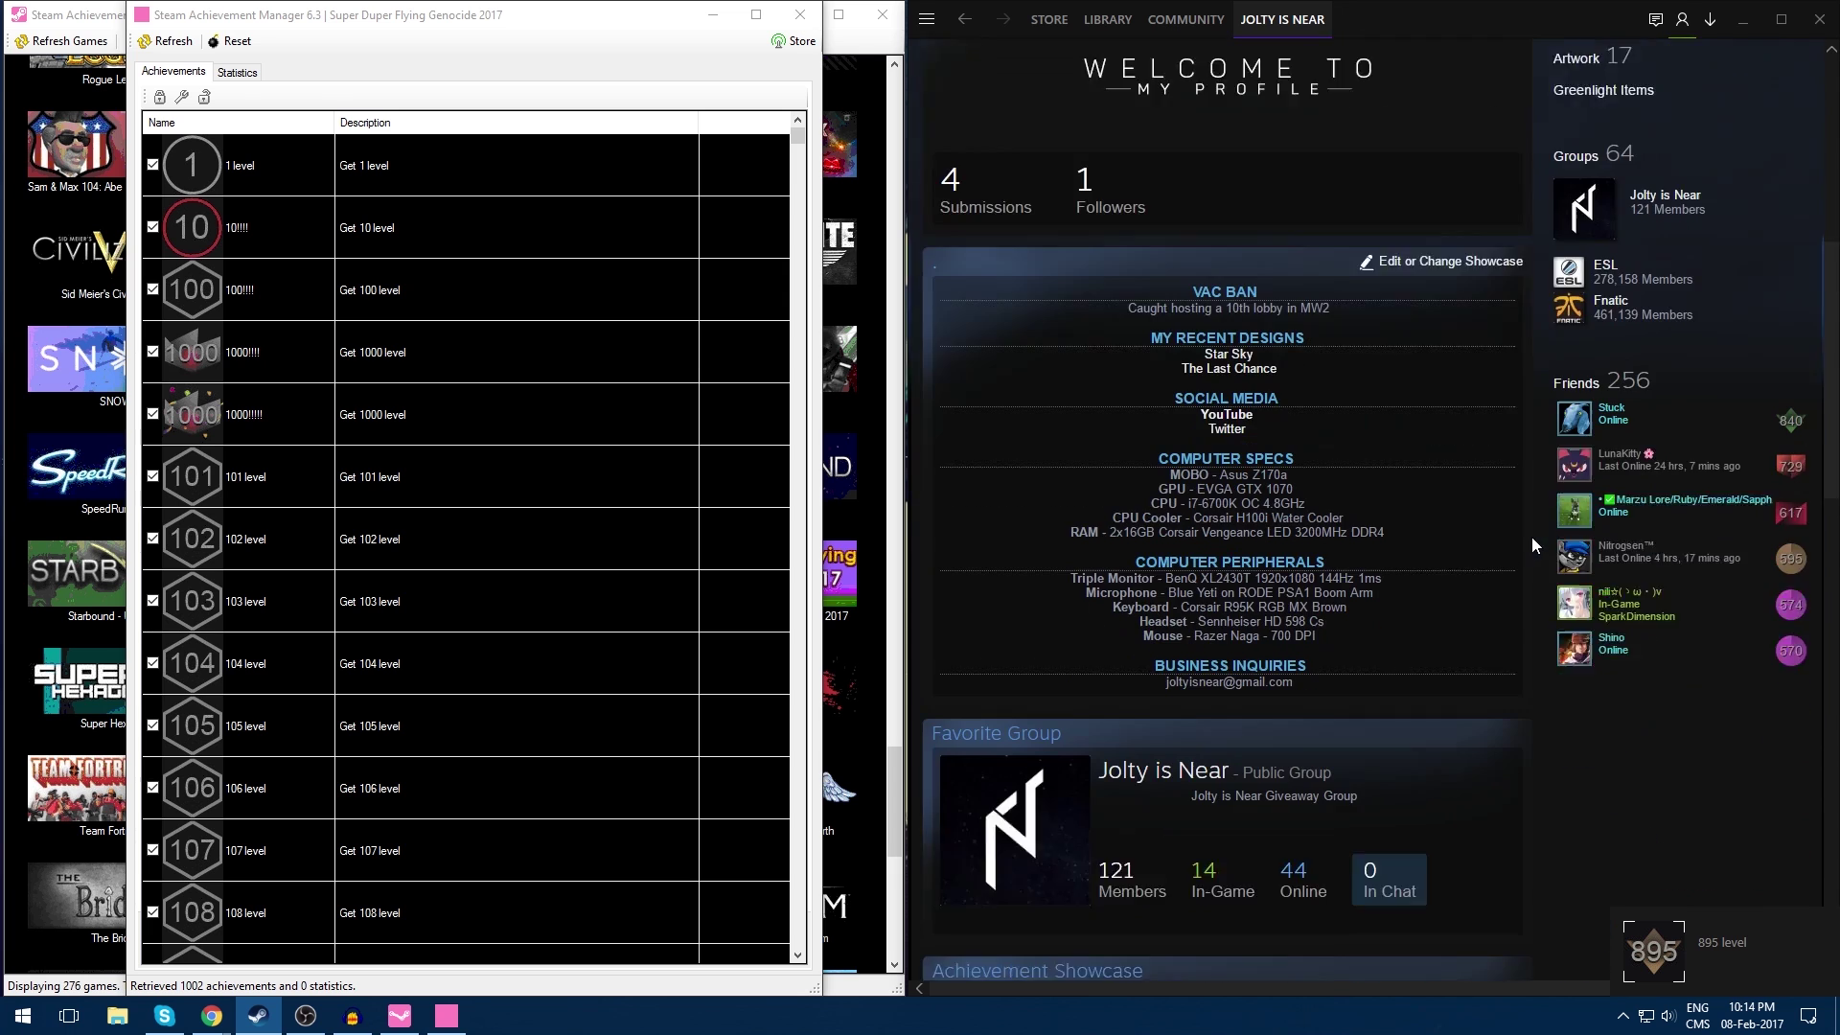
Step: Close the Super Duper Flying Genocide 2017 achievements window and open Torchlight II from the game list
scroll(1554, 553, "up", 15)
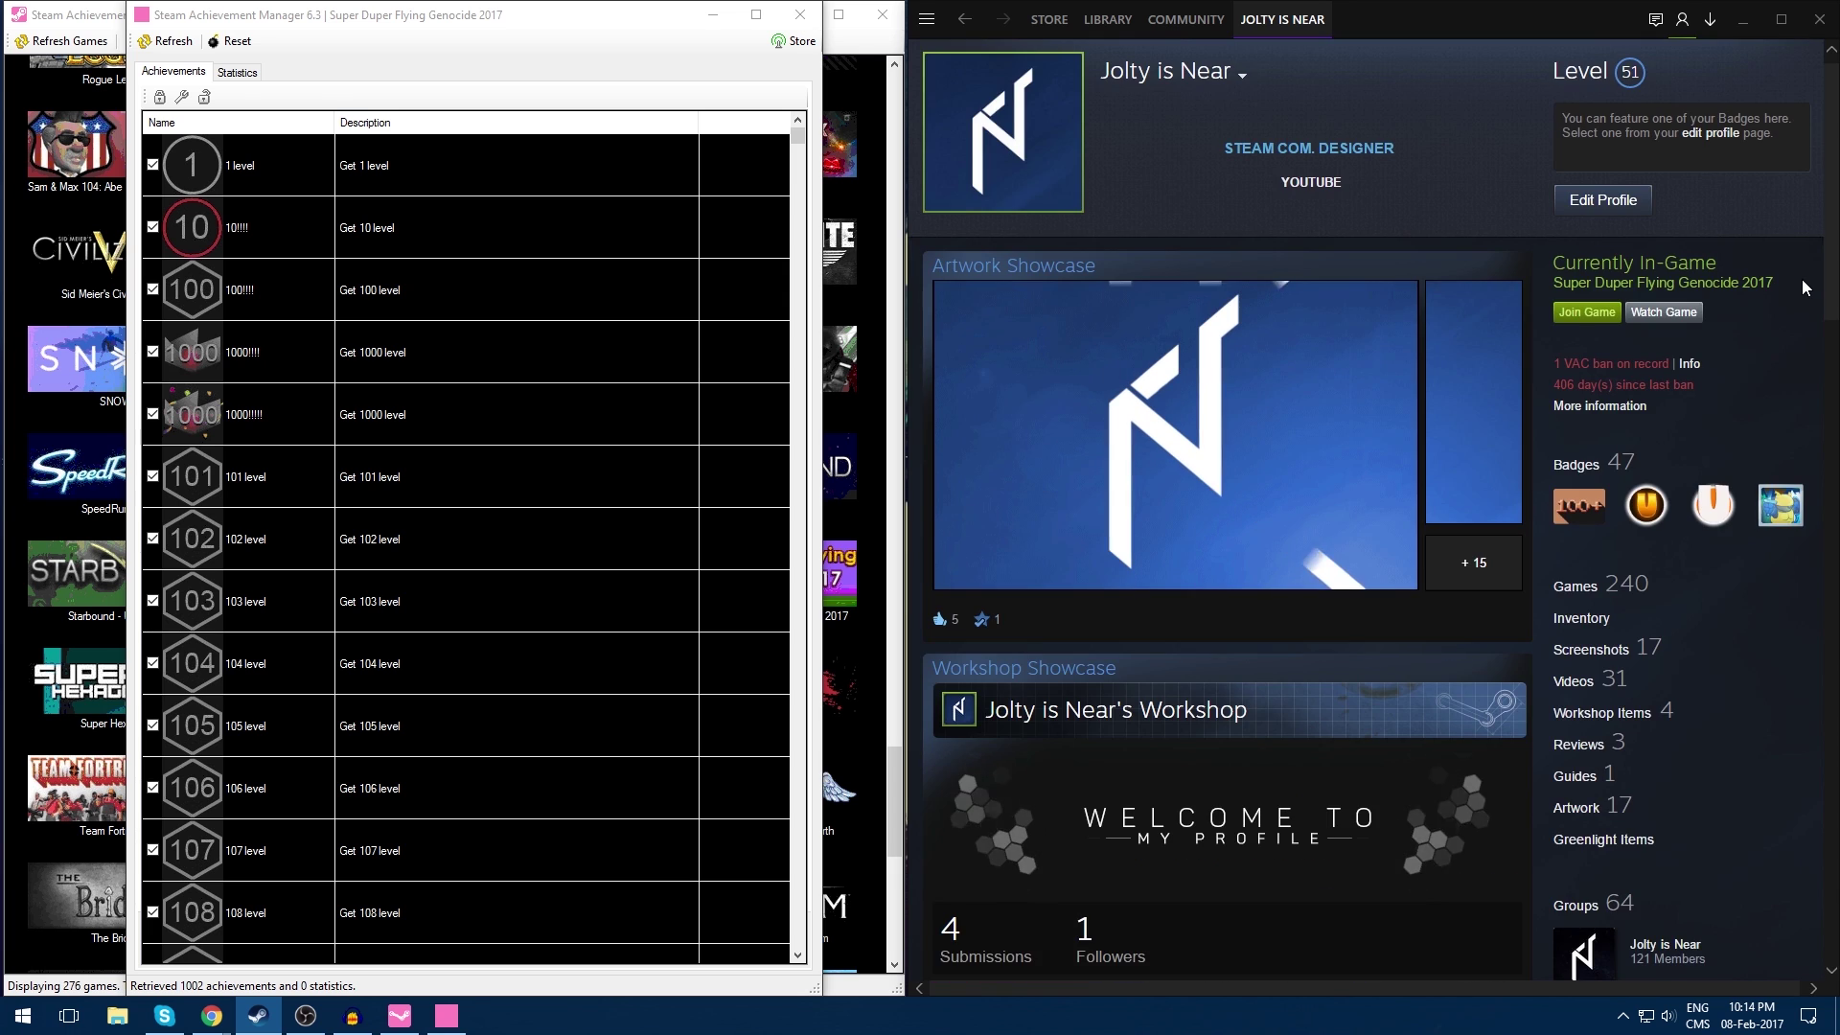
left_click(237, 73)
left_click(801, 14)
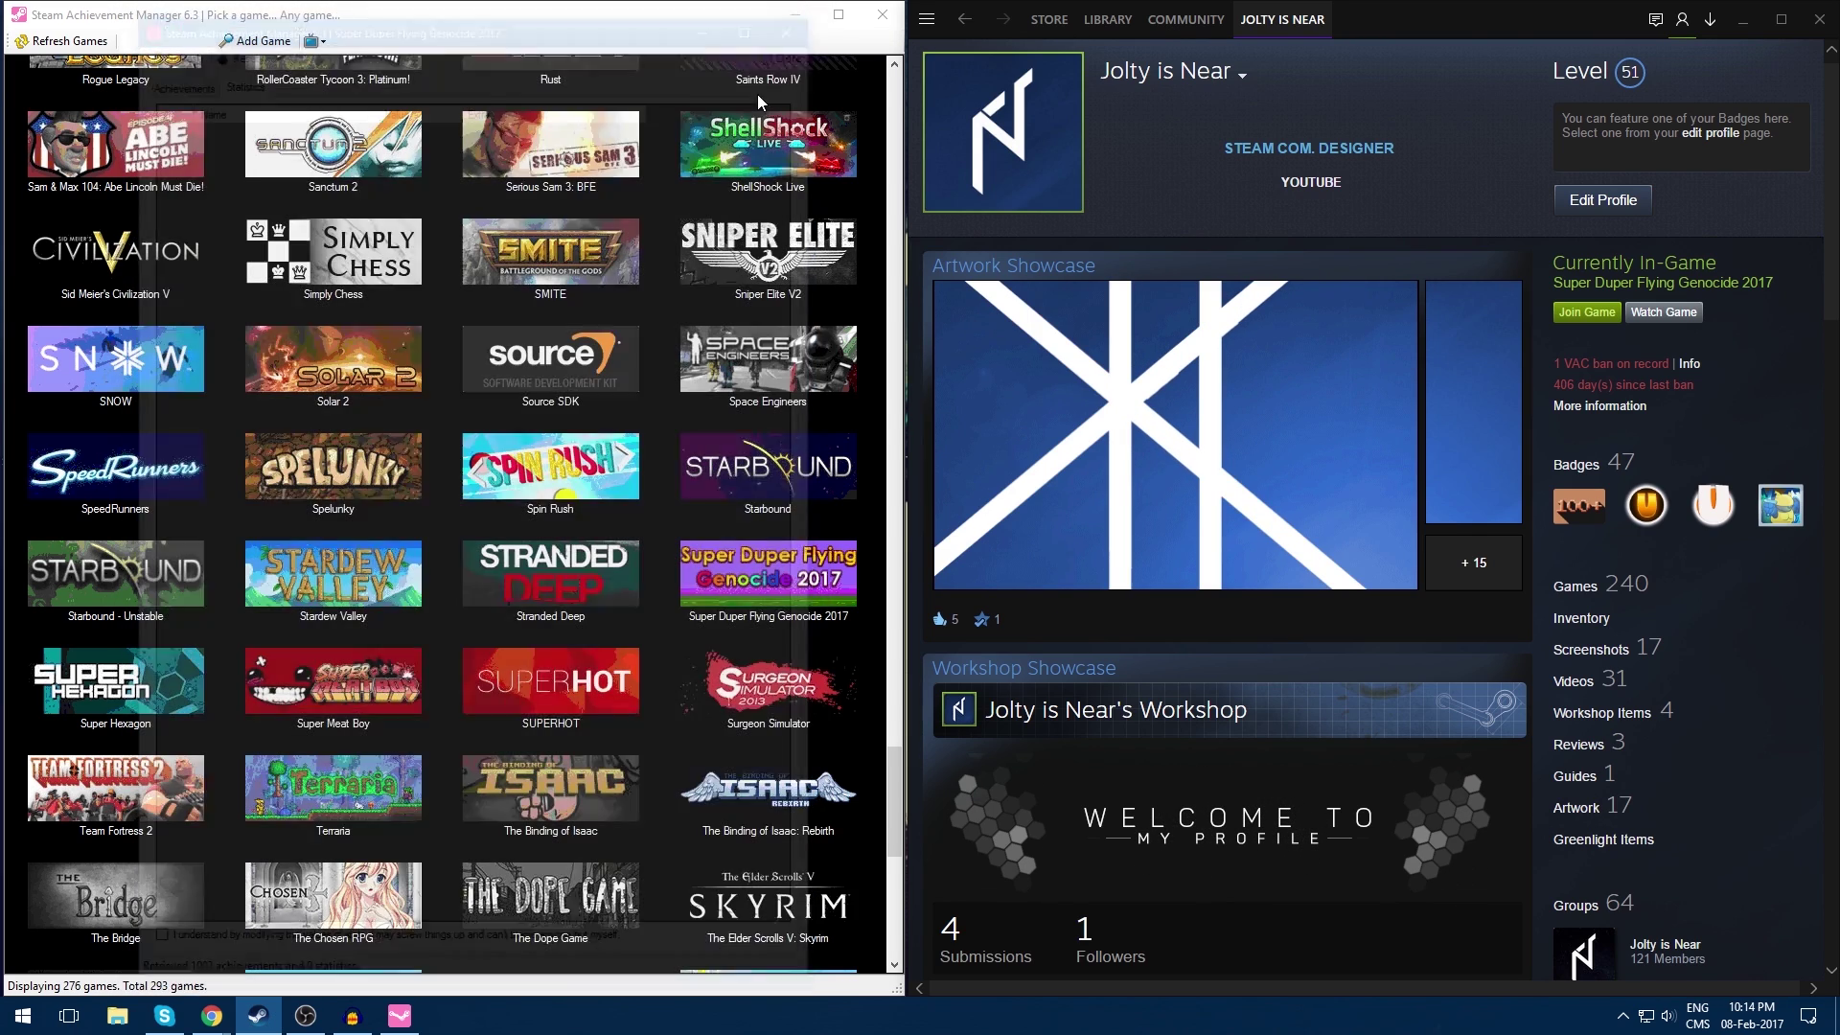
scroll(453, 509, "down", 8)
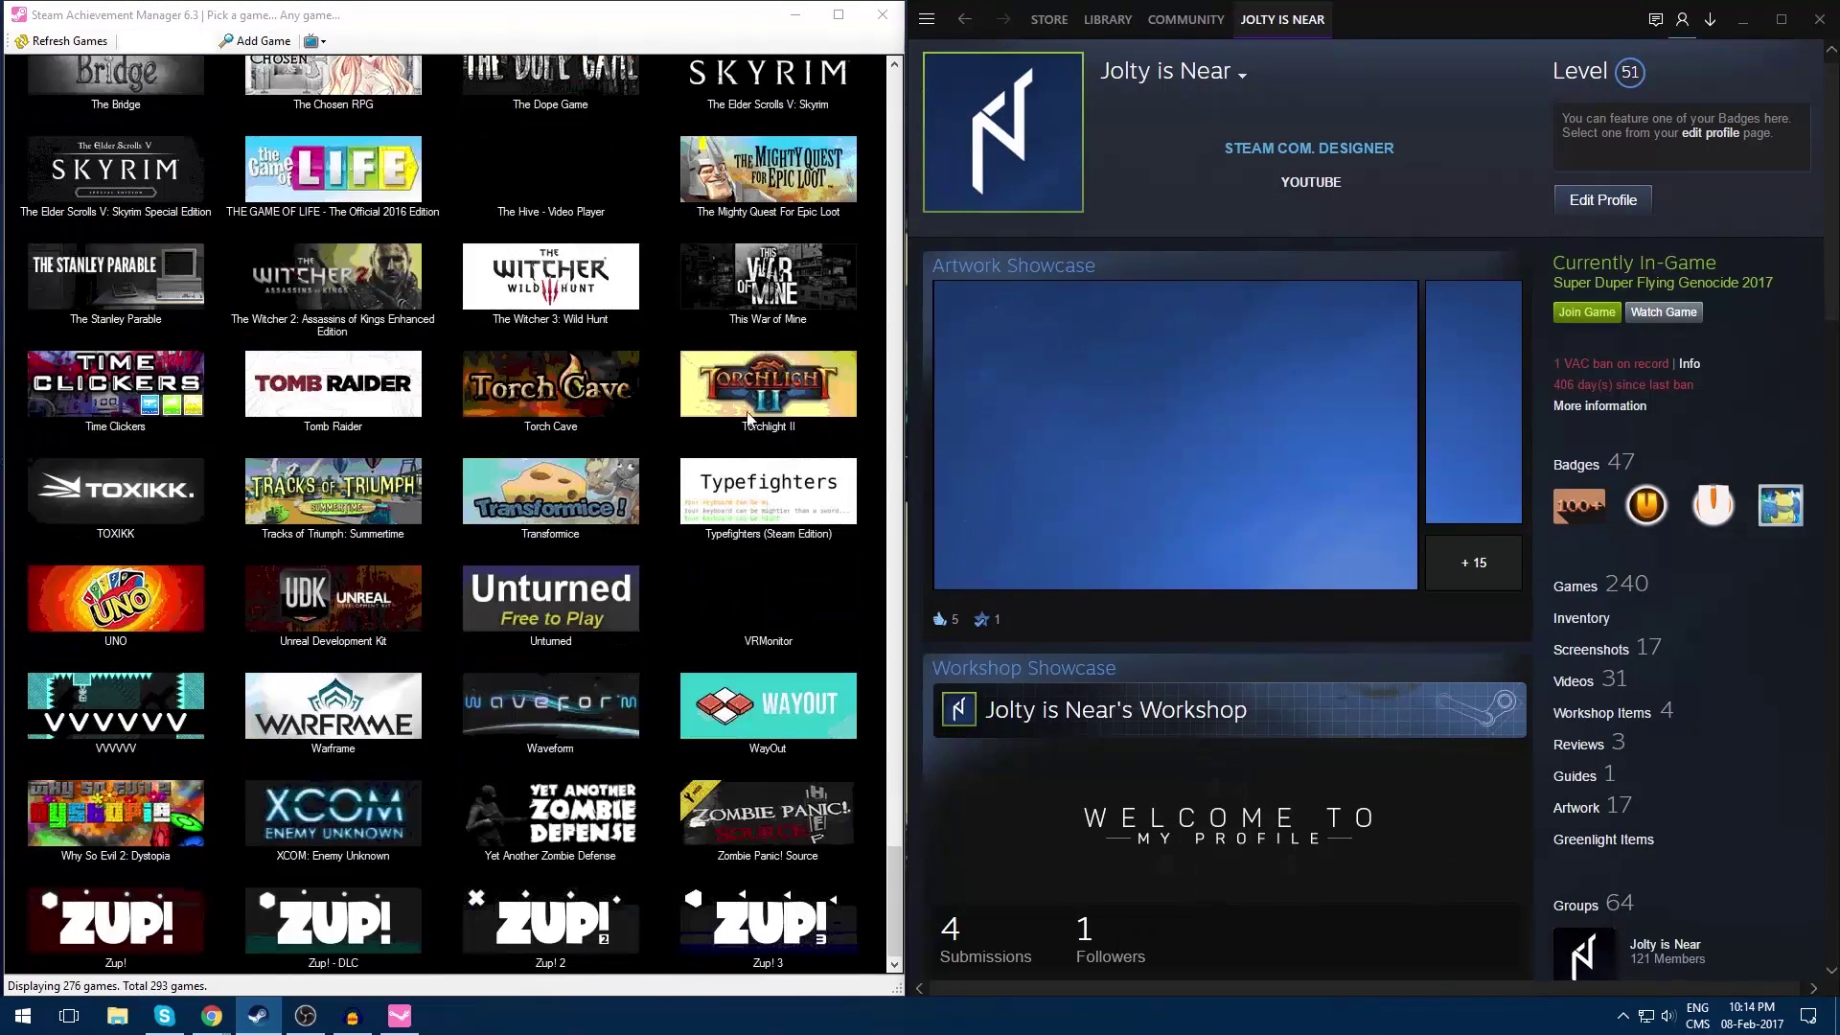
double_click(779, 388)
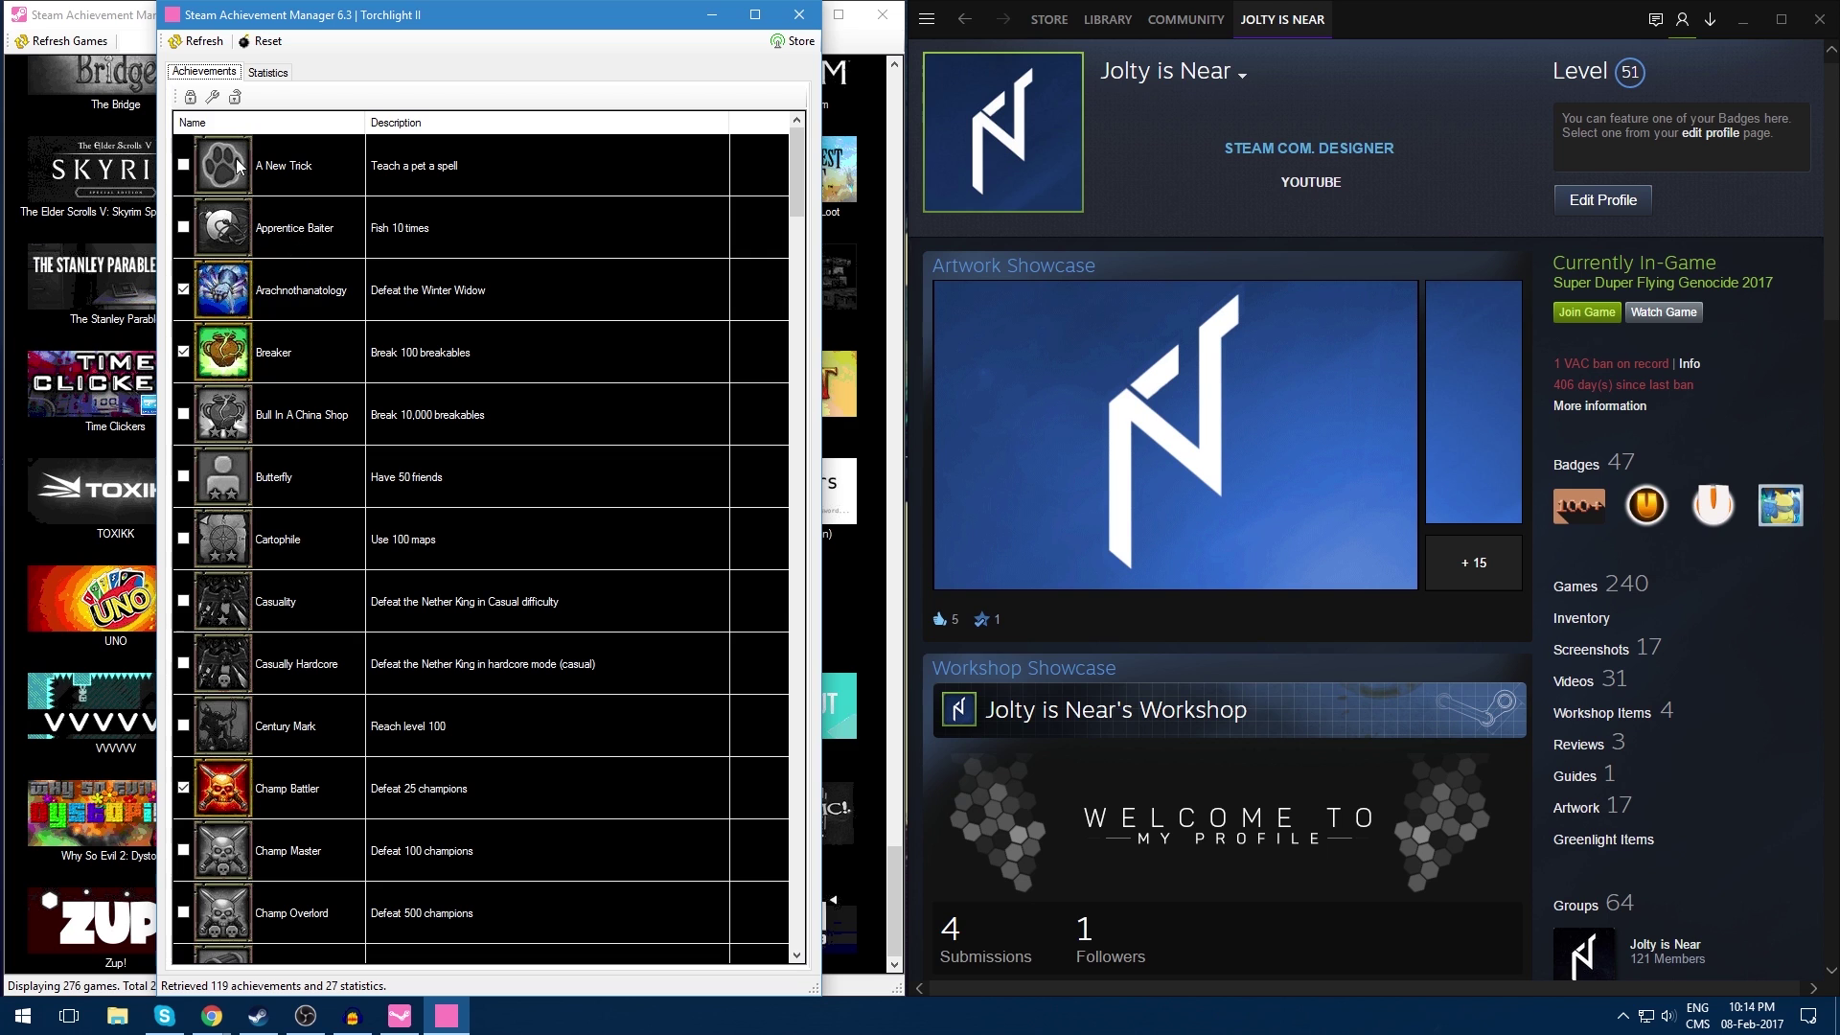
Step: Show the Torchlight II statistics, widen the Name column to fit the full names, and select the STAT_MAXDAMAGE value
left_click(268, 73)
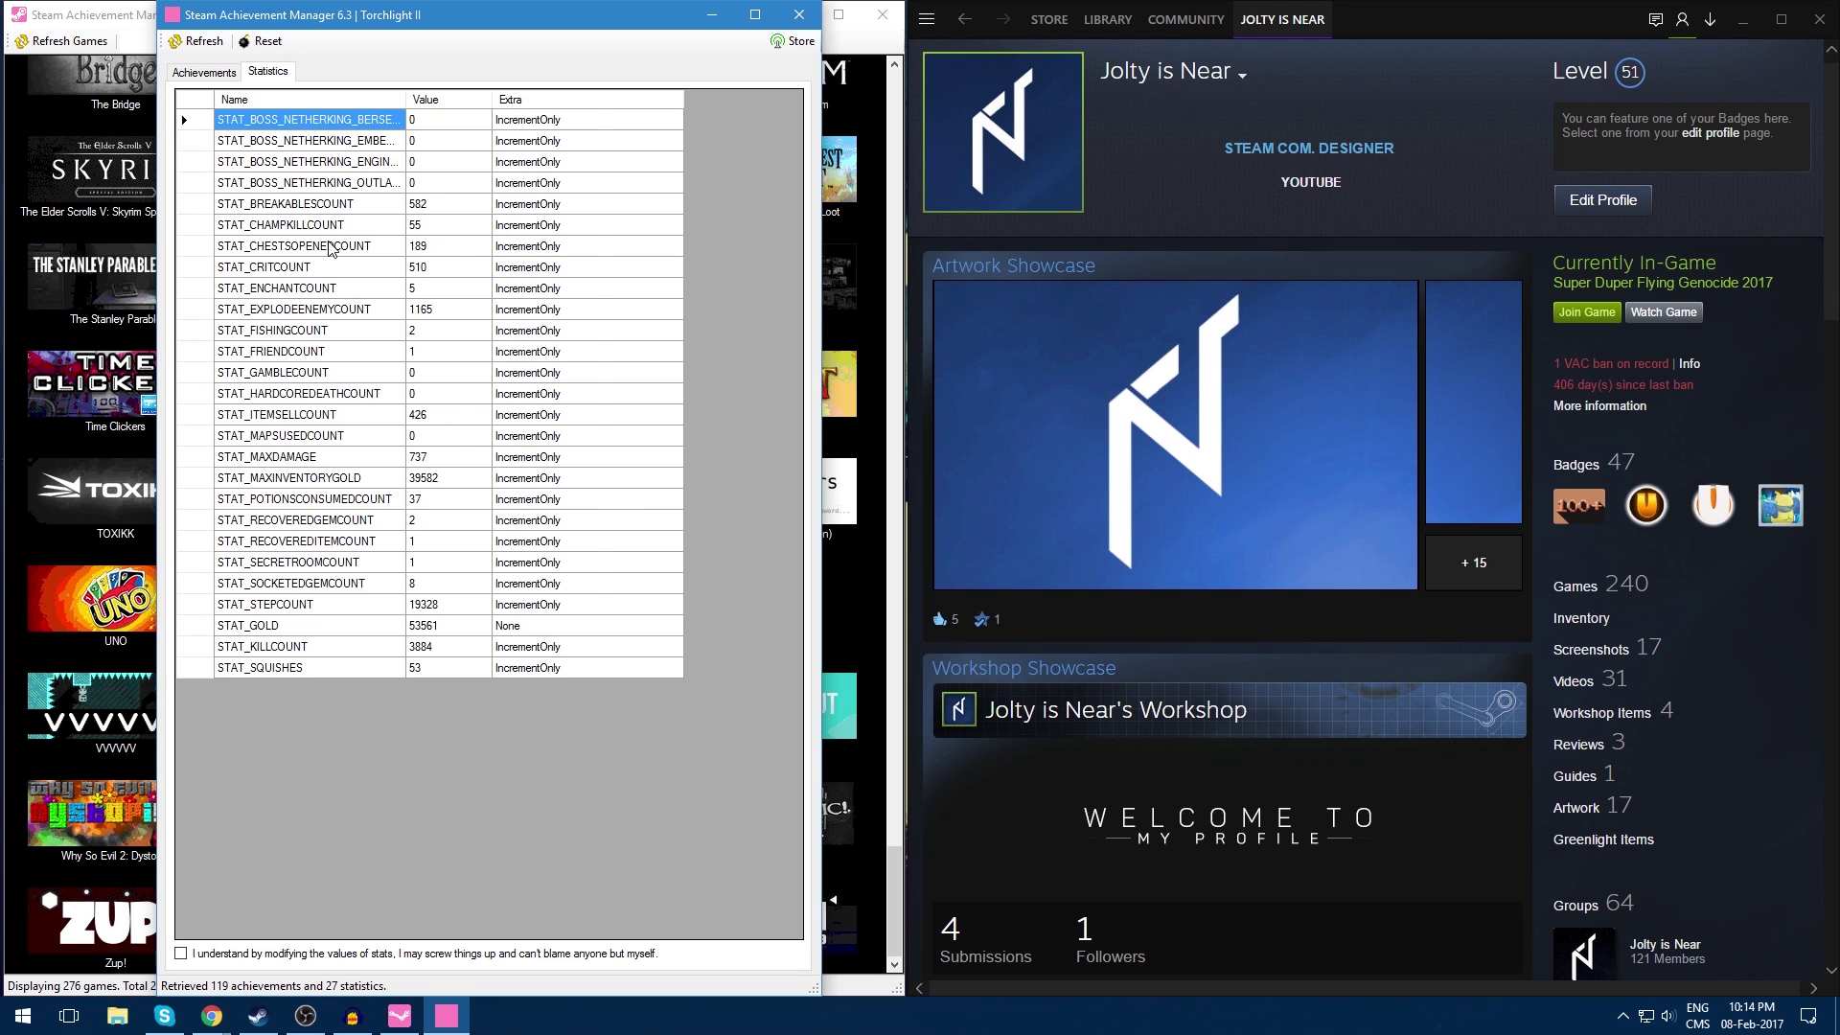
left_click_drag(406, 100, 443, 100)
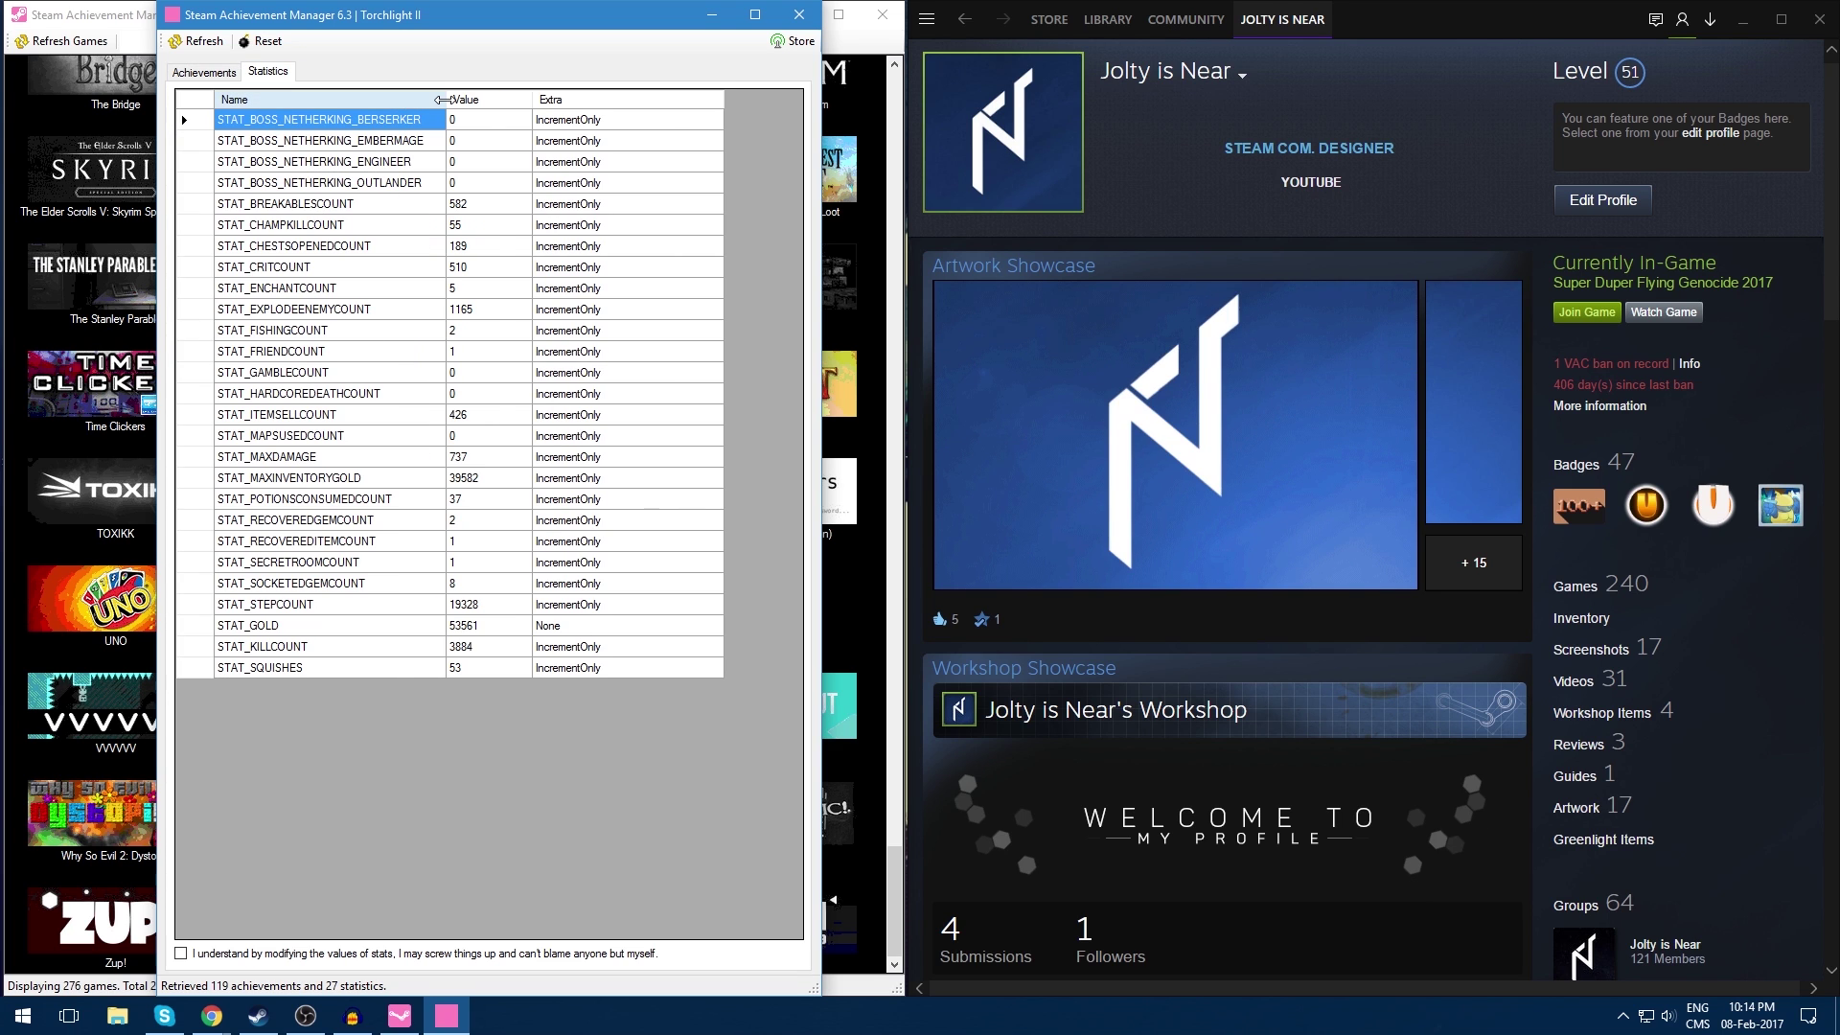
left_click(306, 146)
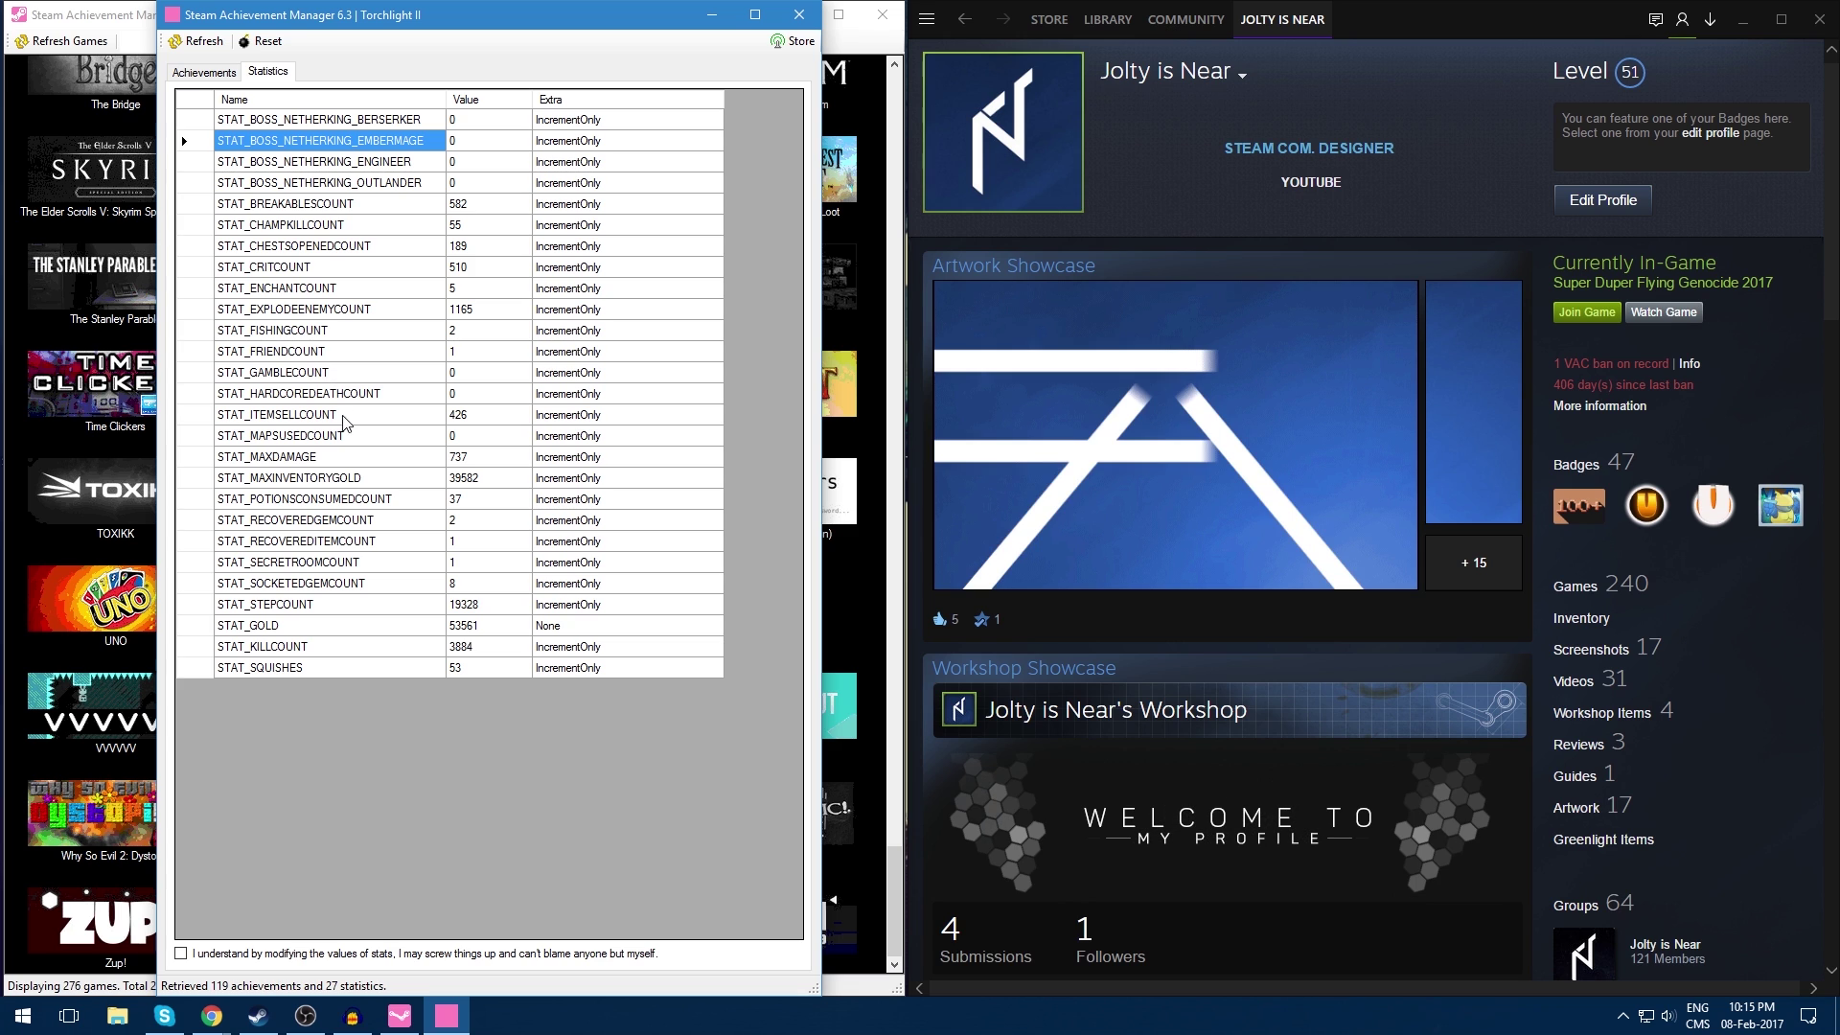
left_click(324, 456)
left_click(481, 460)
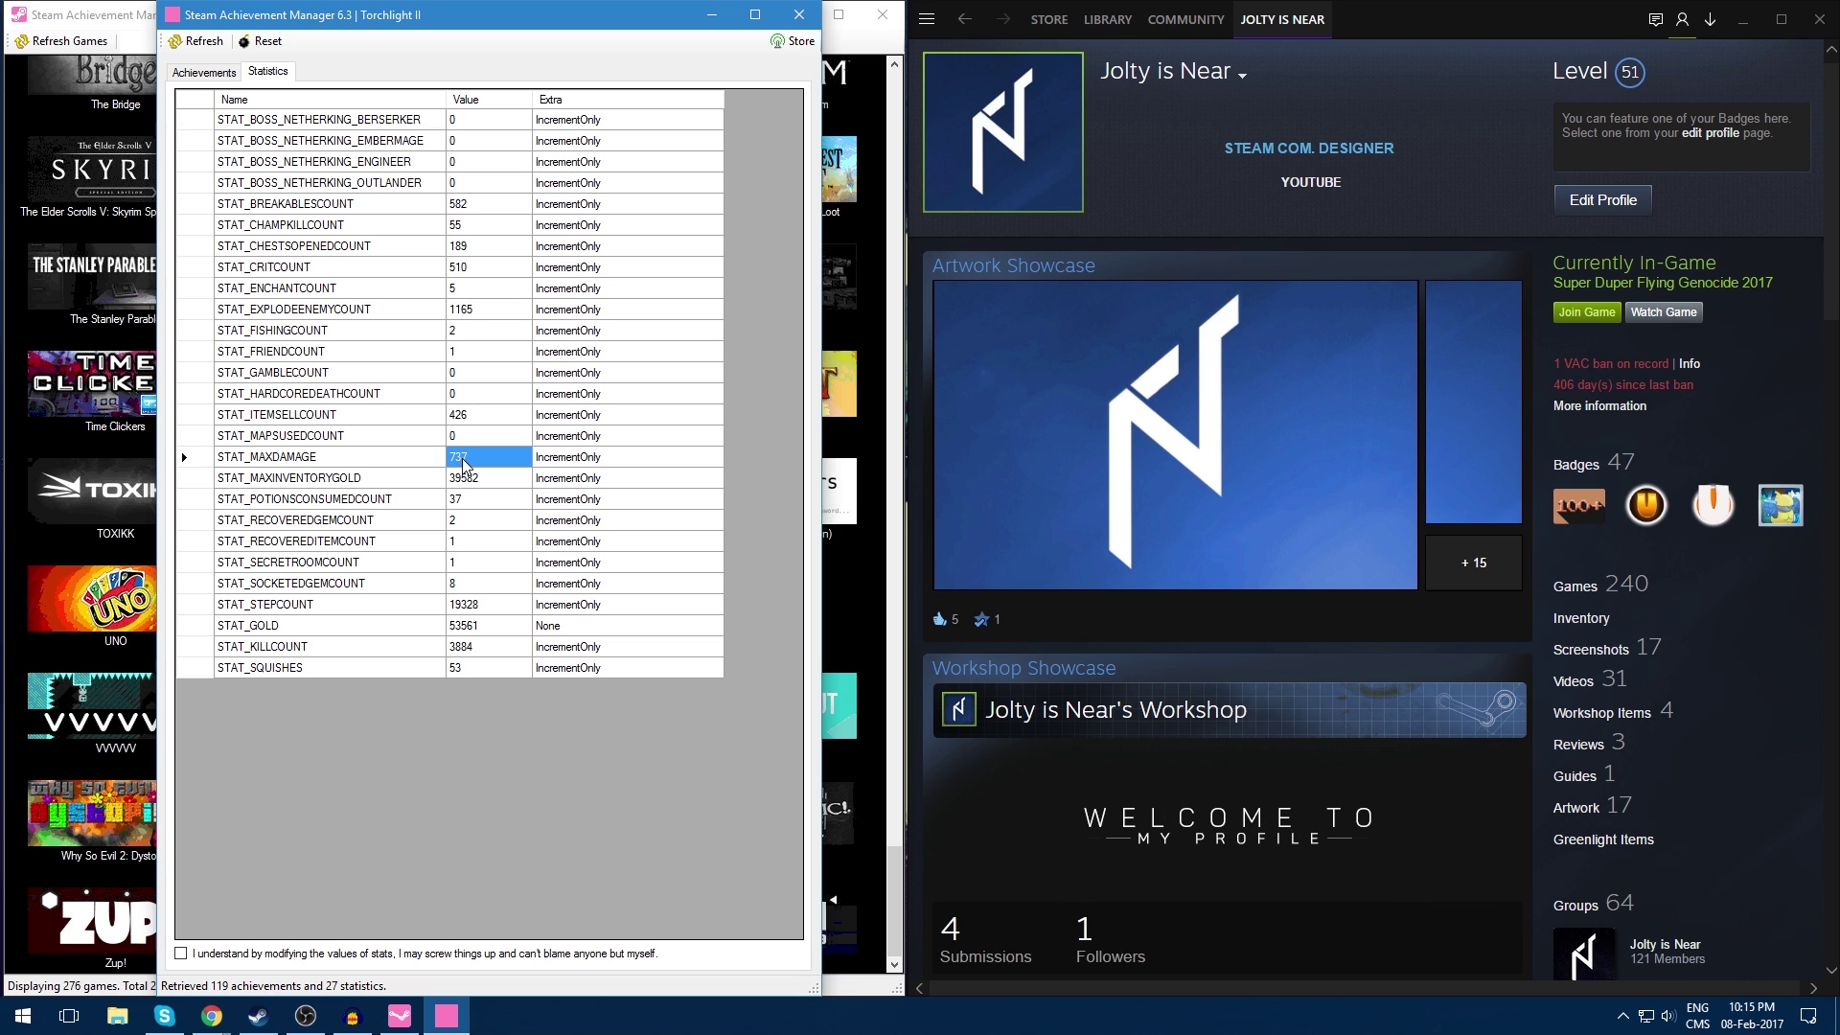
key("Left")
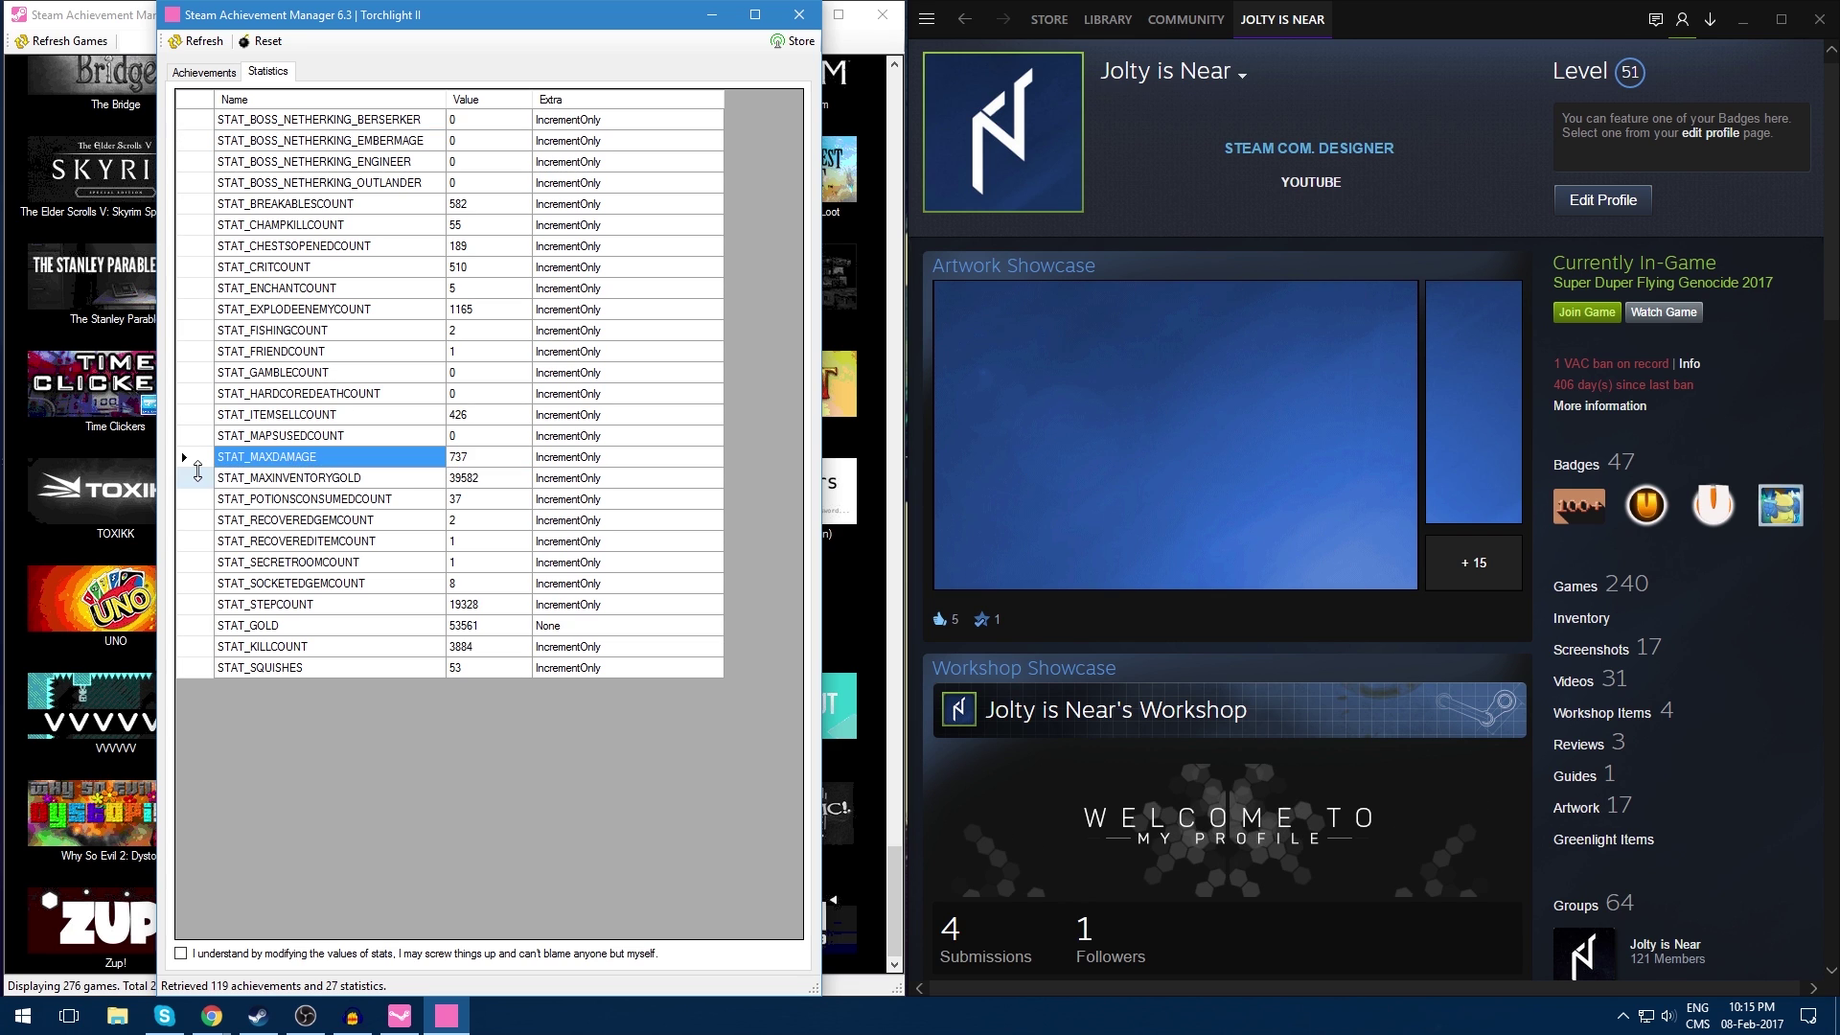
key("Right")
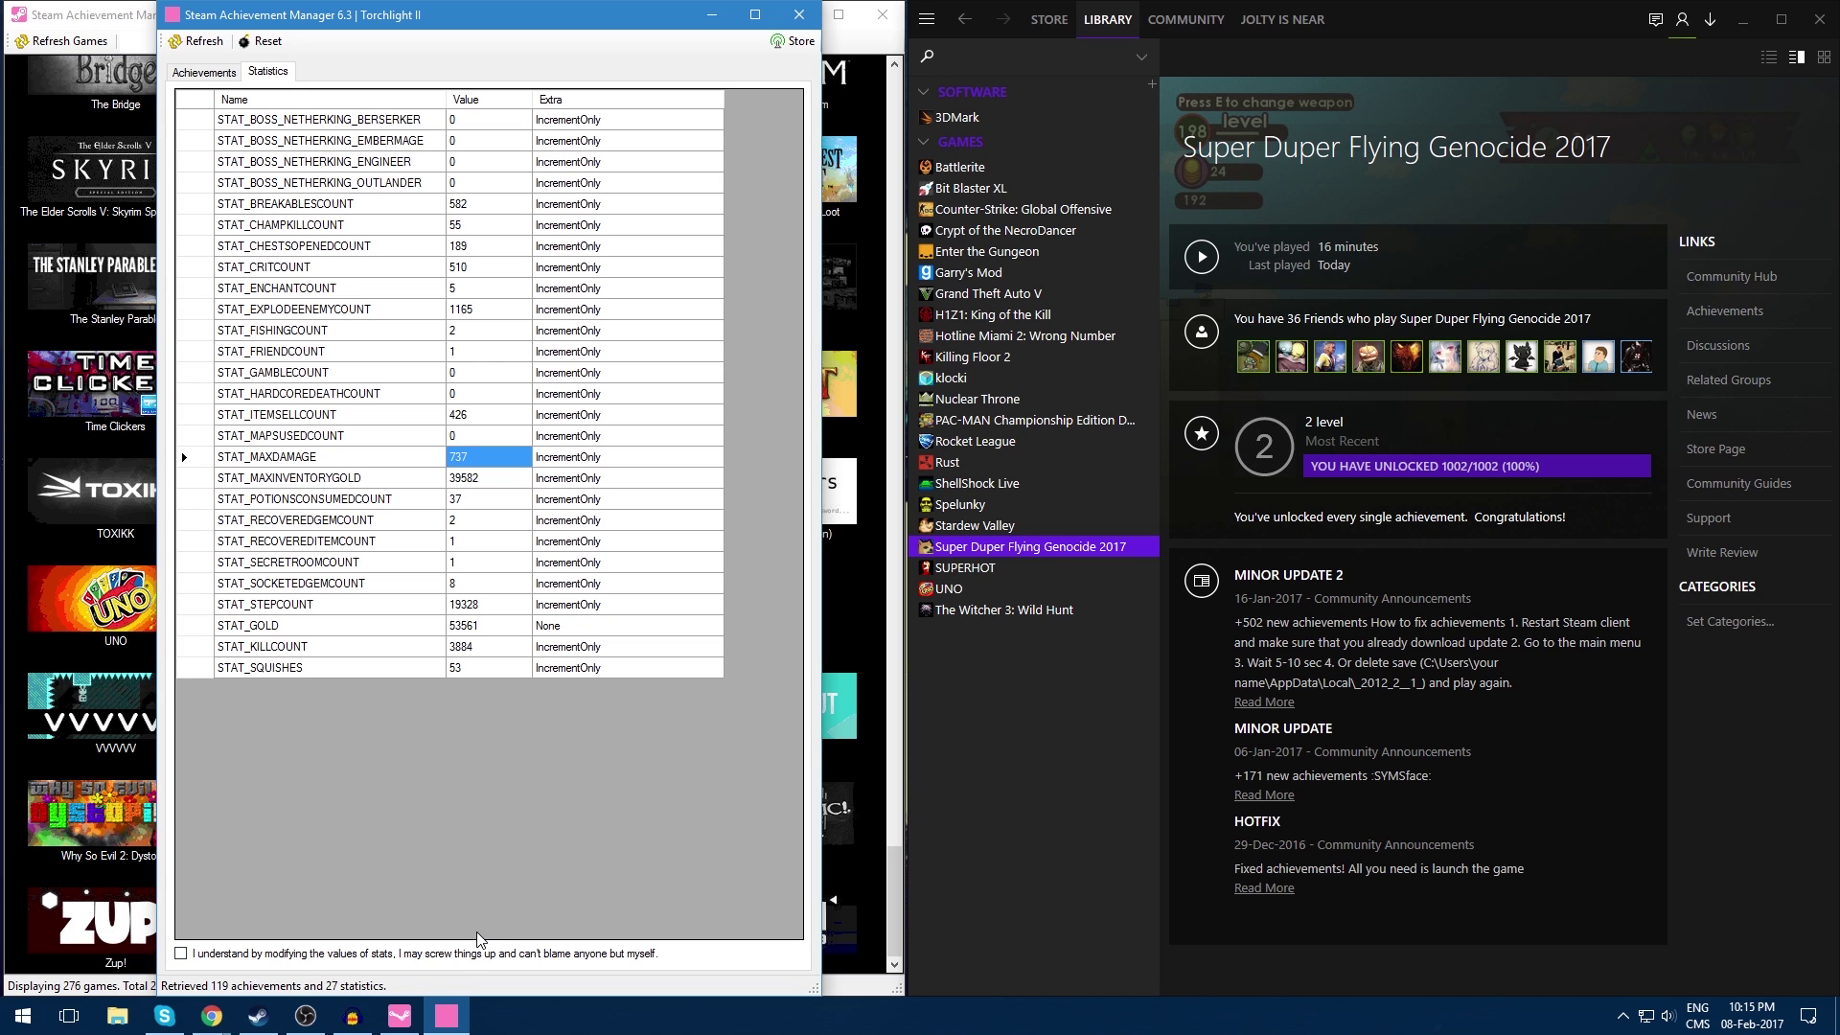
Step: Accept the stats modification disclaimer, set STAT_MAXDAMAGE to 999999, store the change and dismiss the information dialog
left_click(181, 954)
left_click(475, 456)
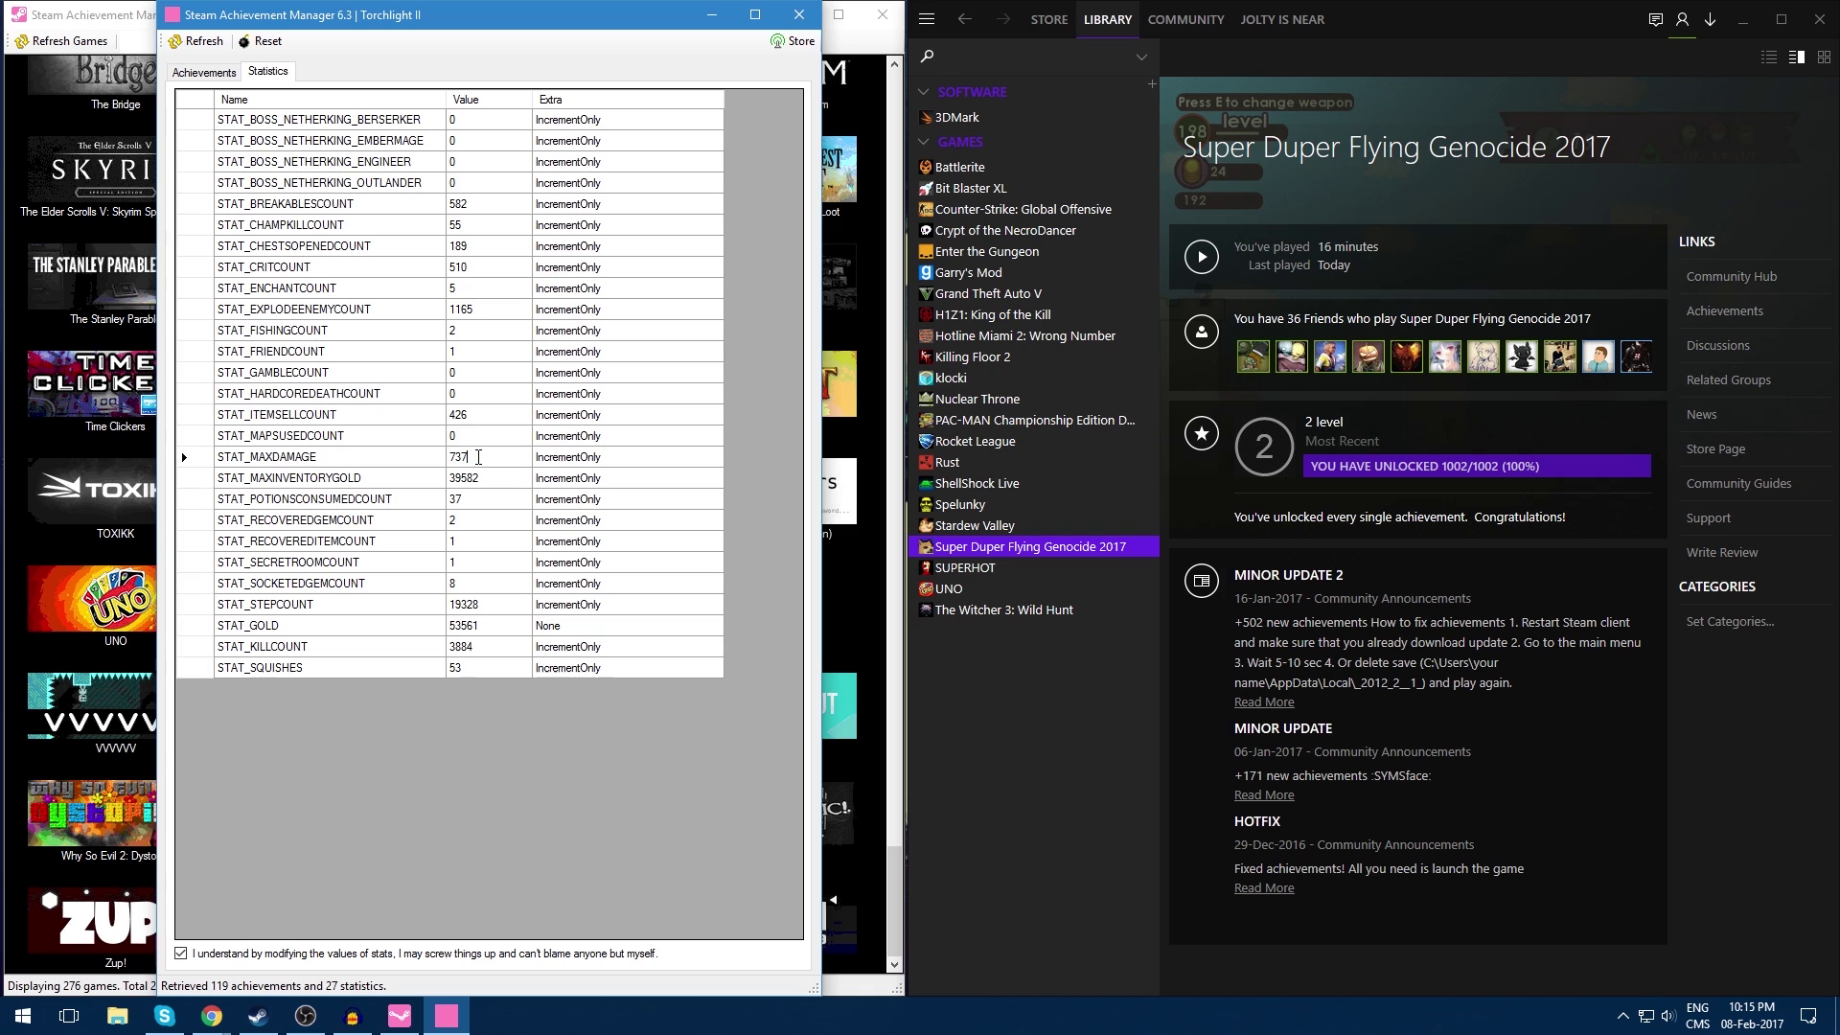
type("999999")
key("Return")
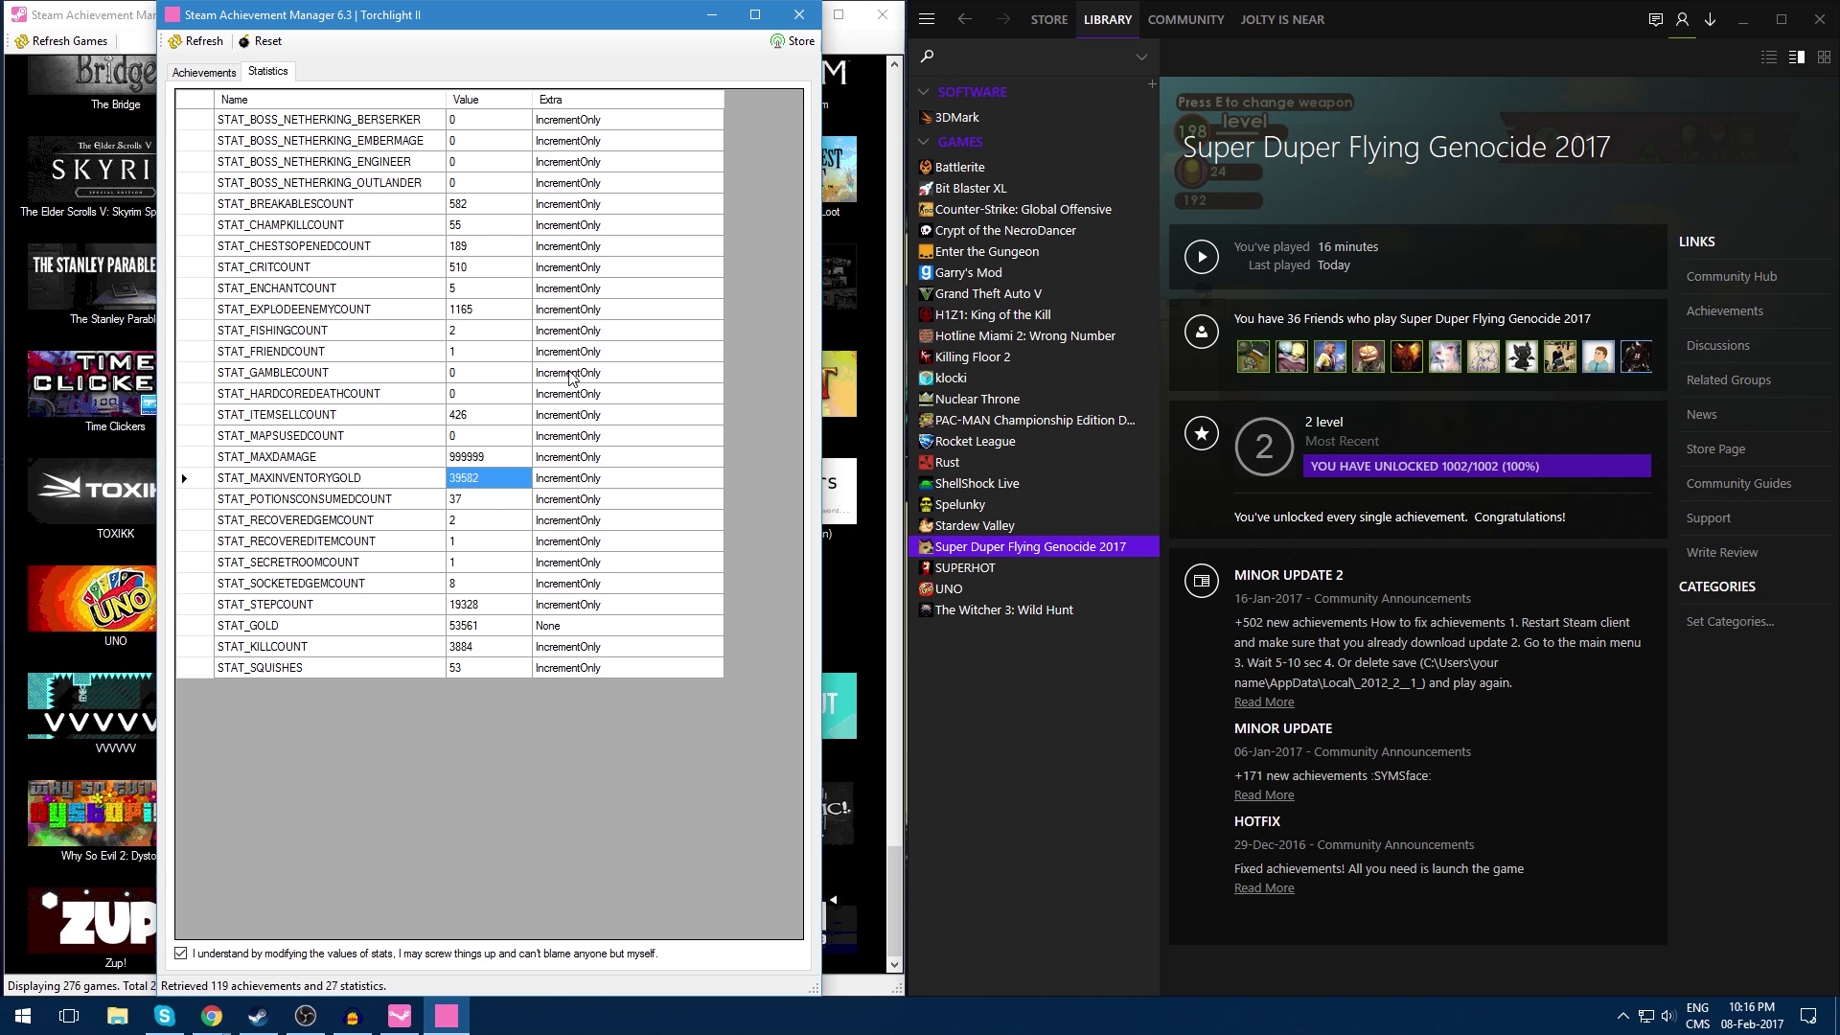
left_click(802, 44)
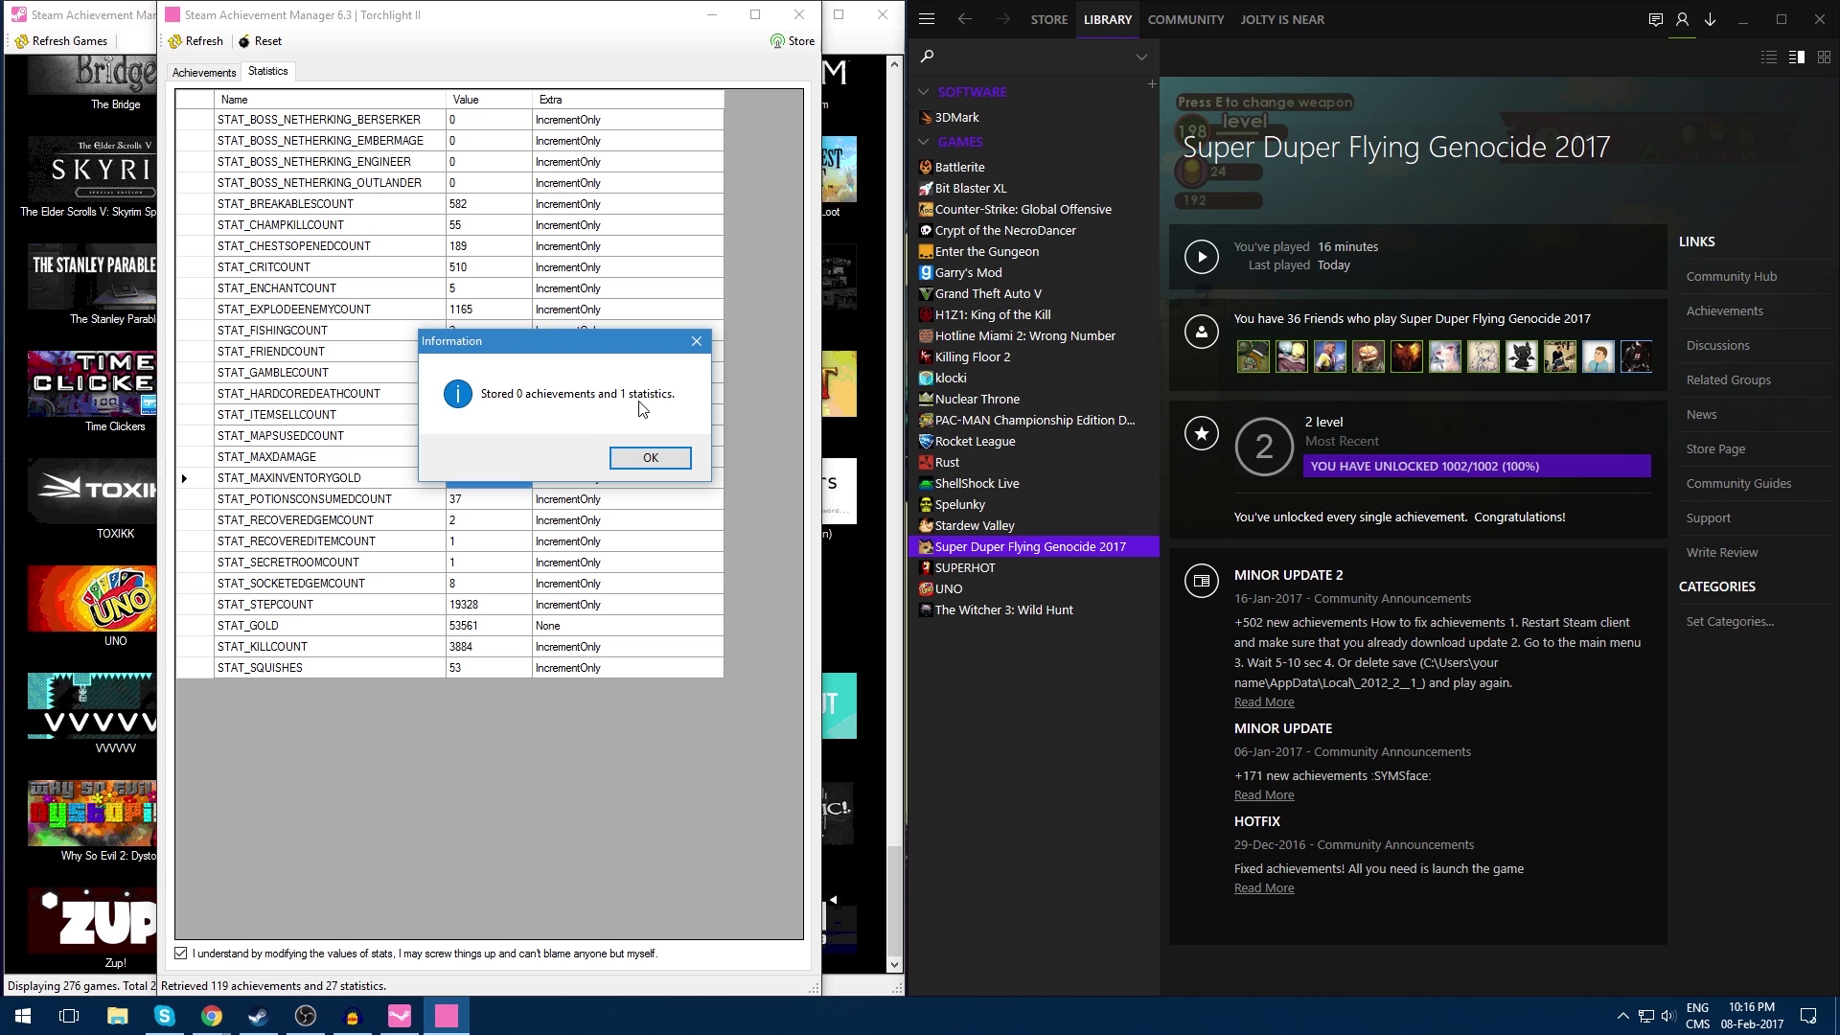
left_click(668, 458)
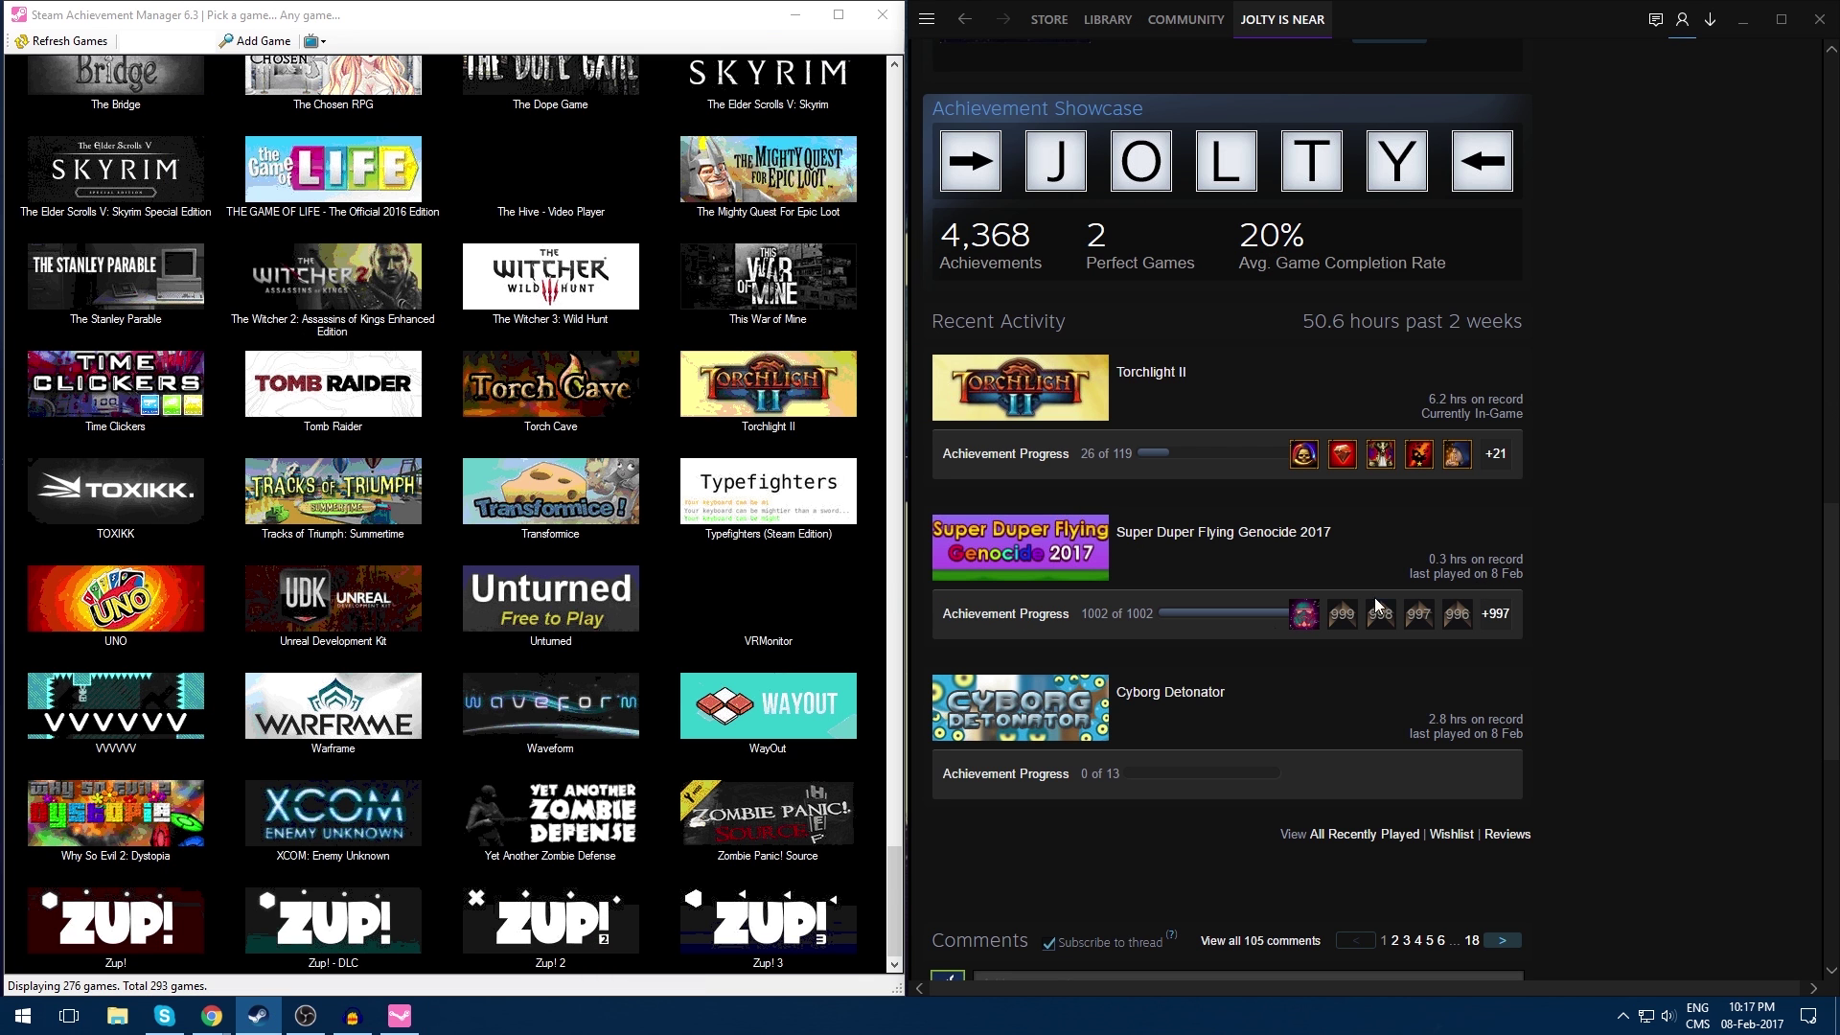
Step: Open THE GAME OF LIFE - The Official 2016 Edition from the game list
left_click(888, 600)
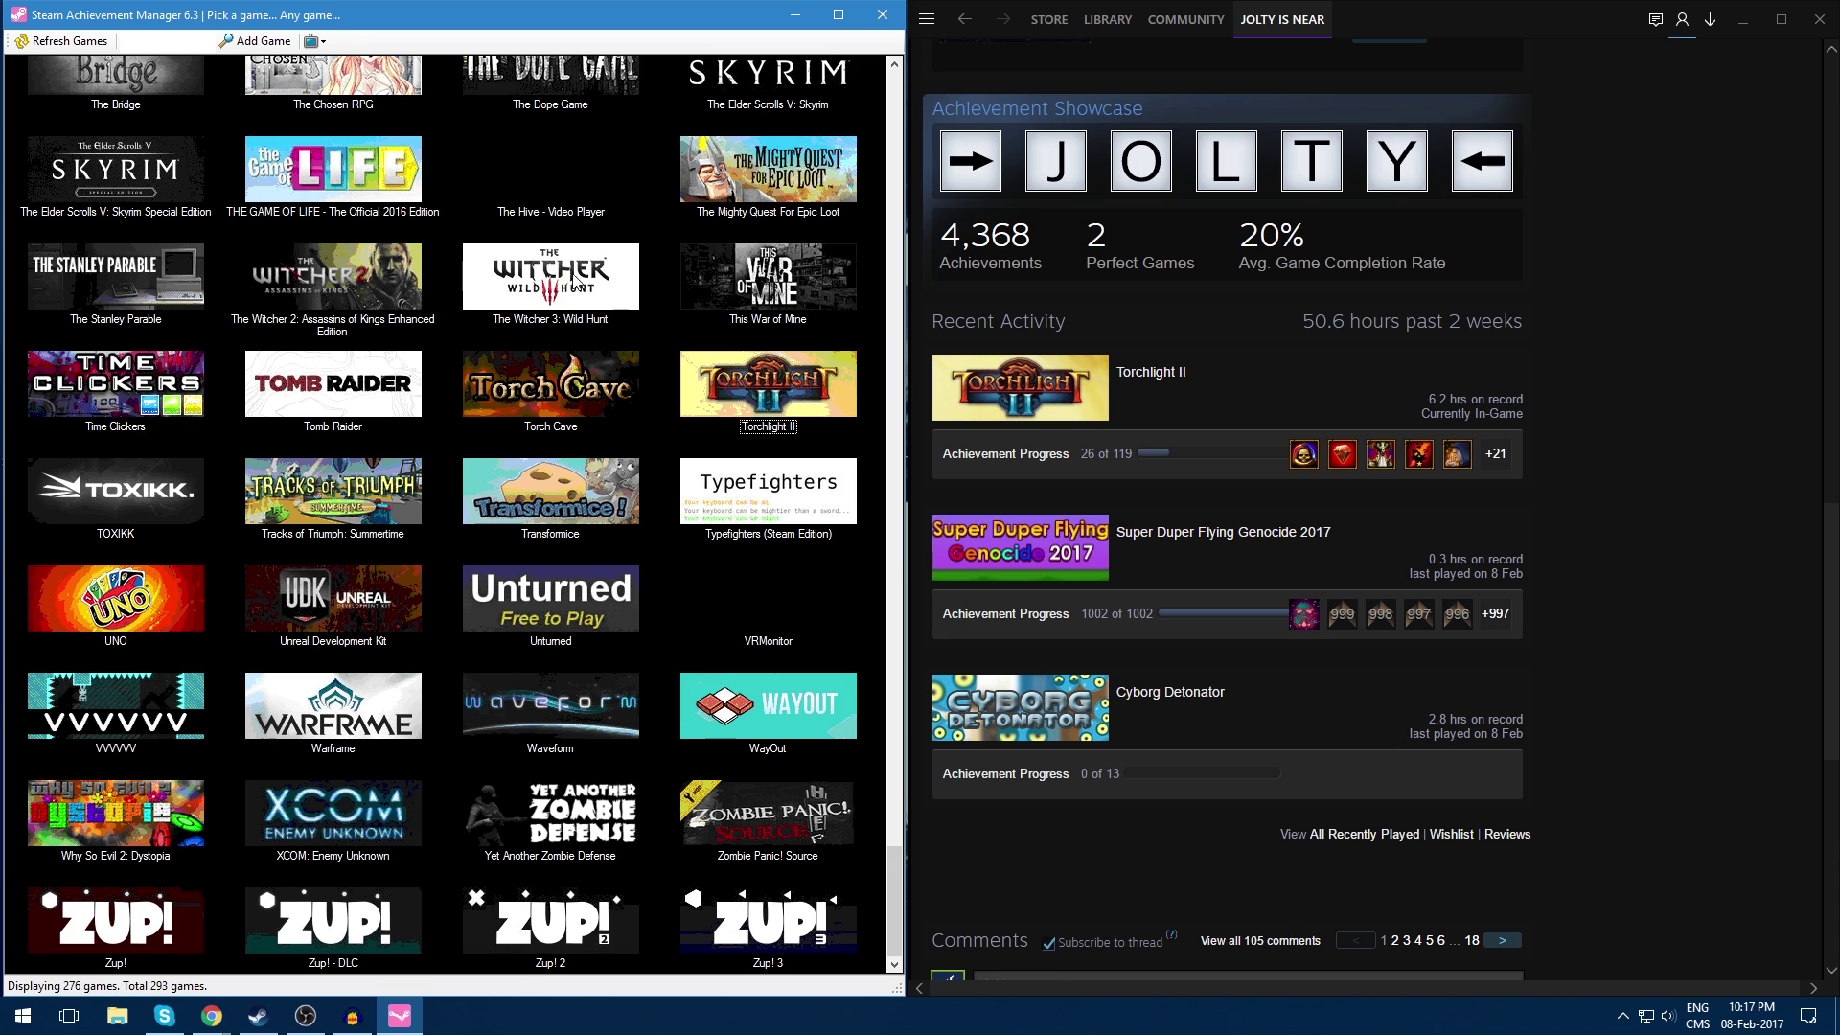
scroll(457, 359, "up", 2)
double_click(365, 342)
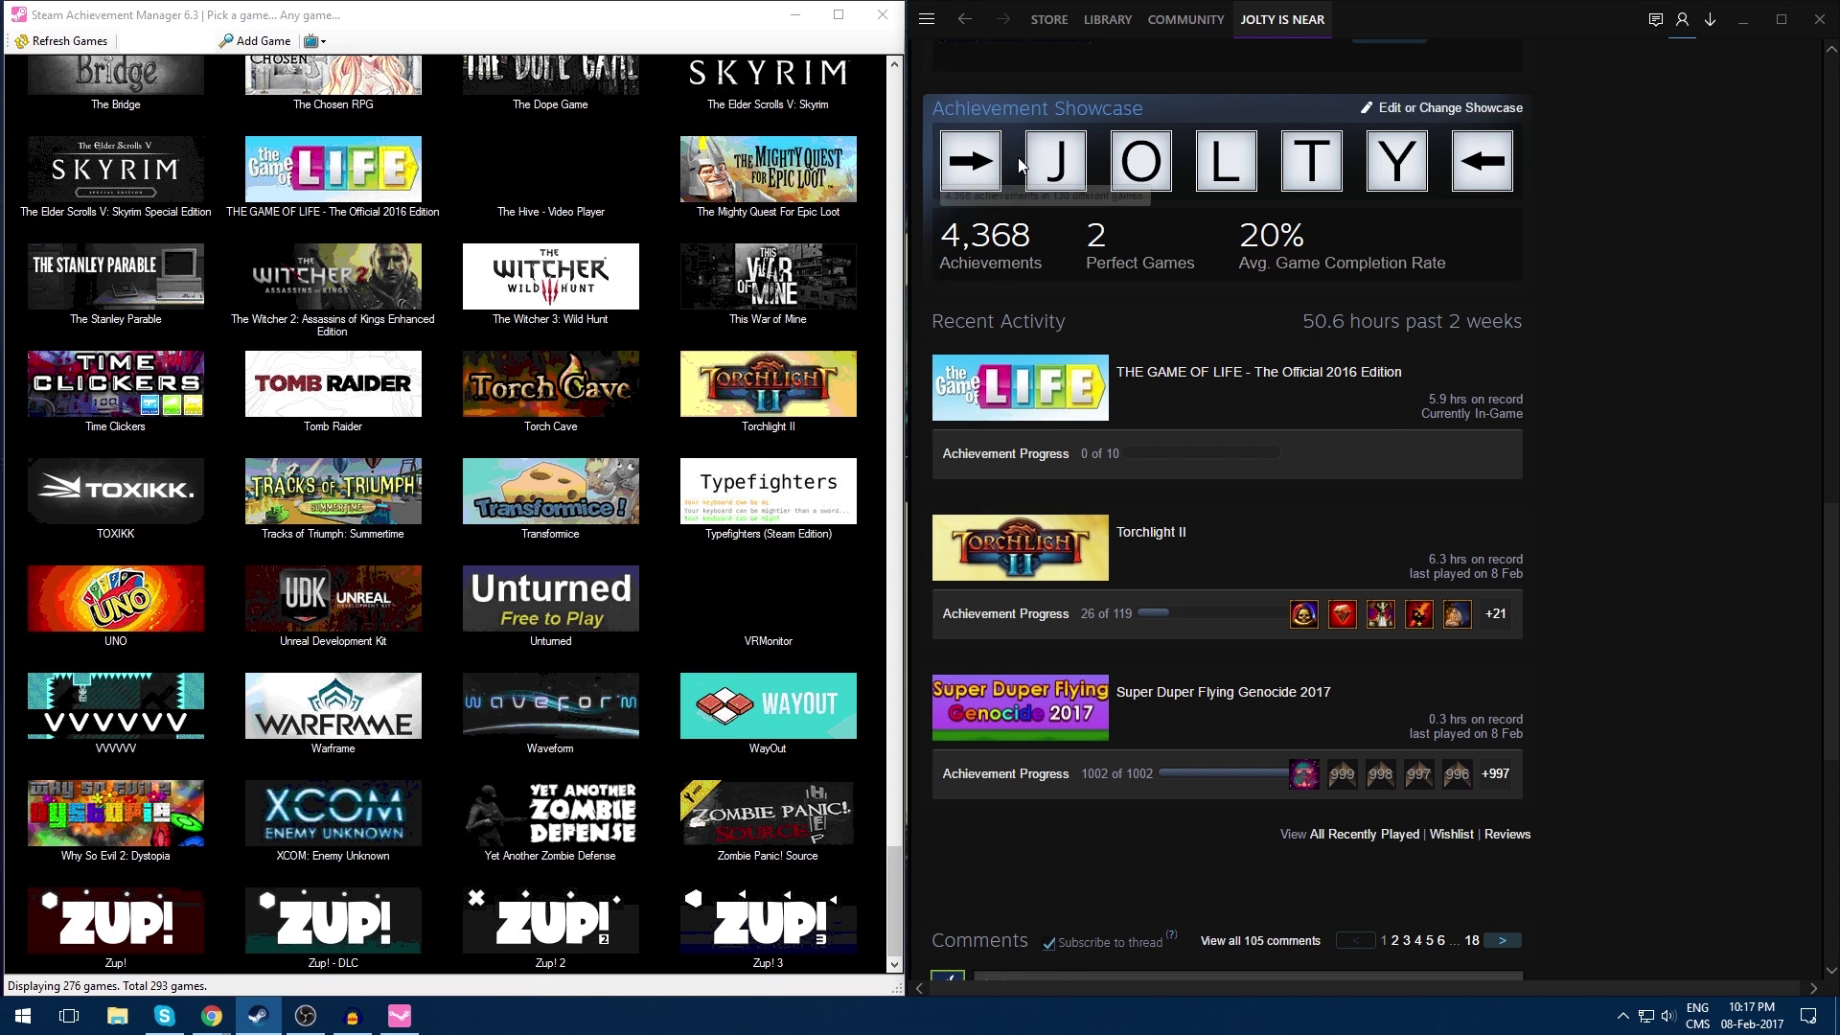
Step: View klocki and Crypt of the NecroDancer in the Steam library, then return to the Steam profile
mouse_move(1107, 26)
left_click(1133, 169)
left_click(954, 377)
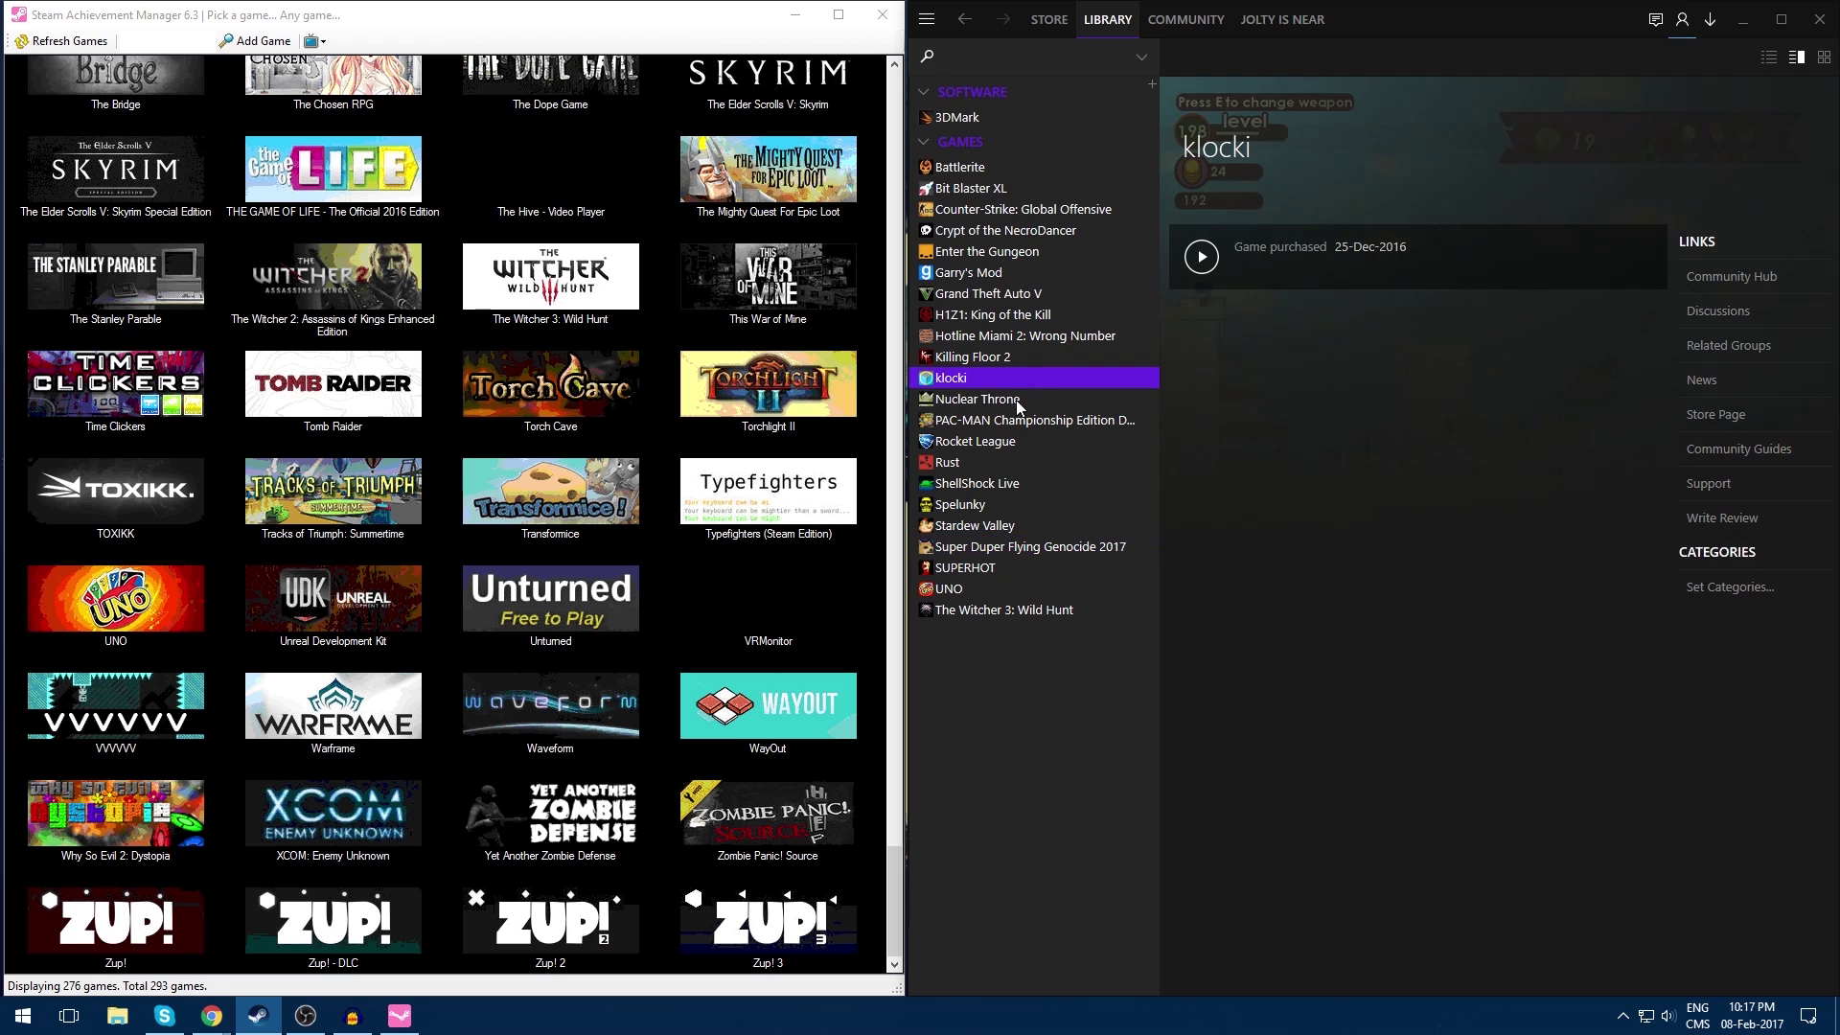
left_click(1007, 231)
mouse_move(1267, 23)
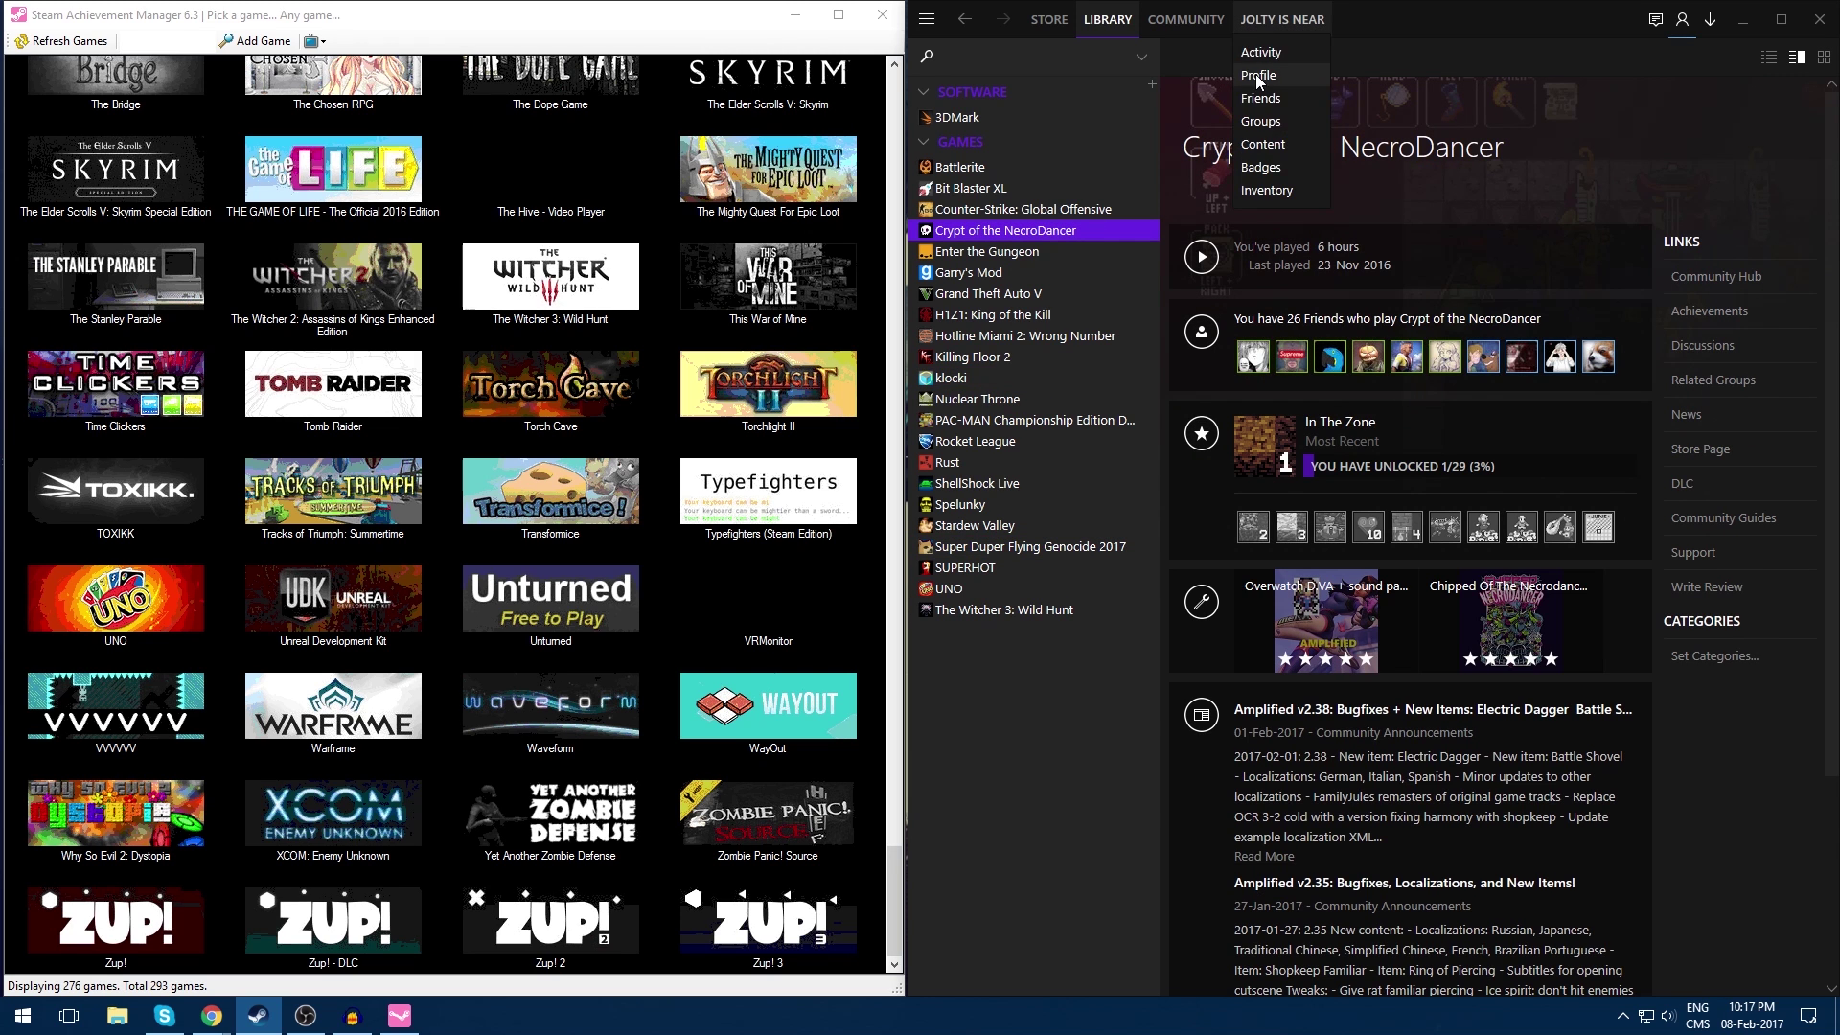
left_click(1258, 79)
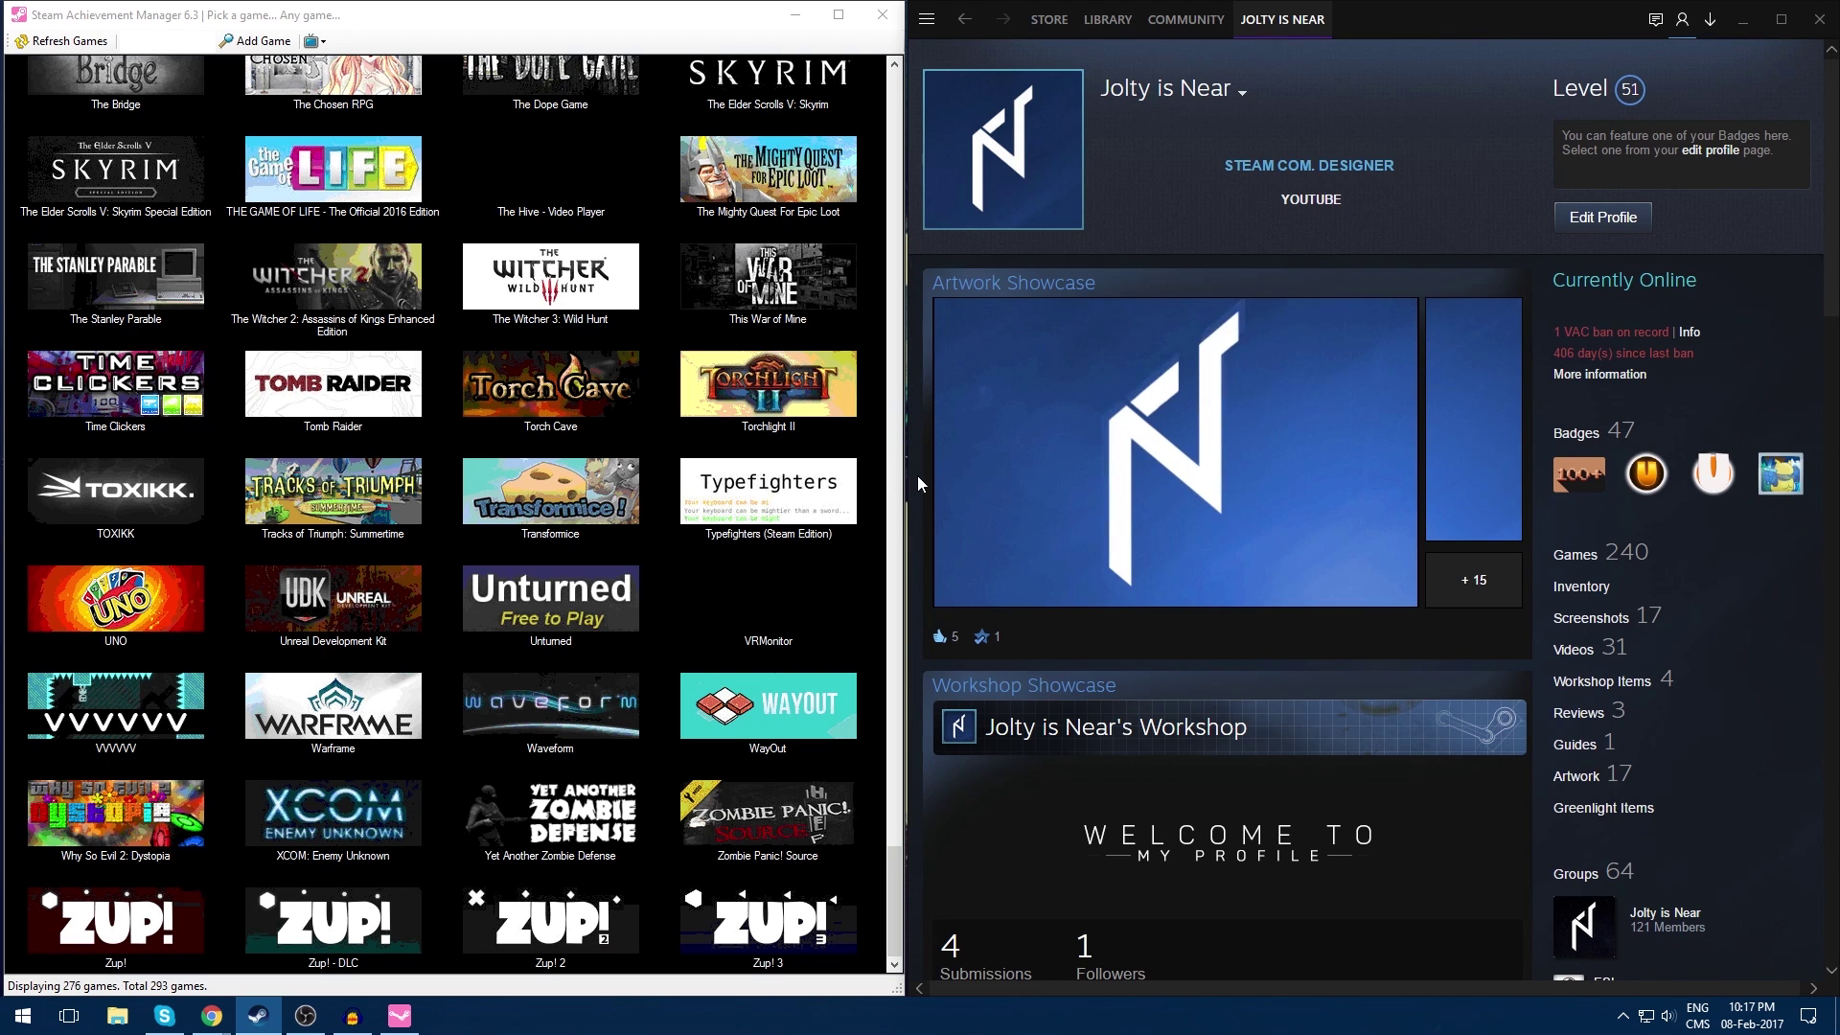
Step: Examine the Steam profile's artwork and workshop showcases, custom information box, groups and friends
scroll(917, 475, "down", 10)
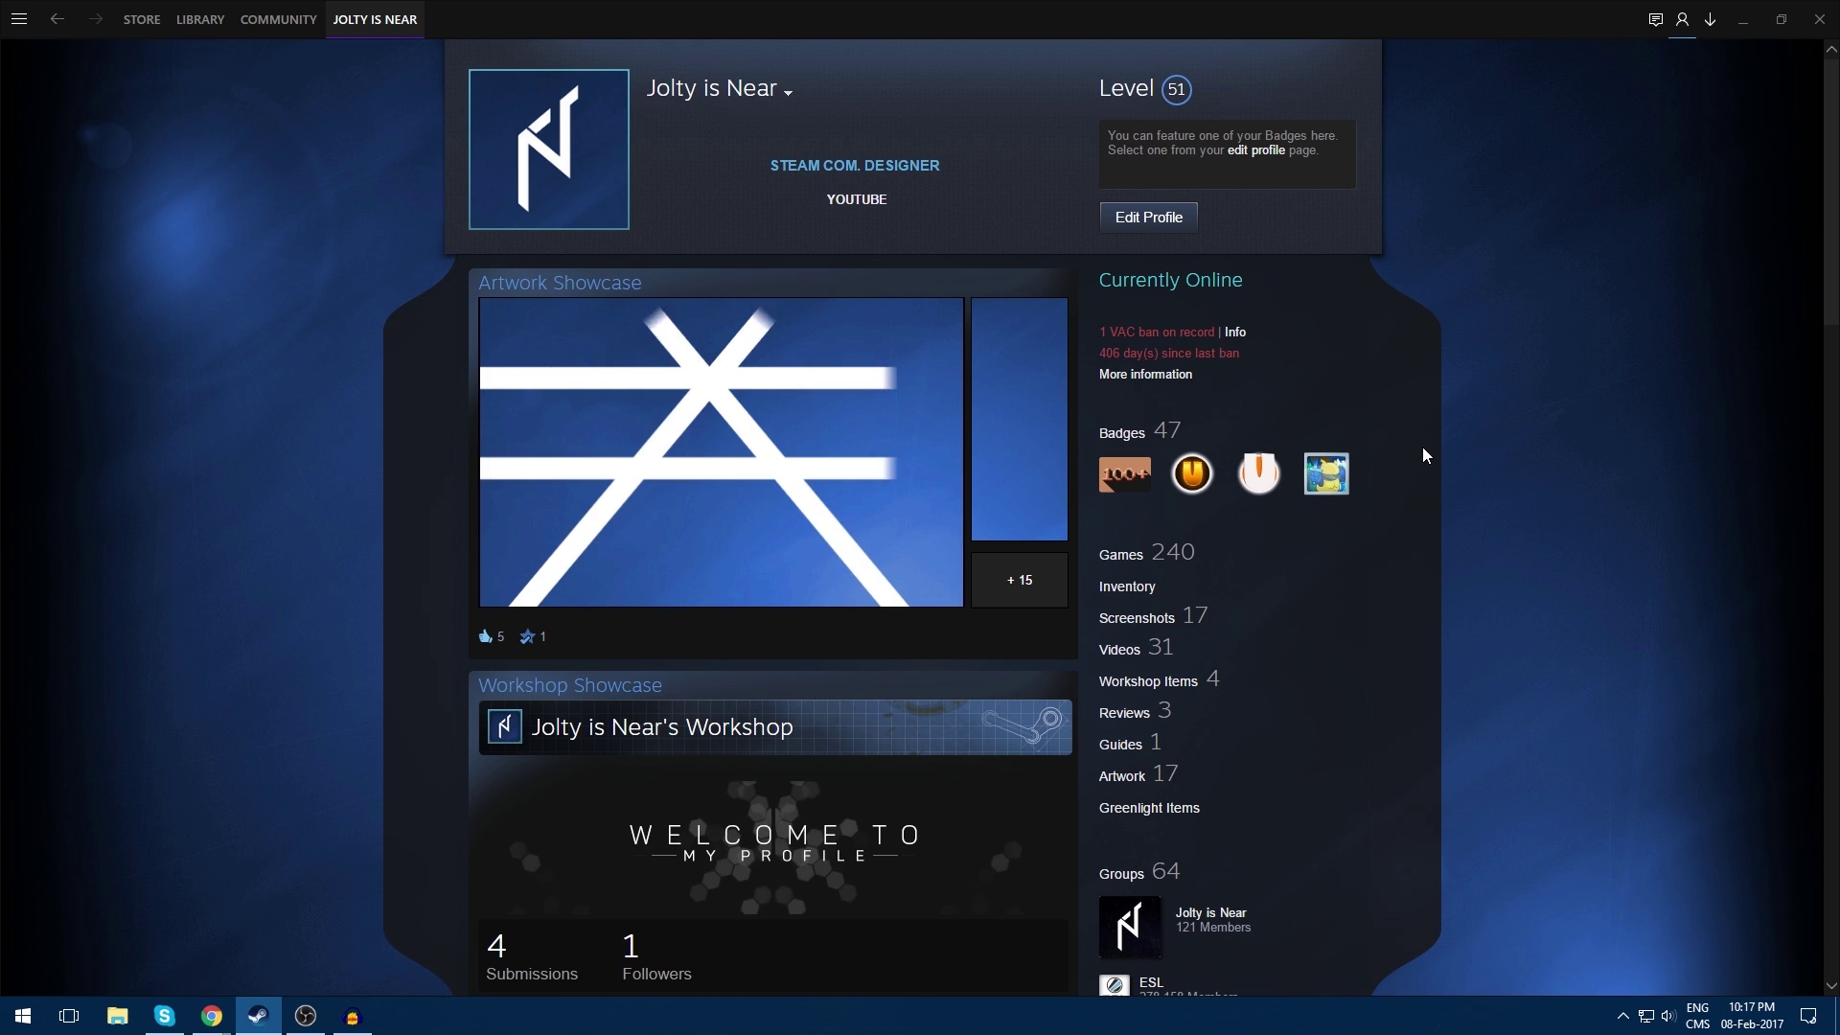
scroll(1449, 479, "down", 1)
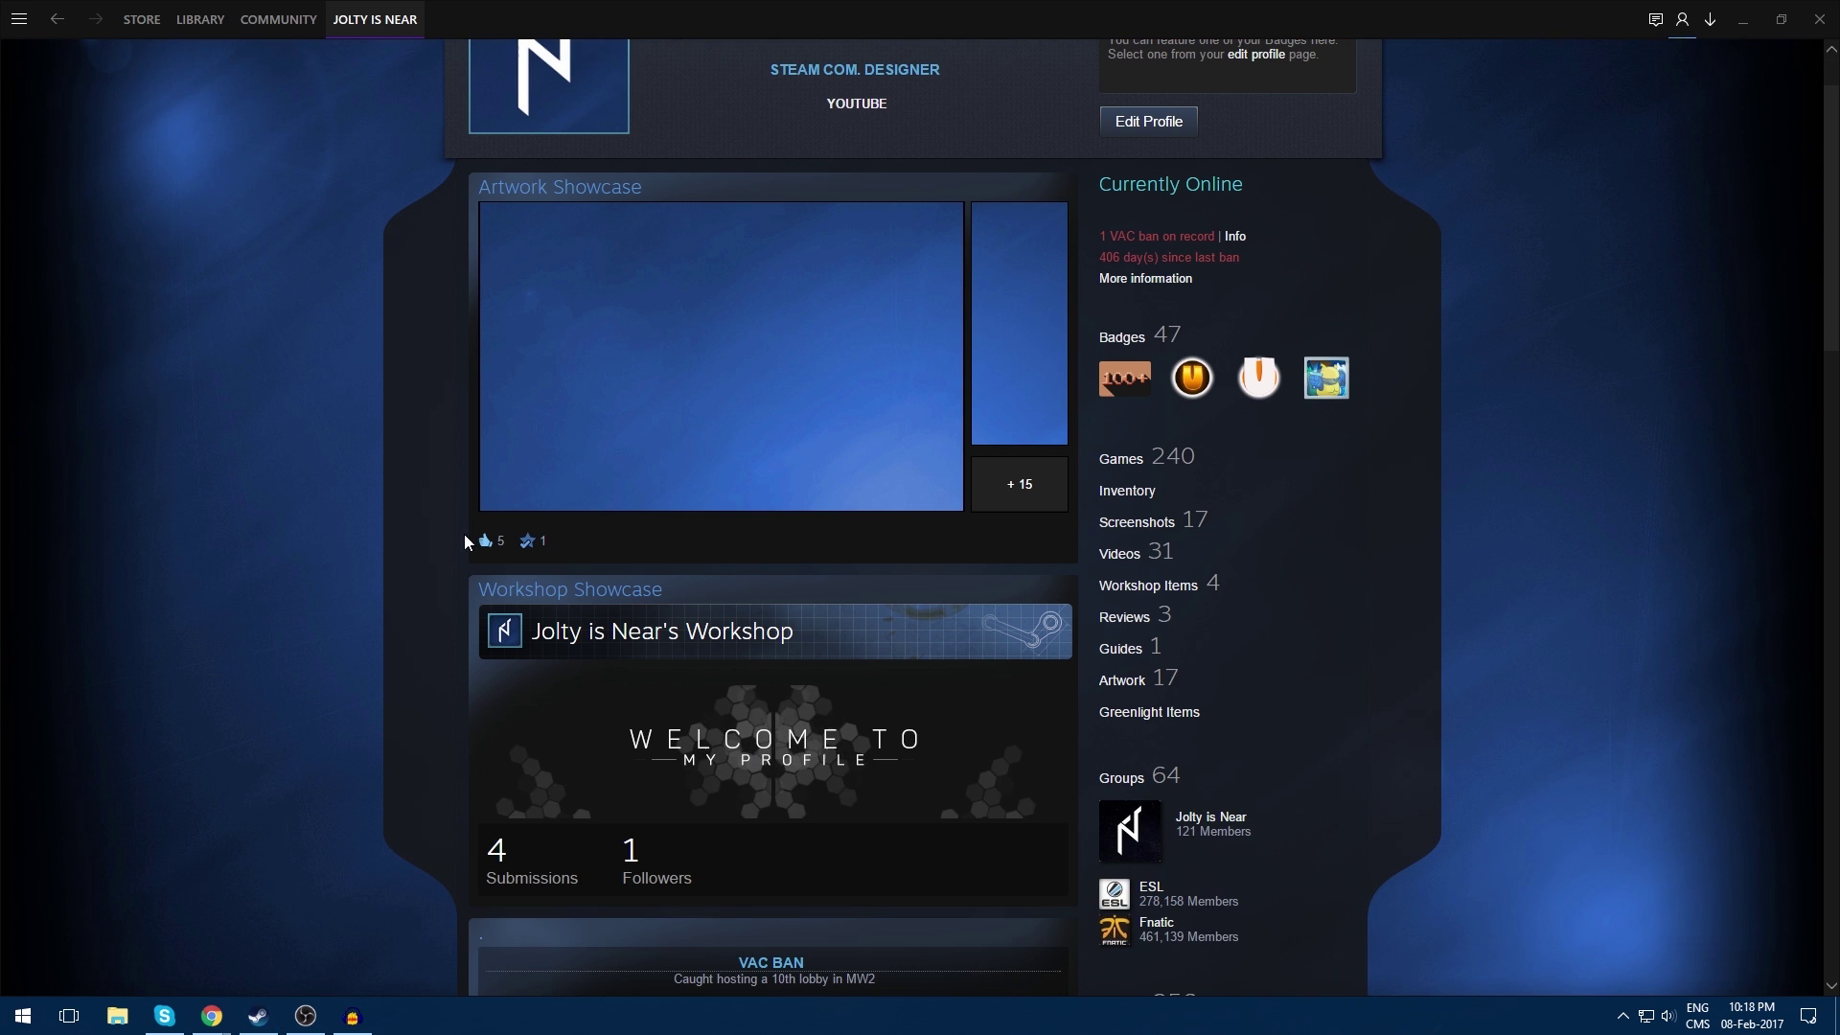
scroll(443, 476, "up", 1)
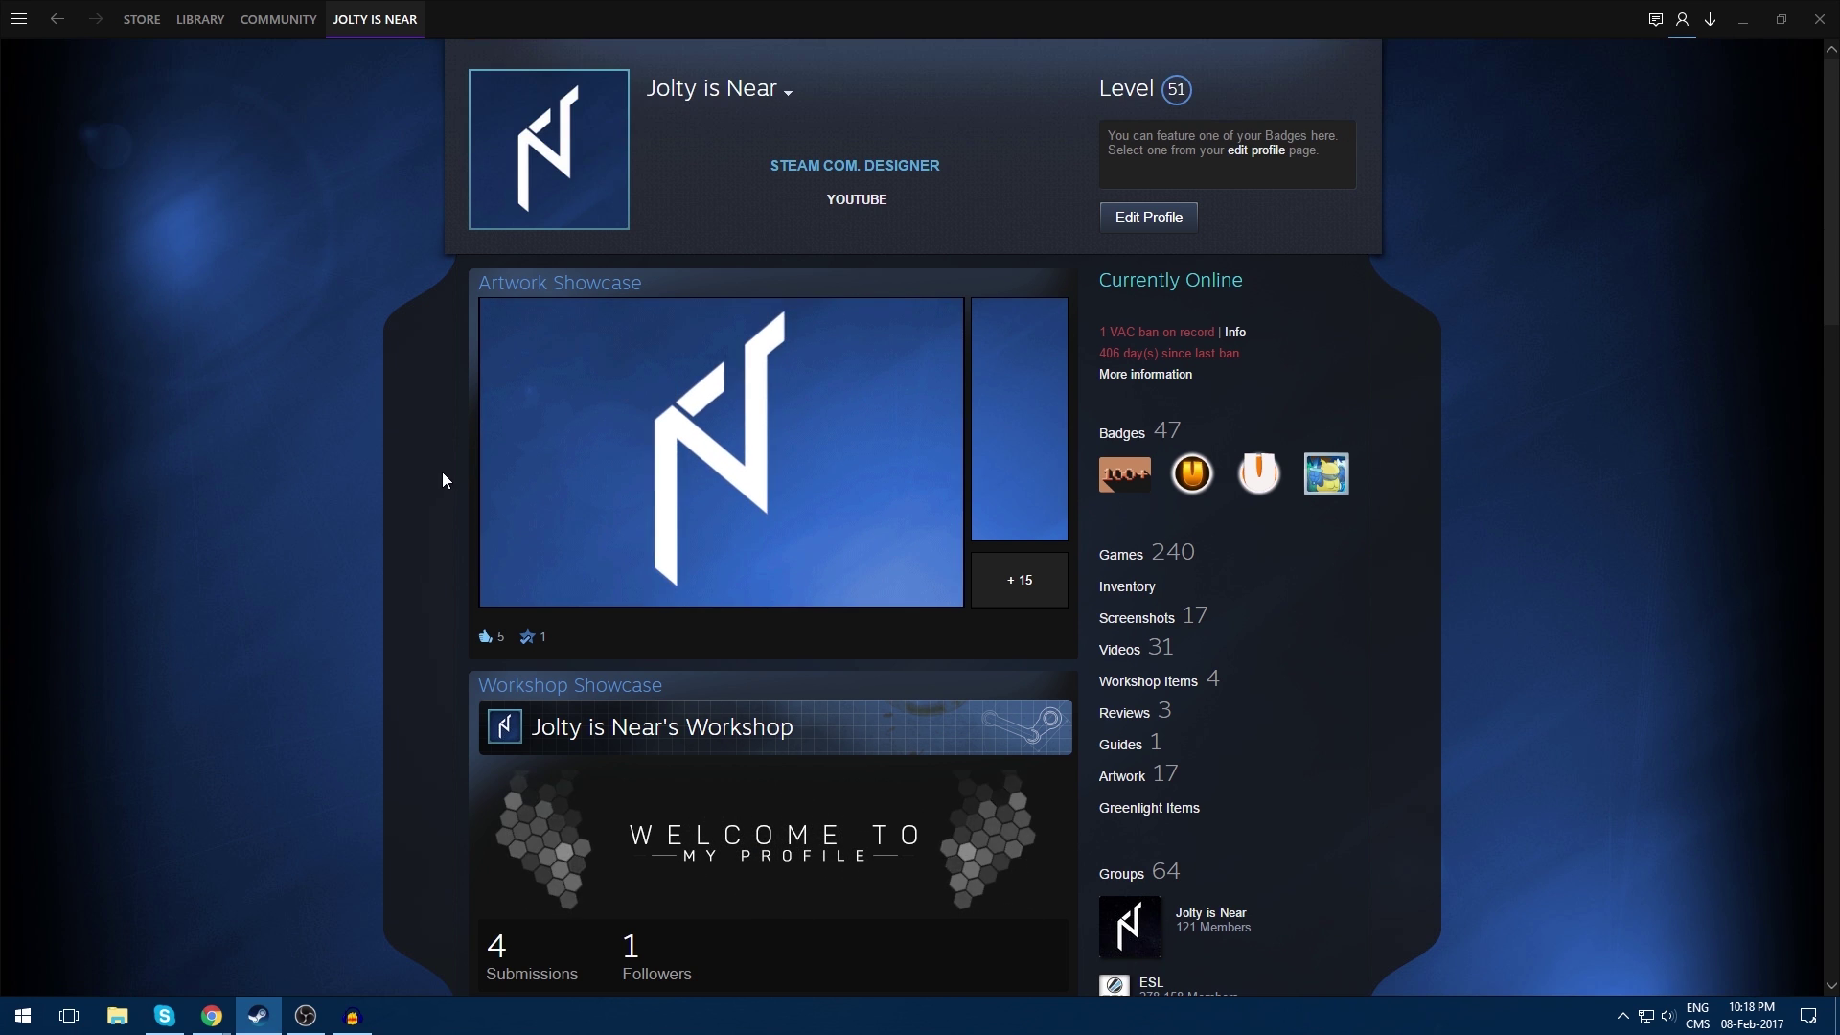
scroll(422, 508, "down", 1)
scroll(430, 535, "down", 3)
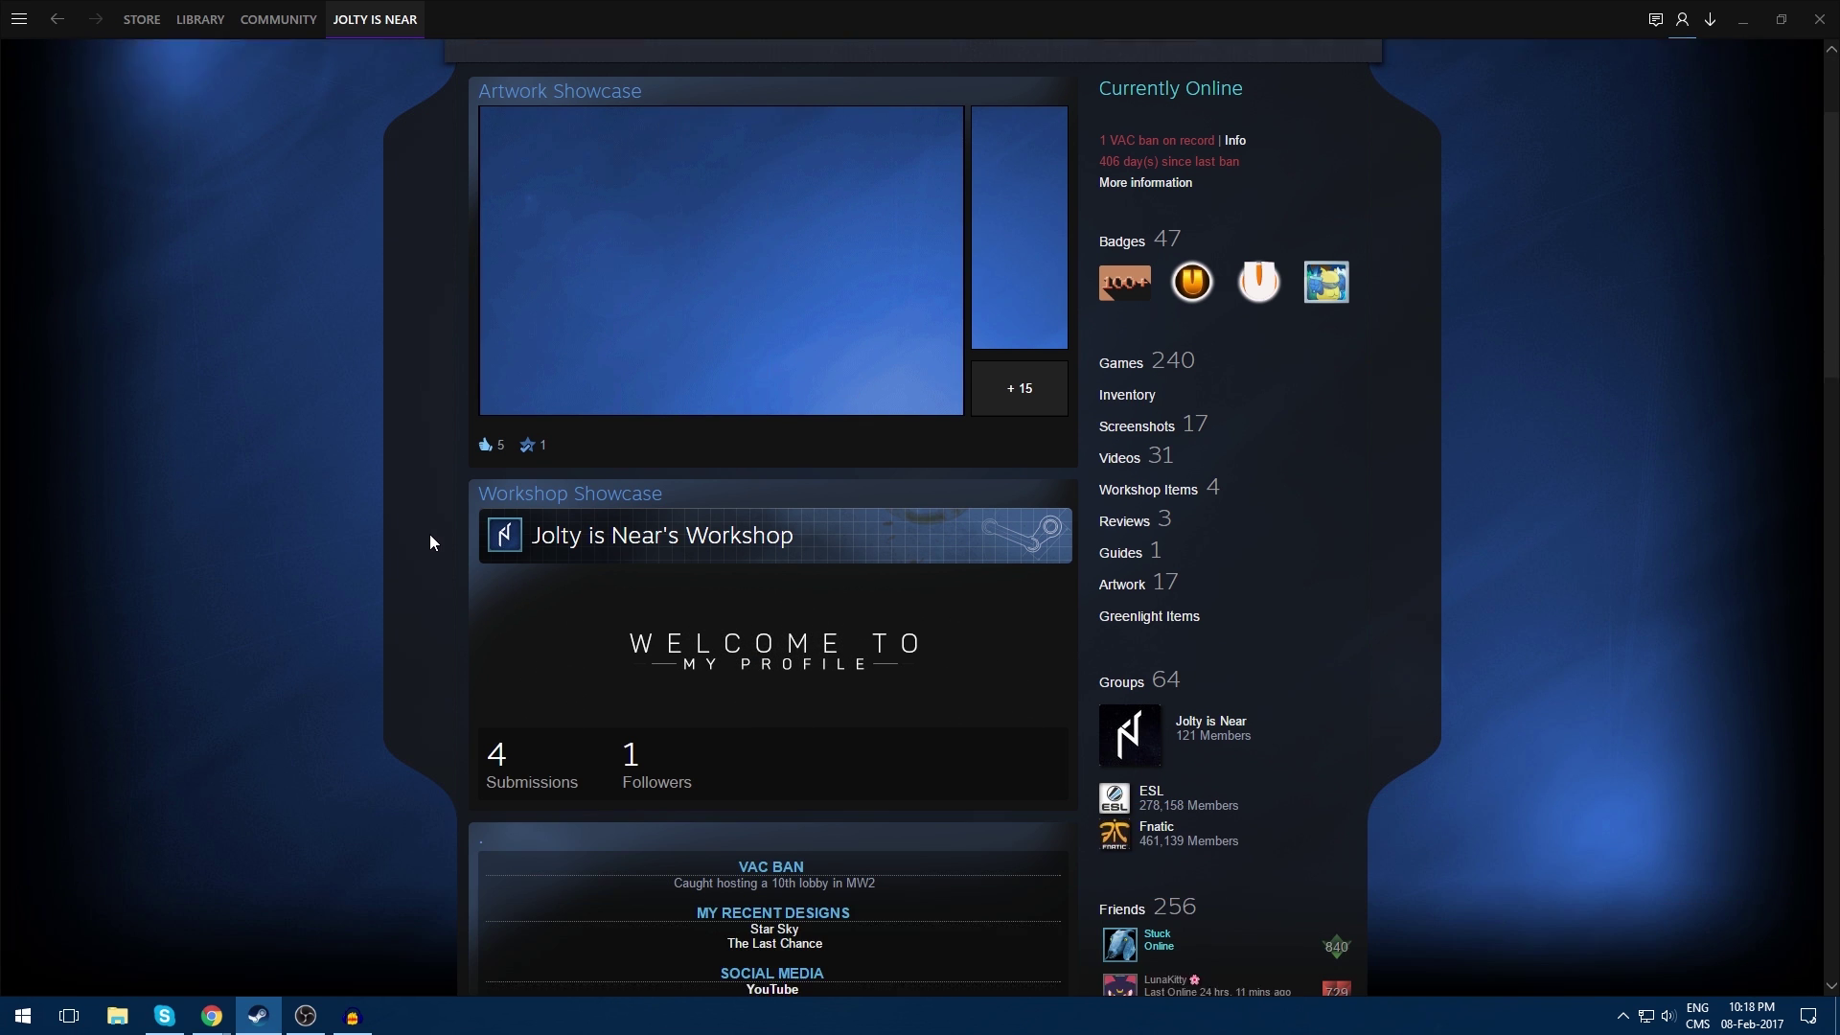
scroll(1045, 510, "down", 5)
scroll(1055, 527, "up", 9)
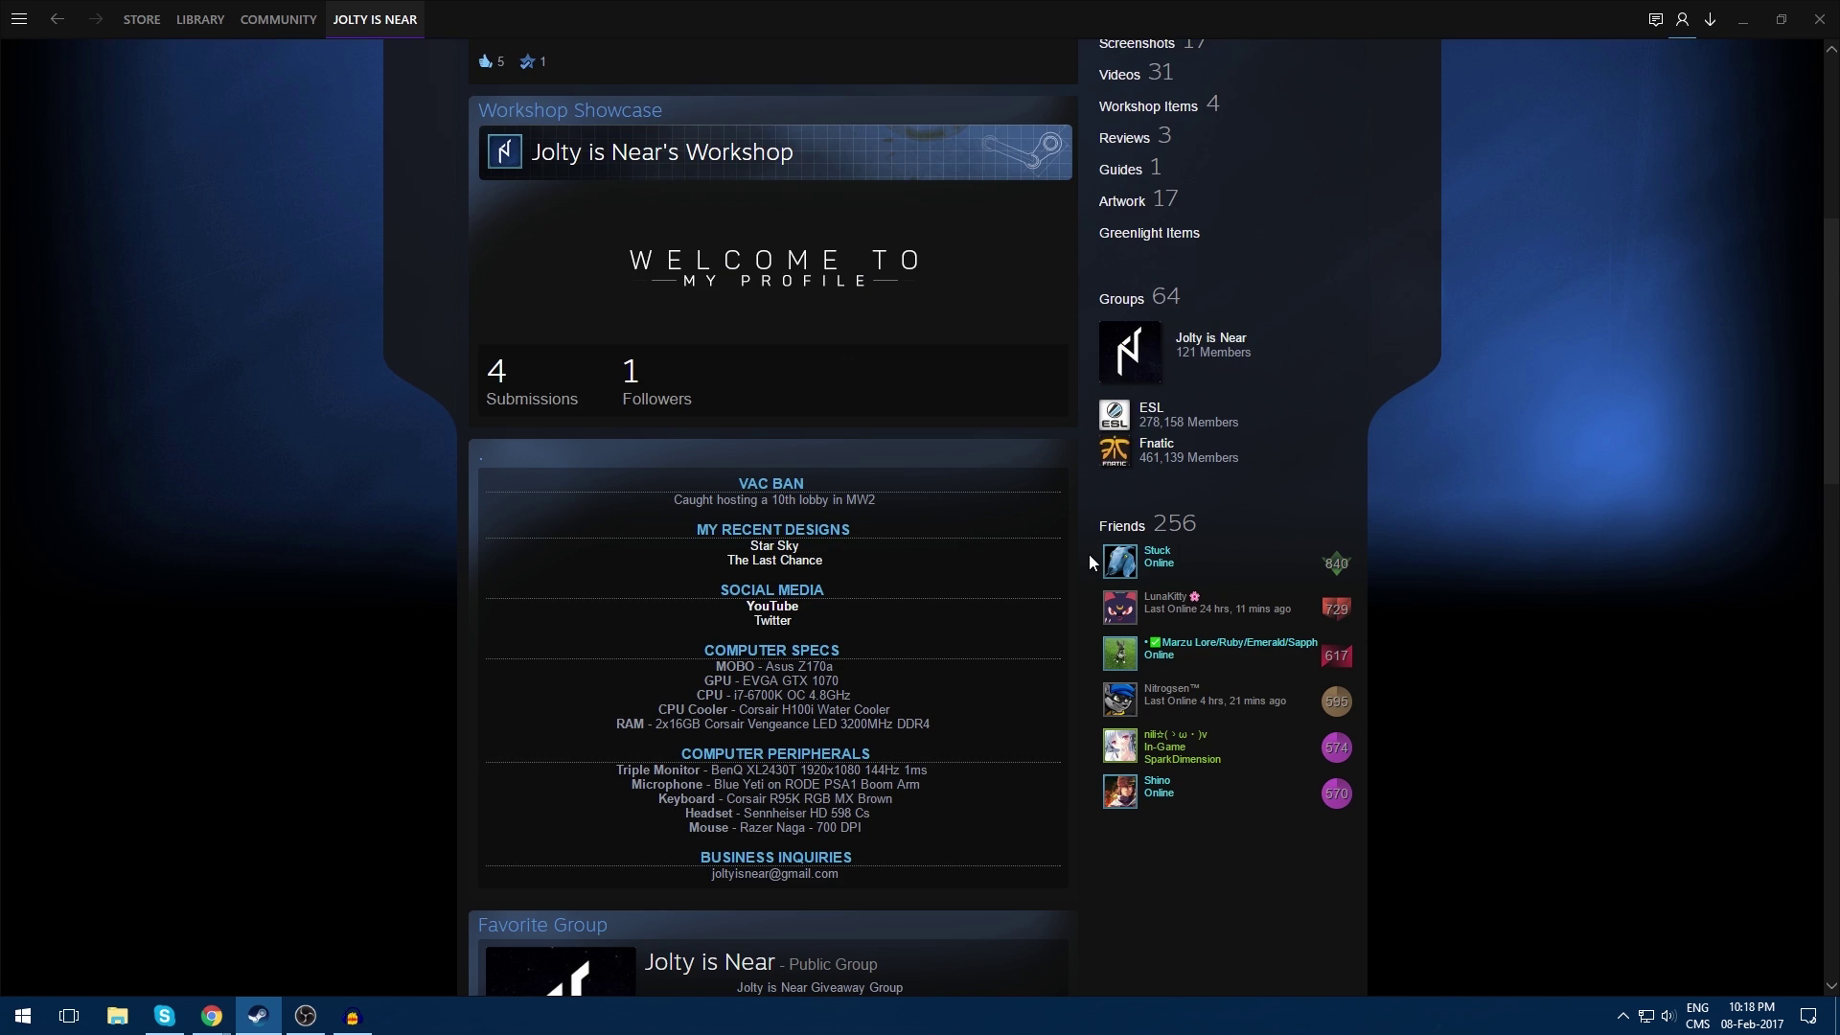
scroll(1168, 481, "down", 6)
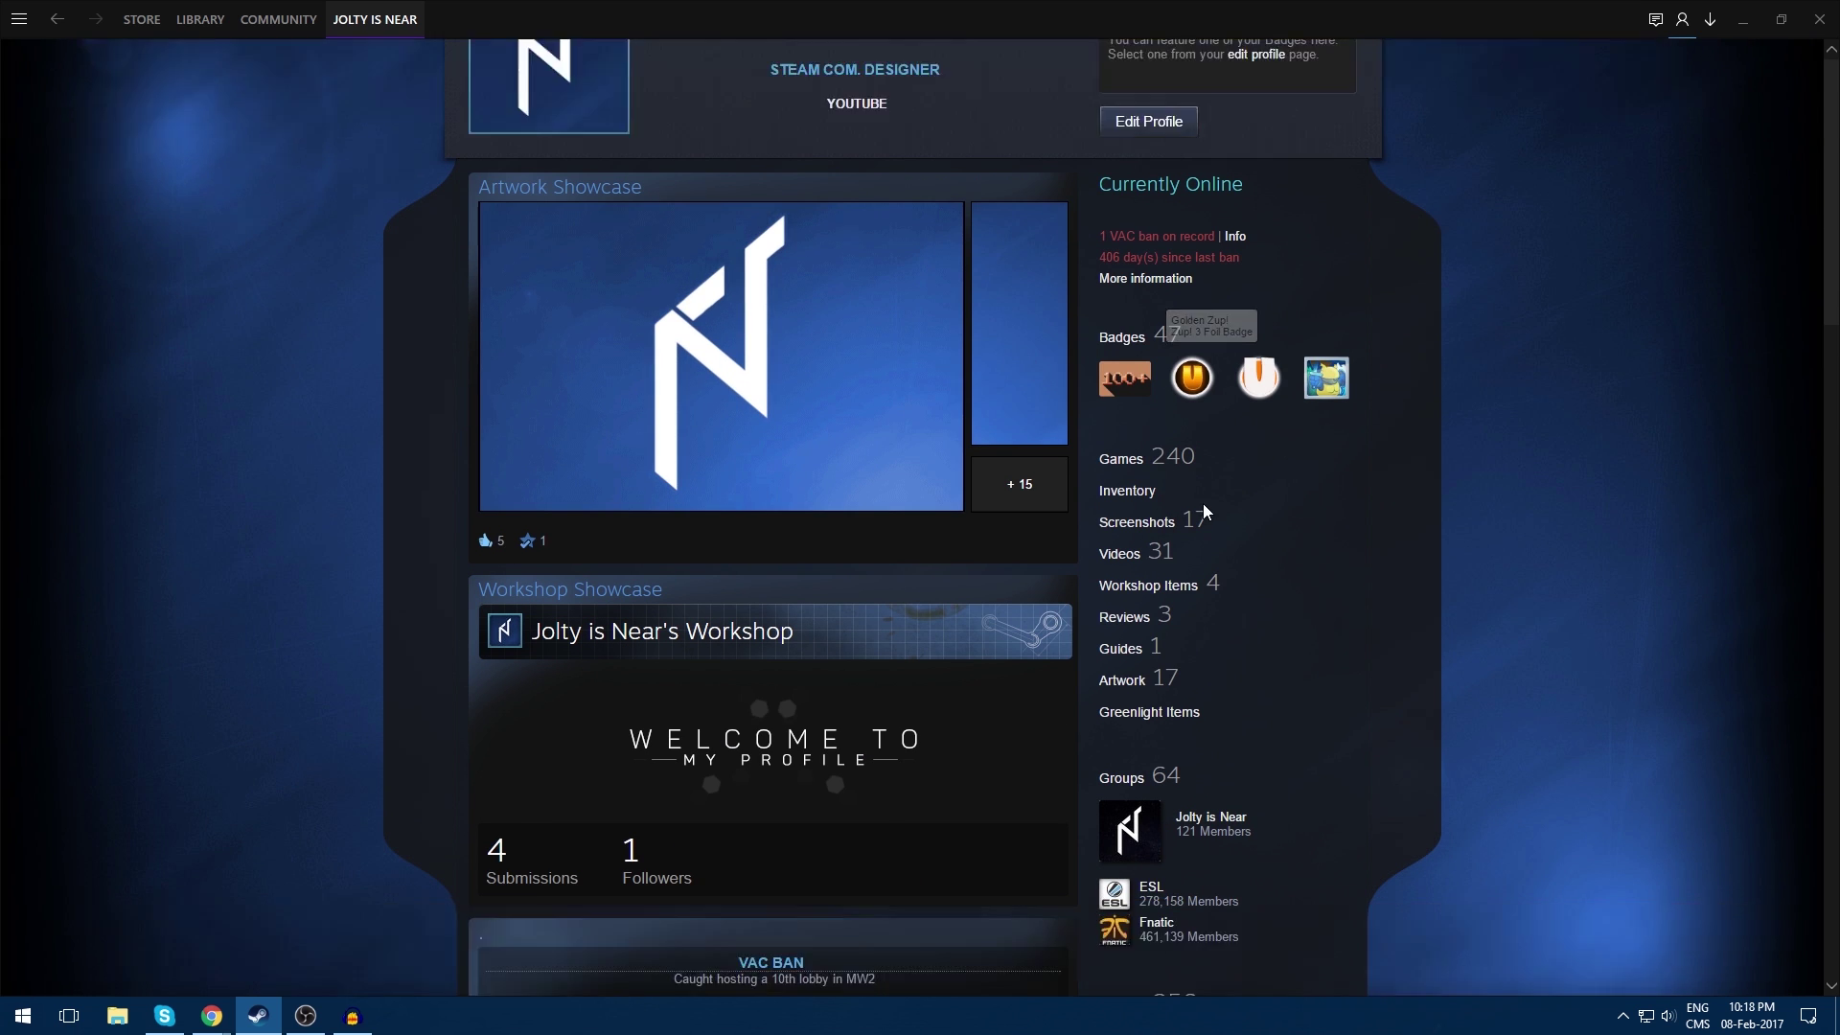
Step: Open the Star Sky profile listed under My Recent Designs and examine its Artwork Showcase
left_click(776, 547)
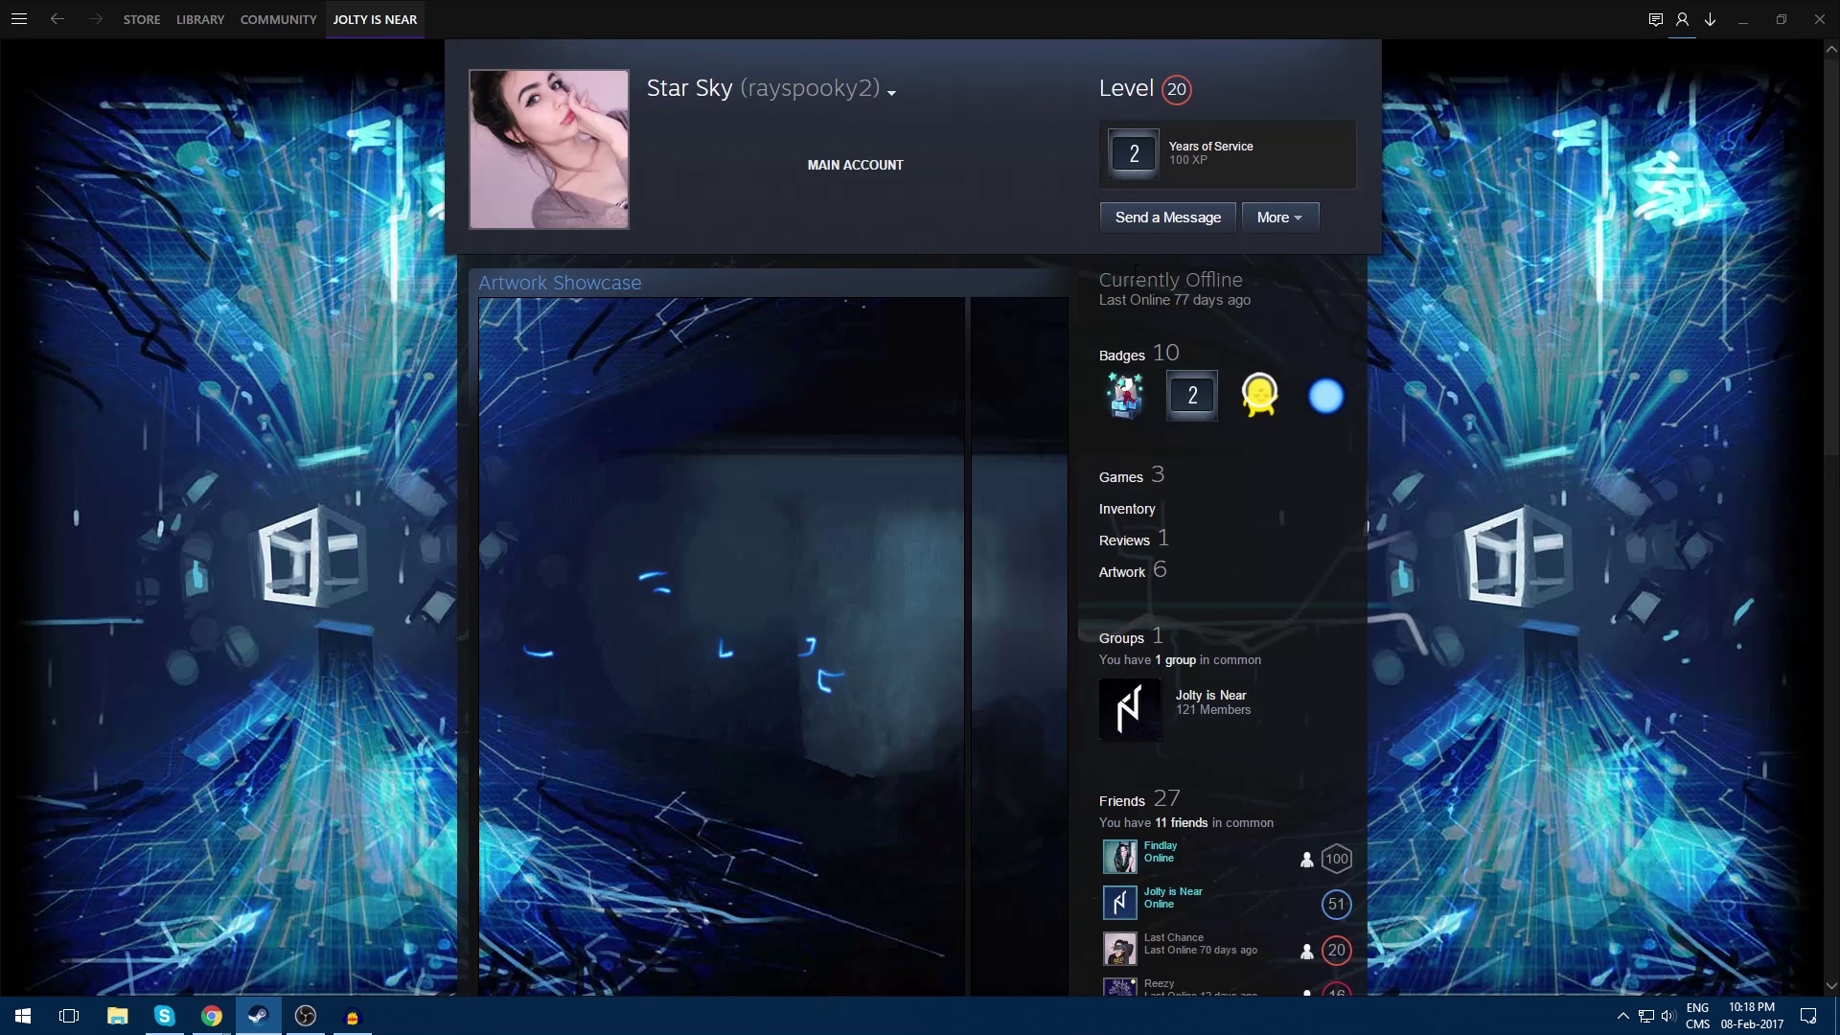
scroll(1262, 276, "down", 3)
scroll(1262, 277, "up", 3)
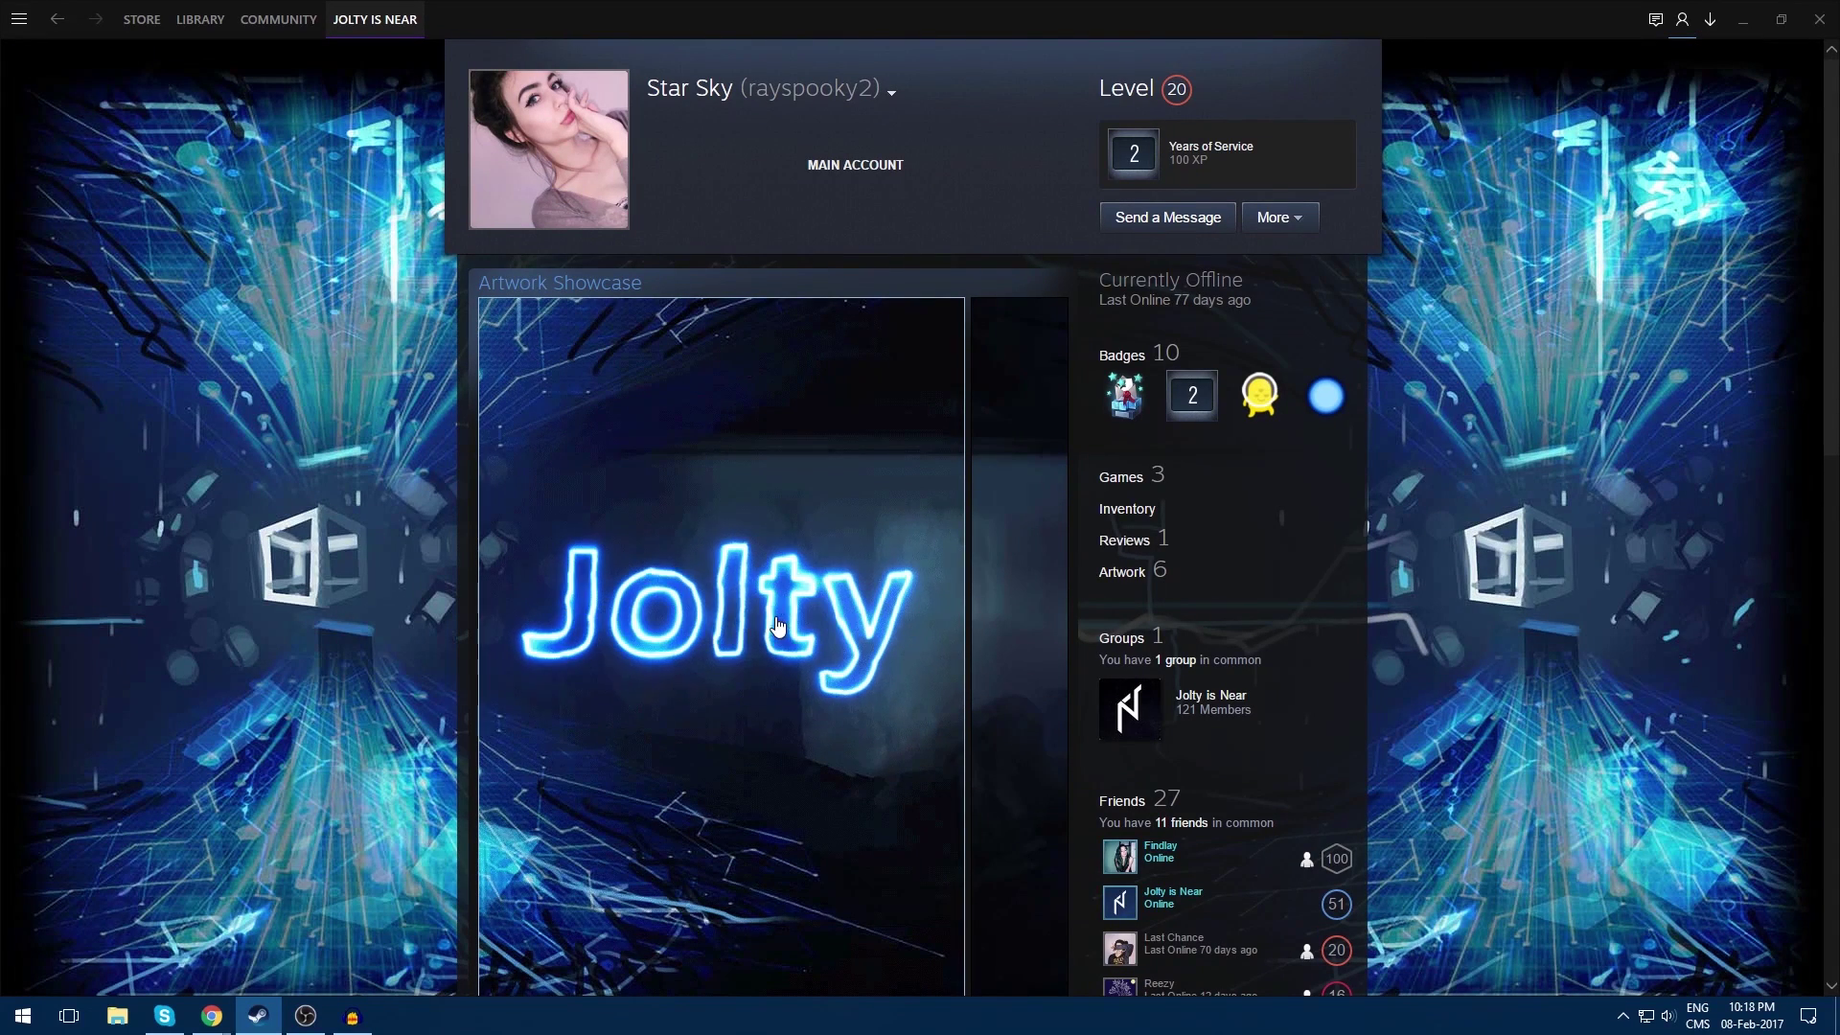
scroll(815, 613, "down", 1)
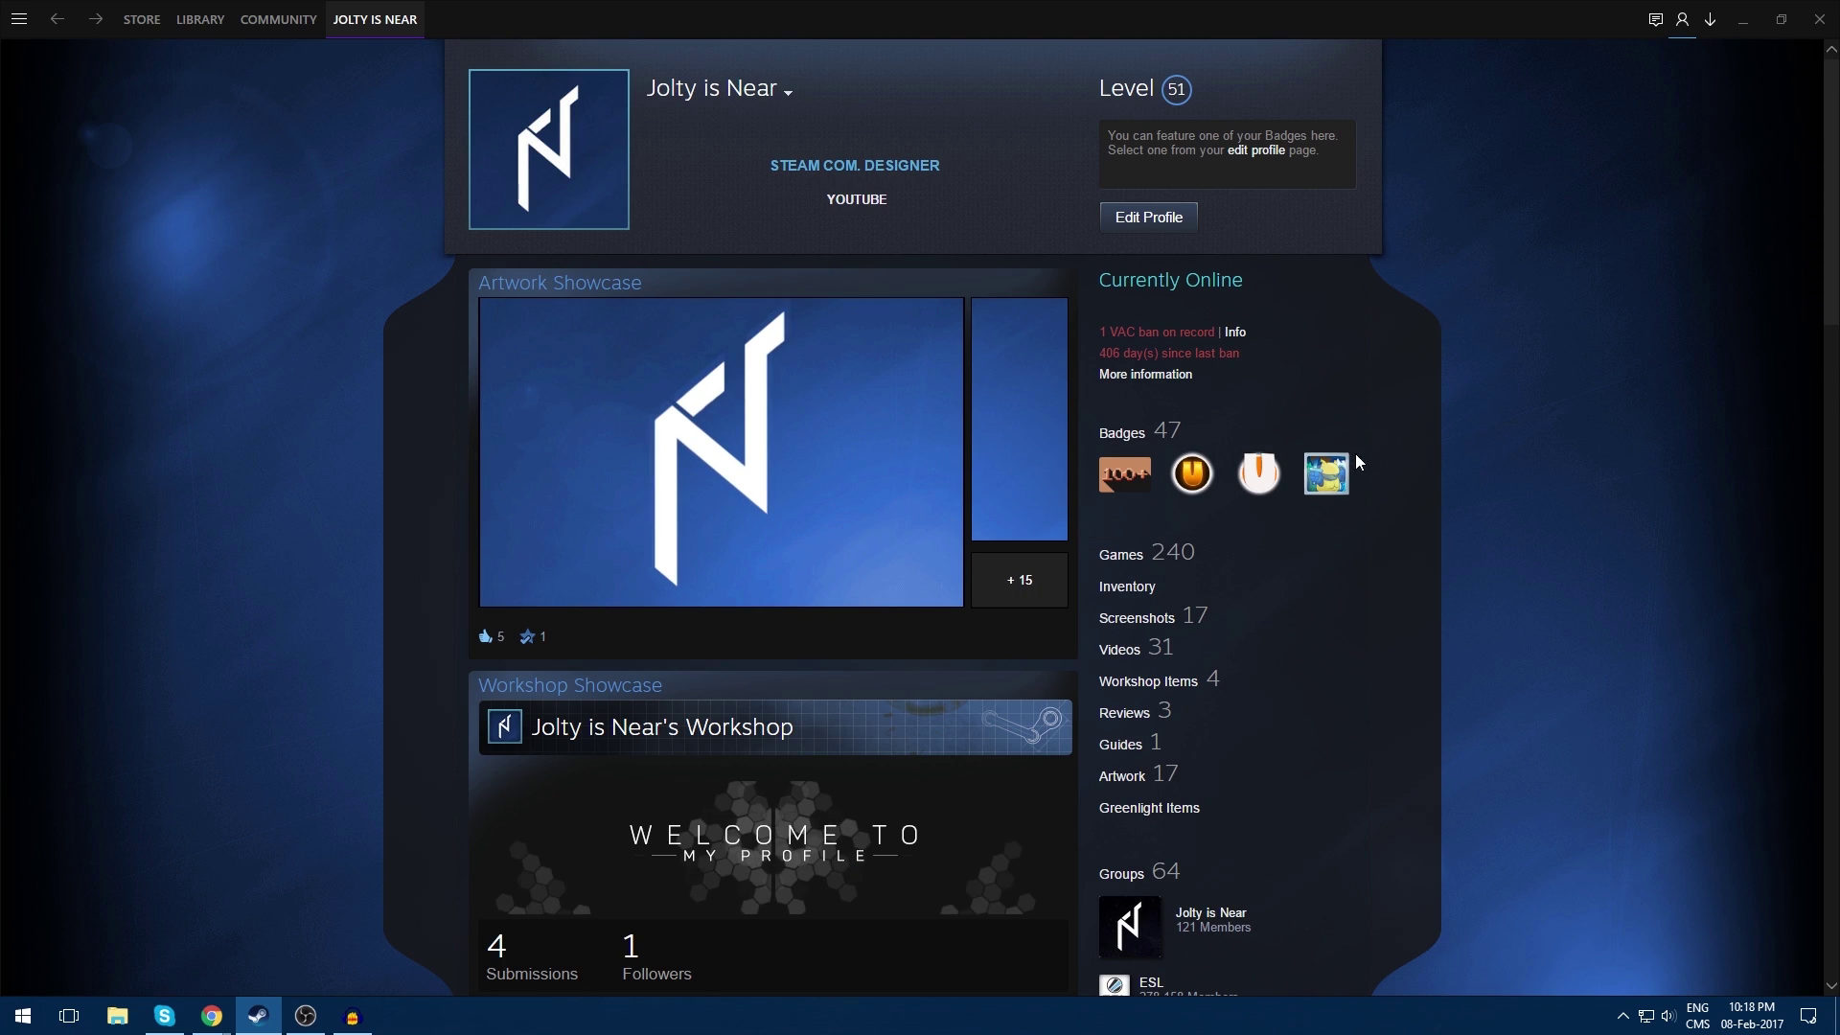
scroll(1342, 517, "down", 1)
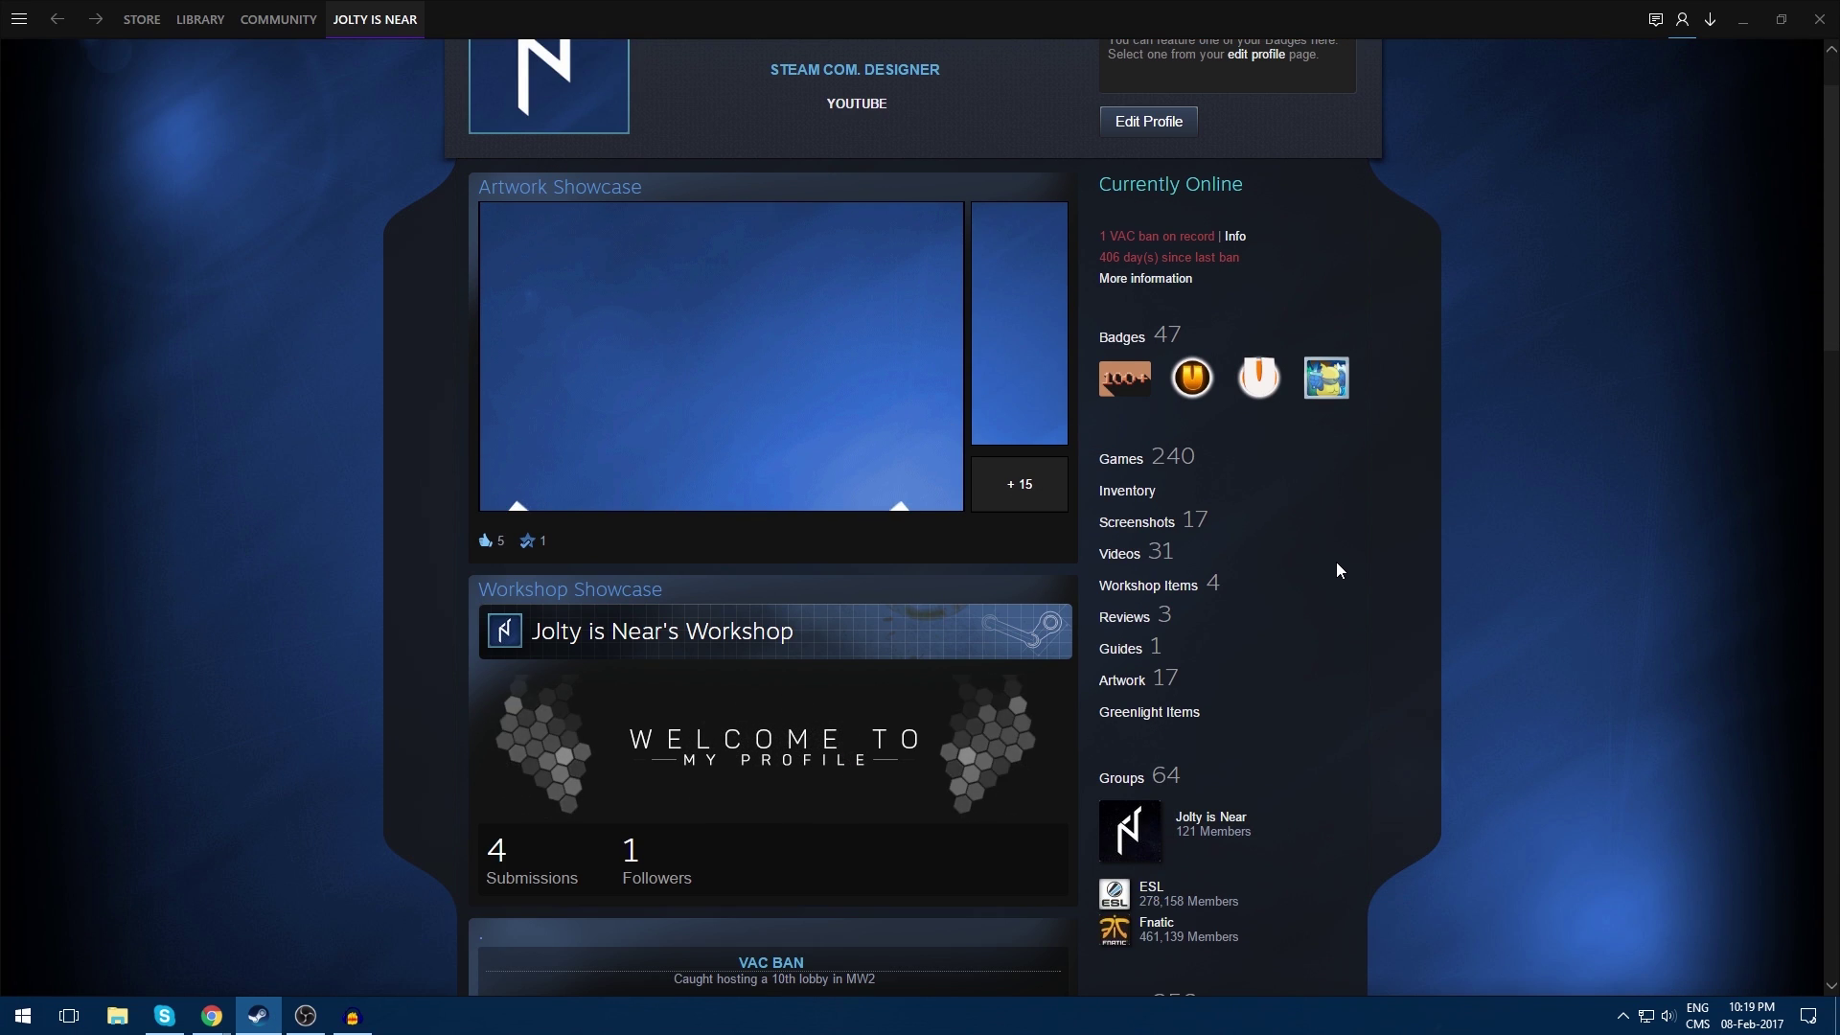
scroll(1336, 560, "down", 2)
scroll(1341, 571, "up", 3)
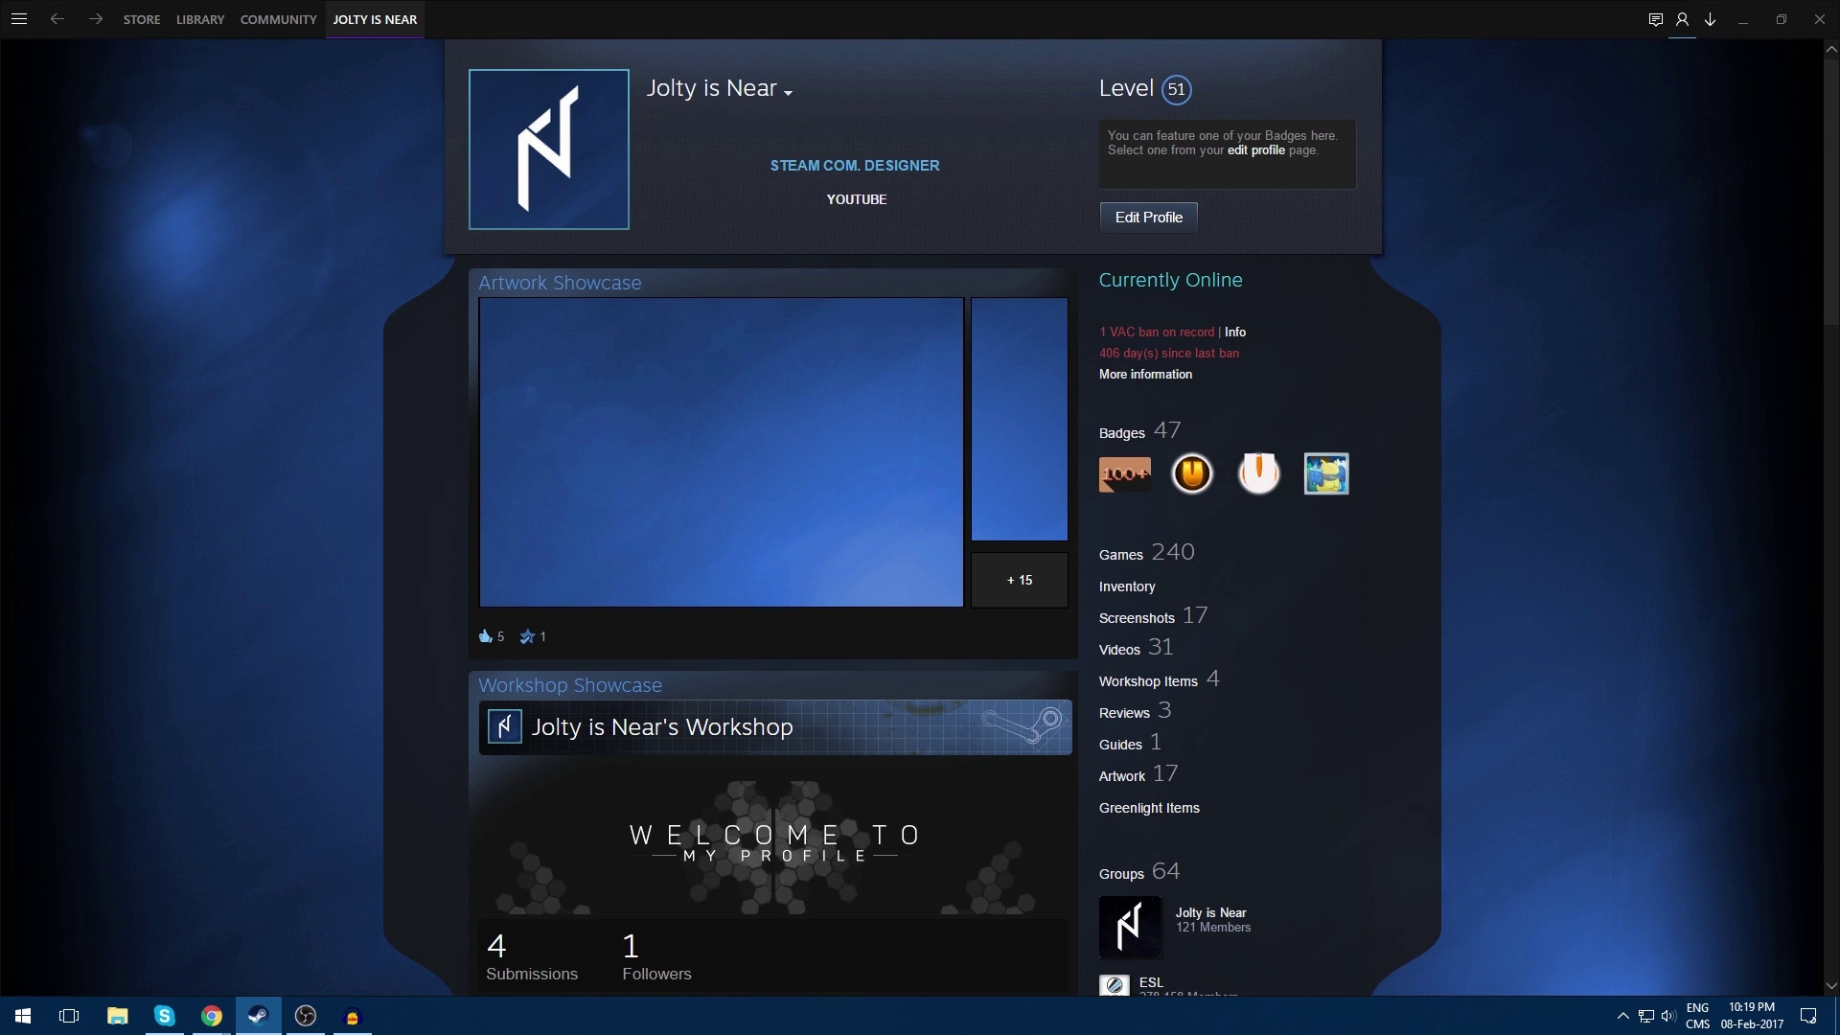
Step: Switch to Chrome, look over the Jolty is Near Twitter page and return to the Steam profile
key("alt+Tab")
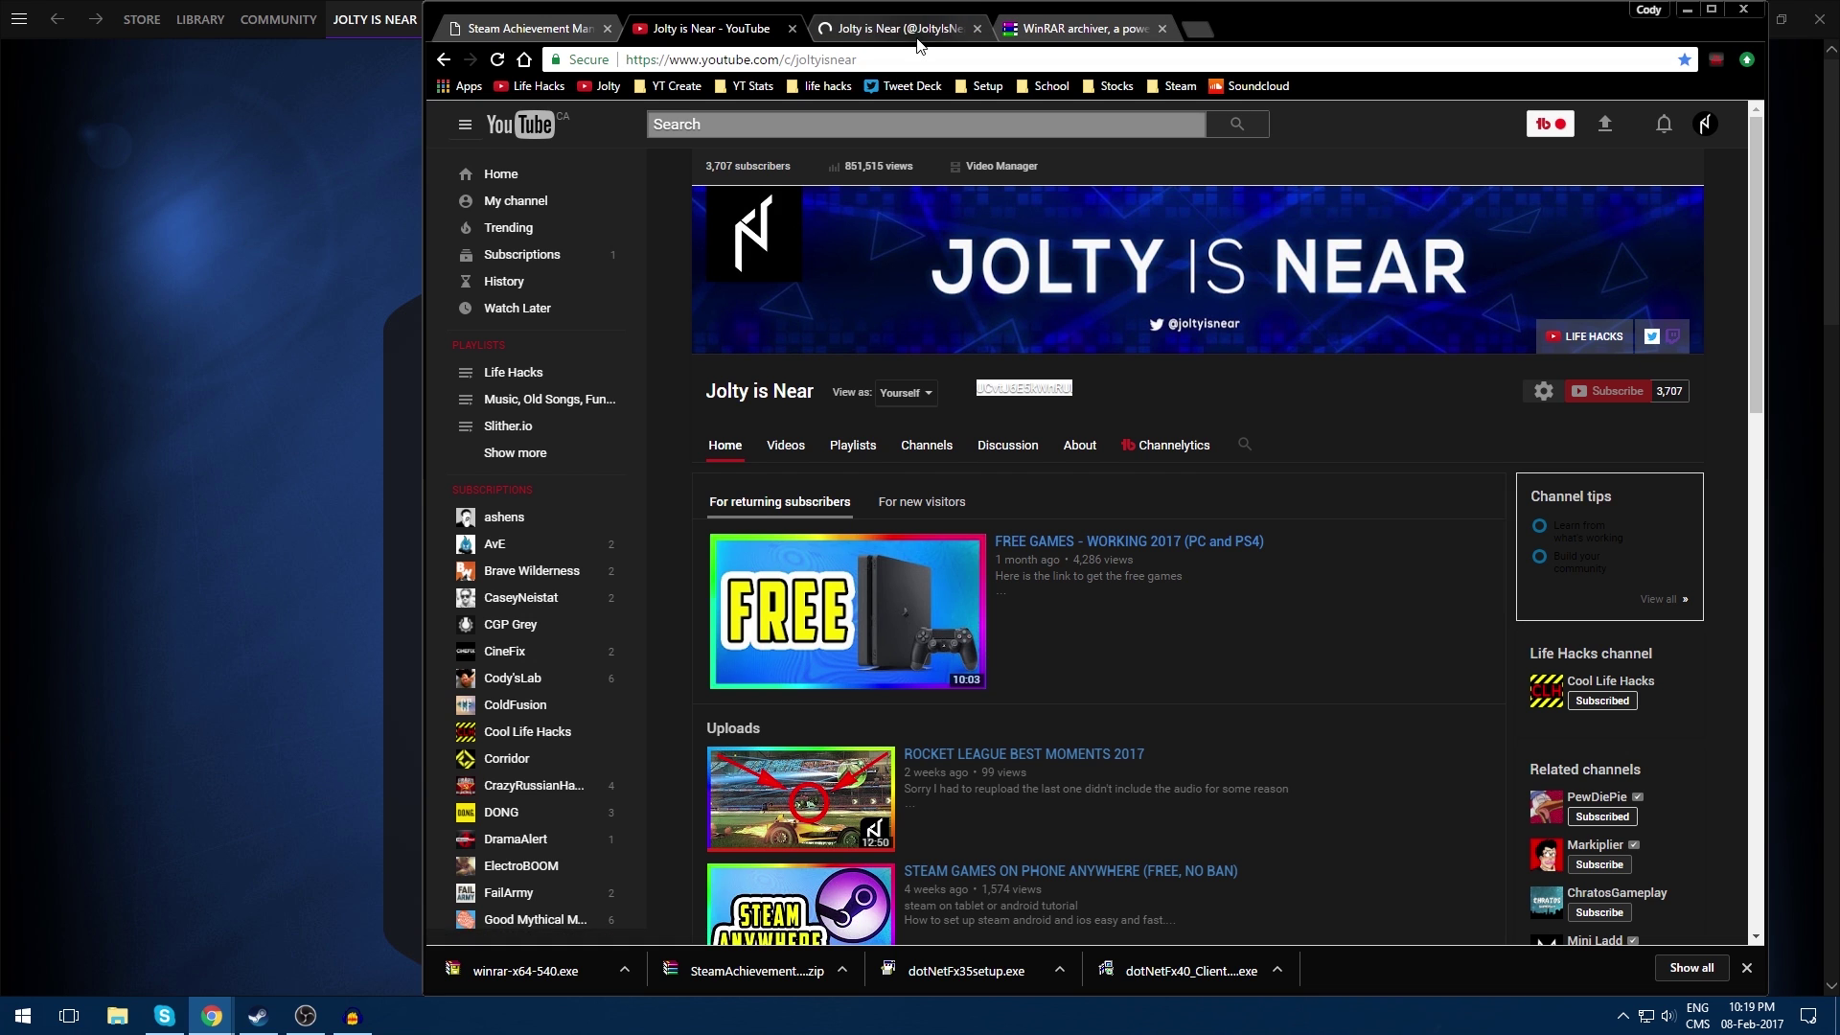
left_click(917, 36)
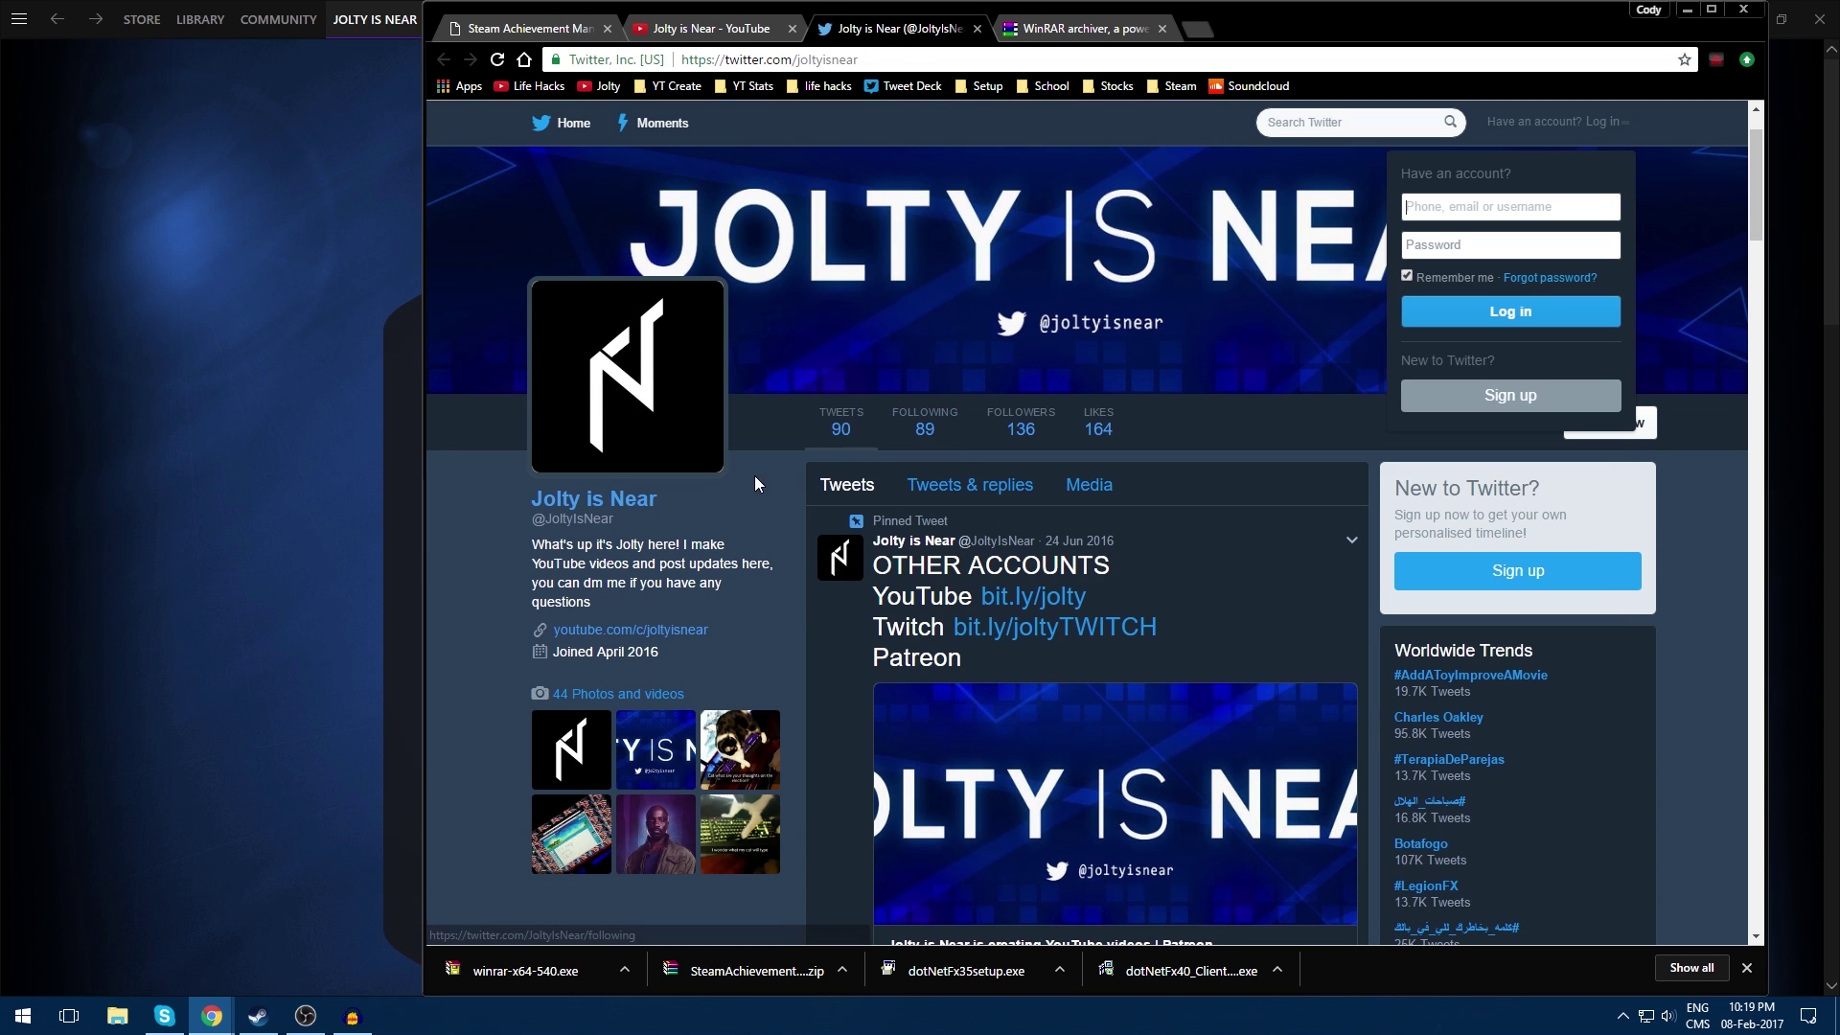
scroll(751, 446, "down", 2)
scroll(776, 433, "up", 3)
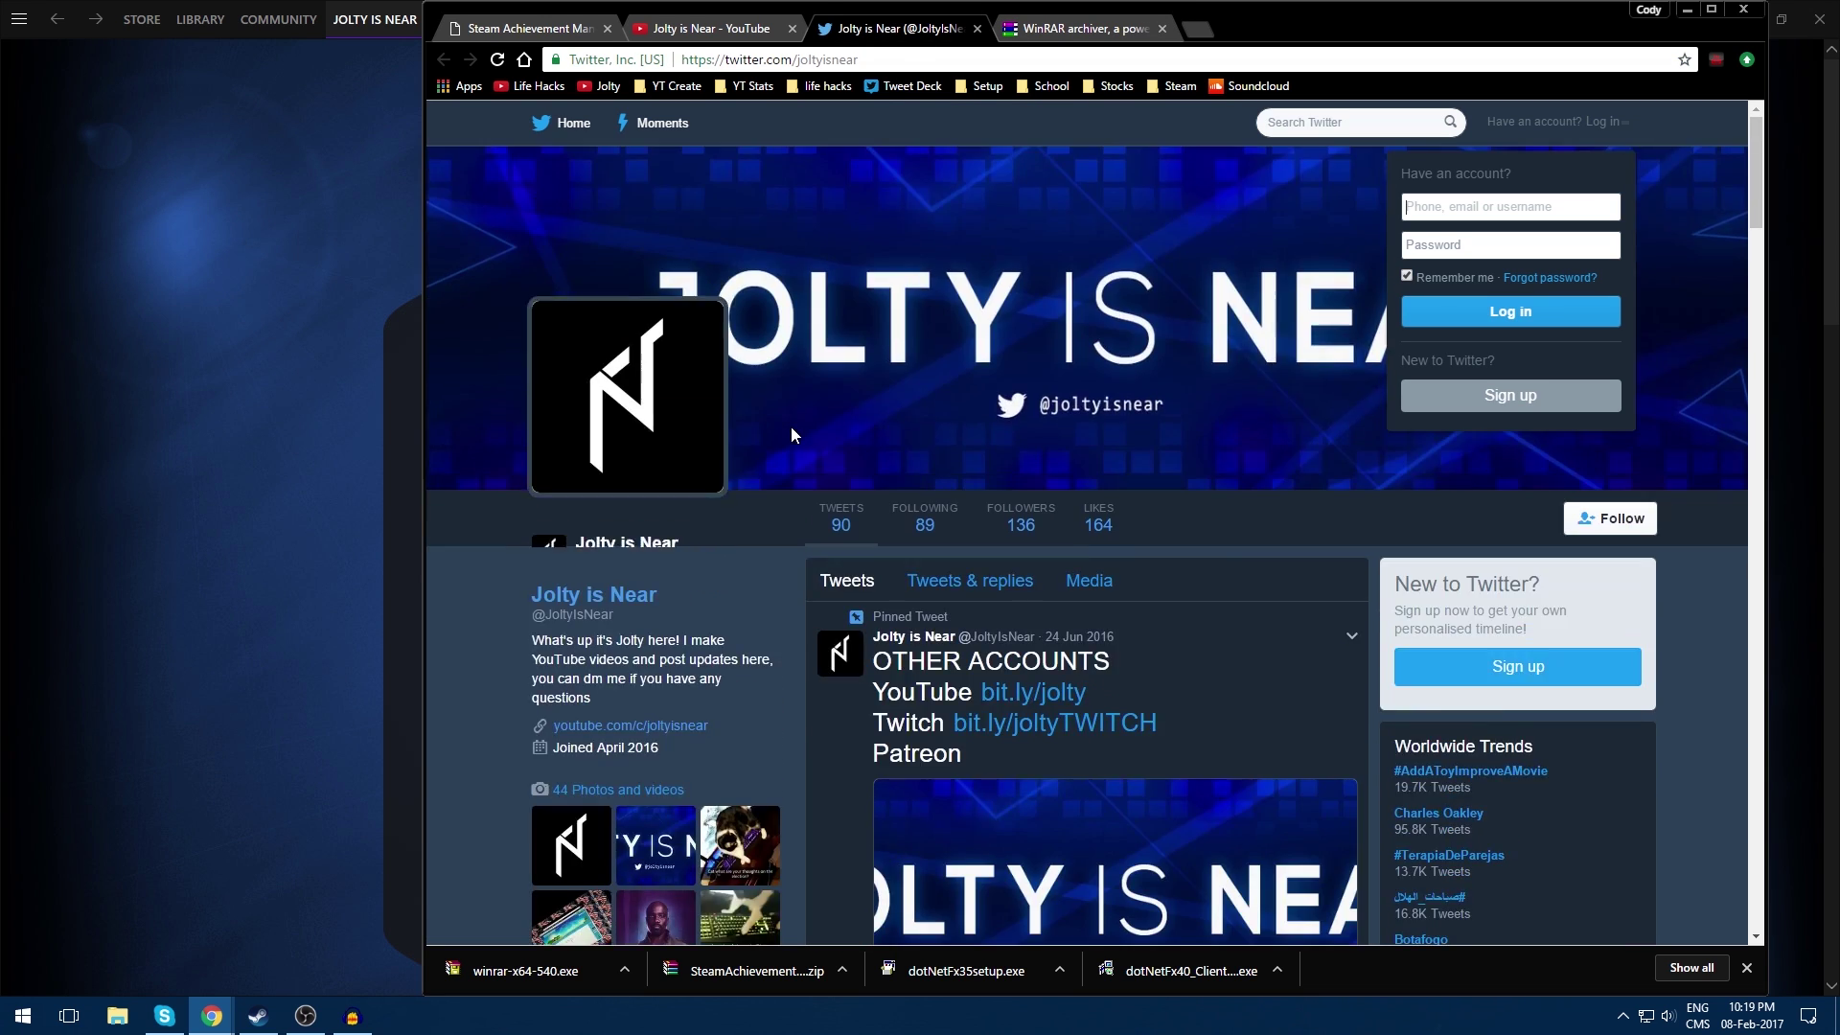
key("alt+Tab")
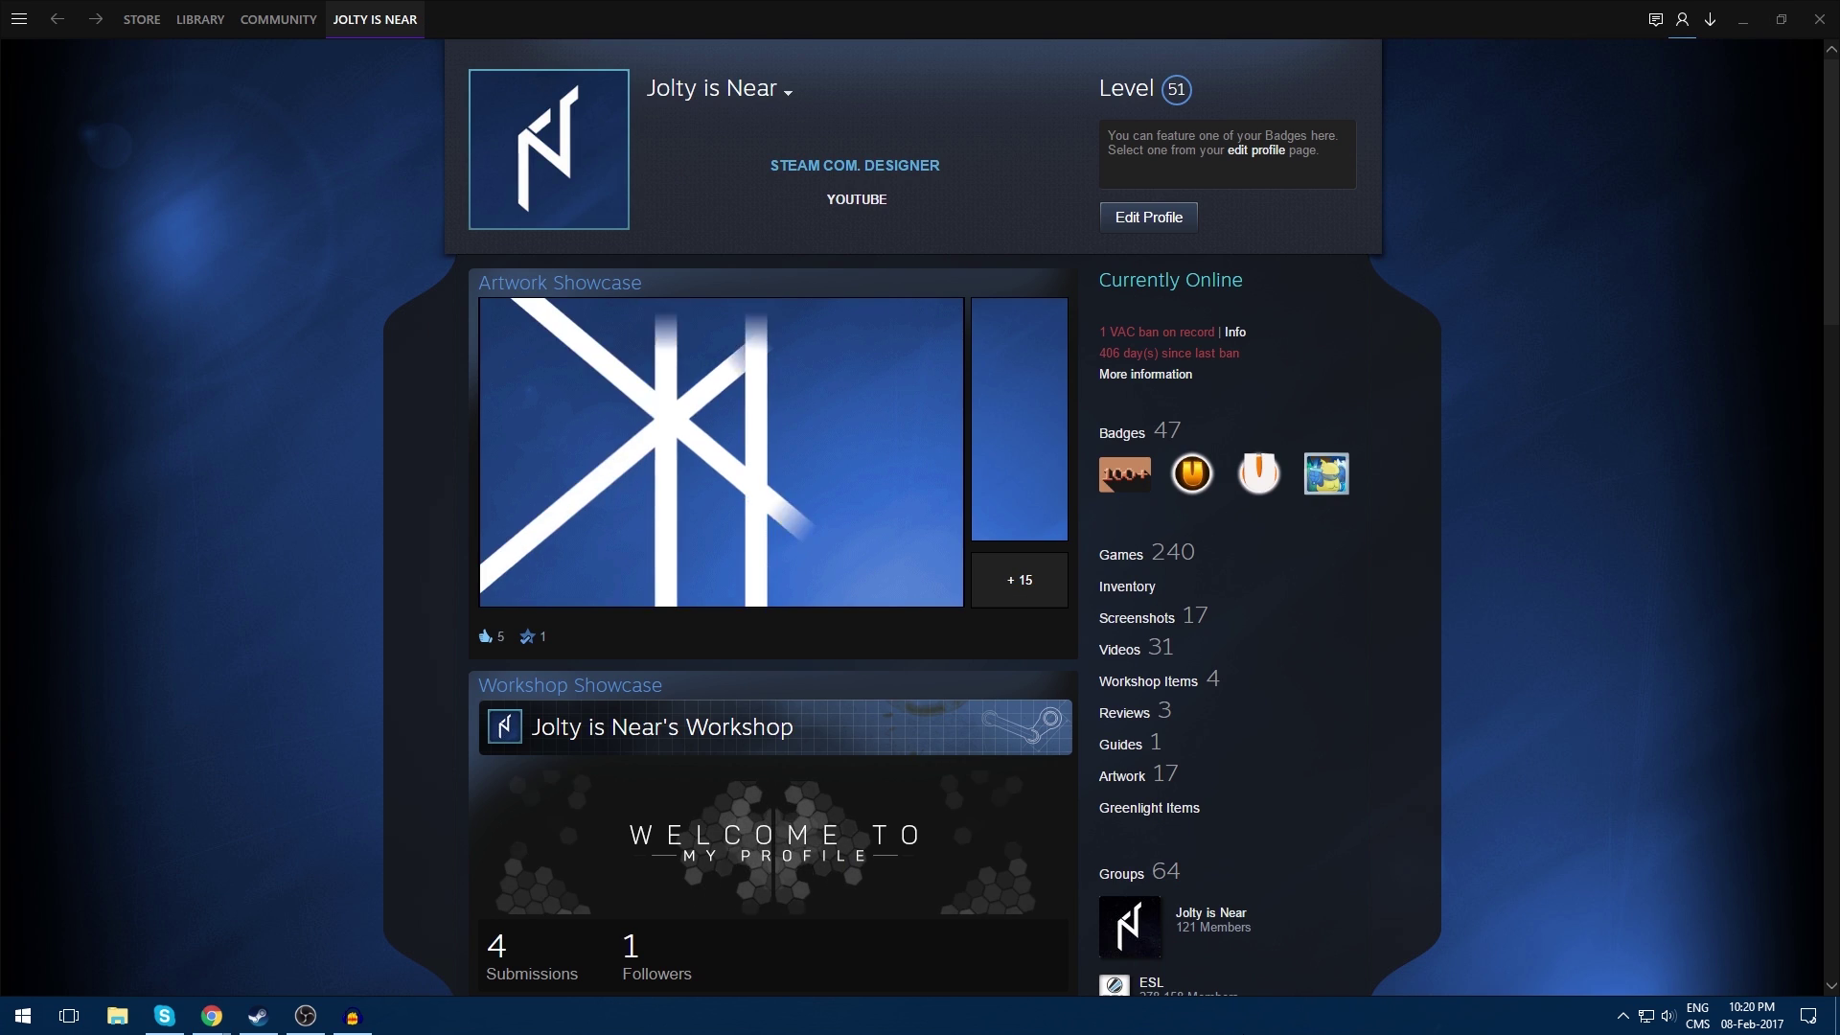